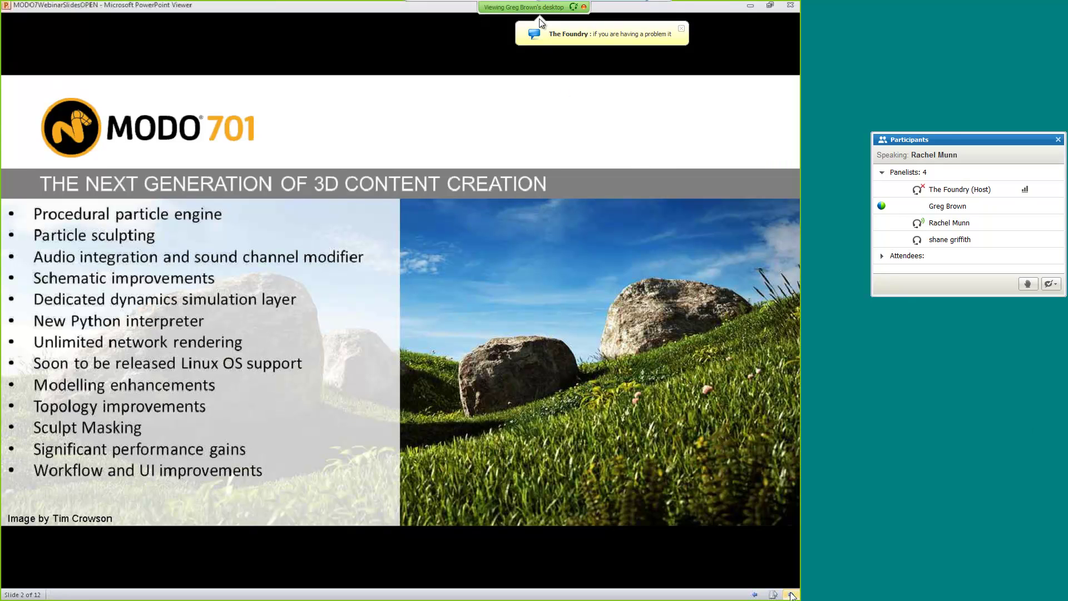
- Advance the MODO 701 webinar presentation through its example image slides up to slide 10
{"action": "mouse_move", "coordinate": [538, 13]}
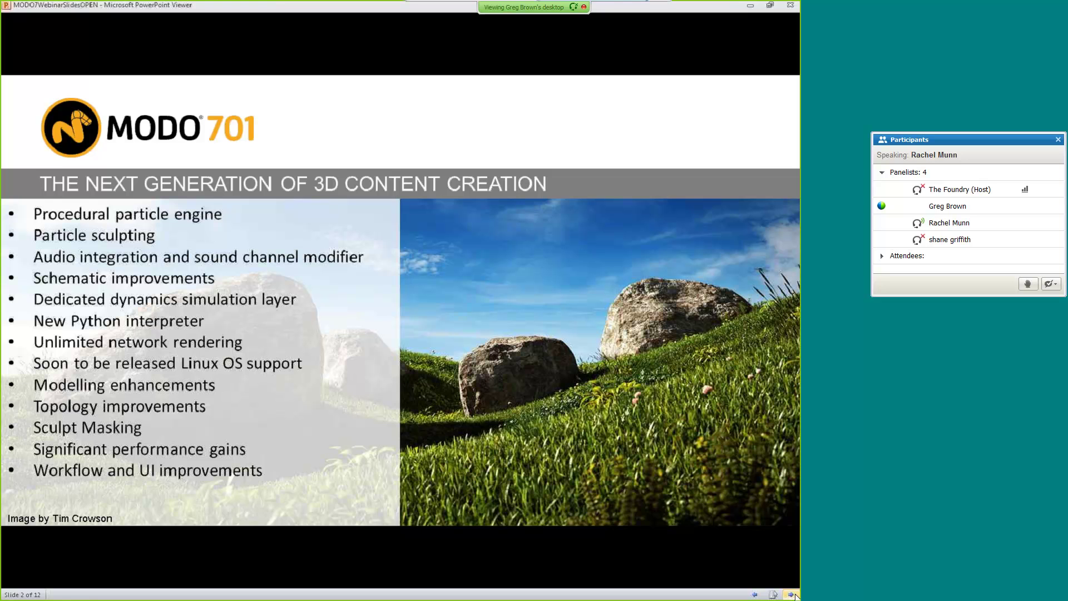
{"action": "left_click", "coordinate": [793, 594]}
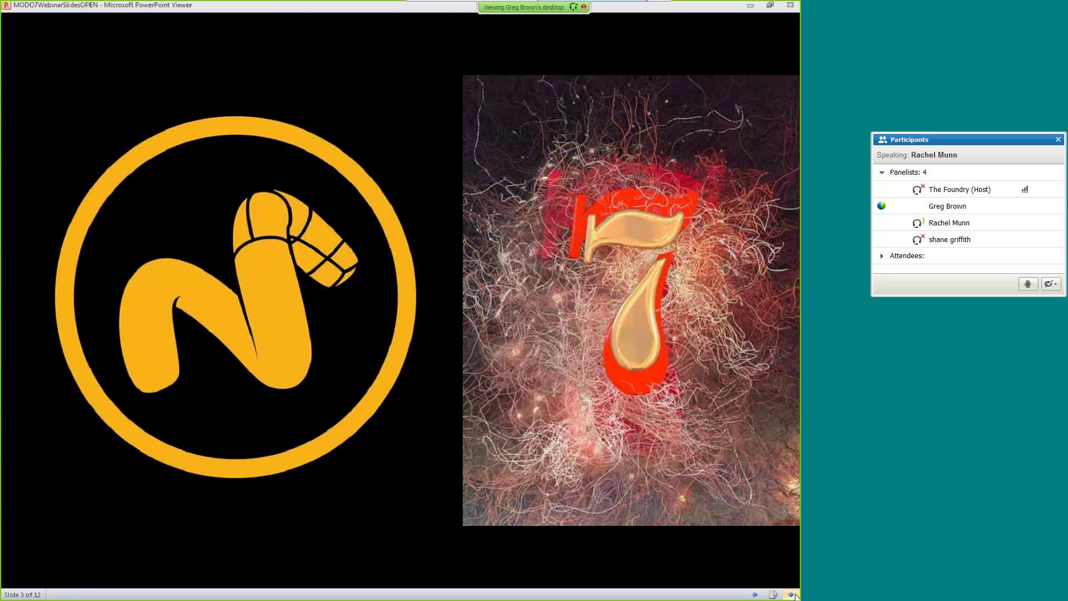
{"action": "left_click", "coordinate": [792, 594]}
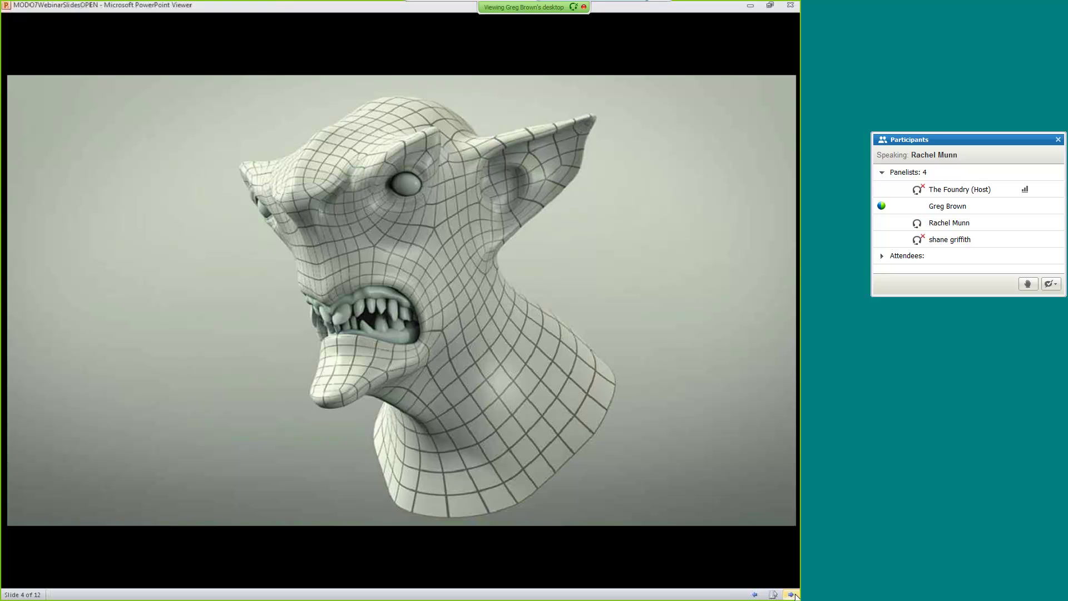
{"action": "left_click", "coordinate": [793, 594]}
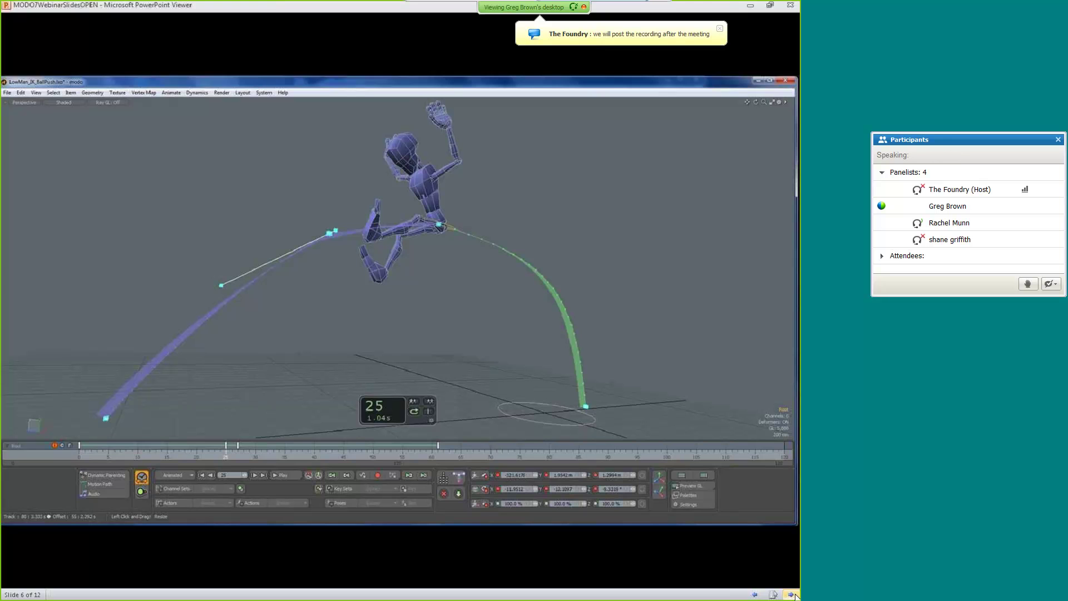
{"action": "mouse_move", "coordinate": [539, 35]}
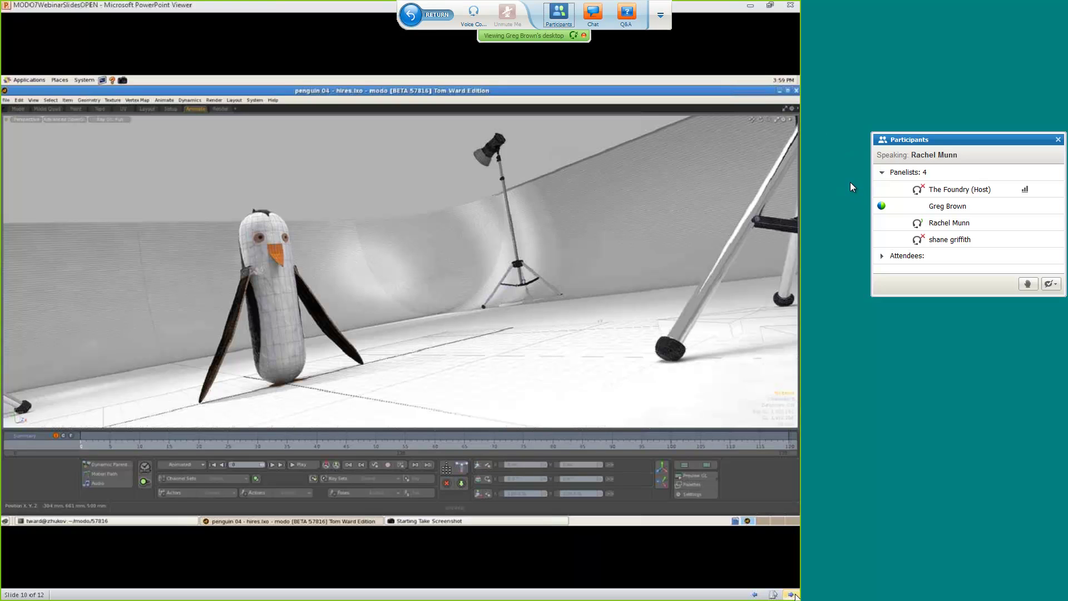
{"action": "left_click", "coordinate": [661, 15]}
{"action": "left_click", "coordinate": [872, 398]}
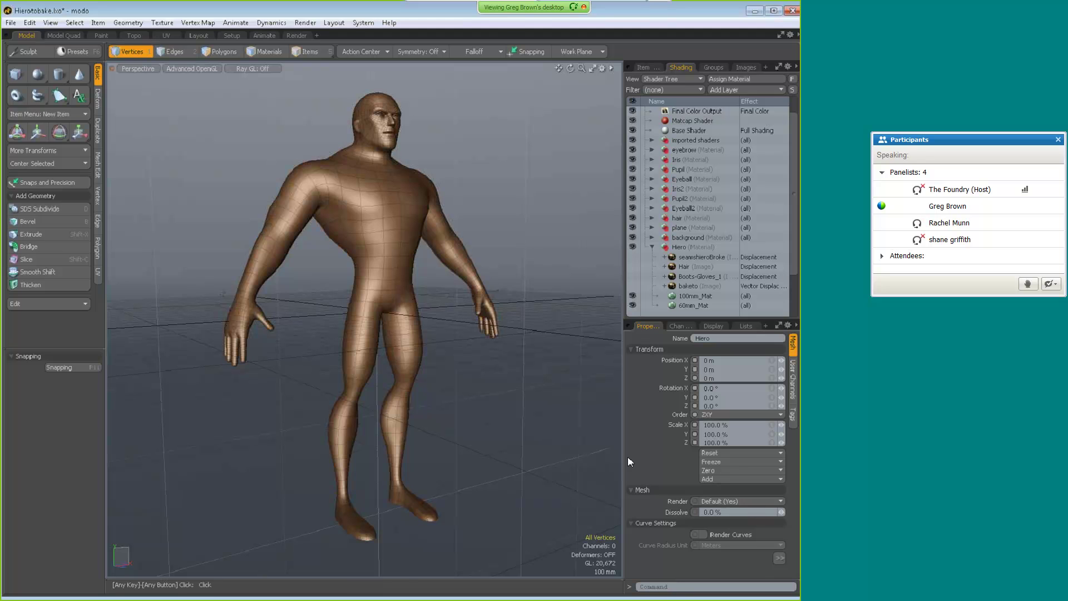
- Make the baketo vector displacement layer of the Hero material visible on the character
{"action": "left_click", "coordinate": [634, 287]}
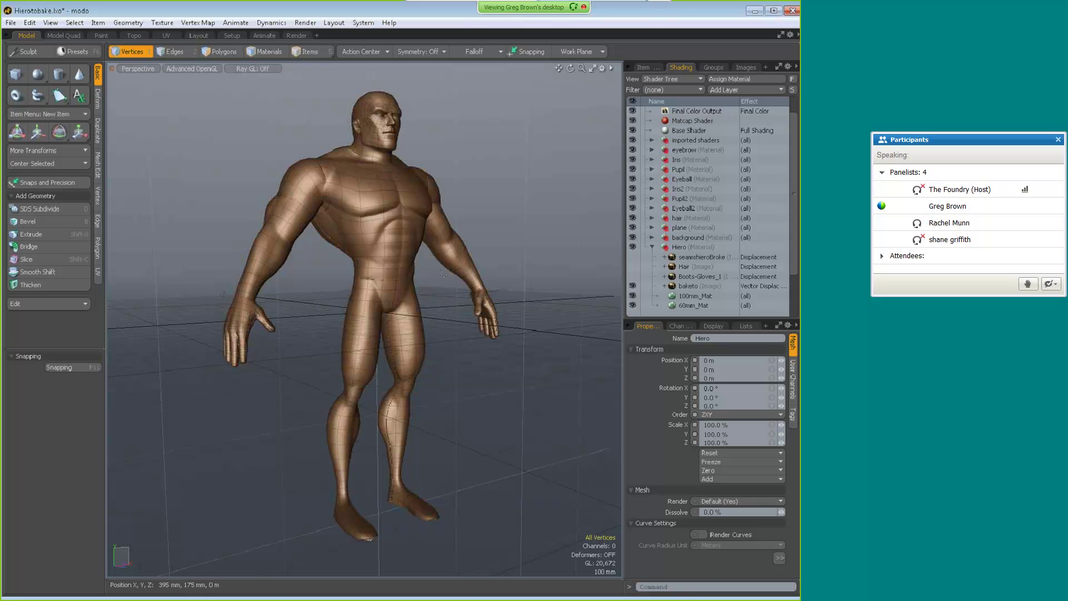
{"action": "left_click_drag", "start_coordinate": [445, 261], "coordinate": [375, 316], "text": "alt"}
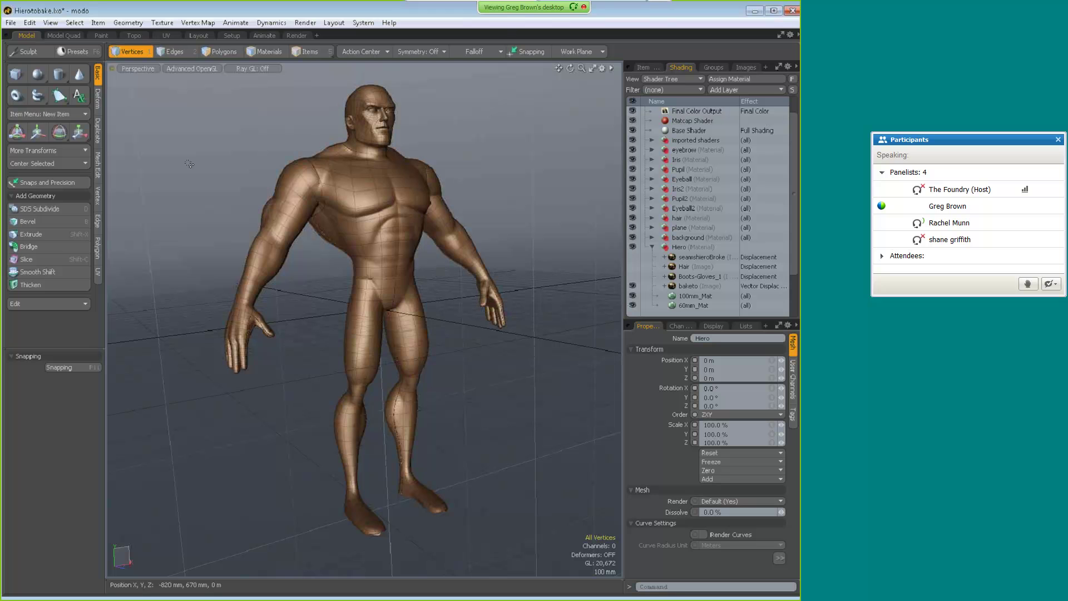
- Switch to the Paint and Sculpt layout and convert the Hero's displacement to a multiresolution mesh at subdivision level 5
{"action": "key", "text": "ctrl+Tab"}
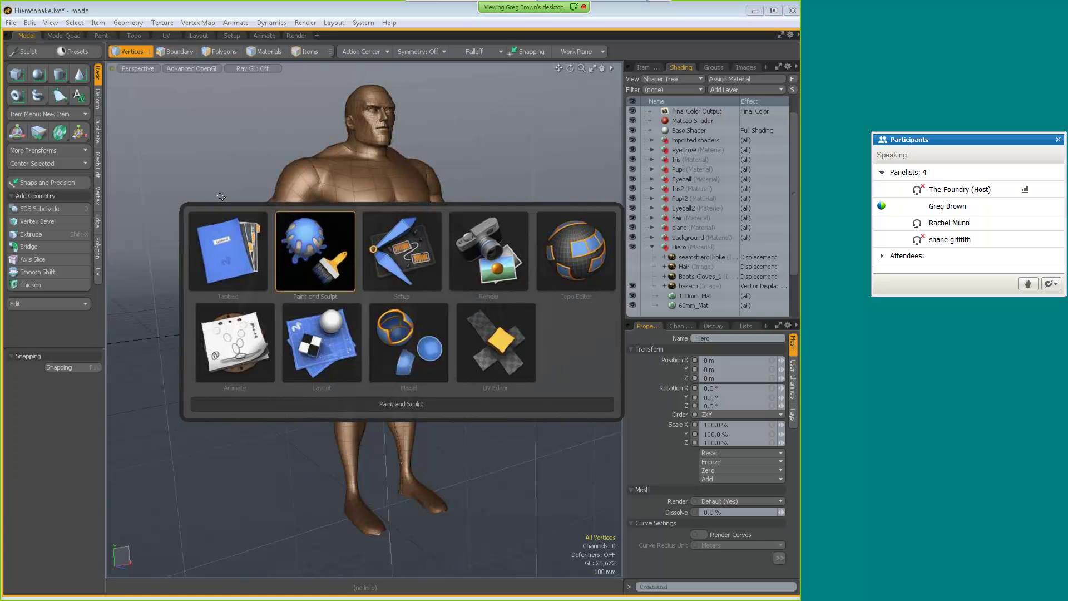
{"action": "left_click", "coordinate": [299, 245]}
{"action": "mouse_move", "coordinate": [341, 225]}
{"action": "left_mouse_down", "text": "alt"}
{"action": "mouse_move", "coordinate": [461, 263]}
{"action": "mouse_move", "coordinate": [413, 263]}
{"action": "left_mouse_up", "text": "alt"}
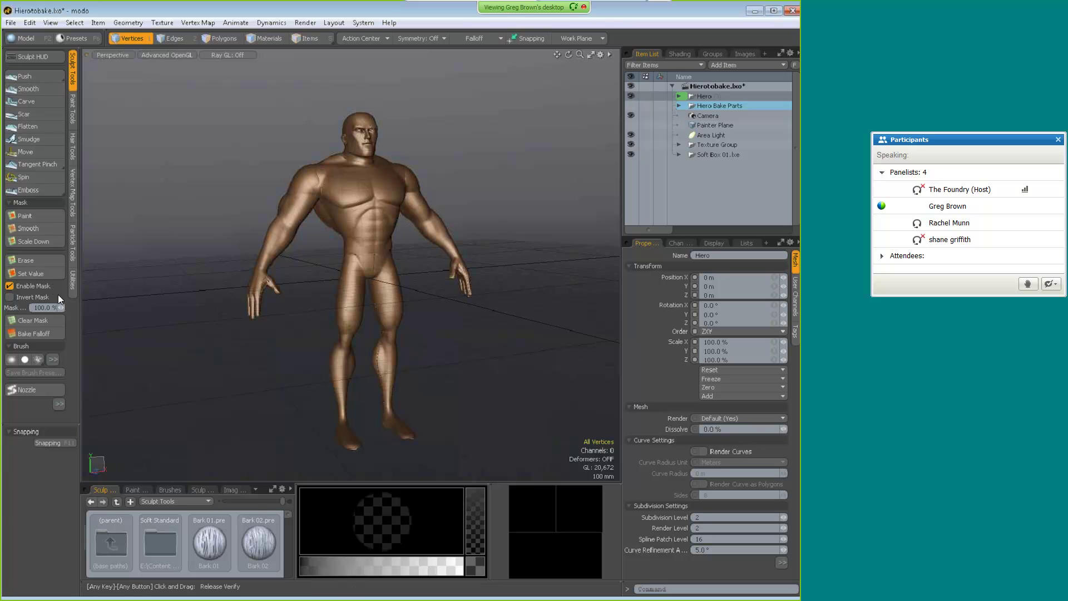
{"action": "left_click", "coordinate": [72, 285]}
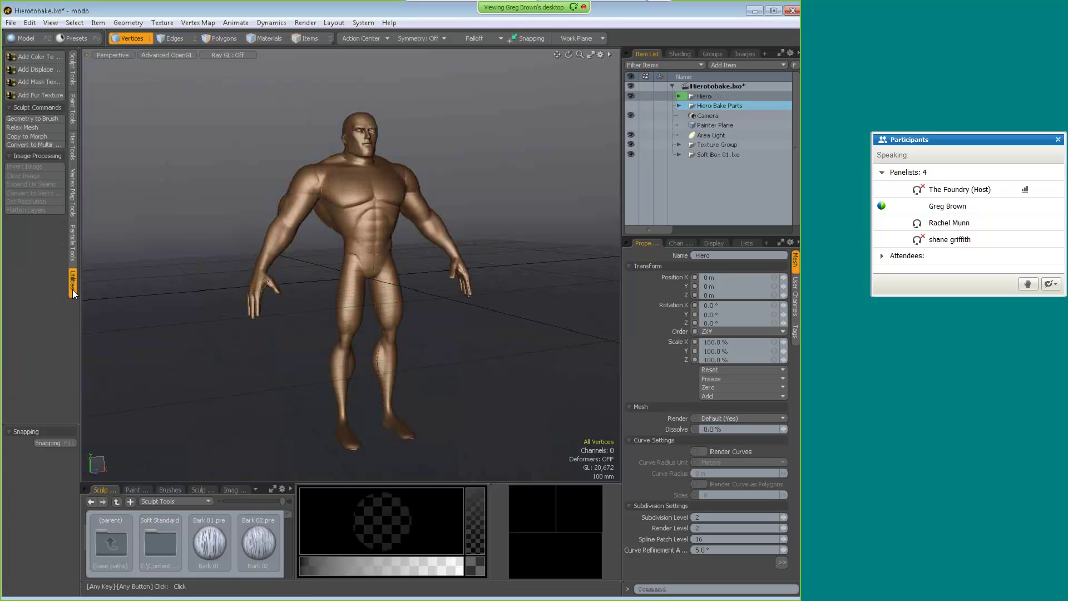
{"action": "left_click", "coordinate": [41, 143]}
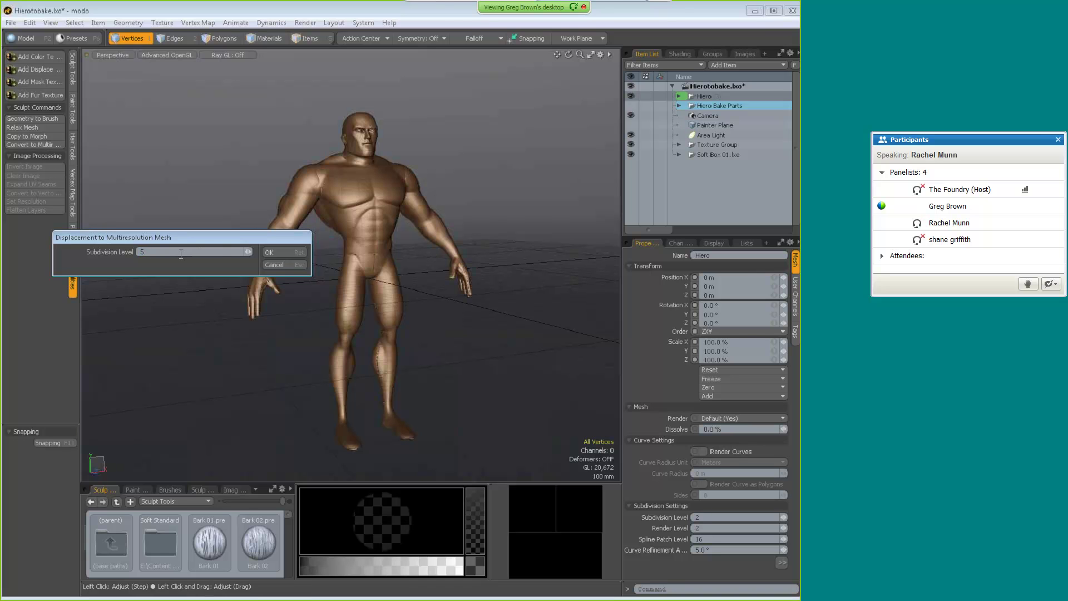
{"action": "left_click", "coordinate": [282, 252]}
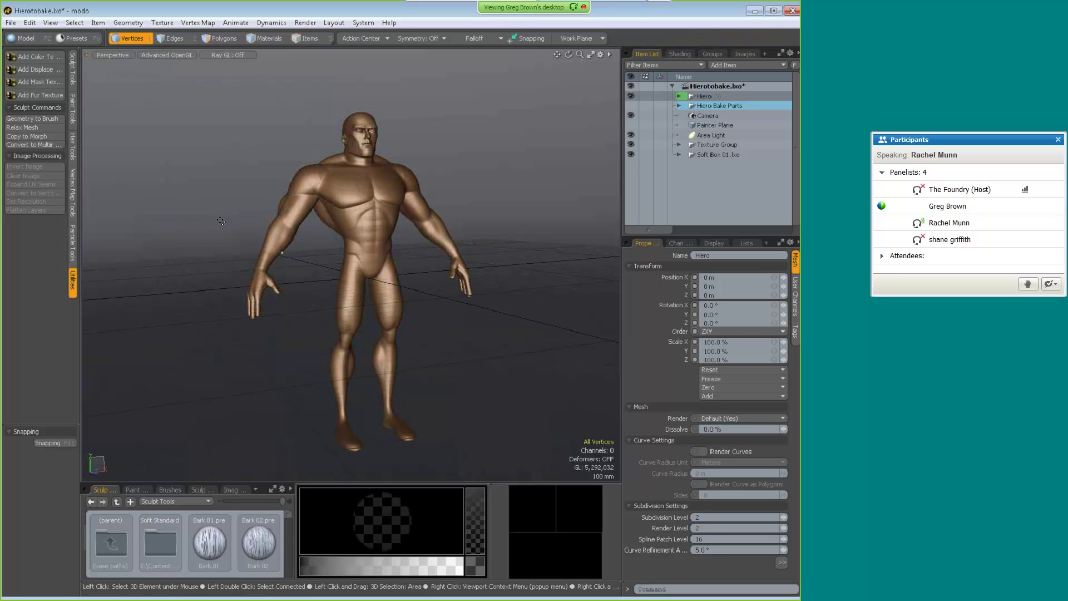
- Examine the converted mesh around the chest and check the Hero material's displacement layers in the shader tree
{"action": "left_click_drag", "start_coordinate": [232, 216], "coordinate": [347, 233], "text": "alt"}
{"action": "scroll", "coordinate": [347, 232], "scroll_direction": "up", "scroll_amount": 7}
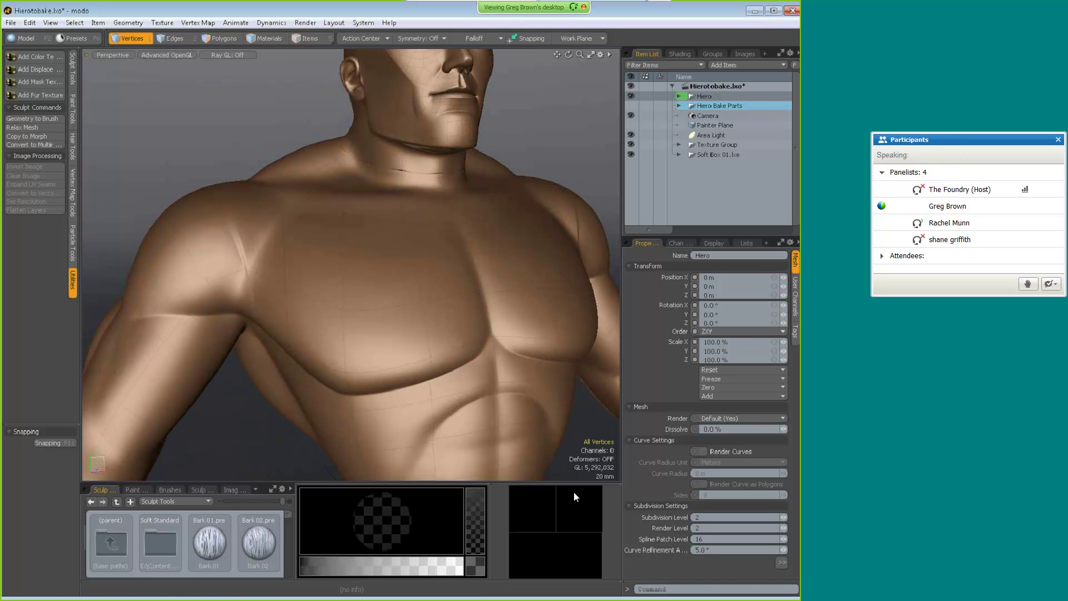
{"action": "left_click", "coordinate": [684, 57]}
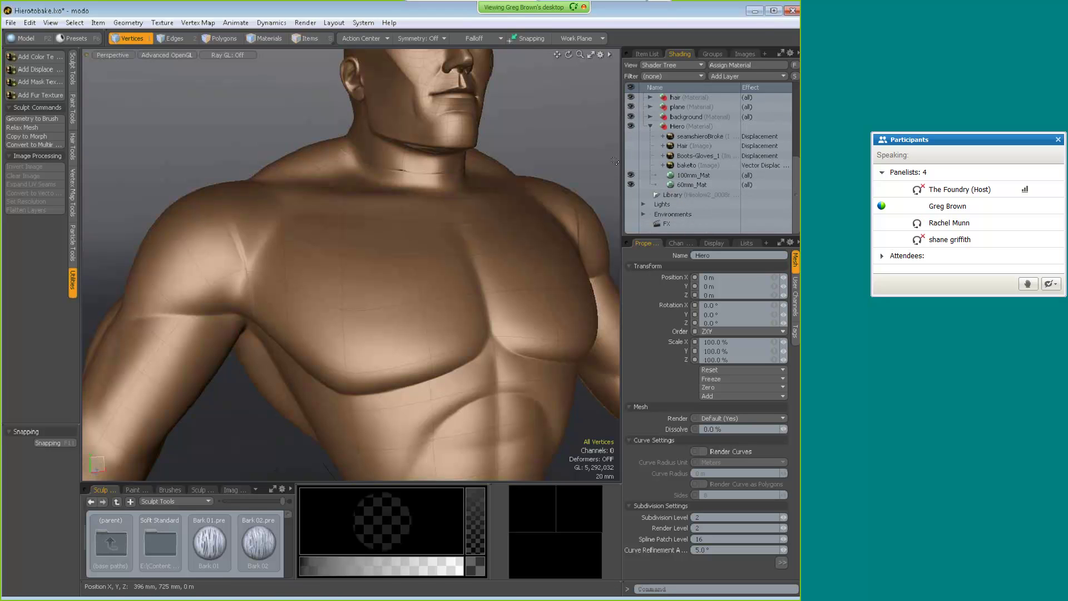
{"action": "key", "text": "alt"}
{"action": "left_click_drag", "start_coordinate": [341, 227], "coordinate": [402, 220], "text": "alt"}
- Turn on the frame-rate meter with the glmeter command and orbit around the torso to gauge viewport performance
{"action": "left_click", "coordinate": [705, 588]}
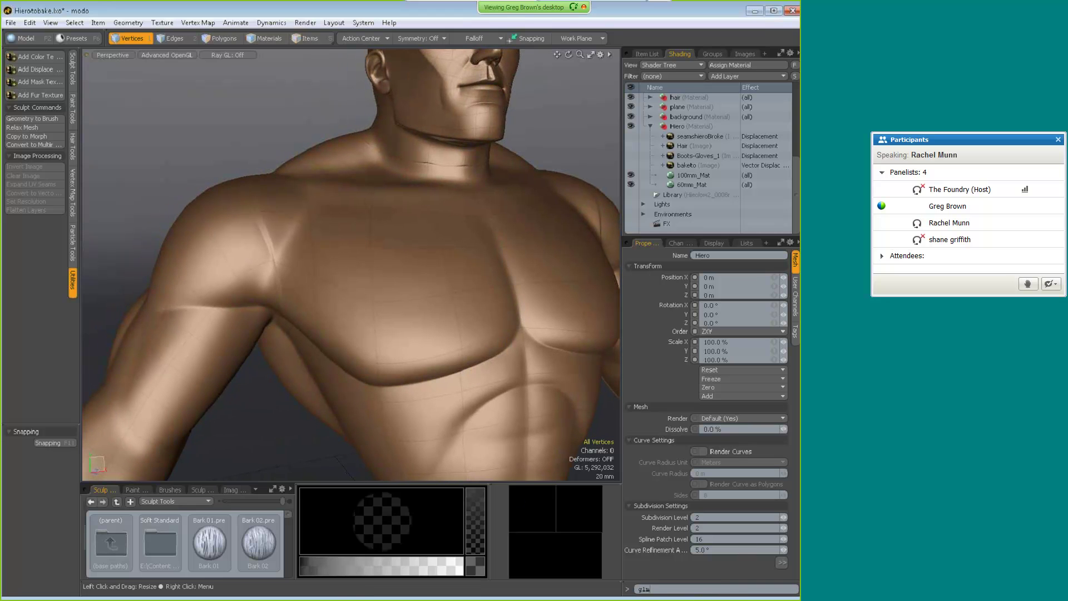
{"action": "type", "text": "glmeter"}
{"action": "key", "text": "Return"}
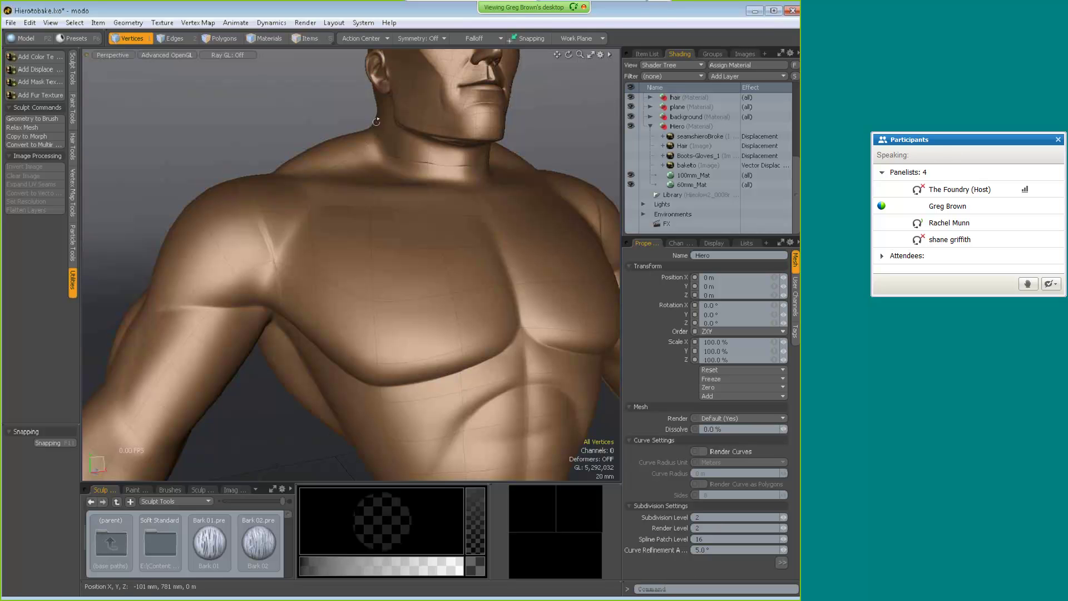
{"action": "right_click_drag", "start_coordinate": [388, 206], "coordinate": [384, 262], "text": "alt"}
{"action": "left_click_drag", "start_coordinate": [384, 262], "coordinate": [356, 307], "text": "alt"}
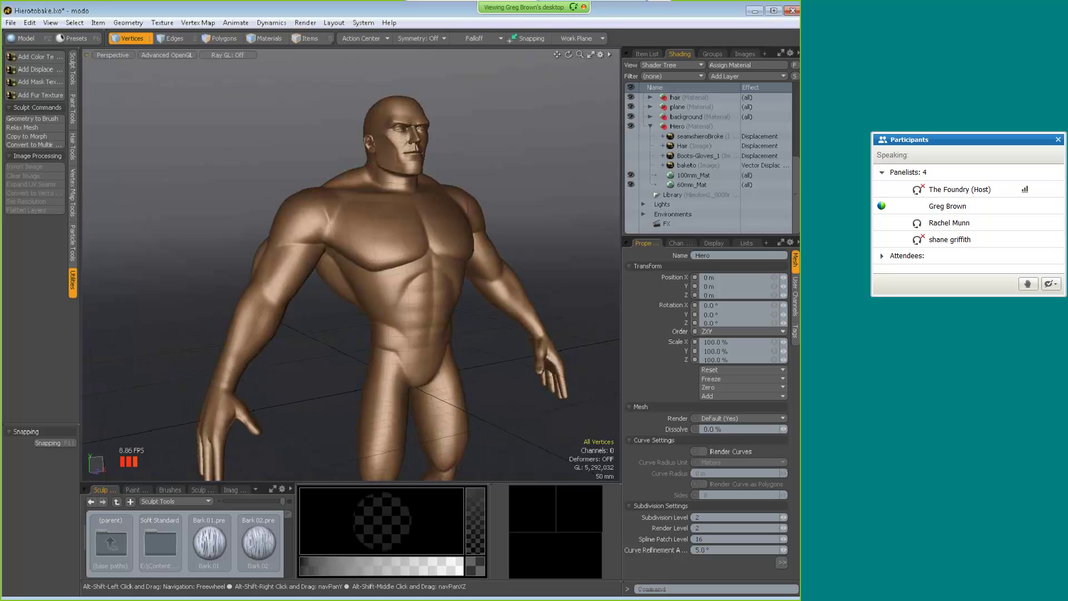
{"action": "left_click_drag", "start_coordinate": [669, 308], "coordinate": [412, 245], "text": "alt"}
{"action": "right_click_drag", "start_coordinate": [412, 245], "coordinate": [465, 245], "text": "alt"}
{"action": "middle_click_drag", "start_coordinate": [465, 245], "coordinate": [479, 284], "text": "alt"}
{"action": "right_click_drag", "start_coordinate": [382, 279], "coordinate": [417, 281], "text": "alt"}
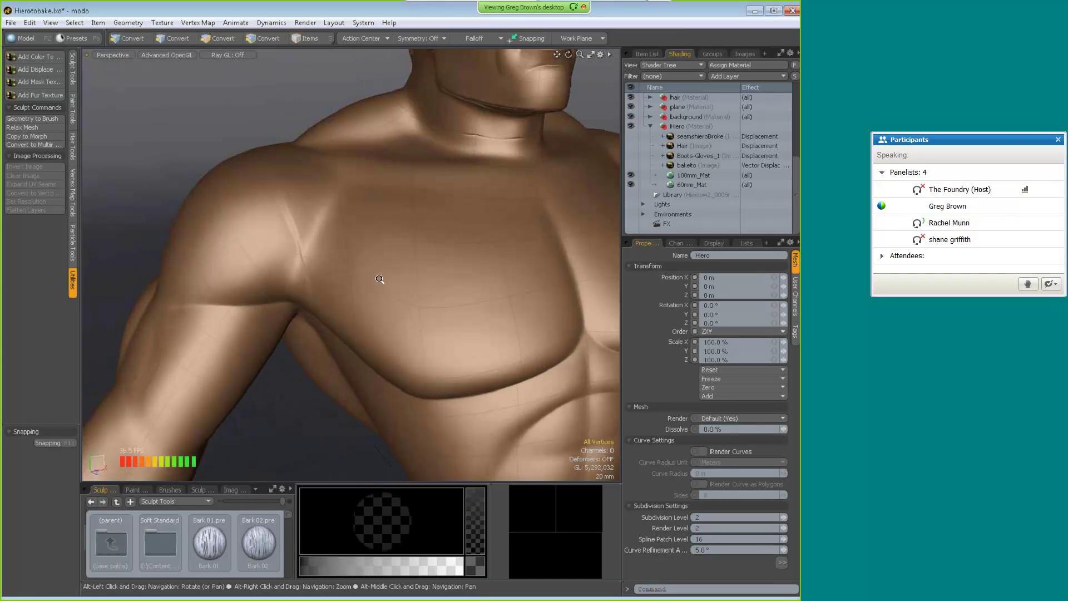
- Smooth the crease at the front of the shoulder with the Smooth sculpt tool, using the smooth brush at size 66
{"action": "left_click", "coordinate": [72, 69]}
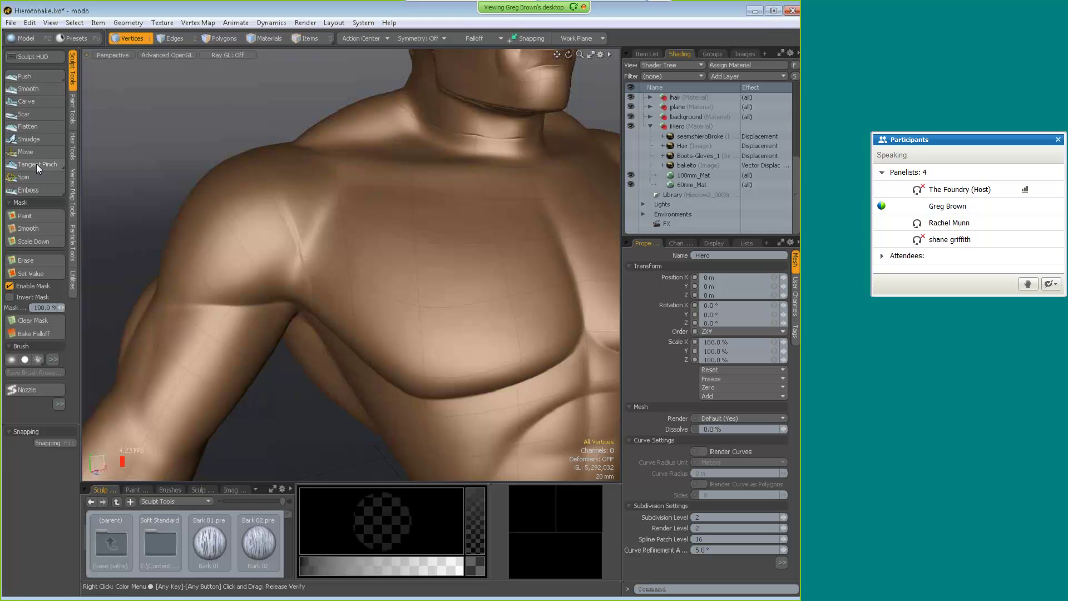
{"action": "left_click", "coordinate": [28, 89]}
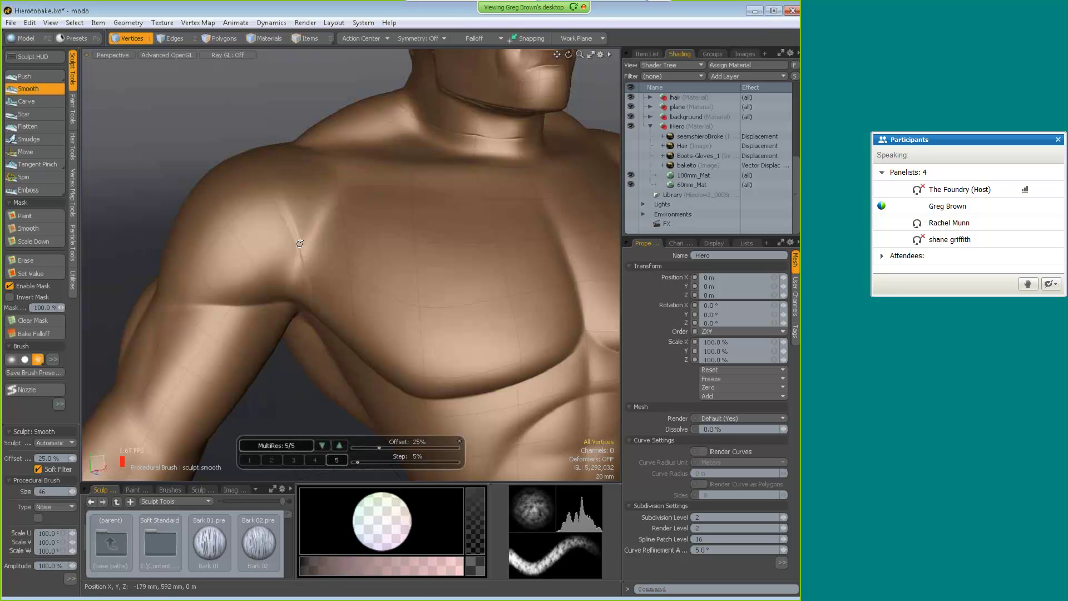
{"action": "scroll", "coordinate": [299, 254], "scroll_direction": "up", "scroll_amount": 4}
{"action": "right_click_drag", "start_coordinate": [298, 253], "coordinate": [312, 254]}
{"action": "left_click_drag", "start_coordinate": [301, 262], "coordinate": [287, 233]}
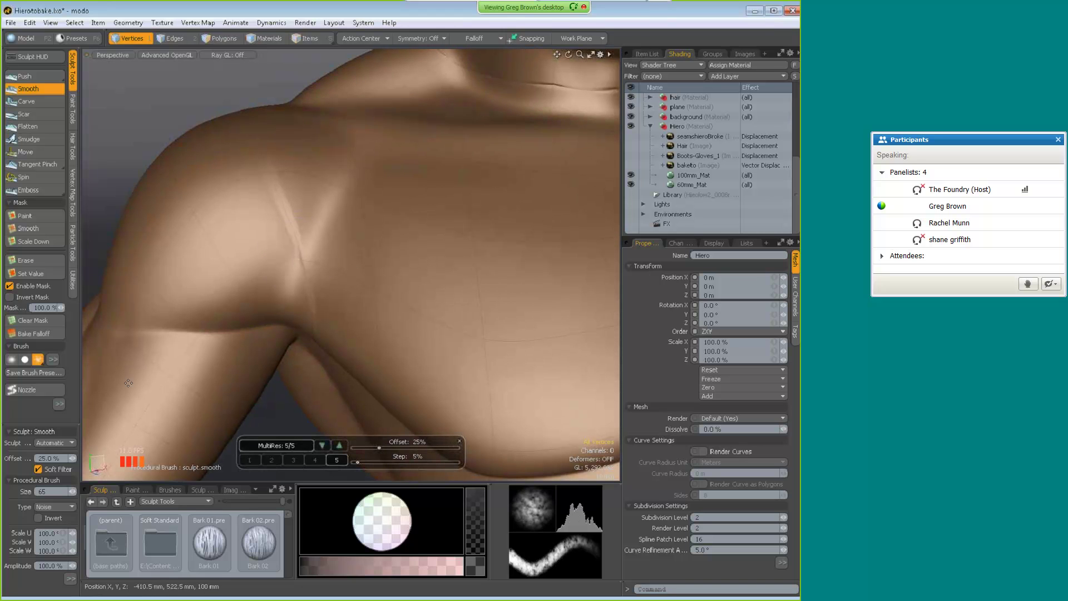
{"action": "left_click", "coordinate": [11, 360]}
{"action": "right_click_drag", "start_coordinate": [300, 269], "coordinate": [331, 269]}
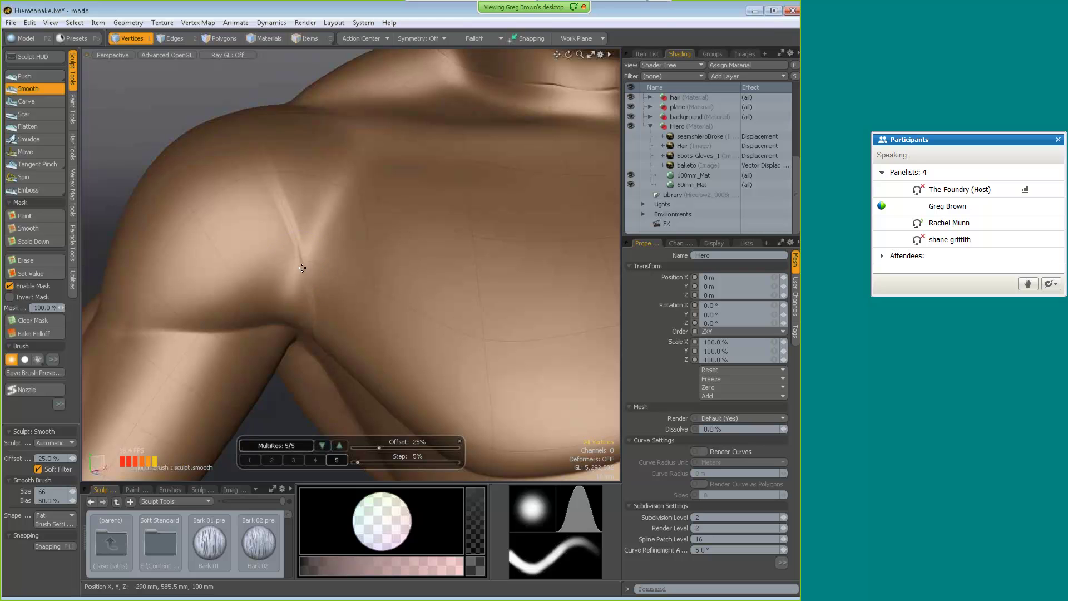
{"action": "left_click_drag", "start_coordinate": [301, 260], "coordinate": [309, 272]}
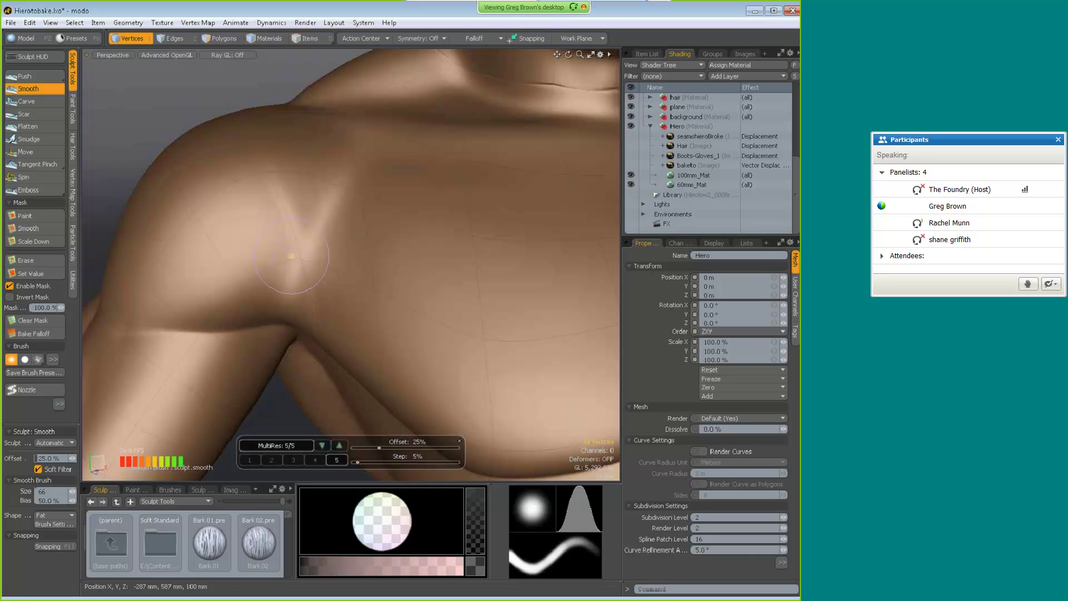
- Enlarge the brush to size 76 and smooth the areas around the armpit and the base of the neck
{"action": "key", "text": "alt"}
{"action": "mouse_move", "coordinate": [342, 259]}
{"action": "left_mouse_down", "text": "alt"}
{"action": "mouse_move", "coordinate": [345, 305]}
{"action": "mouse_move", "coordinate": [377, 241]}
{"action": "mouse_move", "coordinate": [371, 227]}
{"action": "left_mouse_up", "text": "alt"}
{"action": "right_click_drag", "start_coordinate": [371, 227], "coordinate": [381, 204]}
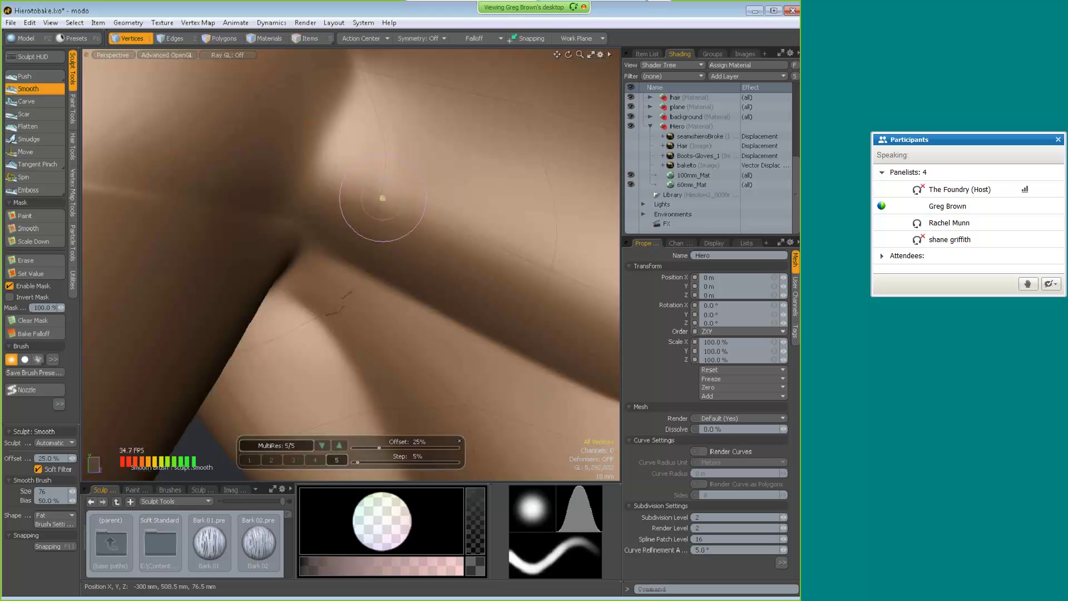
{"action": "mouse_move", "coordinate": [345, 310]}
{"action": "left_mouse_down"}
{"action": "mouse_move", "coordinate": [329, 306]}
{"action": "mouse_move", "coordinate": [341, 312]}
{"action": "mouse_move", "coordinate": [358, 296]}
{"action": "mouse_move", "coordinate": [389, 189]}
{"action": "mouse_move", "coordinate": [406, 187]}
{"action": "mouse_move", "coordinate": [372, 201]}
{"action": "mouse_move", "coordinate": [529, 203]}
{"action": "mouse_move", "coordinate": [488, 194]}
{"action": "mouse_move", "coordinate": [424, 203]}
{"action": "mouse_move", "coordinate": [253, 139]}
{"action": "left_mouse_up"}
{"action": "key", "text": "ctrl"}
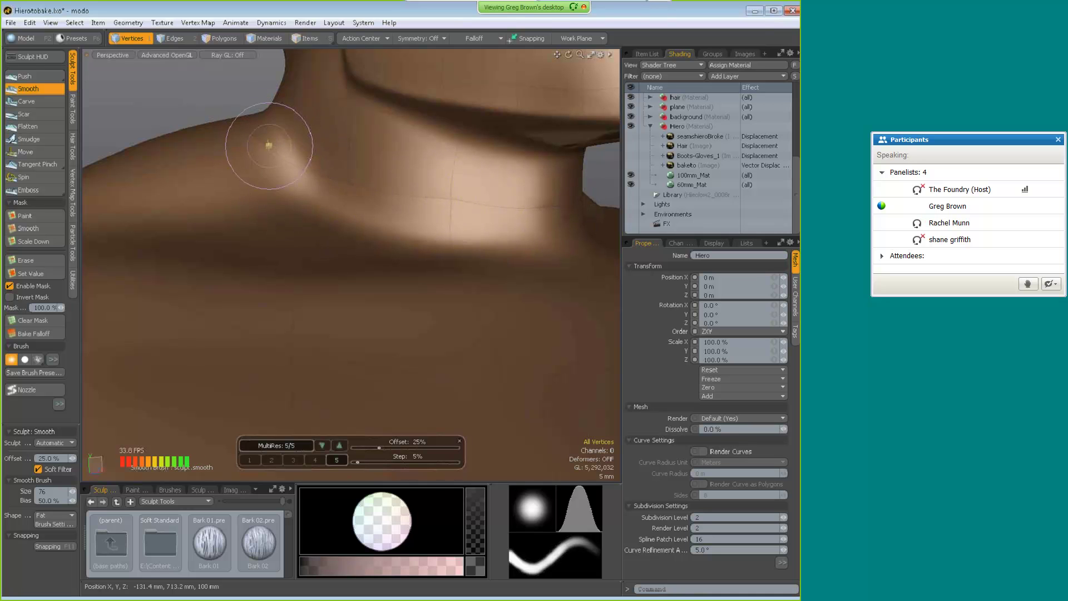
{"action": "mouse_move", "coordinate": [534, 196]}
{"action": "left_mouse_down"}
{"action": "mouse_move", "coordinate": [405, 191]}
{"action": "mouse_move", "coordinate": [287, 167]}
{"action": "left_mouse_up"}
- Drop the mesh to multiresolution level 2 and reshape the base of the neck with the Smudge tool
{"action": "key", "text": "alt"}
{"action": "left_click_drag", "start_coordinate": [423, 224], "coordinate": [424, 216], "text": "alt"}
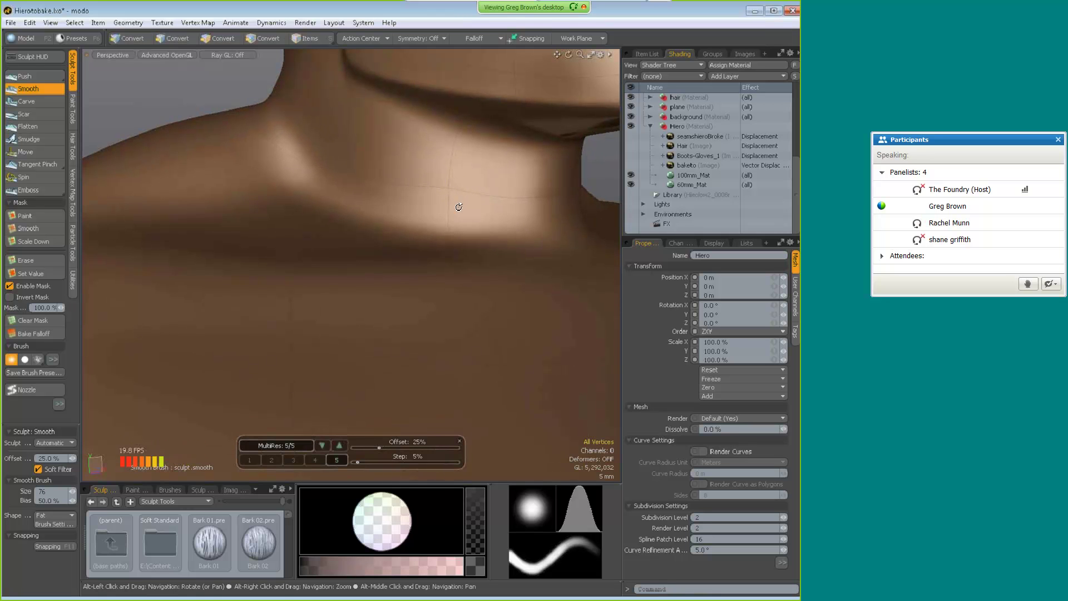
{"action": "left_click", "coordinate": [272, 460]}
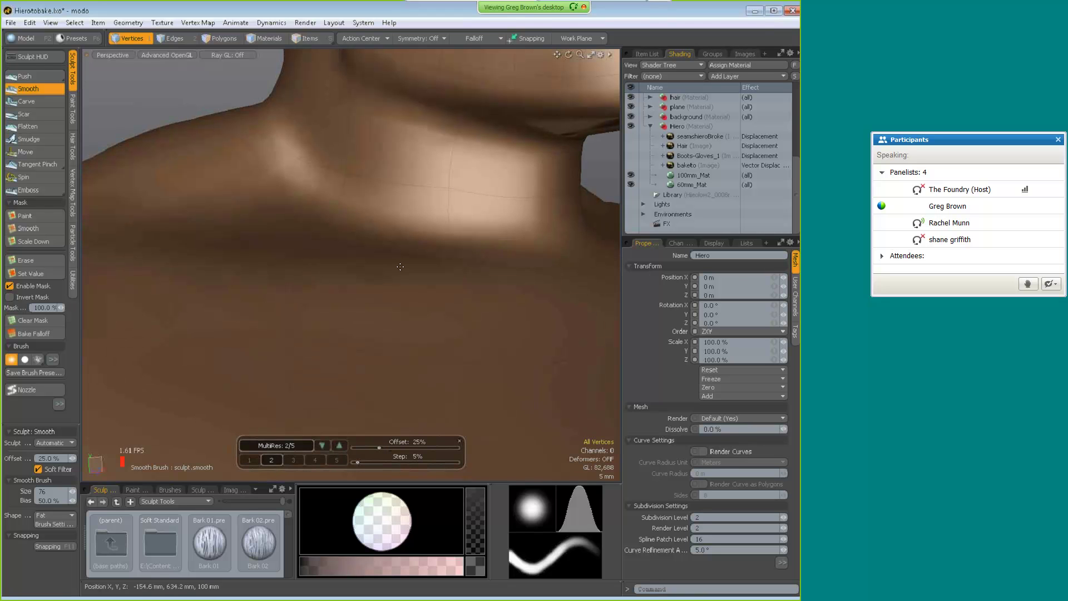
{"action": "left_click", "coordinate": [29, 139]}
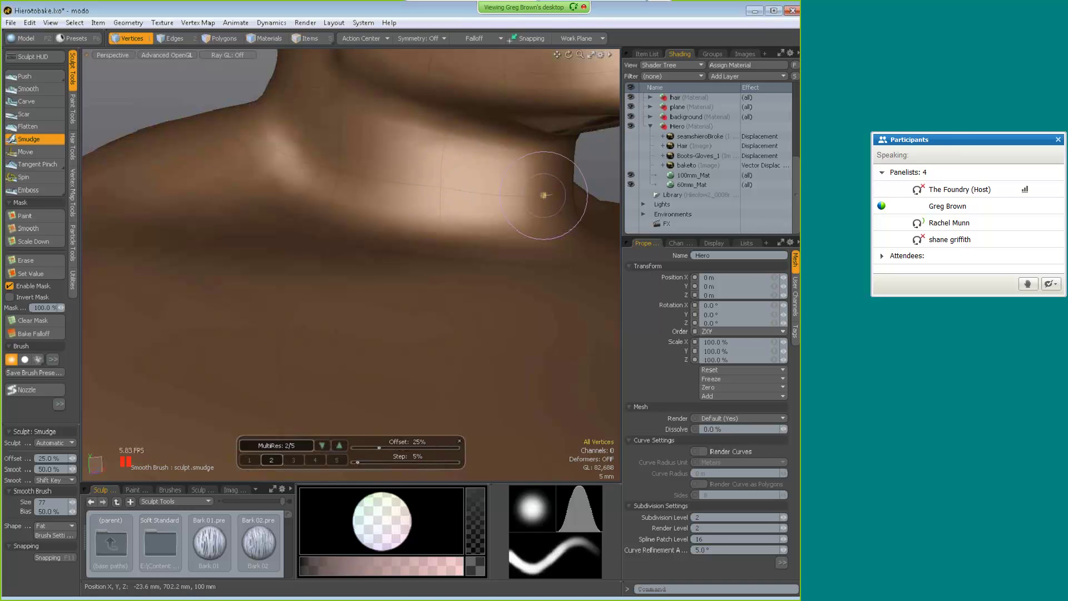
{"action": "left_click_drag", "start_coordinate": [489, 183], "coordinate": [325, 172], "text": "alt"}
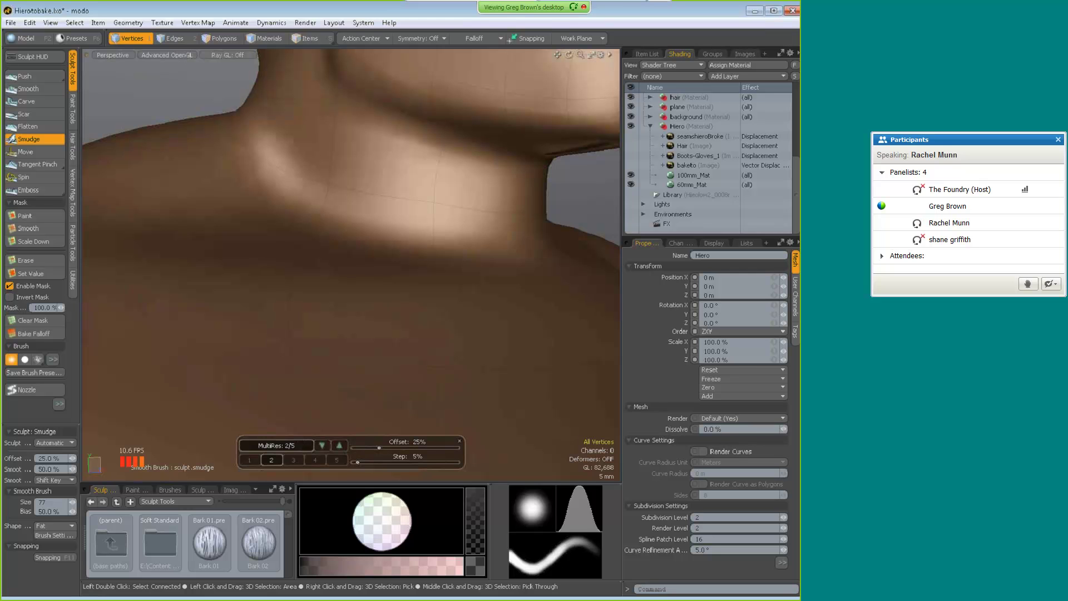
- Return the mesh to multiresolution level 5, choose the Smooth tool again and review the upper body
{"action": "left_click", "coordinate": [336, 460]}
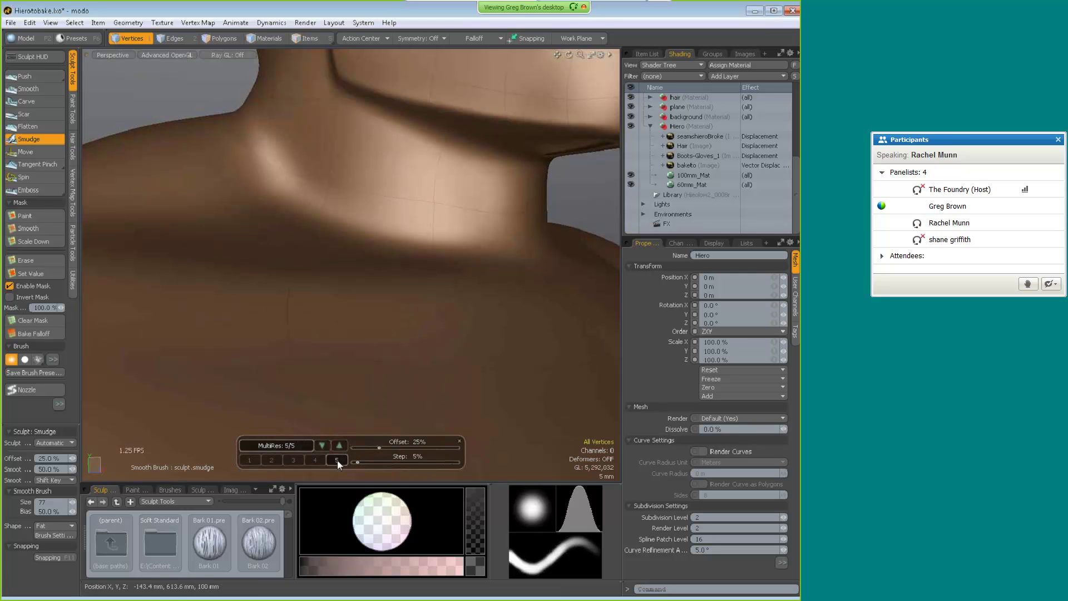
{"action": "left_click", "coordinate": [38, 88]}
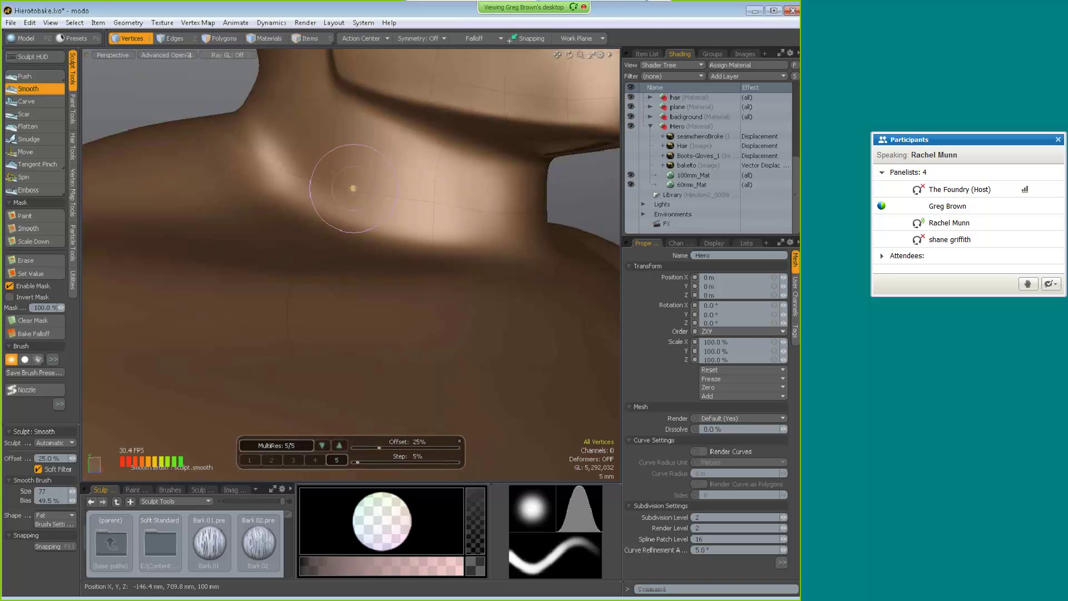
{"action": "right_click_drag", "start_coordinate": [357, 186], "coordinate": [312, 314], "text": "alt"}
- Close the current scene without saving its changes and load Hiero_0002.lxo from the 701FeatureDemo folder
{"action": "left_click", "coordinate": [792, 6]}
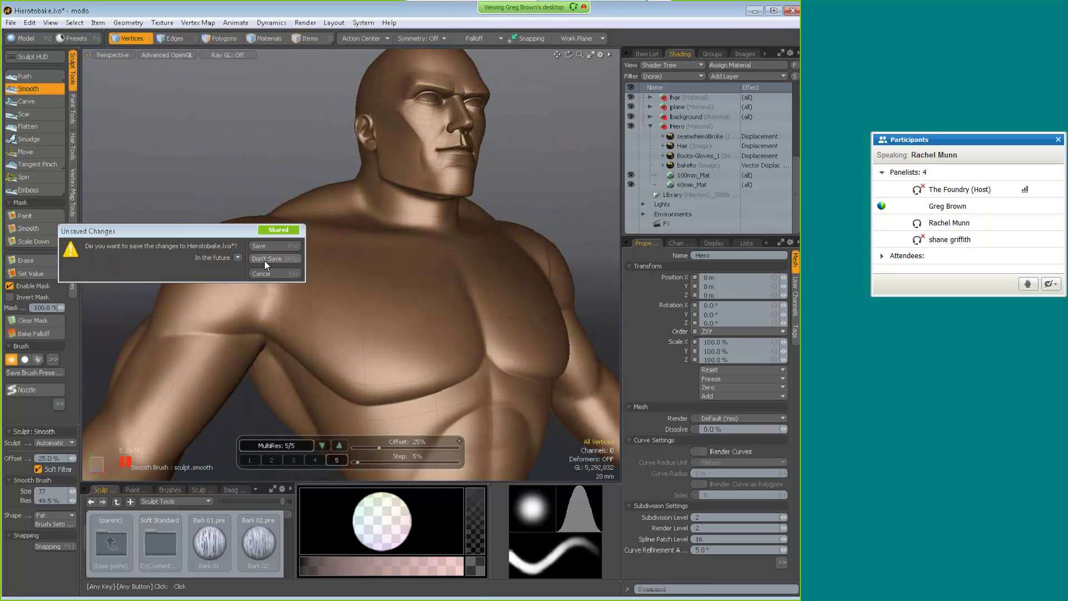
{"action": "left_click", "coordinate": [265, 259]}
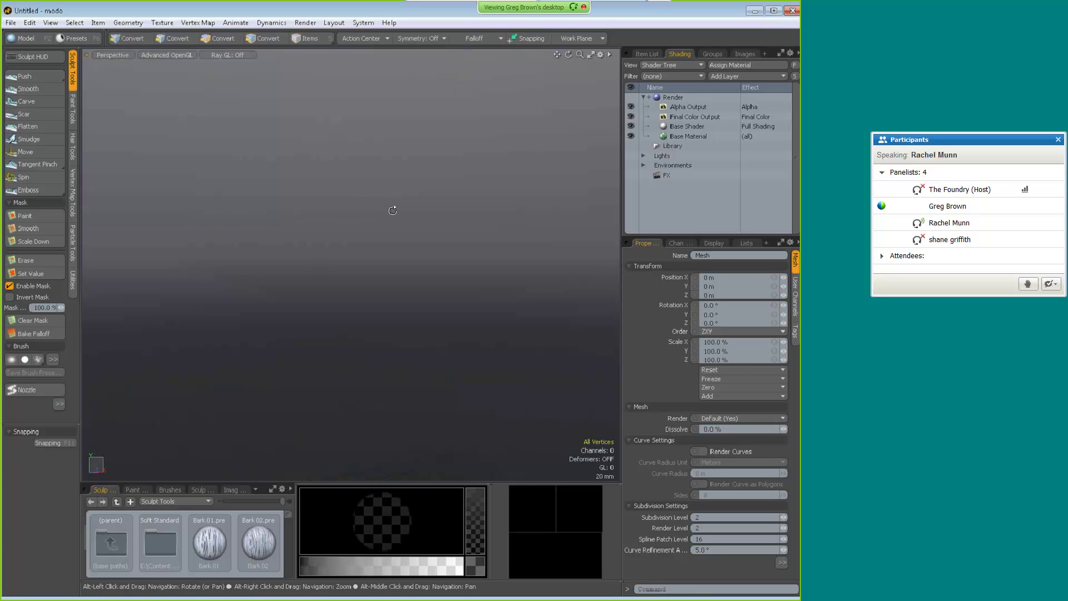
{"action": "left_click", "coordinate": [11, 23]}
{"action": "left_click", "coordinate": [67, 93]}
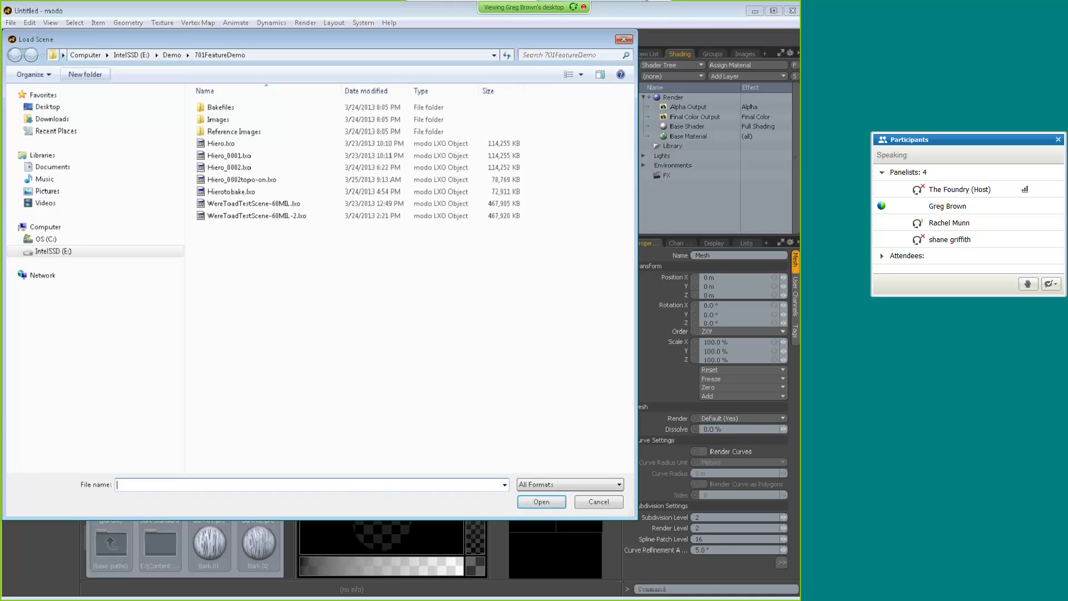
{"action": "double_click", "coordinate": [226, 167]}
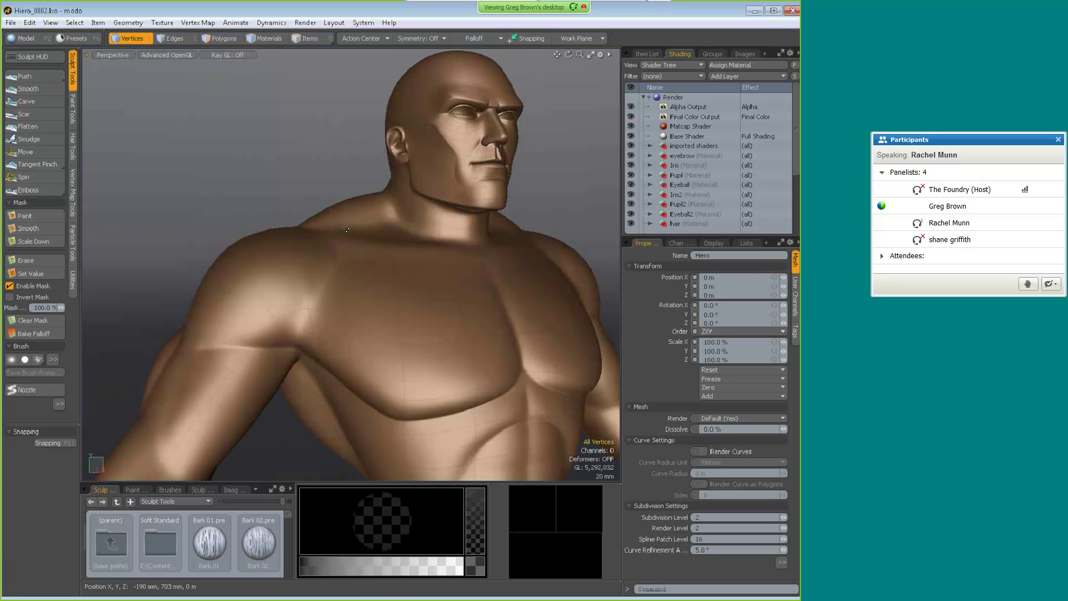
- Examine the displaced hero's torso, lower leg, ankle and sole of the foot, then the full figure from the front
{"action": "key", "text": "alt"}
{"action": "left_click_drag", "start_coordinate": [353, 216], "coordinate": [345, 237], "text": "alt"}
{"action": "right_click_drag", "start_coordinate": [345, 237], "coordinate": [284, 307], "text": "alt"}
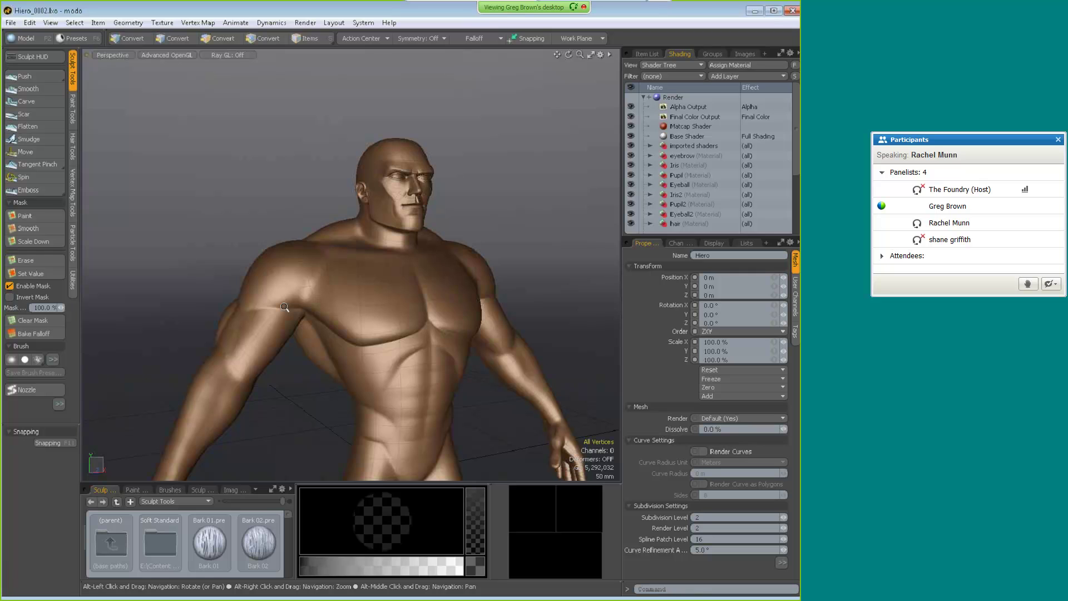
{"action": "left_click_drag", "start_coordinate": [285, 307], "coordinate": [454, 51], "text": "alt"}
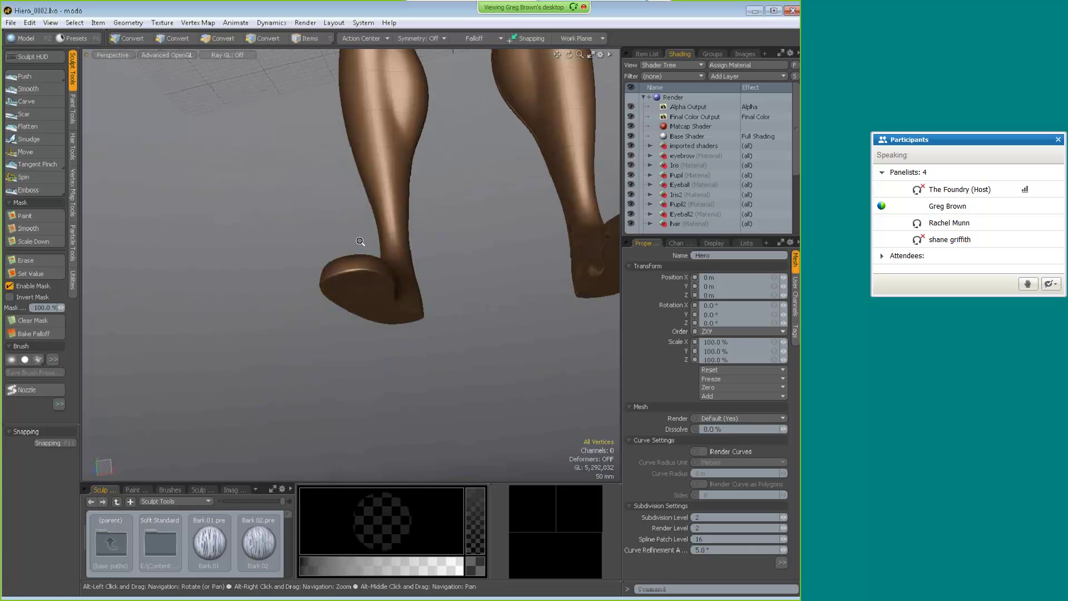
{"action": "right_click_drag", "start_coordinate": [365, 228], "coordinate": [373, 178], "text": "alt"}
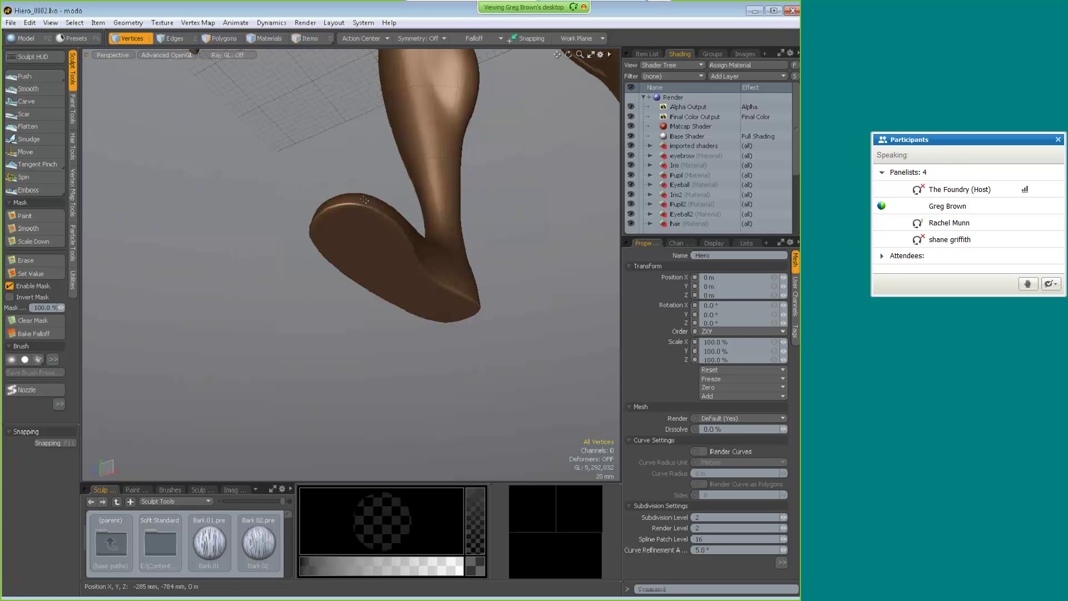
{"action": "left_click_drag", "start_coordinate": [415, 173], "coordinate": [498, 260], "text": "alt"}
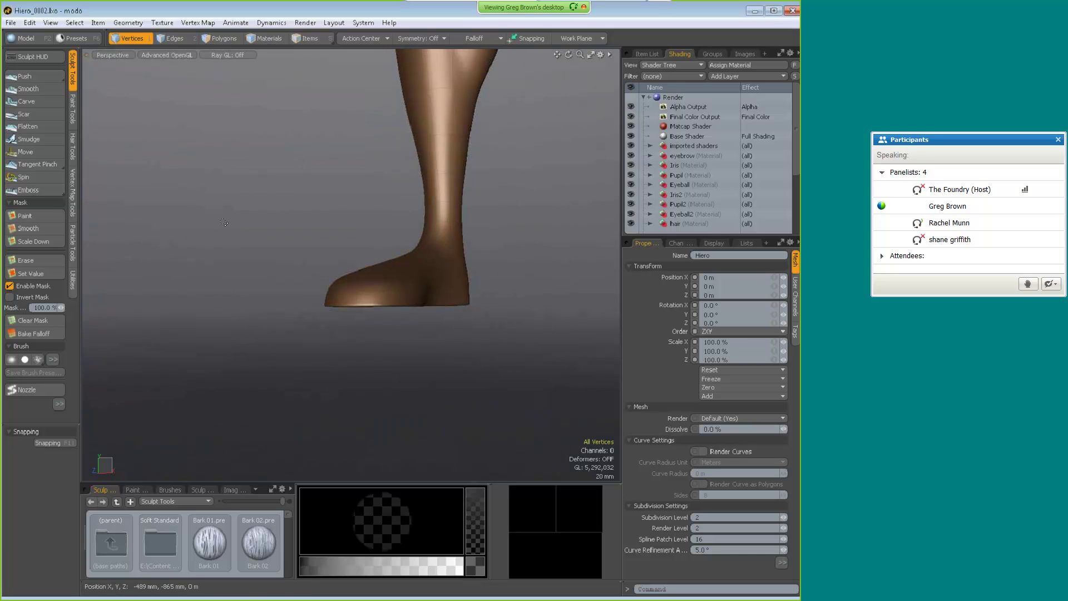
{"action": "left_click_drag", "start_coordinate": [431, 309], "coordinate": [439, 274], "text": "alt"}
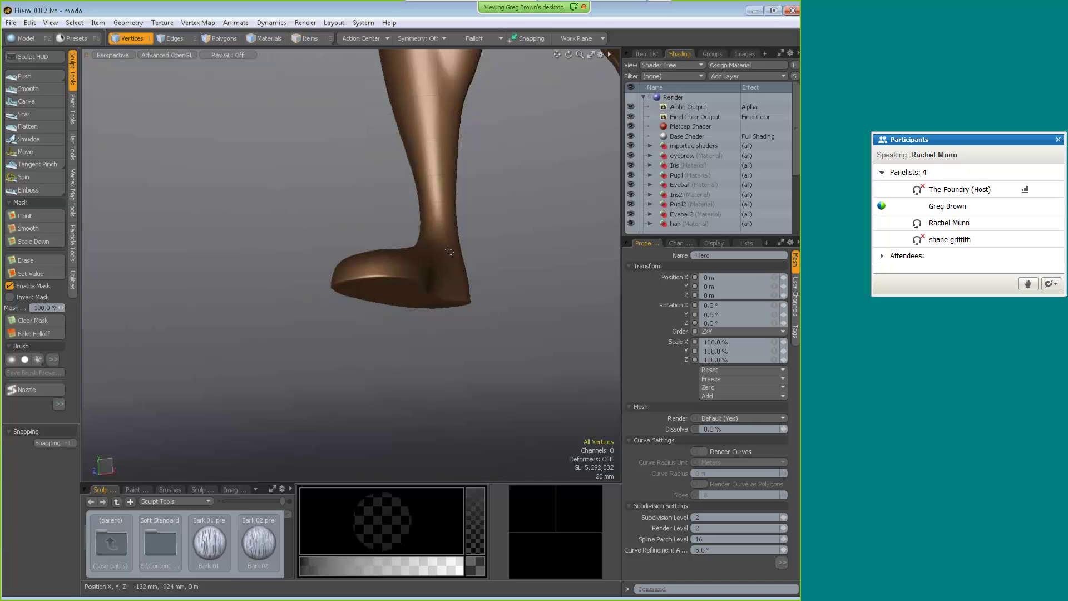
{"action": "right_click_drag", "start_coordinate": [454, 247], "coordinate": [392, 298], "text": "alt"}
{"action": "left_click_drag", "start_coordinate": [391, 299], "coordinate": [489, 287], "text": "alt"}
{"action": "right_click_drag", "start_coordinate": [489, 286], "coordinate": [351, 406], "text": "alt"}
{"action": "middle_click_drag", "start_coordinate": [453, 303], "coordinate": [396, 398], "text": "alt"}
{"action": "mouse_move", "coordinate": [397, 398]}
{"action": "left_mouse_down", "text": "alt"}
{"action": "mouse_move", "coordinate": [401, 439]}
{"action": "mouse_move", "coordinate": [393, 410]}
{"action": "mouse_move", "coordinate": [382, 422]}
{"action": "mouse_move", "coordinate": [436, 453]}
{"action": "mouse_move", "coordinate": [403, 391]}
{"action": "left_mouse_up", "text": "alt"}
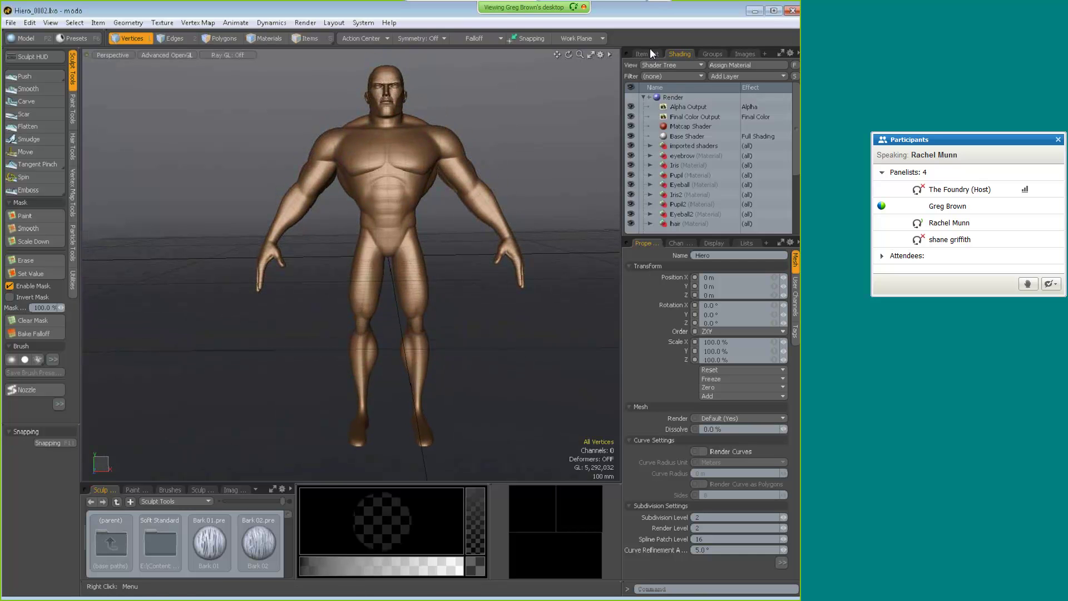
- Expand the Hero material group in the Shader Tree and enable its Hair displacement image for the head
{"action": "left_click_drag", "start_coordinate": [343, 291], "coordinate": [312, 312], "text": "alt"}
{"action": "right_click_drag", "start_coordinate": [416, 214], "coordinate": [498, 233], "text": "alt"}
{"action": "middle_click_drag", "start_coordinate": [498, 232], "coordinate": [553, 256], "text": "alt"}
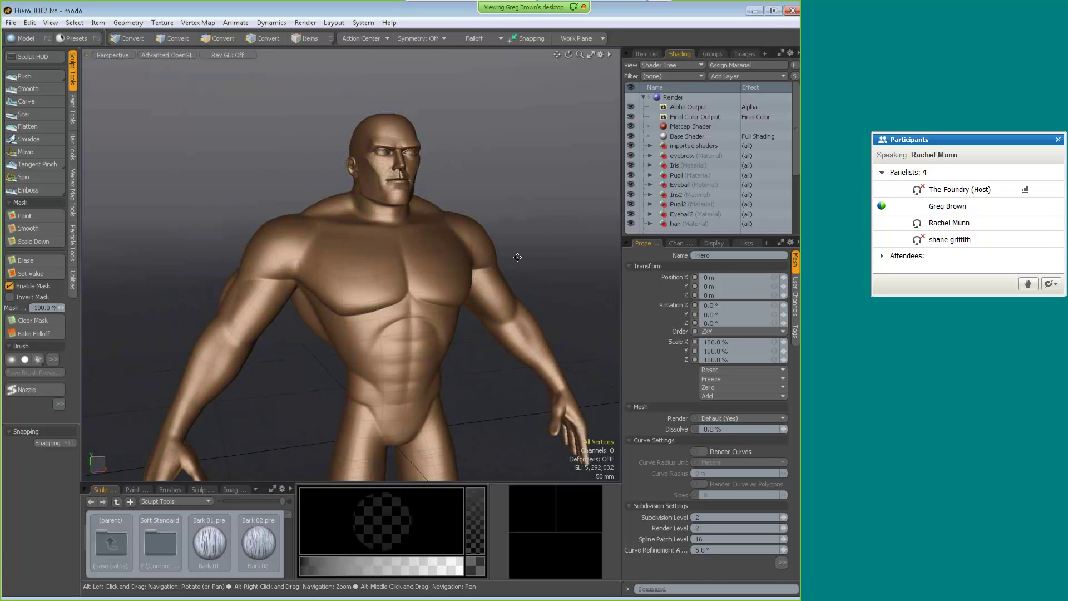
{"action": "right_click_drag", "start_coordinate": [339, 135], "coordinate": [603, 122], "text": "alt"}
{"action": "middle_click_drag", "start_coordinate": [602, 122], "coordinate": [577, 140], "text": "alt"}
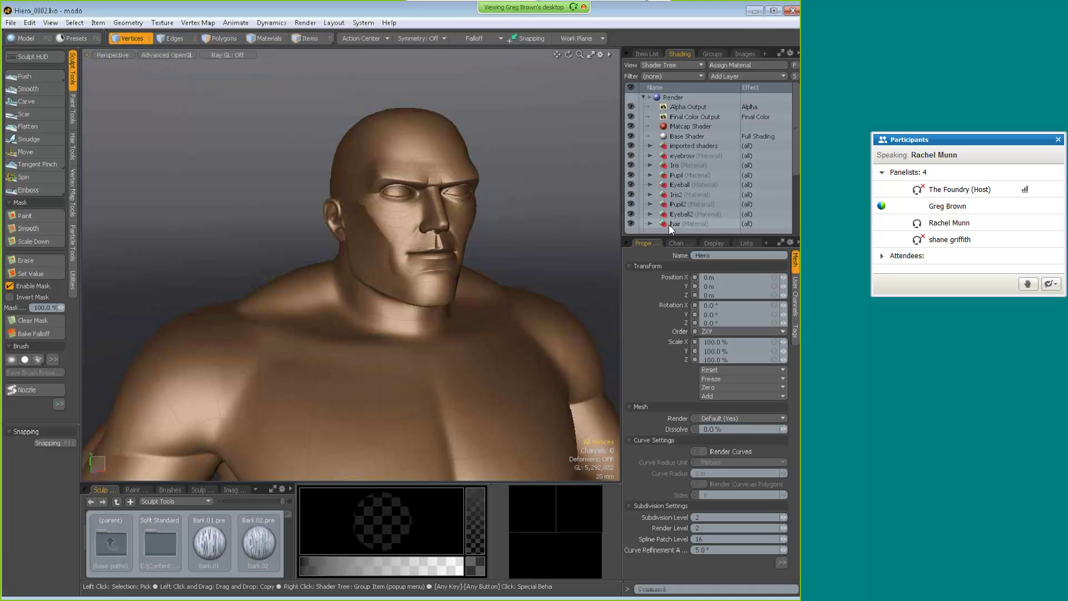
{"action": "scroll", "coordinate": [669, 177], "scroll_direction": "down", "scroll_amount": 3}
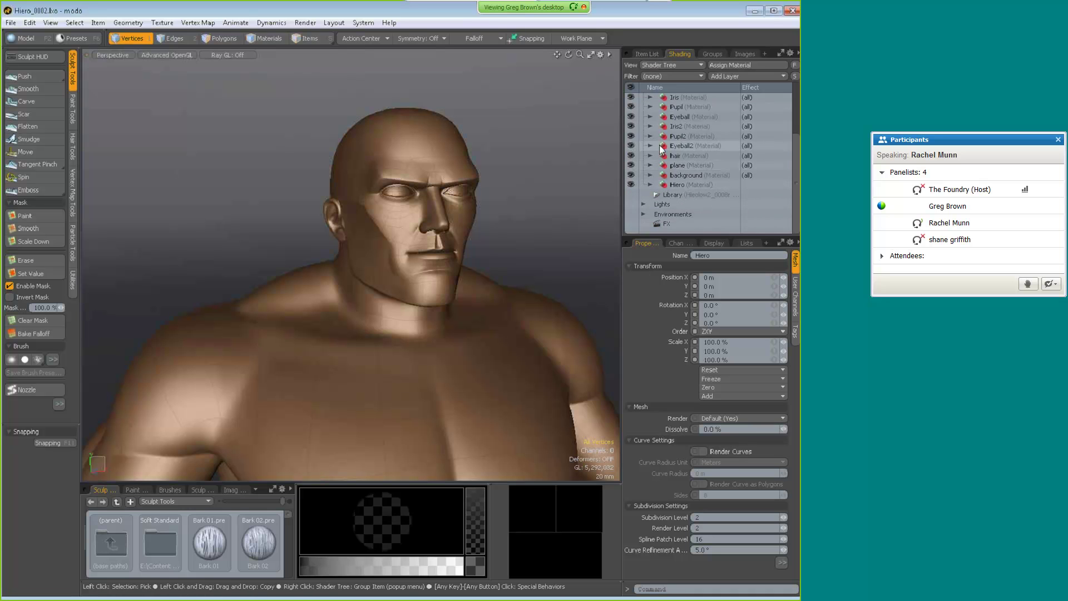
{"action": "left_click", "coordinate": [650, 180]}
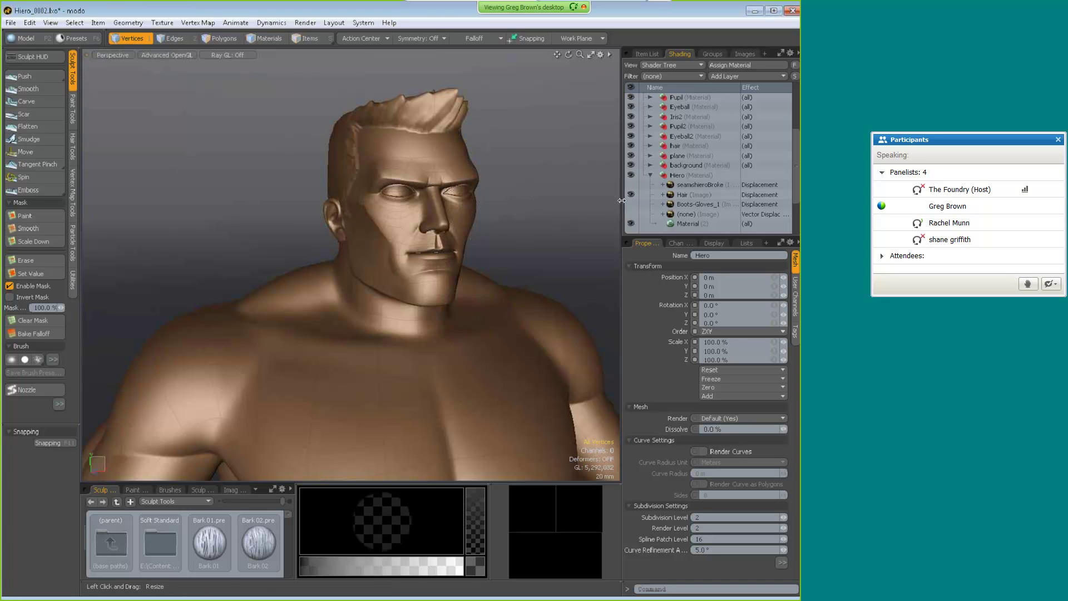
{"action": "left_click_drag", "start_coordinate": [554, 148], "coordinate": [494, 221], "text": "alt"}
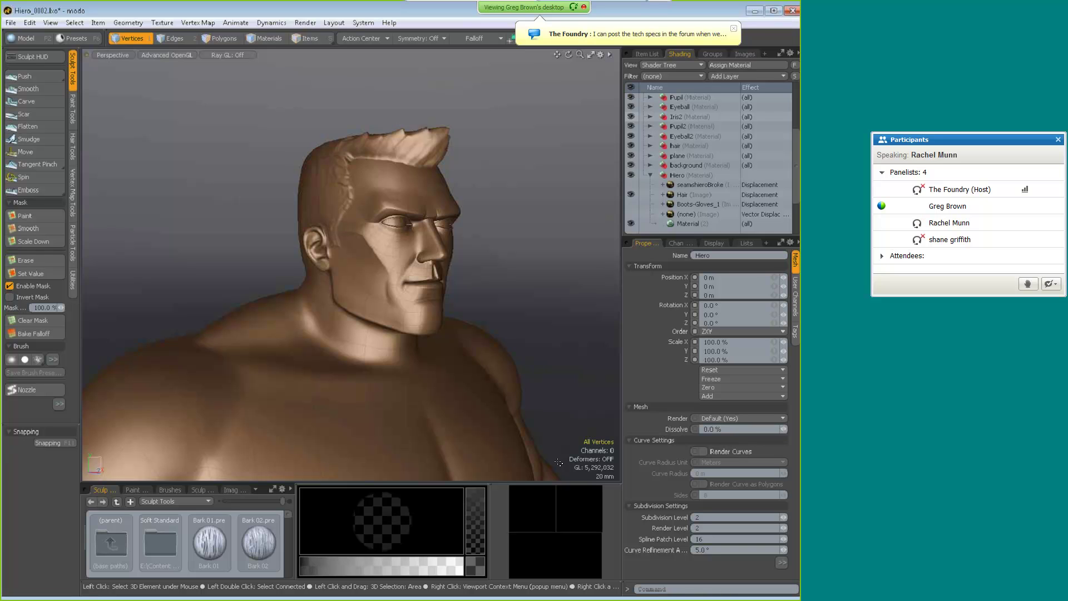
- Open a render preview of the hero, zoom in on the displaced hair and face, and close the preview
{"action": "key", "text": "F9"}
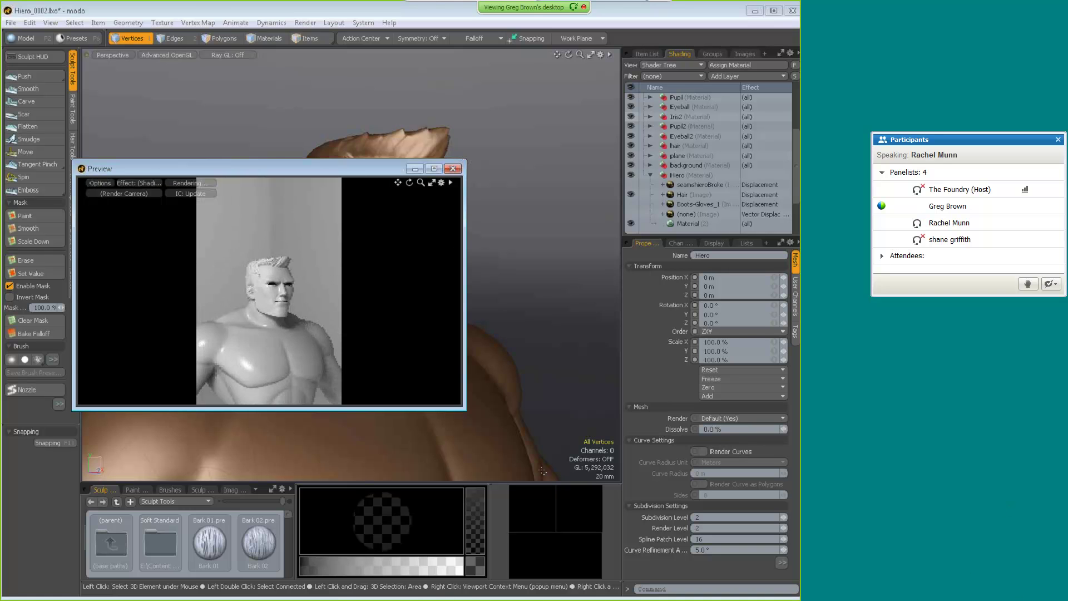
{"action": "left_click_drag", "start_coordinate": [306, 169], "coordinate": [416, 124]}
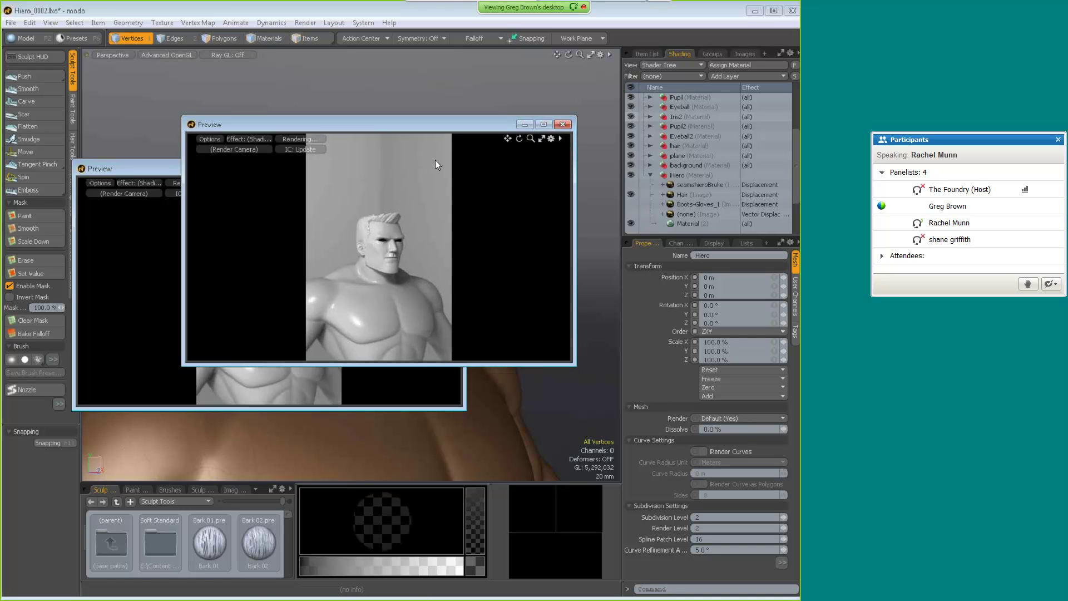
{"action": "key", "text": "alt"}
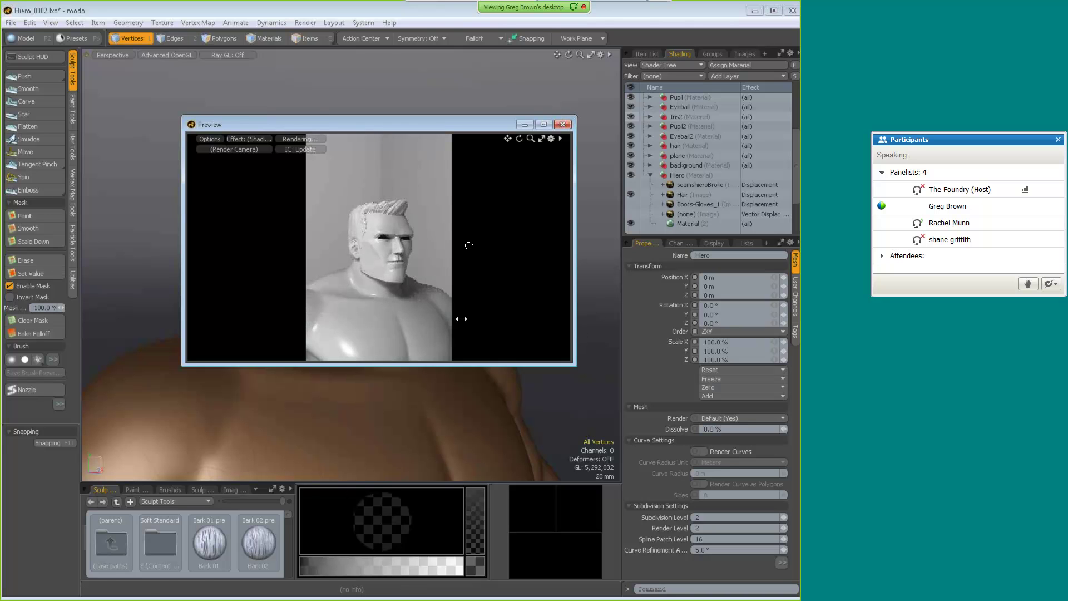
{"action": "left_click_drag", "start_coordinate": [471, 321], "coordinate": [455, 312]}
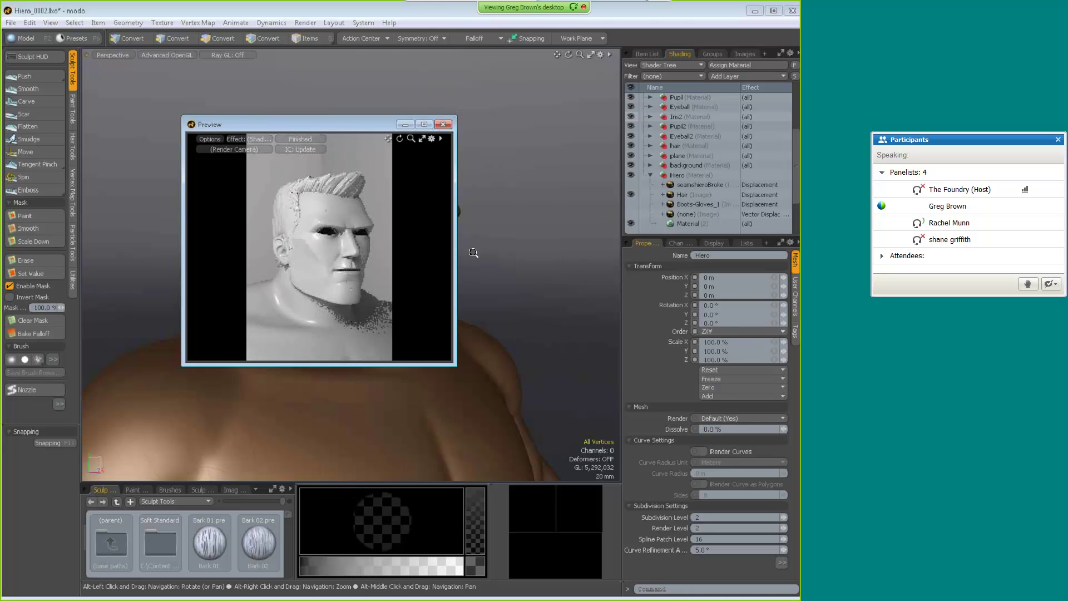
{"action": "scroll", "coordinate": [348, 232], "scroll_direction": "up", "scroll_amount": 3}
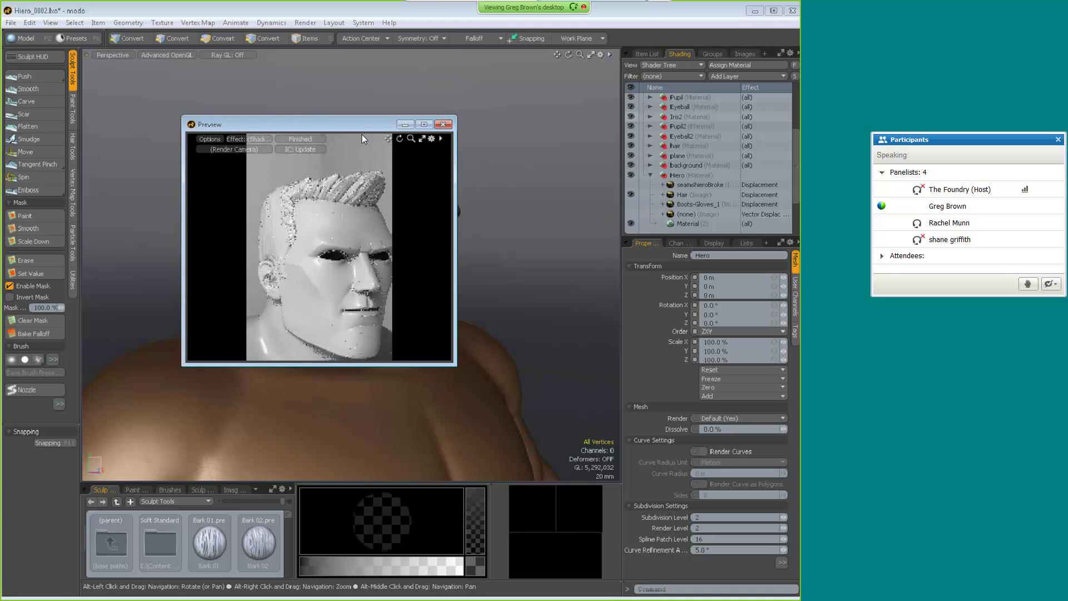
{"action": "scroll", "coordinate": [347, 233], "scroll_direction": "up", "scroll_amount": 1}
{"action": "left_click_drag", "start_coordinate": [312, 124], "coordinate": [355, 308]}
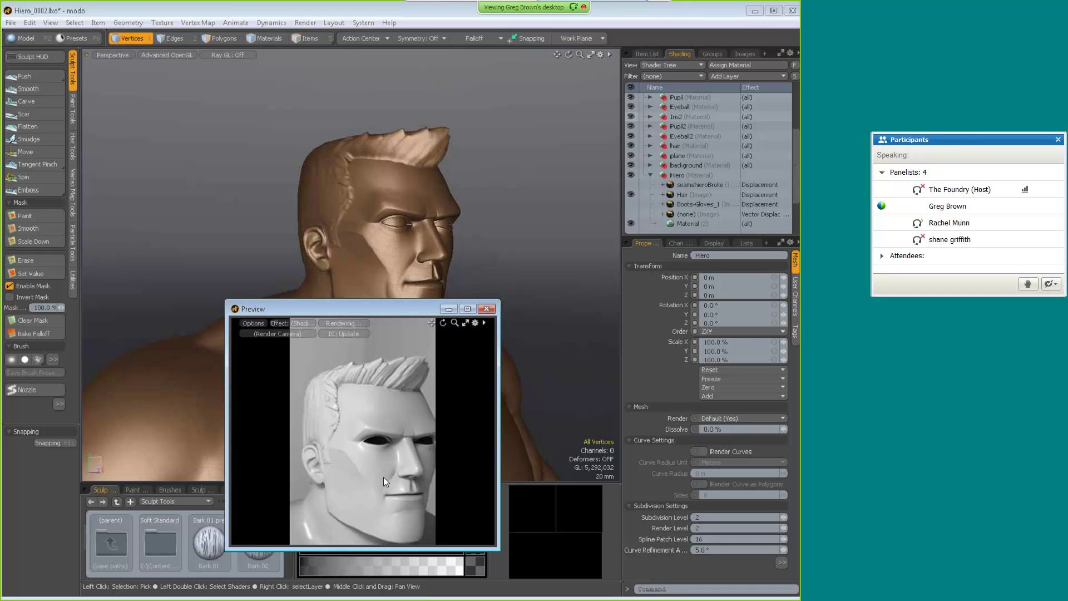
{"action": "left_click", "coordinate": [487, 310]}
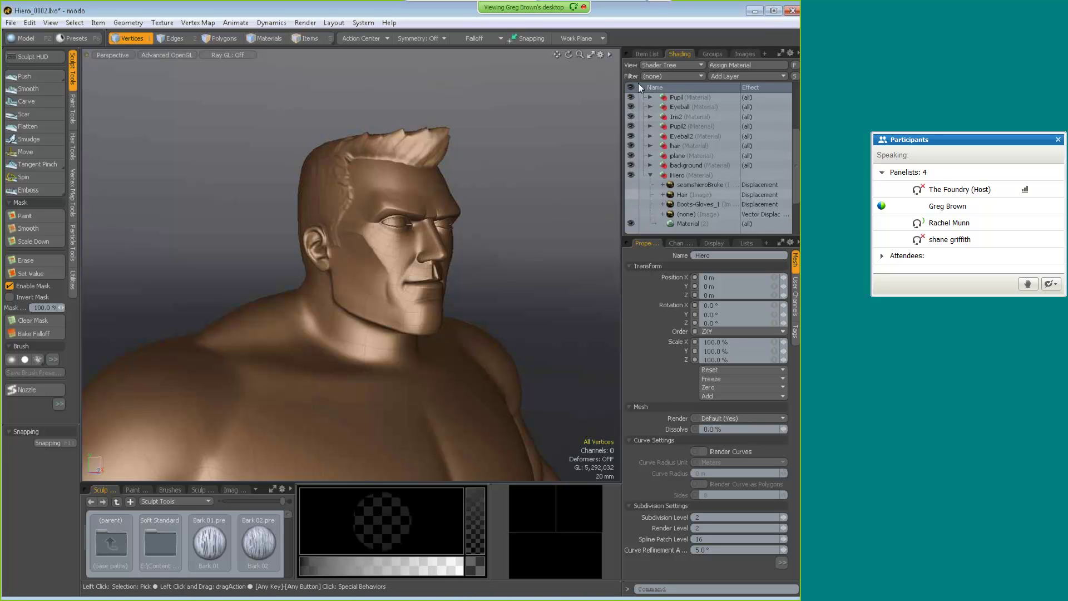
- Disable the Hair displacement image, show the Hiero Bake Parts meshes and expand their group in the item list
{"action": "left_click", "coordinate": [646, 54]}
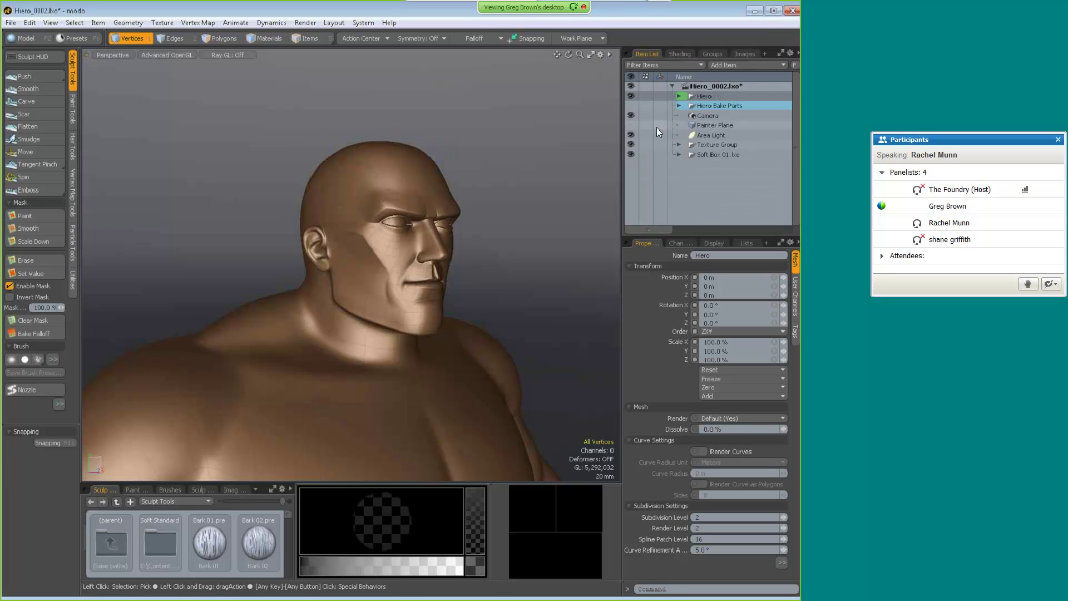
{"action": "left_click", "coordinate": [679, 106]}
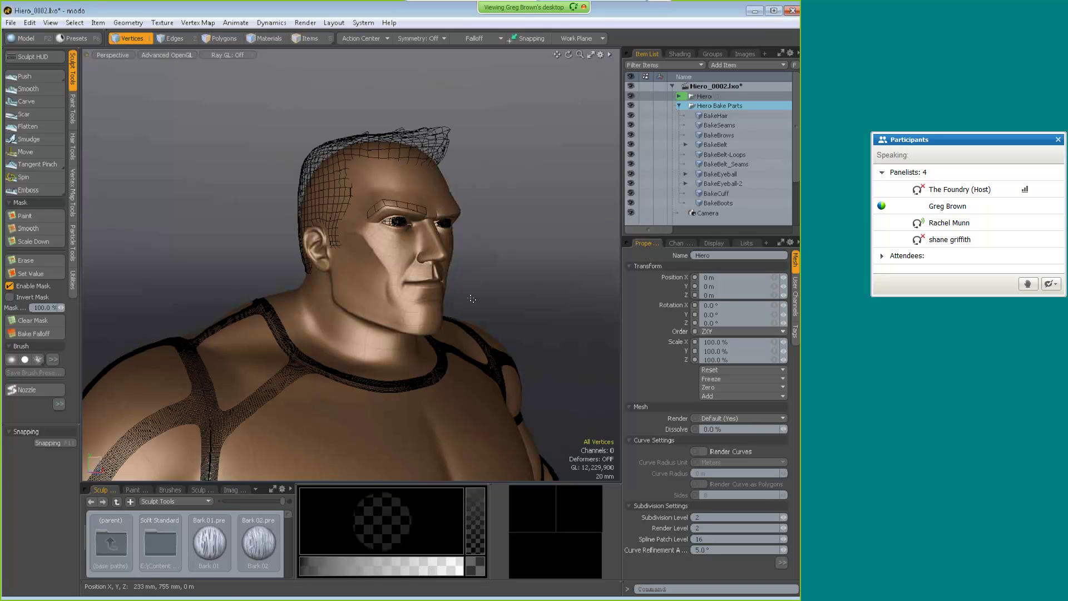
{"action": "right_click_drag", "start_coordinate": [469, 299], "coordinate": [360, 240], "text": "alt"}
{"action": "left_click_drag", "start_coordinate": [369, 341], "coordinate": [210, 379], "text": "alt"}
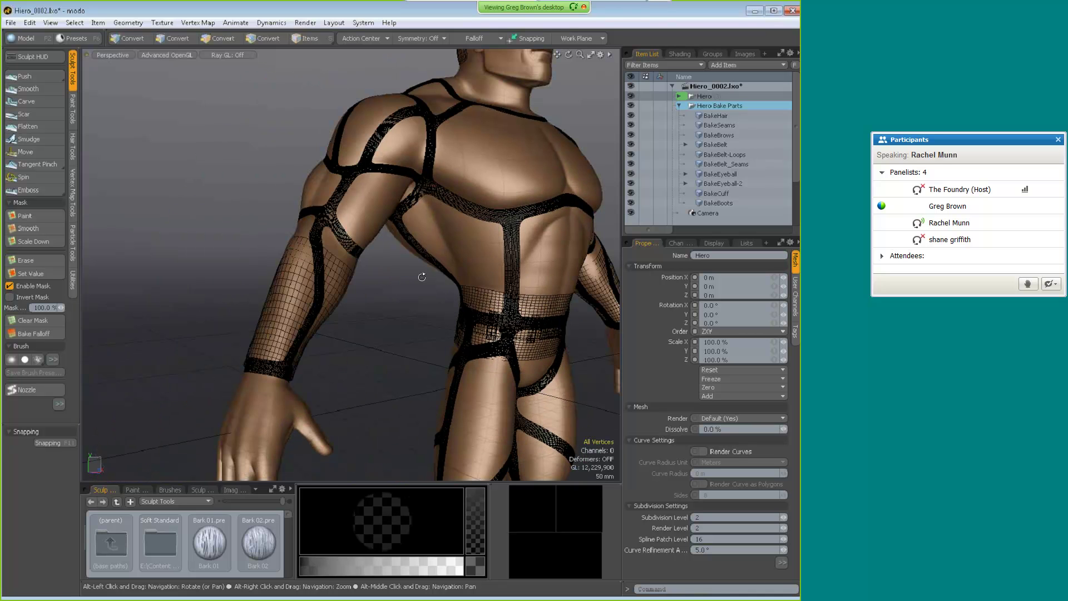
{"action": "left_click_drag", "start_coordinate": [421, 277], "coordinate": [432, 287], "text": "alt"}
{"action": "right_click_drag", "start_coordinate": [432, 287], "coordinate": [346, 317], "text": "alt"}
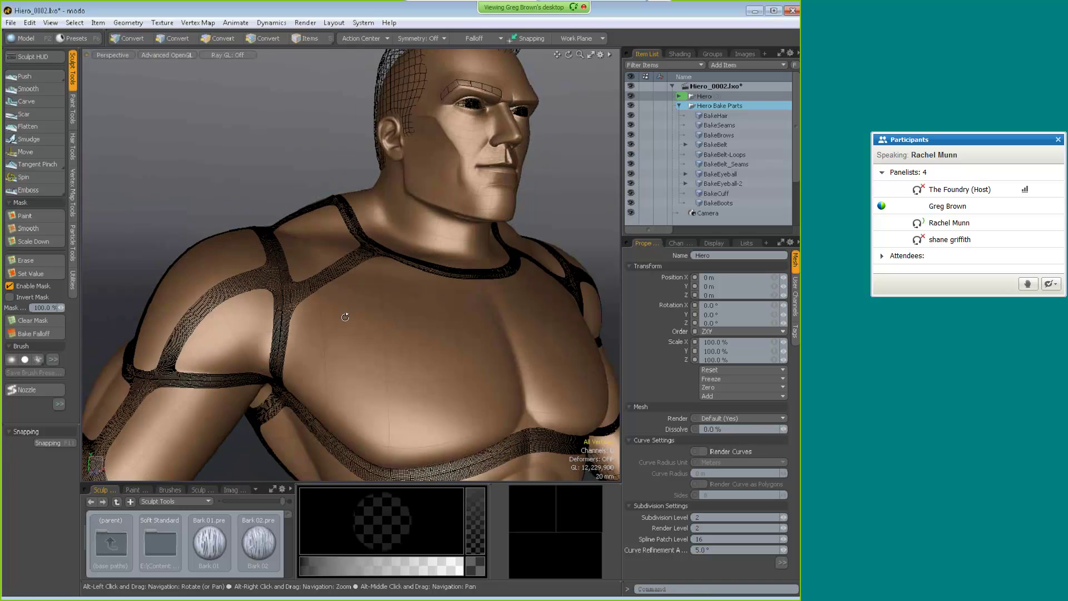
{"action": "left_click_drag", "start_coordinate": [345, 317], "coordinate": [408, 323], "text": "alt"}
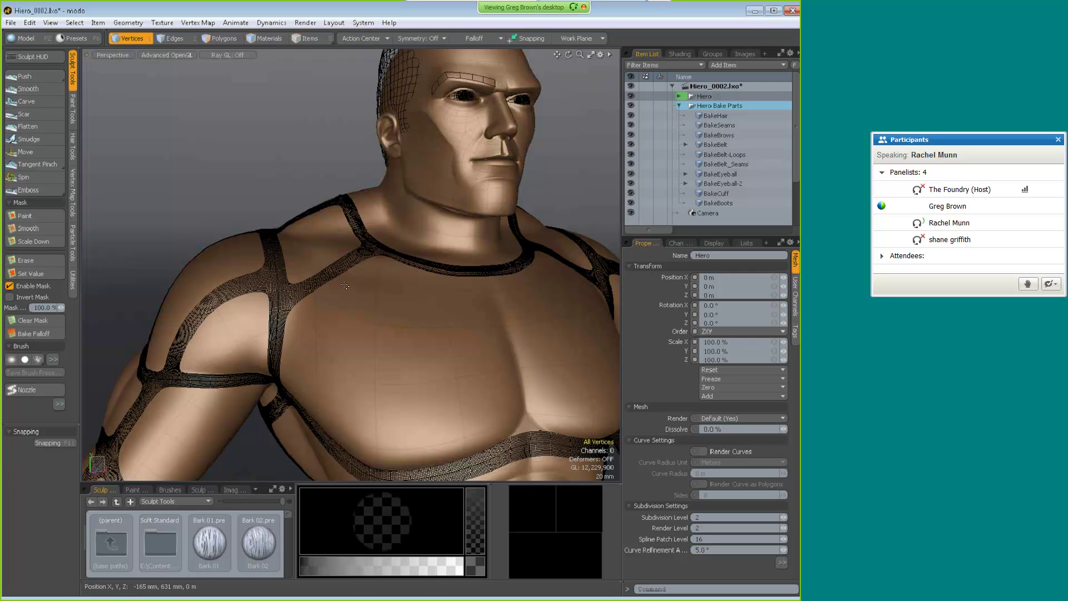
- Set the viewport shading style of the inactive meshes to Advanced GL while viewing the shoulder and neck seams
{"action": "right_click_drag", "start_coordinate": [345, 285], "coordinate": [410, 258], "text": "alt"}
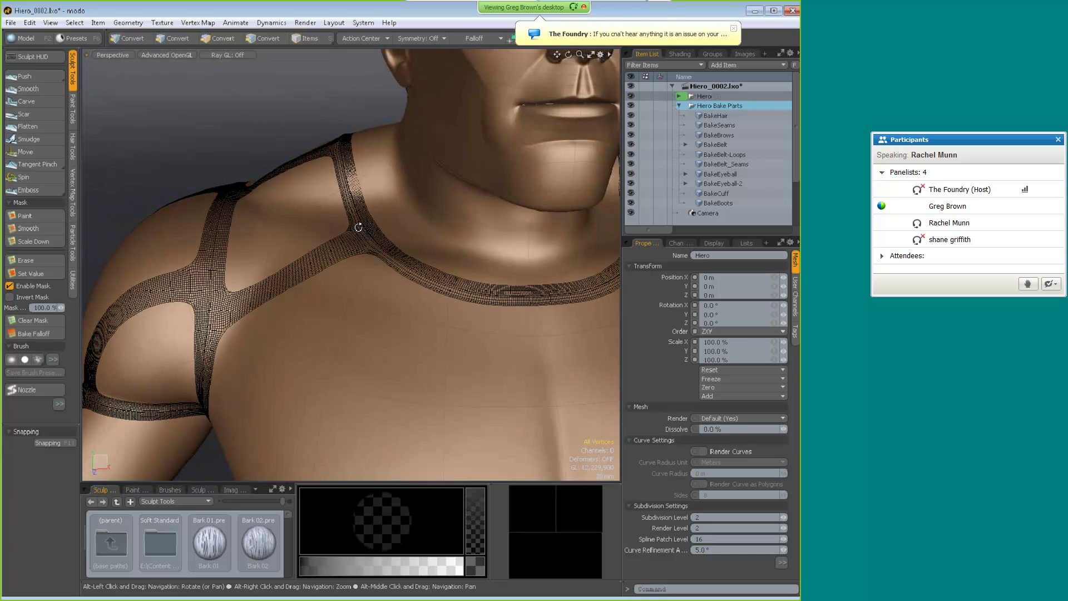
{"action": "left_click_drag", "start_coordinate": [358, 227], "coordinate": [367, 230], "text": "alt"}
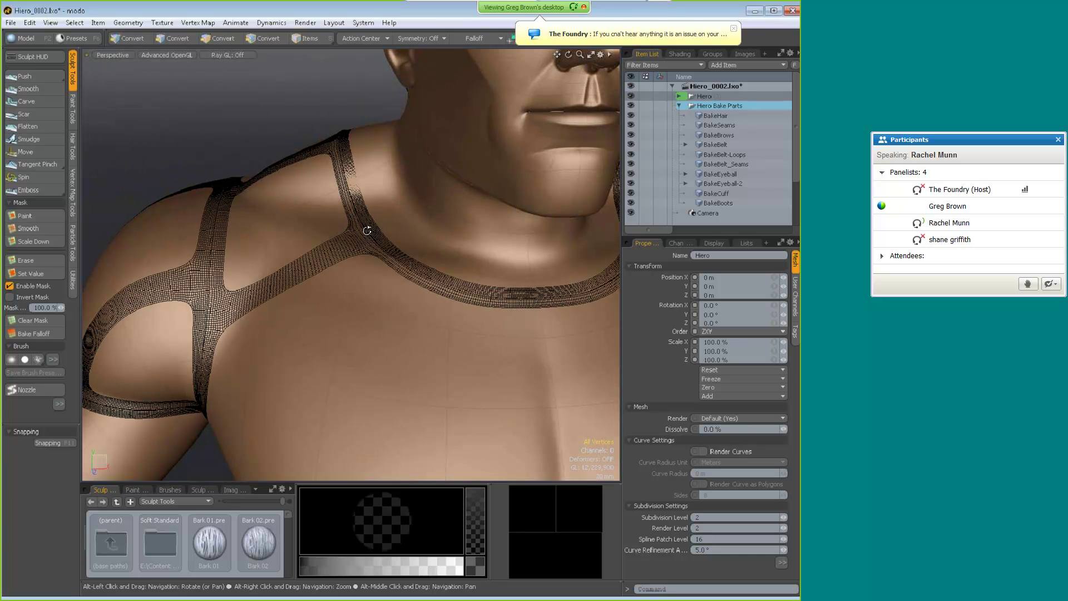
{"action": "left_click_drag", "start_coordinate": [361, 276], "coordinate": [392, 239], "text": "alt"}
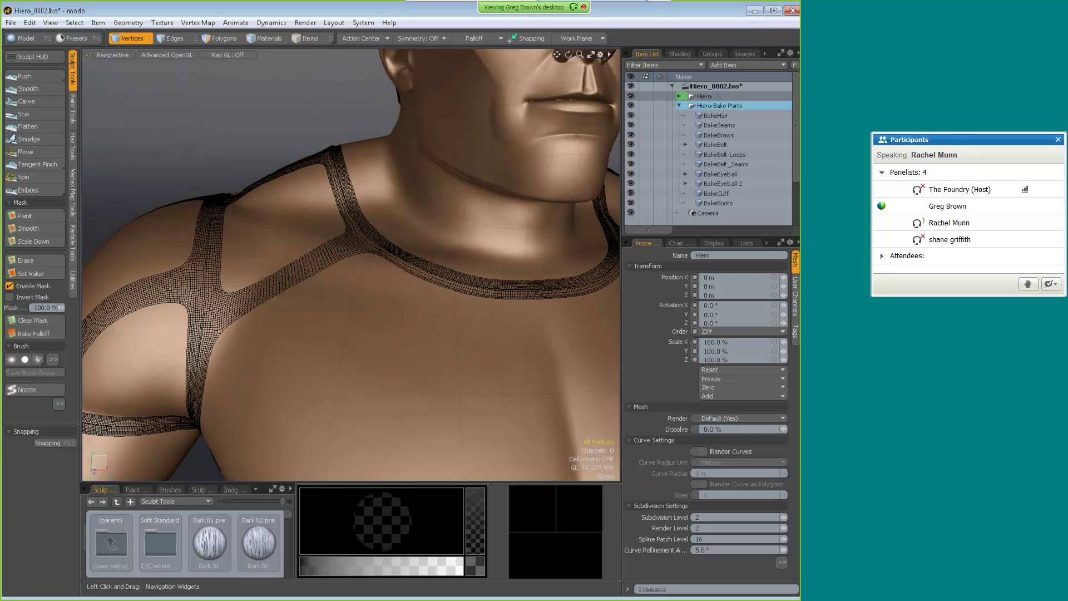
{"action": "left_click", "coordinate": [601, 55]}
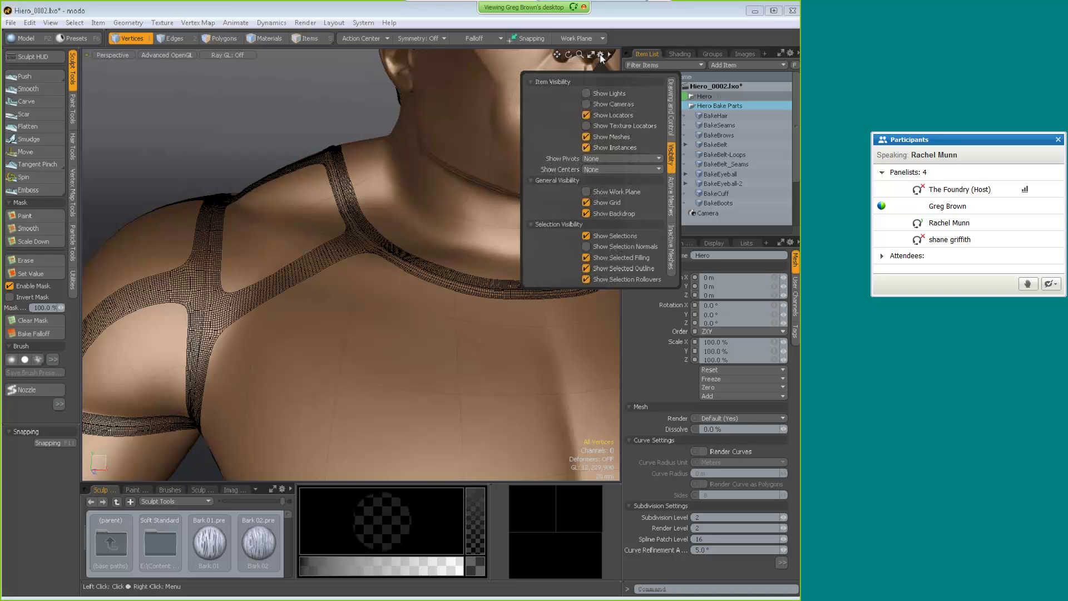
{"action": "left_click", "coordinate": [671, 239]}
{"action": "left_click", "coordinate": [604, 124]}
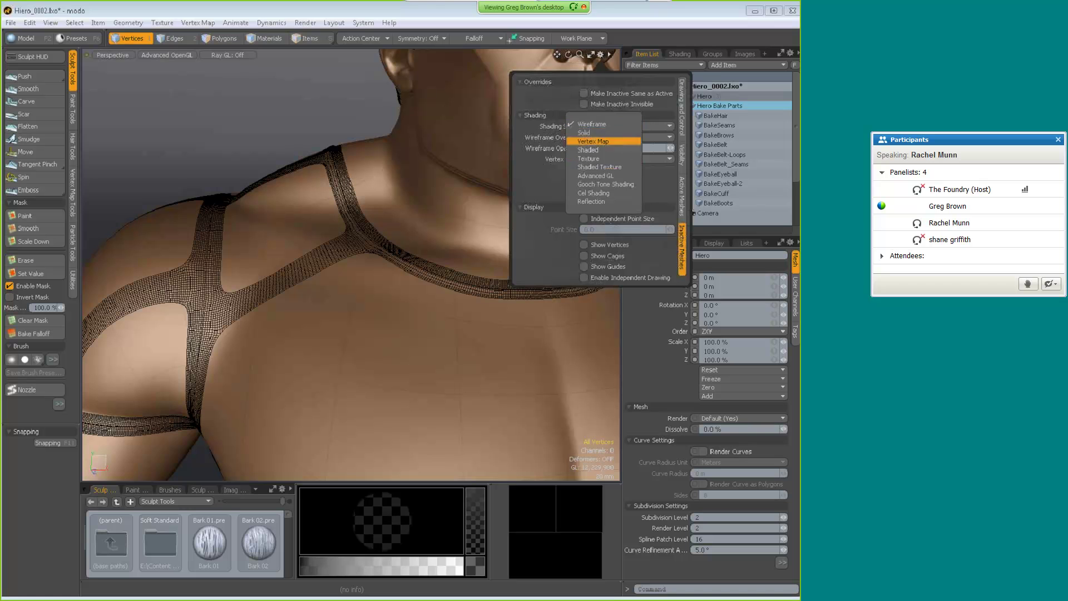
{"action": "left_click", "coordinate": [601, 174]}
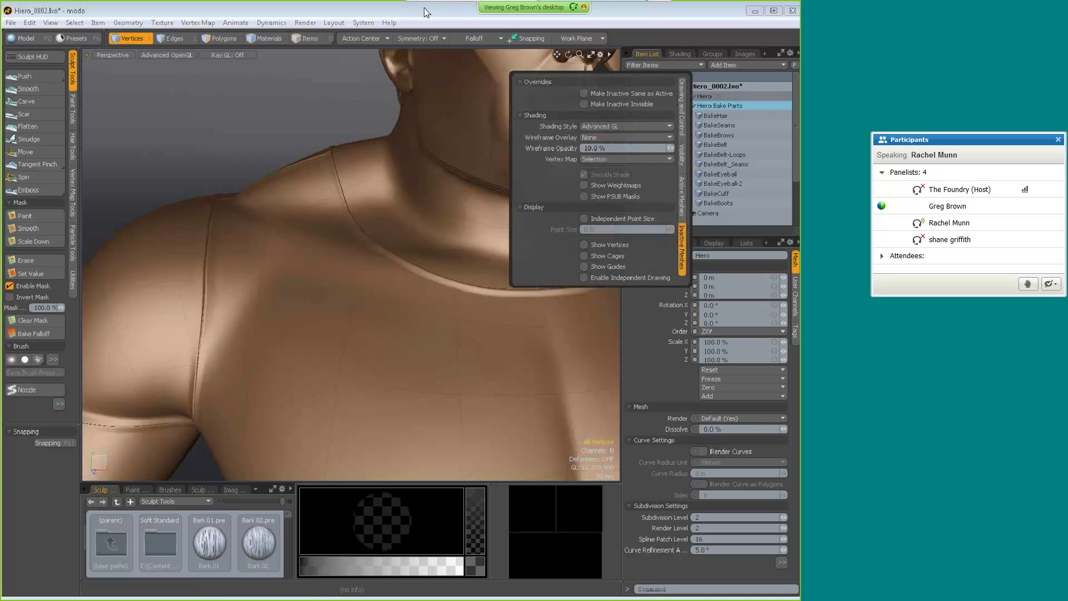
- Turn on the viewport's frame-rate meter and check navigation performance around the hero's chest seams
{"action": "left_click_drag", "start_coordinate": [411, 254], "coordinate": [438, 326], "text": "alt"}
{"action": "scroll", "coordinate": [436, 329], "scroll_direction": "up", "scroll_amount": 3}
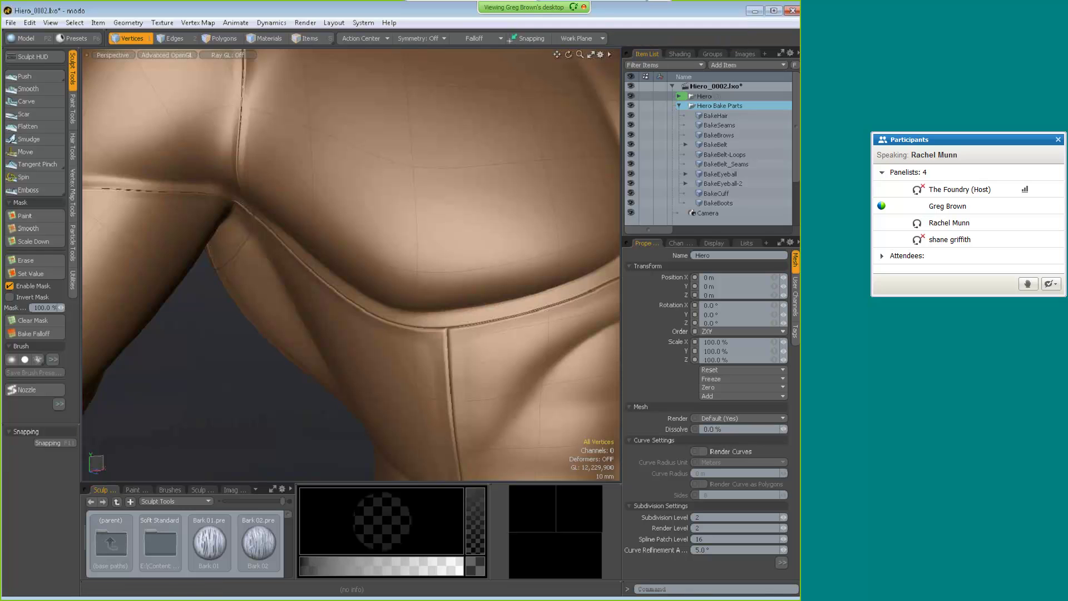
{"action": "type", "text": "gl"}
{"action": "key", "text": "Return"}
{"action": "left_click_drag", "start_coordinate": [390, 285], "coordinate": [445, 217], "text": "alt"}
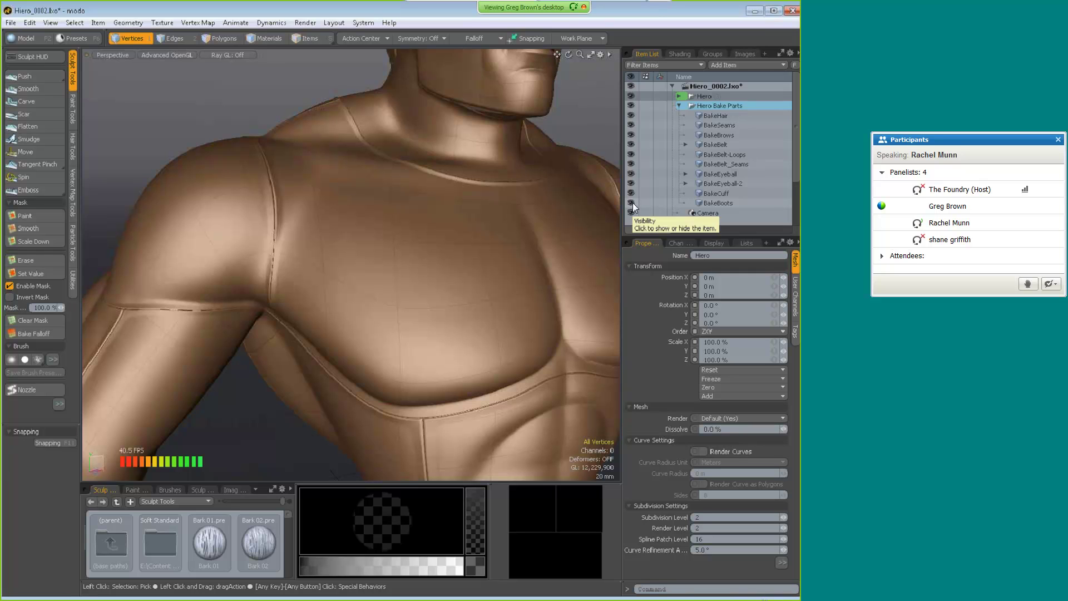
- Hide every mesh in the Hiero Bake Parts group except BakeHair, and select BakeHair near the hero's ear
{"action": "left_click_drag", "start_coordinate": [631, 202], "coordinate": [632, 135]}
{"action": "left_click", "coordinate": [630, 124]}
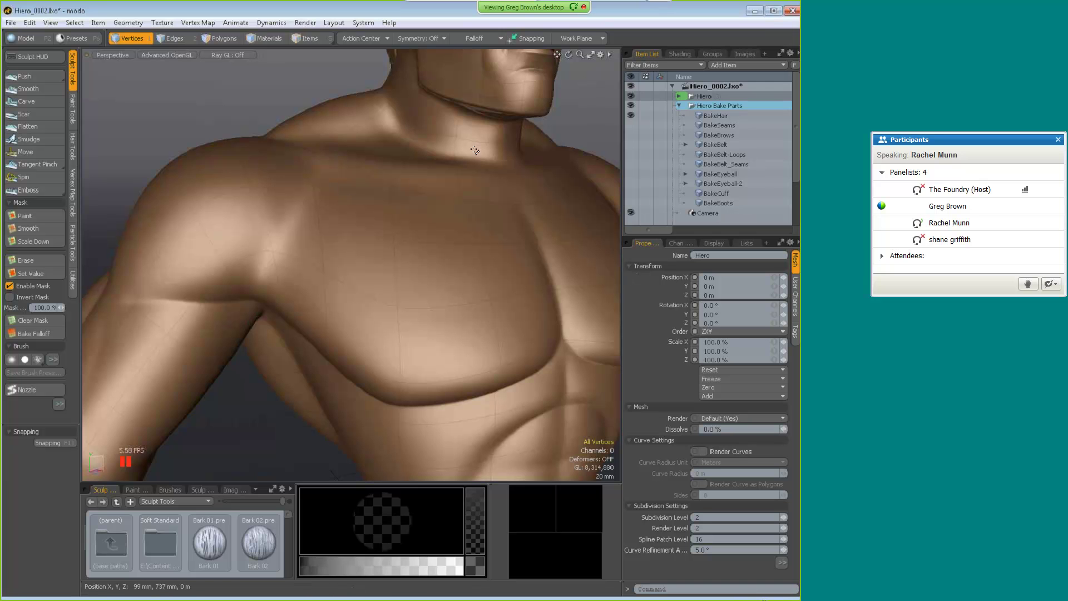
{"action": "key", "text": "alt"}
{"action": "left_click_drag", "start_coordinate": [464, 123], "coordinate": [564, 270], "text": "alt"}
{"action": "mouse_move", "coordinate": [328, 211]}
{"action": "left_mouse_down", "text": "alt"}
{"action": "mouse_move", "coordinate": [356, 195]}
{"action": "mouse_move", "coordinate": [409, 223]}
{"action": "mouse_move", "coordinate": [426, 250]}
{"action": "left_mouse_up", "text": "alt"}
{"action": "scroll", "coordinate": [376, 227], "scroll_direction": "up", "scroll_amount": 4}
{"action": "left_click_drag", "start_coordinate": [376, 228], "coordinate": [356, 253], "text": "alt"}
{"action": "left_click", "coordinate": [711, 116]}
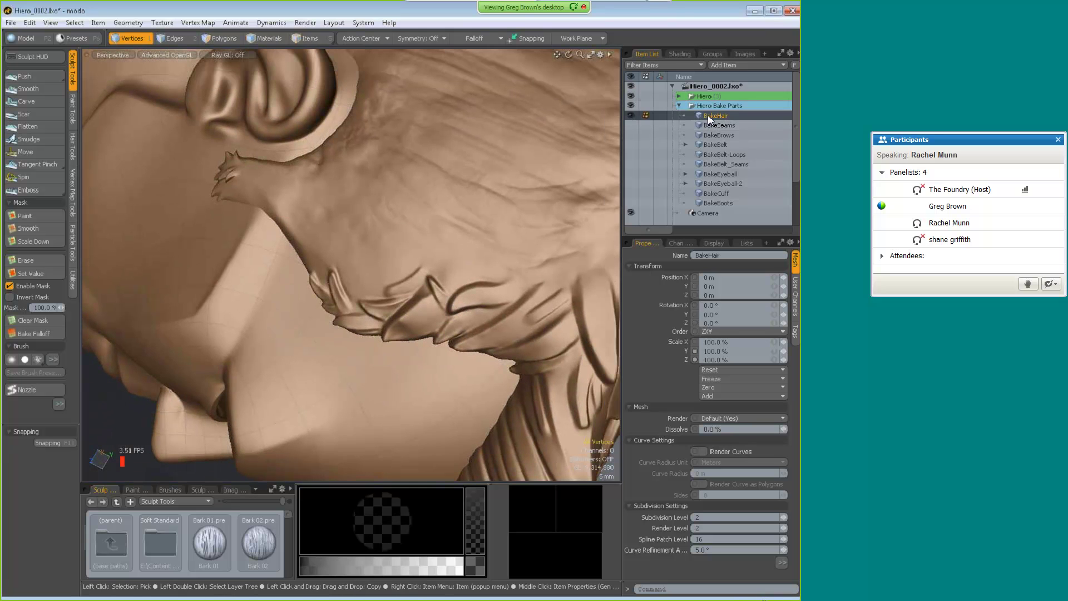
- Paint a hard-edged mask patch along the sideburn of the BakeHair mesh with the mask Paint tool
{"action": "left_click_drag", "start_coordinate": [414, 300], "coordinate": [442, 241], "text": "alt"}
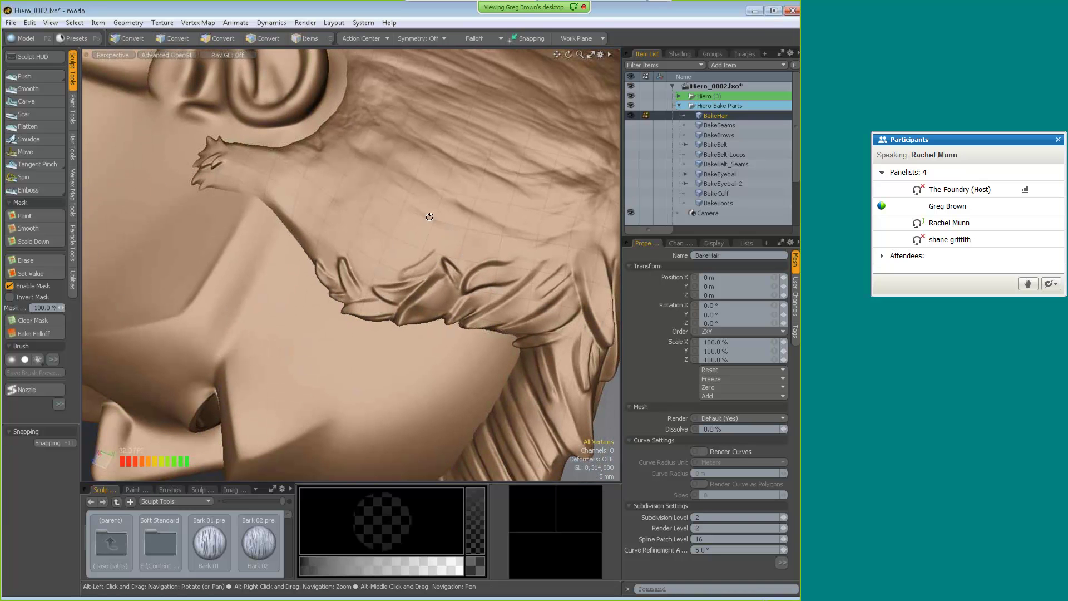
{"action": "scroll", "coordinate": [423, 203], "scroll_direction": "up", "scroll_amount": 3}
{"action": "left_click_drag", "start_coordinate": [333, 208], "coordinate": [322, 257], "text": "alt"}
{"action": "right_click_drag", "start_coordinate": [322, 257], "coordinate": [352, 222], "text": "alt"}
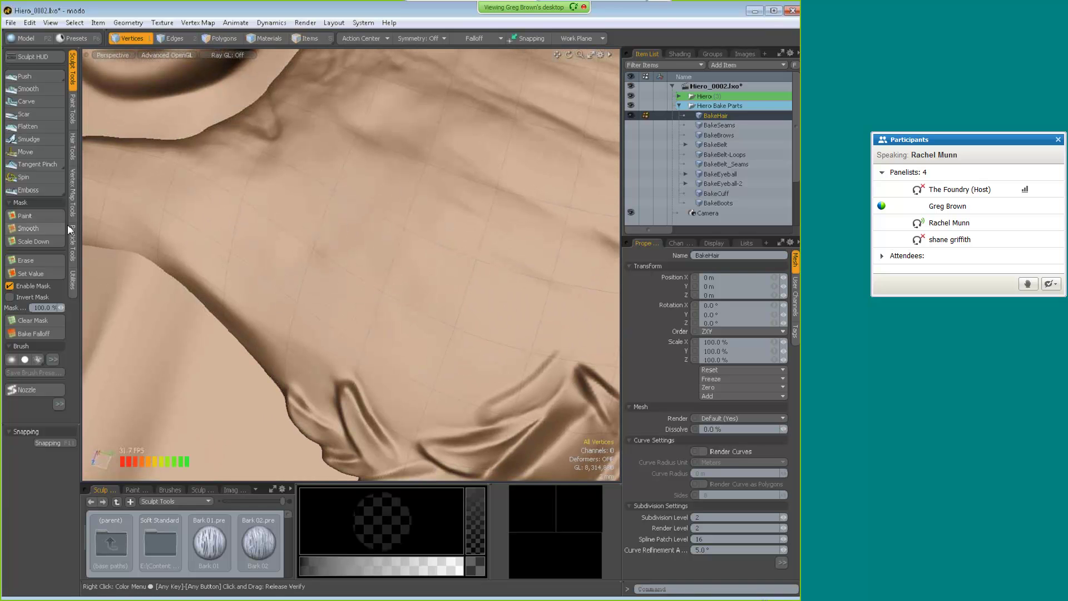
{"action": "left_click", "coordinate": [36, 215]}
{"action": "mouse_move", "coordinate": [334, 234]}
{"action": "left_mouse_down", "text": "alt"}
{"action": "mouse_move", "coordinate": [296, 171]}
{"action": "mouse_move", "coordinate": [217, 272]}
{"action": "mouse_move", "coordinate": [365, 289]}
{"action": "mouse_move", "coordinate": [315, 282]}
{"action": "left_mouse_up", "text": "alt"}
{"action": "mouse_move", "coordinate": [319, 276]}
{"action": "right_mouse_down"}
{"action": "mouse_move", "coordinate": [355, 276]}
{"action": "mouse_move", "coordinate": [355, 264]}
{"action": "right_mouse_up"}
{"action": "mouse_move", "coordinate": [317, 277]}
{"action": "left_mouse_down", "text": "alt"}
{"action": "mouse_move", "coordinate": [439, 237]}
{"action": "mouse_move", "coordinate": [489, 250]}
{"action": "mouse_move", "coordinate": [234, 125]}
{"action": "mouse_move", "coordinate": [212, 155]}
{"action": "mouse_move", "coordinate": [318, 181]}
{"action": "mouse_move", "coordinate": [445, 261]}
{"action": "mouse_move", "coordinate": [512, 205]}
{"action": "mouse_move", "coordinate": [400, 262]}
{"action": "mouse_move", "coordinate": [378, 261]}
{"action": "left_mouse_up", "text": "alt"}
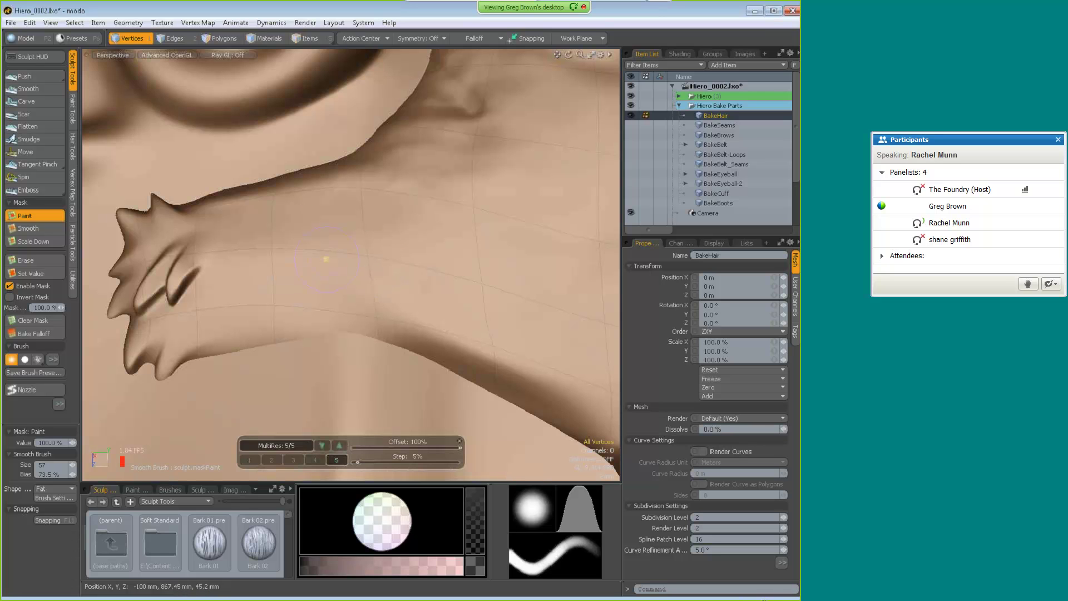
{"action": "mouse_move", "coordinate": [327, 259]}
{"action": "left_mouse_down"}
{"action": "mouse_move", "coordinate": [436, 269]}
{"action": "mouse_move", "coordinate": [334, 258]}
{"action": "mouse_move", "coordinate": [477, 257]}
{"action": "mouse_move", "coordinate": [341, 246]}
{"action": "mouse_move", "coordinate": [379, 276]}
{"action": "left_mouse_up"}
{"action": "mouse_move", "coordinate": [428, 265]}
{"action": "right_mouse_down", "text": "alt"}
{"action": "mouse_move", "coordinate": [436, 313]}
{"action": "mouse_move", "coordinate": [472, 345]}
{"action": "mouse_move", "coordinate": [470, 336]}
{"action": "right_mouse_up", "text": "alt"}
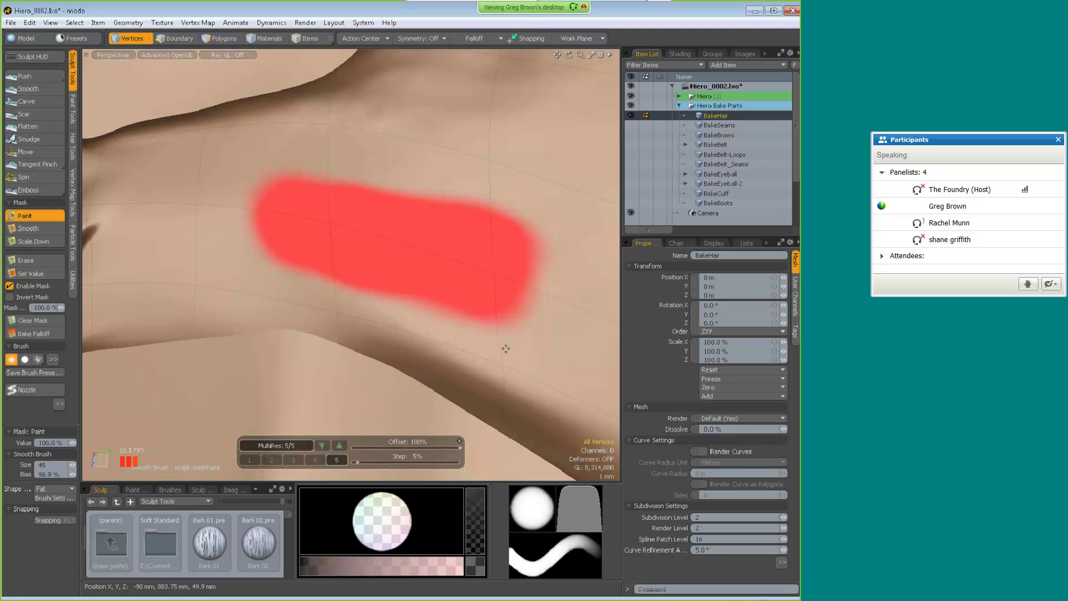
- Erase the long edges of the painted mask to trim it into a tapered wedge on the sideburn
{"action": "mouse_move", "coordinate": [484, 337]}
{"action": "left_mouse_down"}
{"action": "mouse_move", "coordinate": [420, 295]}
{"action": "mouse_move", "coordinate": [237, 265]}
{"action": "left_mouse_up"}
{"action": "left_click_drag", "start_coordinate": [539, 402], "coordinate": [490, 413], "text": "alt"}
{"action": "mouse_move", "coordinate": [520, 287]}
{"action": "left_mouse_down"}
{"action": "mouse_move", "coordinate": [403, 210]}
{"action": "mouse_move", "coordinate": [336, 181]}
{"action": "mouse_move", "coordinate": [251, 168]}
{"action": "left_mouse_up"}
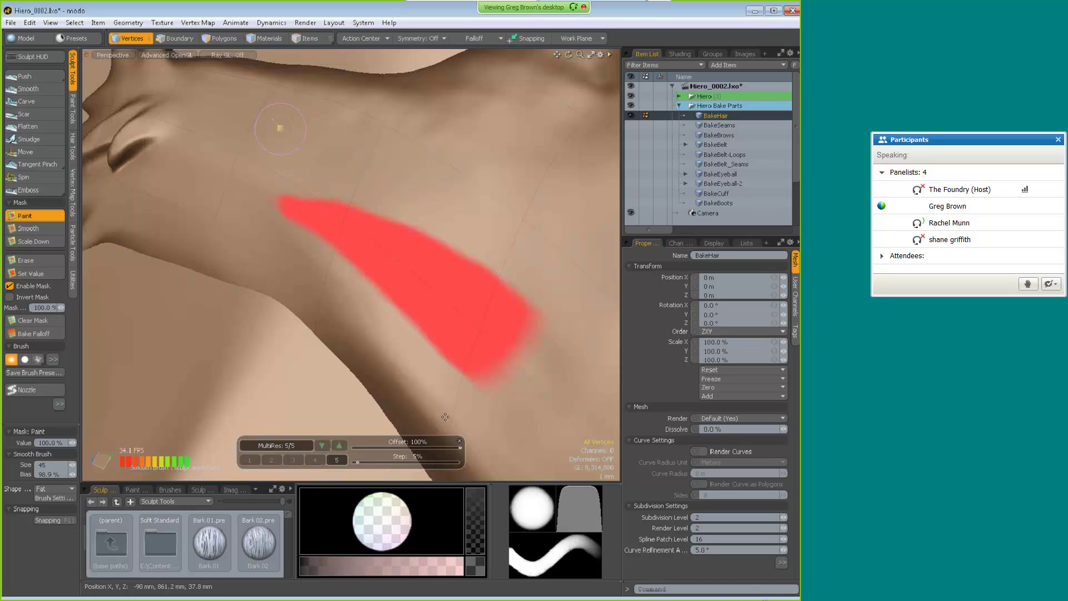
{"action": "mouse_move", "coordinate": [454, 396]}
{"action": "left_mouse_down"}
{"action": "mouse_move", "coordinate": [525, 300]}
{"action": "mouse_move", "coordinate": [447, 373]}
{"action": "mouse_move", "coordinate": [569, 337]}
{"action": "mouse_move", "coordinate": [314, 250]}
{"action": "left_mouse_up"}
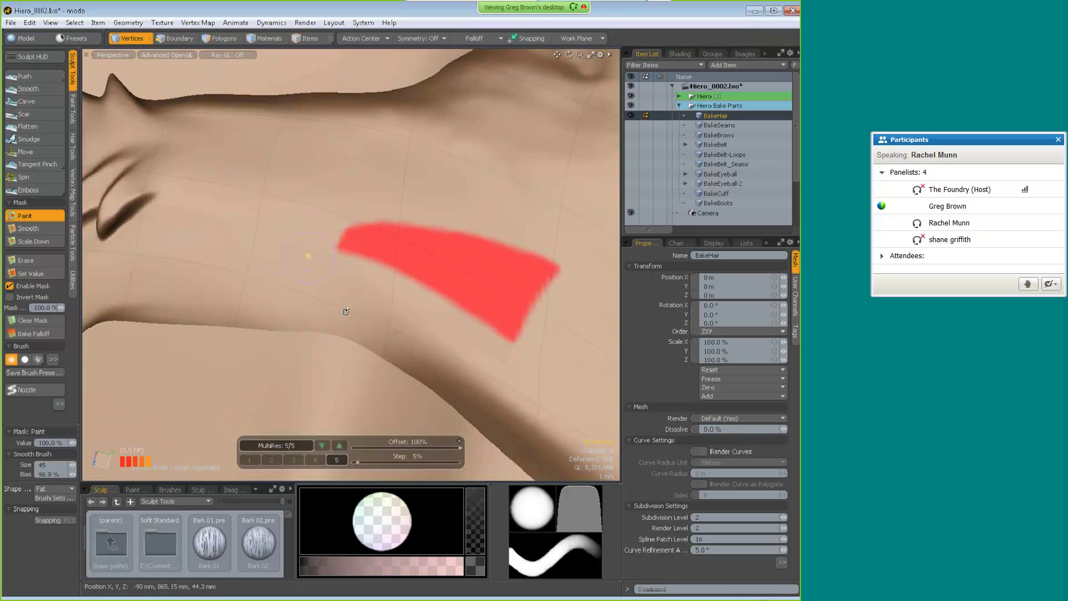
{"action": "left_click_drag", "start_coordinate": [346, 312], "coordinate": [328, 309], "text": "alt"}
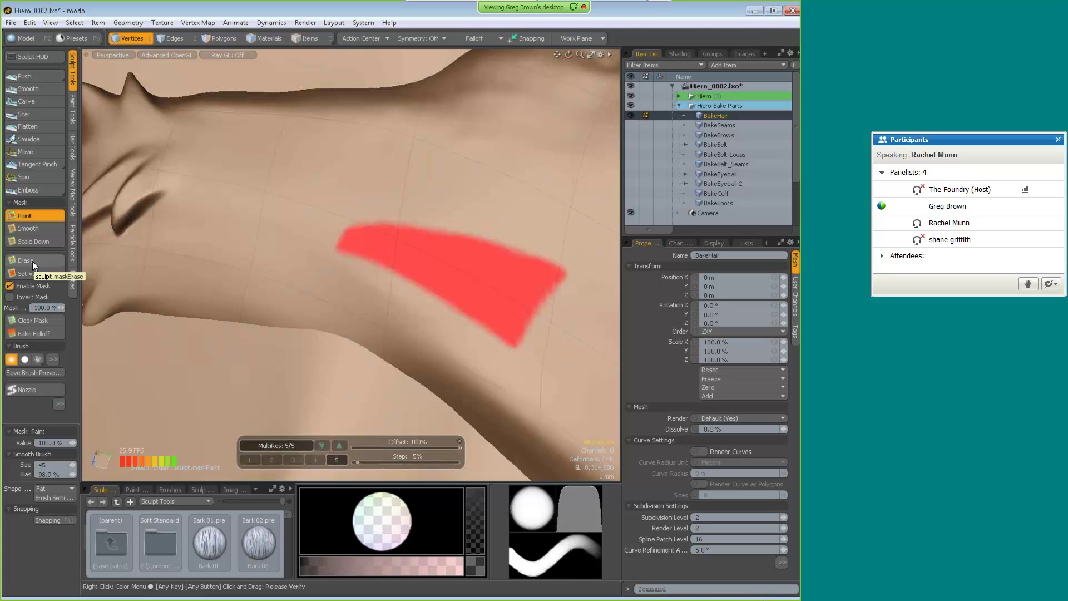
- Soften the edges of the wedge-shaped mask with the mask Smooth tool and a larger brush
{"action": "left_click", "coordinate": [32, 228]}
{"action": "right_click_drag", "start_coordinate": [348, 244], "coordinate": [327, 227]}
{"action": "mouse_move", "coordinate": [338, 239]}
{"action": "left_mouse_down"}
{"action": "mouse_move", "coordinate": [394, 244]}
{"action": "mouse_move", "coordinate": [517, 295]}
{"action": "left_mouse_up"}
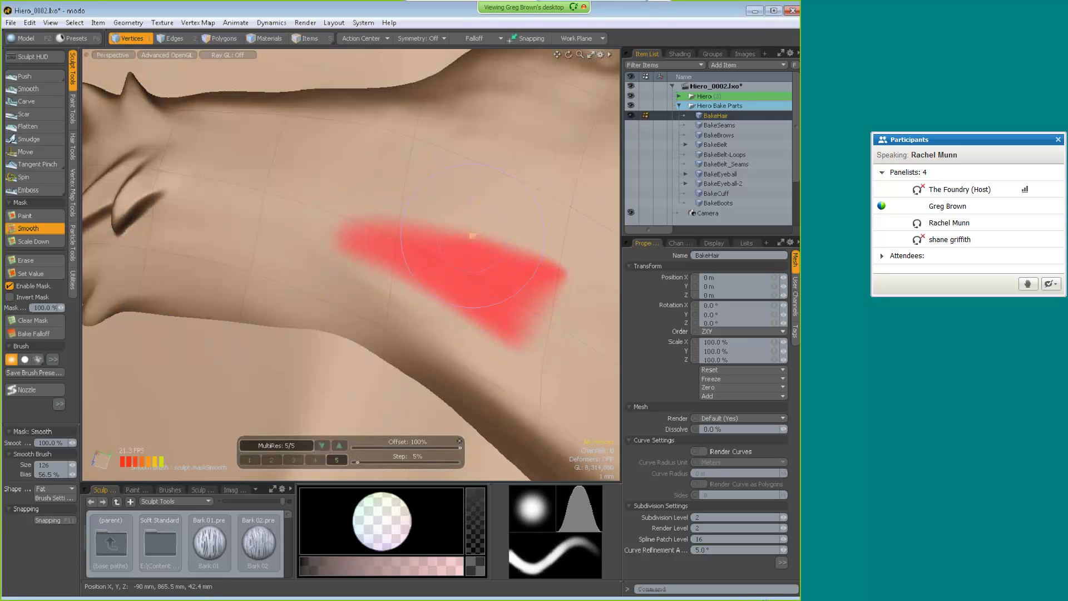
- Try a Push stroke around the narrow end of the wedge-shaped mask, and undo it
{"action": "left_click", "coordinate": [28, 77]}
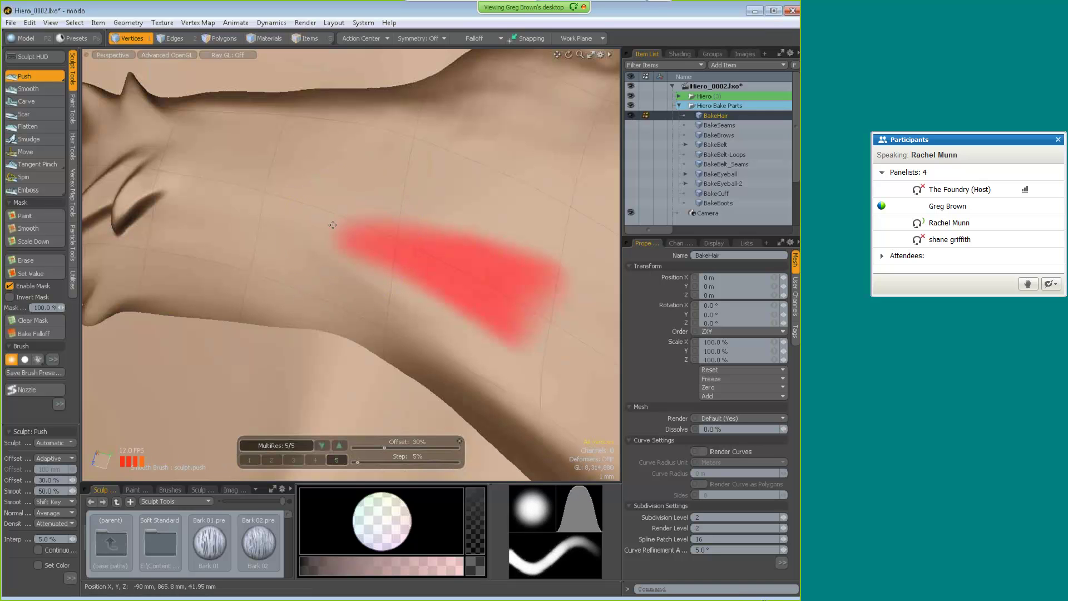
{"action": "left_click_drag", "start_coordinate": [335, 226], "coordinate": [352, 236]}
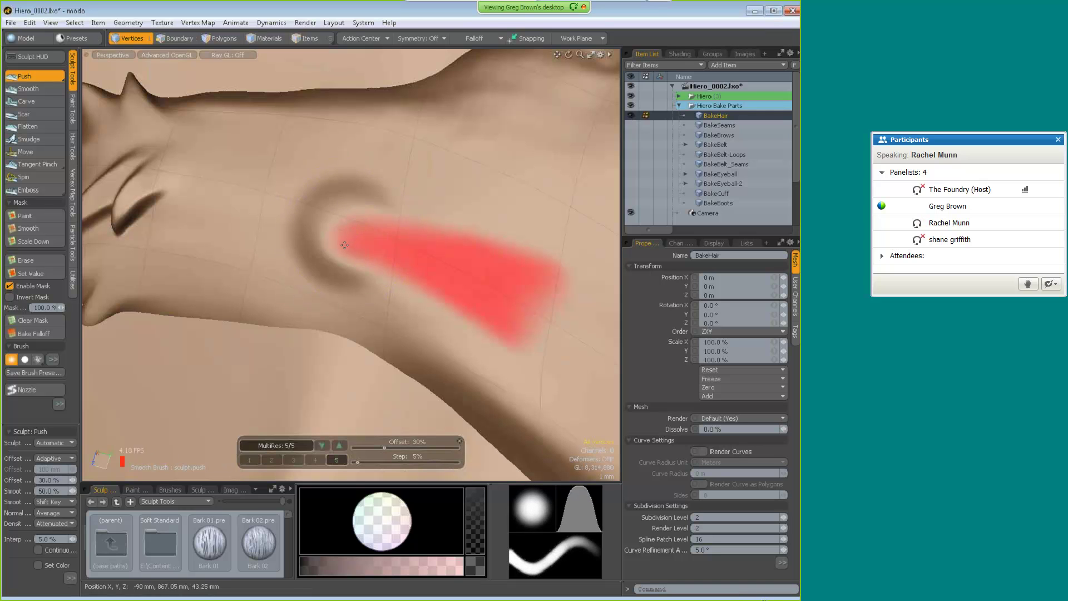
{"action": "key", "text": "ctrl+z"}
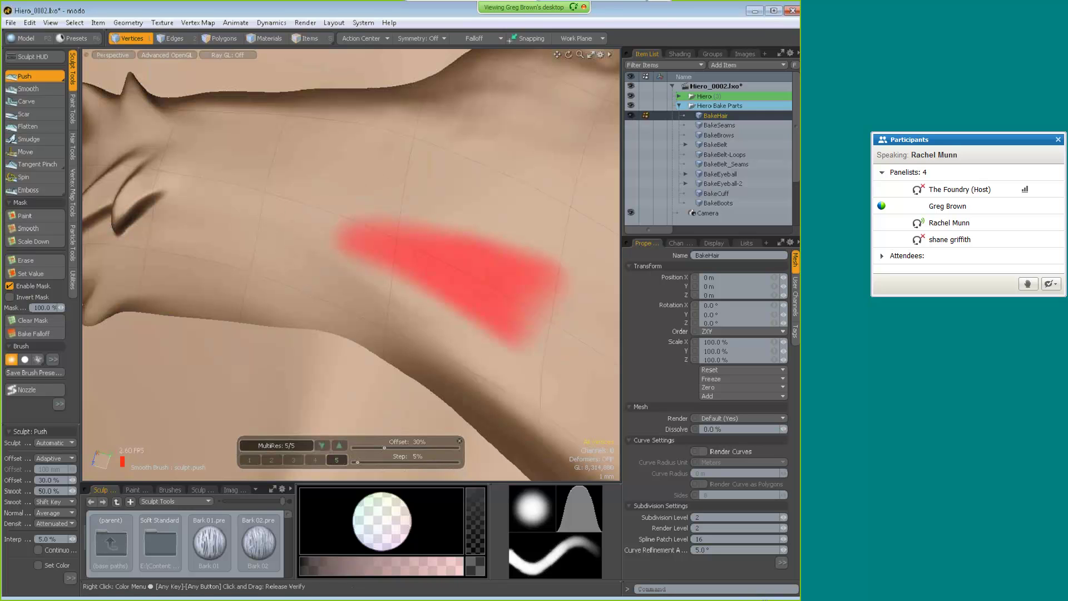
- Invert the mask and sculpt the surface inside the wedge with the Push brush at 30% offset
{"action": "left_click", "coordinate": [12, 297]}
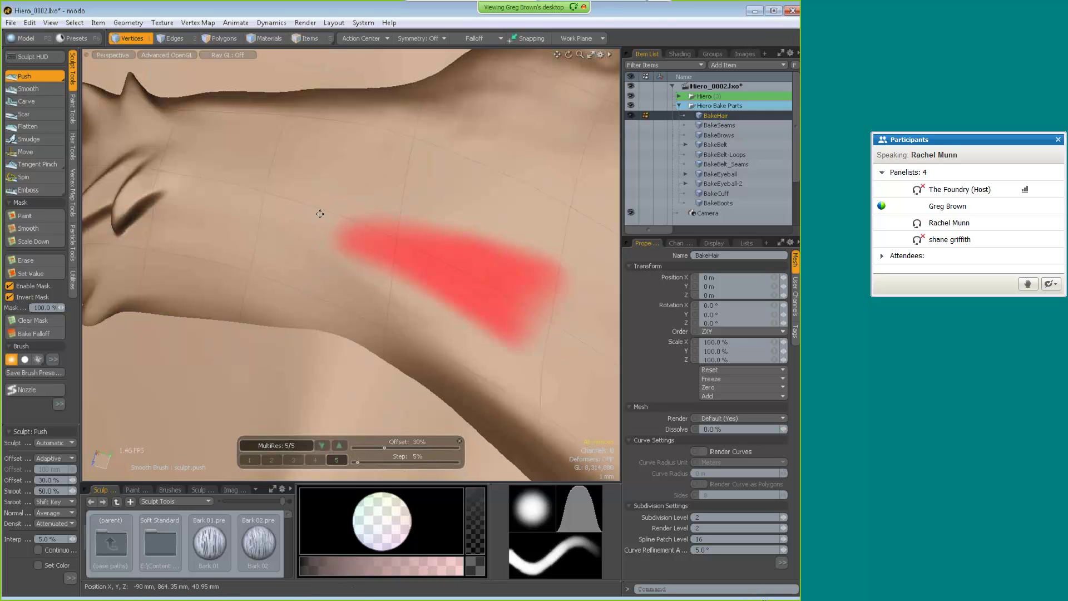
{"action": "left_click", "coordinate": [350, 232]}
{"action": "mouse_move", "coordinate": [338, 222]}
{"action": "left_mouse_down"}
{"action": "mouse_move", "coordinate": [429, 250]}
{"action": "mouse_move", "coordinate": [498, 290]}
{"action": "mouse_move", "coordinate": [456, 267]}
{"action": "mouse_move", "coordinate": [448, 245]}
{"action": "mouse_move", "coordinate": [436, 273]}
{"action": "mouse_move", "coordinate": [365, 214]}
{"action": "mouse_move", "coordinate": [383, 221]}
{"action": "left_mouse_up"}
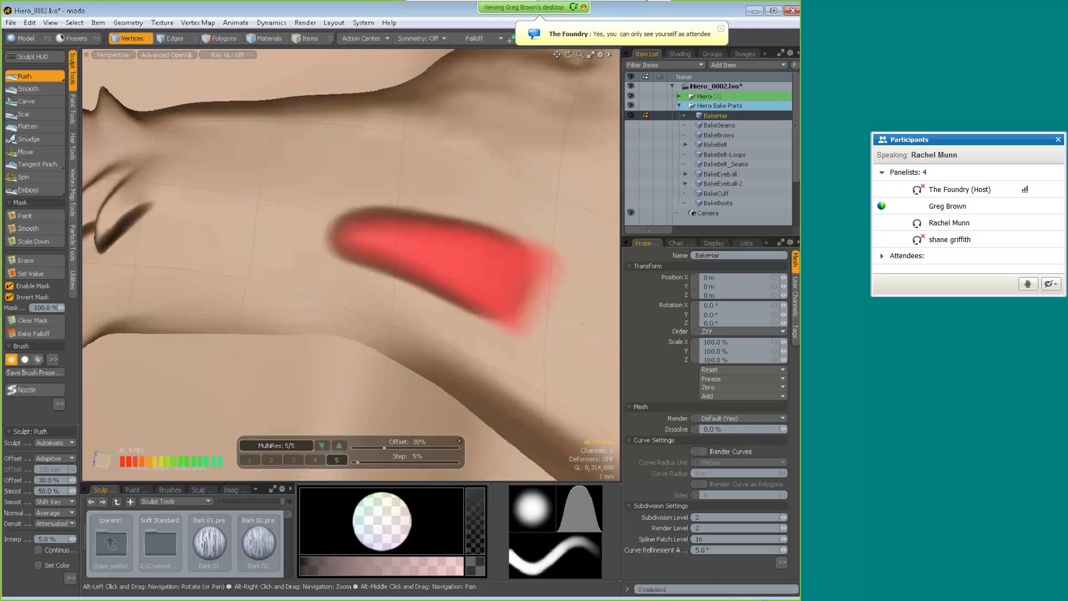
- Turn off the red mask display for active meshes in the viewport to show the sculpted wedge
{"action": "left_click", "coordinate": [601, 54]}
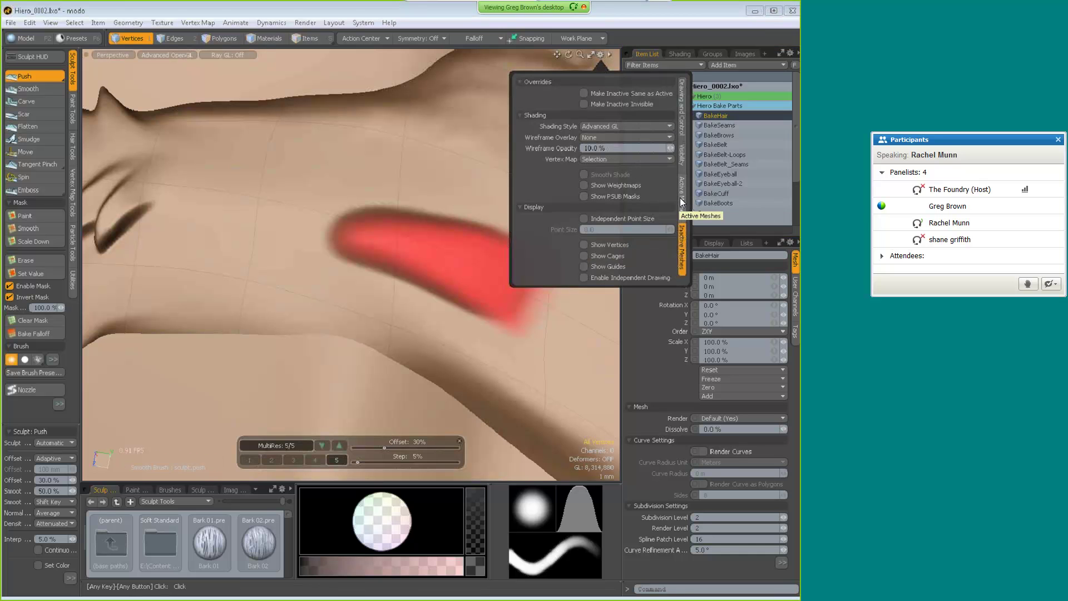
{"action": "left_click", "coordinate": [681, 196]}
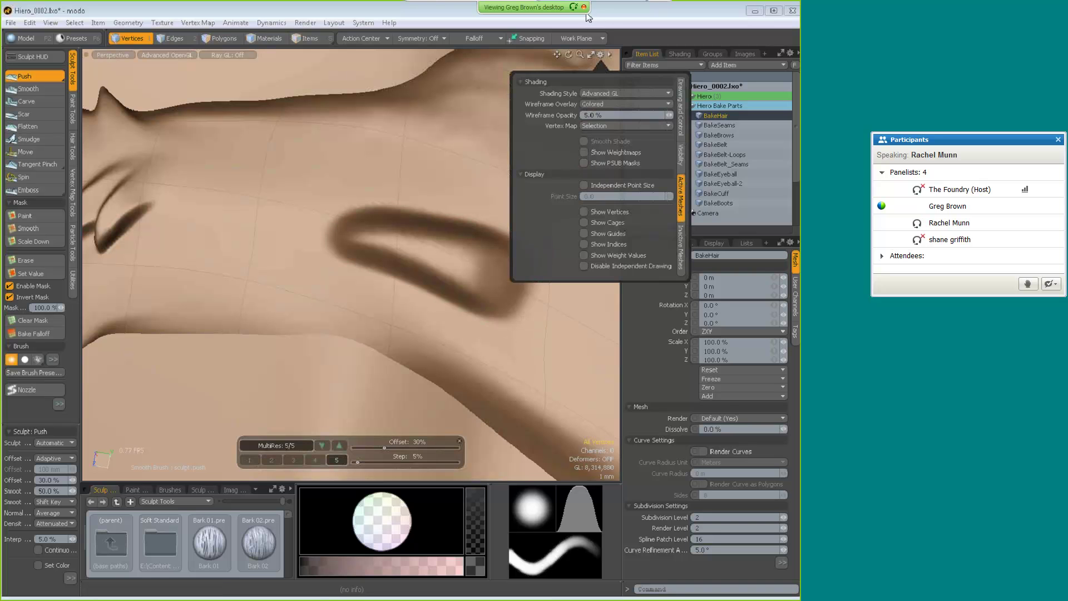
{"action": "left_click_drag", "start_coordinate": [436, 258], "coordinate": [406, 288], "text": "alt"}
{"action": "right_click_drag", "start_coordinate": [425, 281], "coordinate": [428, 278], "text": "alt"}
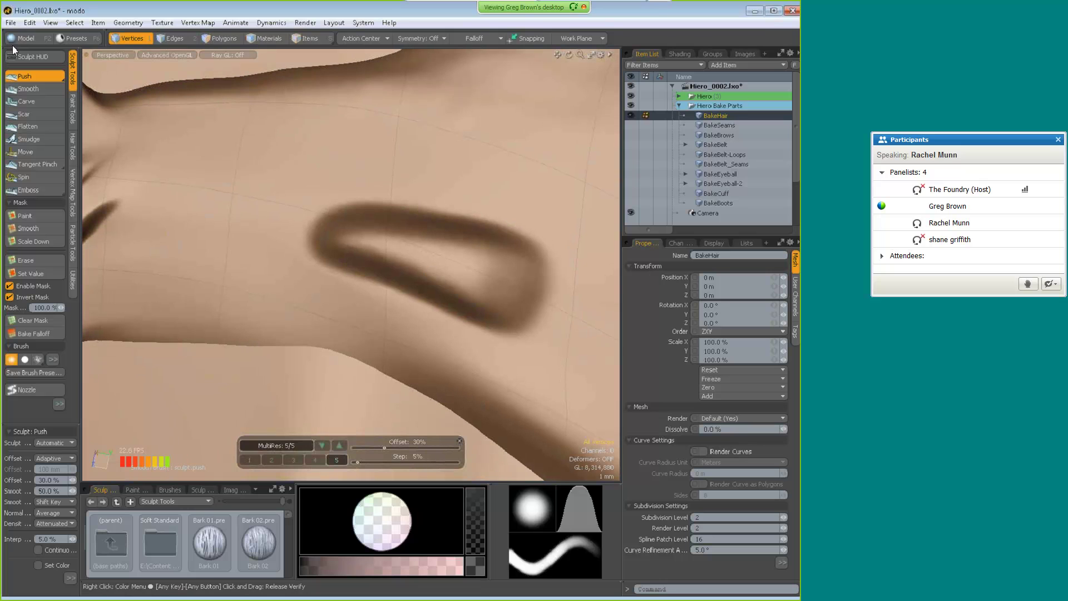
- Flatten the surface inside the wedge with the Flatten brush at 50% offset, enlarging the brush to size 100 with 92% bias
{"action": "left_click", "coordinate": [34, 128]}
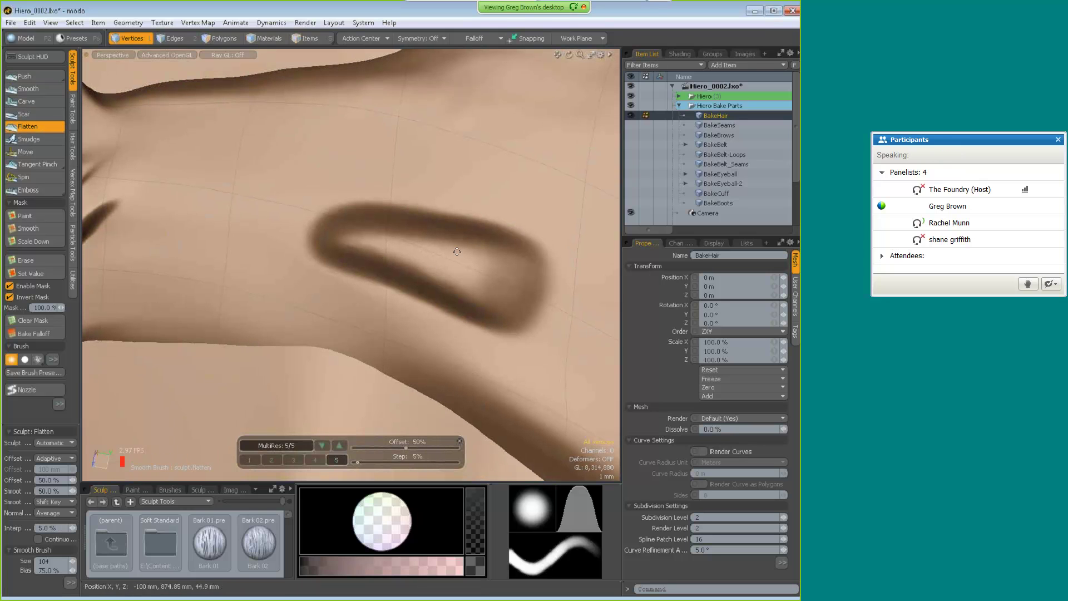
{"action": "right_click_drag", "start_coordinate": [461, 256], "coordinate": [510, 277]}
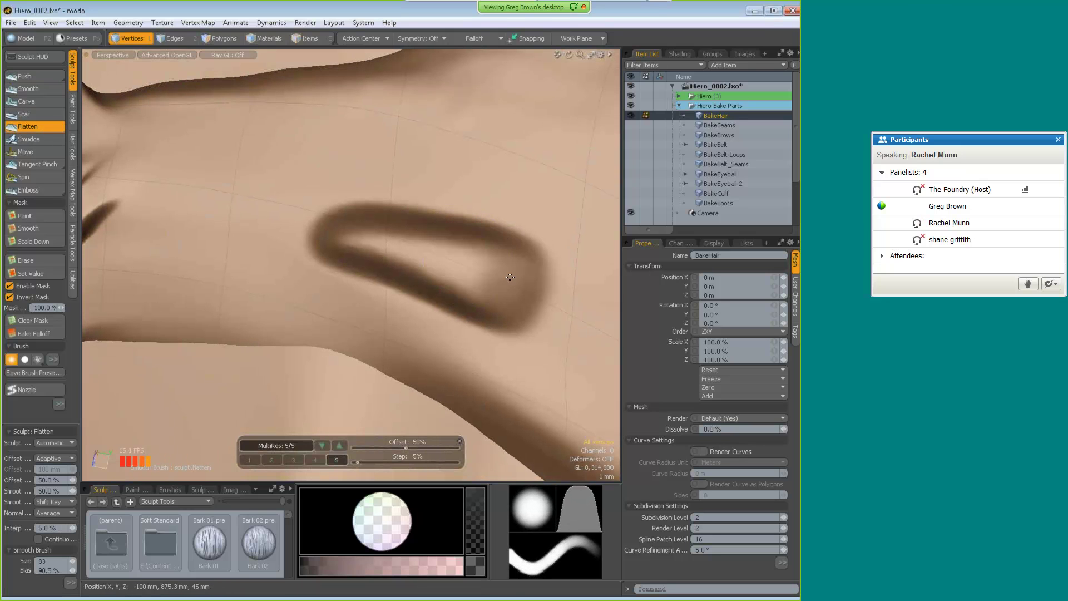
{"action": "mouse_move", "coordinate": [508, 287]}
{"action": "left_mouse_down"}
{"action": "mouse_move", "coordinate": [384, 245]}
{"action": "mouse_move", "coordinate": [499, 270]}
{"action": "mouse_move", "coordinate": [359, 242]}
{"action": "mouse_move", "coordinate": [493, 278]}
{"action": "mouse_move", "coordinate": [488, 290]}
{"action": "left_mouse_up"}
{"action": "mouse_move", "coordinate": [411, 327]}
{"action": "left_mouse_down", "text": "alt"}
{"action": "mouse_move", "coordinate": [479, 155]}
{"action": "mouse_move", "coordinate": [443, 210]}
{"action": "mouse_move", "coordinate": [415, 312]}
{"action": "left_mouse_up", "text": "alt"}
{"action": "right_click_drag", "start_coordinate": [441, 282], "coordinate": [462, 282]}
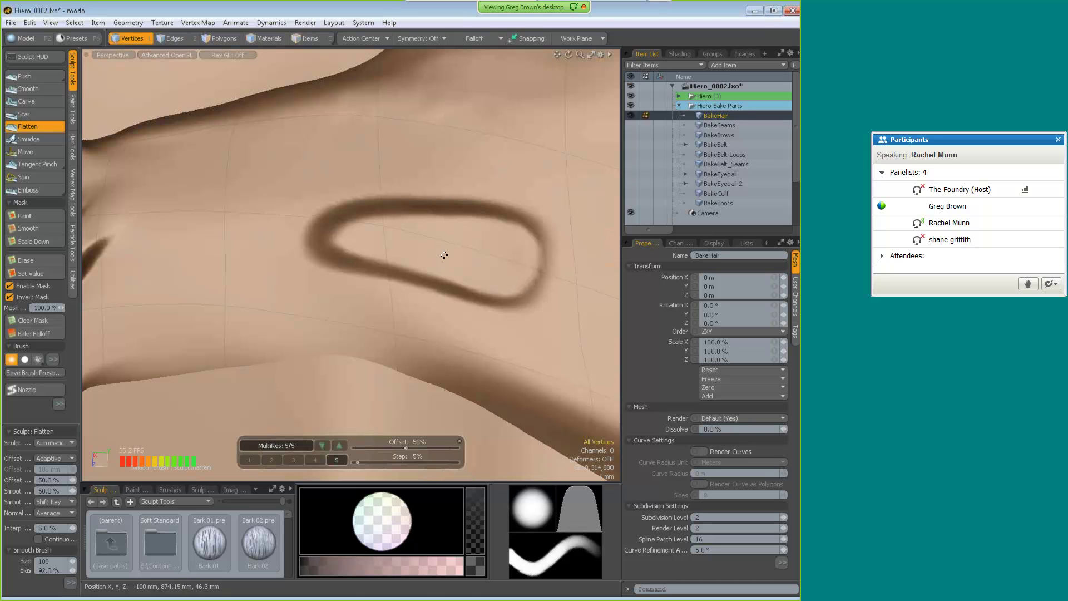
{"action": "left_click_drag", "start_coordinate": [445, 255], "coordinate": [466, 255], "text": "alt"}
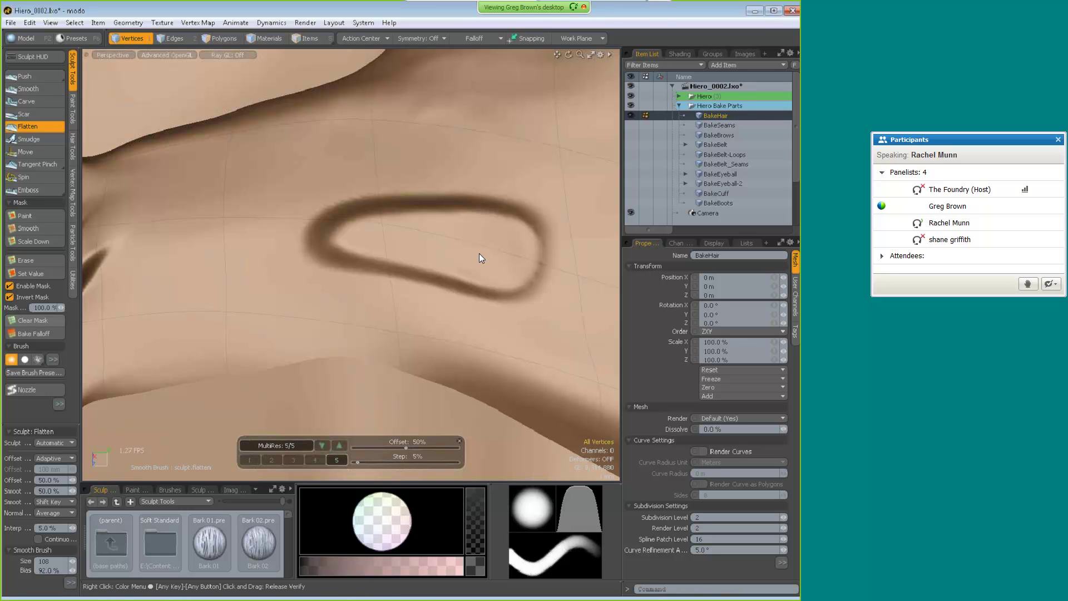
{"action": "mouse_move", "coordinate": [431, 276]}
{"action": "left_mouse_down", "text": "alt"}
{"action": "mouse_move", "coordinate": [383, 277]}
{"action": "mouse_move", "coordinate": [428, 275]}
{"action": "left_mouse_up", "text": "alt"}
- Turn off mask inversion and sculpt a crease along one long edge of the wedge with the Fold brush at size 57
{"action": "left_click_drag", "start_coordinate": [42, 82], "coordinate": [39, 75]}
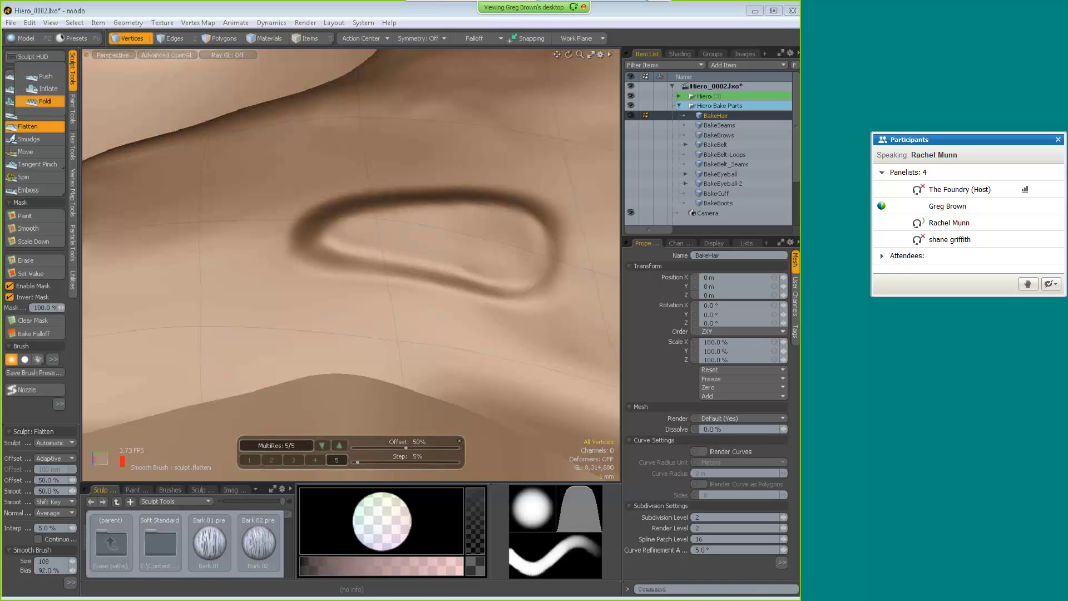
{"action": "left_click", "coordinate": [44, 101]}
{"action": "left_click_drag", "start_coordinate": [288, 263], "coordinate": [354, 264], "text": "alt"}
{"action": "right_click_drag", "start_coordinate": [355, 266], "coordinate": [358, 284]}
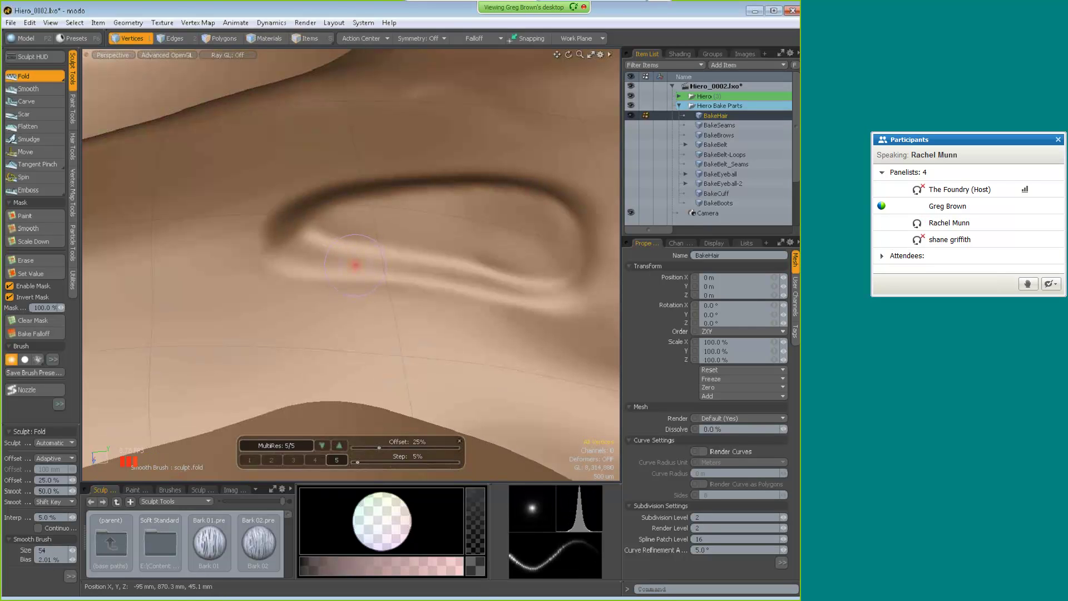
{"action": "left_click_drag", "start_coordinate": [322, 258], "coordinate": [264, 253], "text": "alt"}
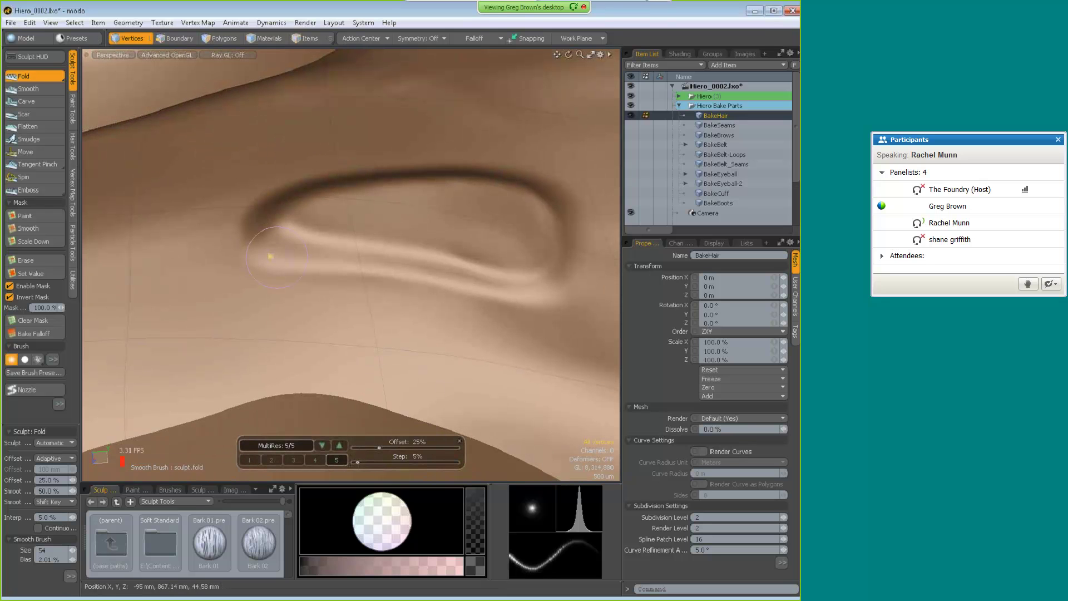
{"action": "left_click", "coordinate": [9, 297]}
{"action": "left_click_drag", "start_coordinate": [280, 256], "coordinate": [501, 298]}
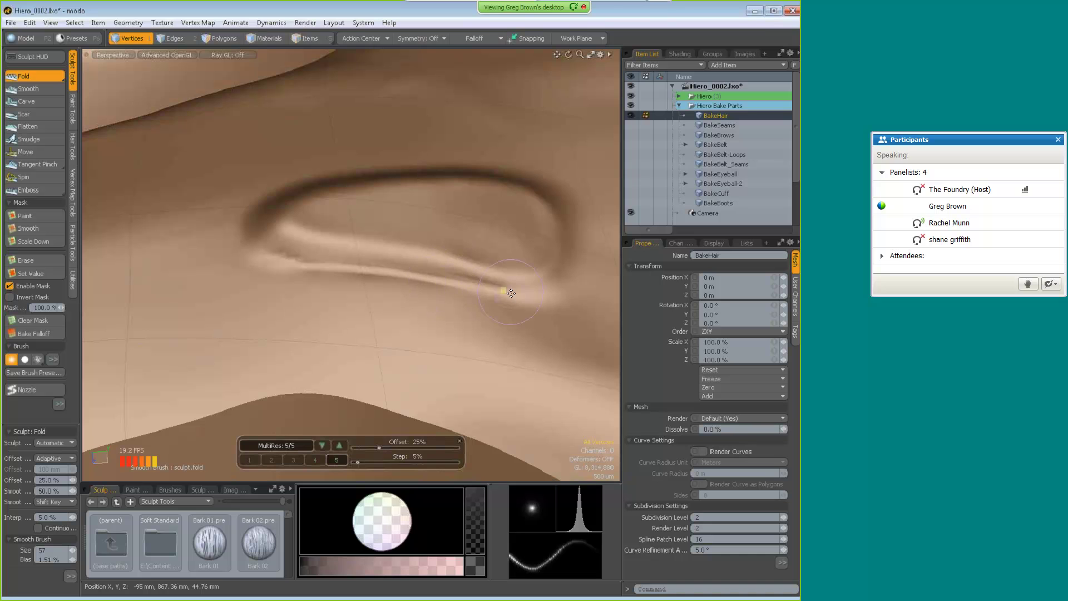
- Fold the surface along the opposite long edge of the wedge and around its narrow end
{"action": "mouse_move", "coordinate": [245, 423]}
{"action": "left_mouse_down", "text": "alt"}
{"action": "mouse_move", "coordinate": [571, 202]}
{"action": "mouse_move", "coordinate": [334, 305]}
{"action": "mouse_move", "coordinate": [362, 306]}
{"action": "mouse_move", "coordinate": [374, 348]}
{"action": "mouse_move", "coordinate": [301, 262]}
{"action": "mouse_move", "coordinate": [255, 273]}
{"action": "left_mouse_up", "text": "alt"}
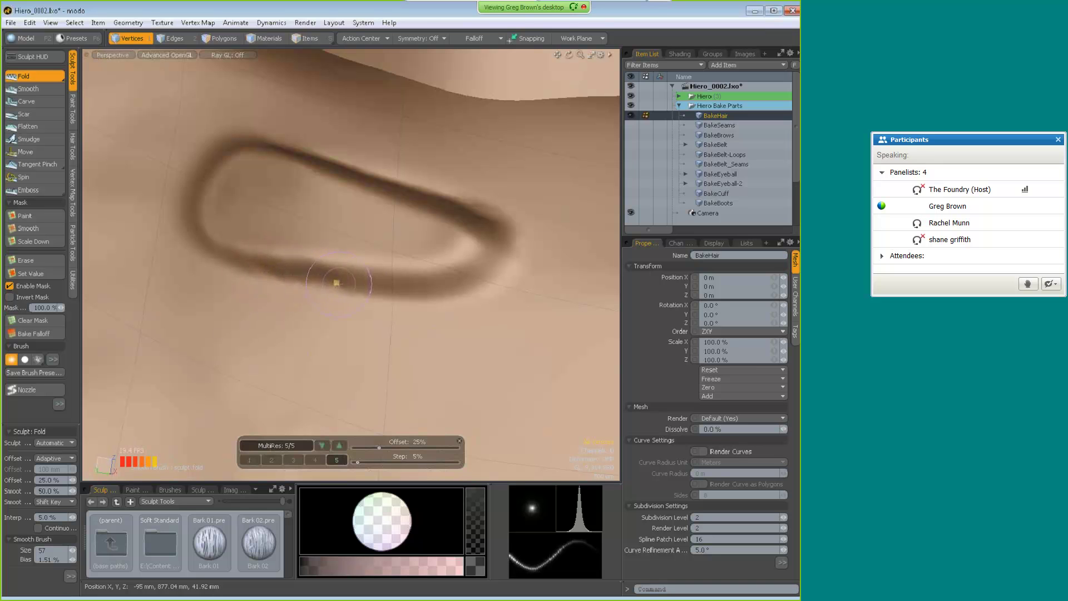
{"action": "left_click_drag", "start_coordinate": [452, 283], "coordinate": [493, 266]}
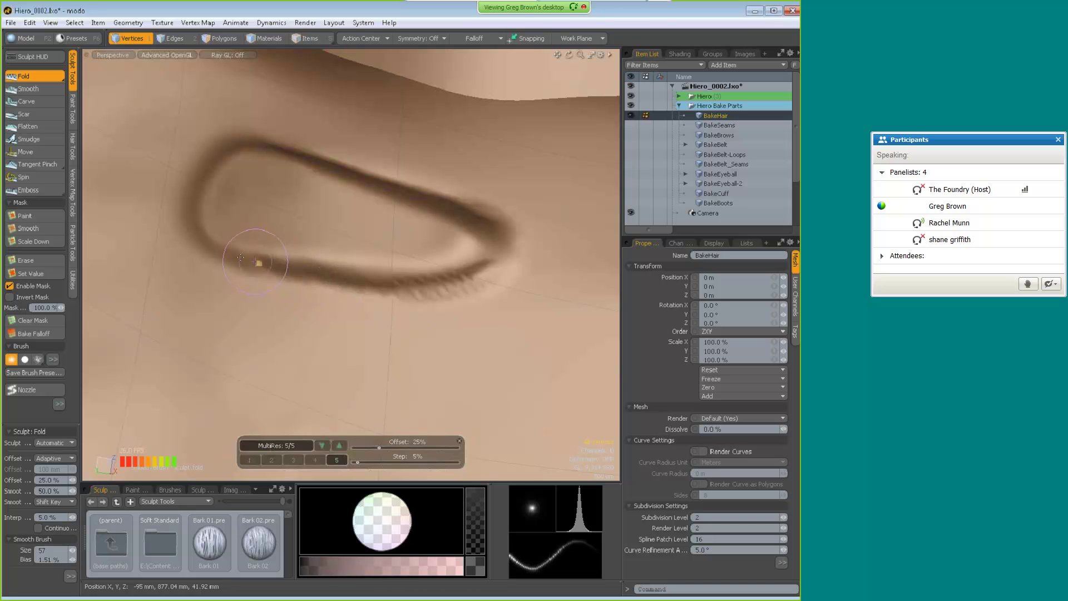
{"action": "mouse_move", "coordinate": [544, 305]}
{"action": "left_mouse_down", "text": "alt"}
{"action": "mouse_move", "coordinate": [468, 389]}
{"action": "mouse_move", "coordinate": [468, 262]}
{"action": "mouse_move", "coordinate": [420, 219]}
{"action": "mouse_move", "coordinate": [381, 295]}
{"action": "left_mouse_up", "text": "alt"}
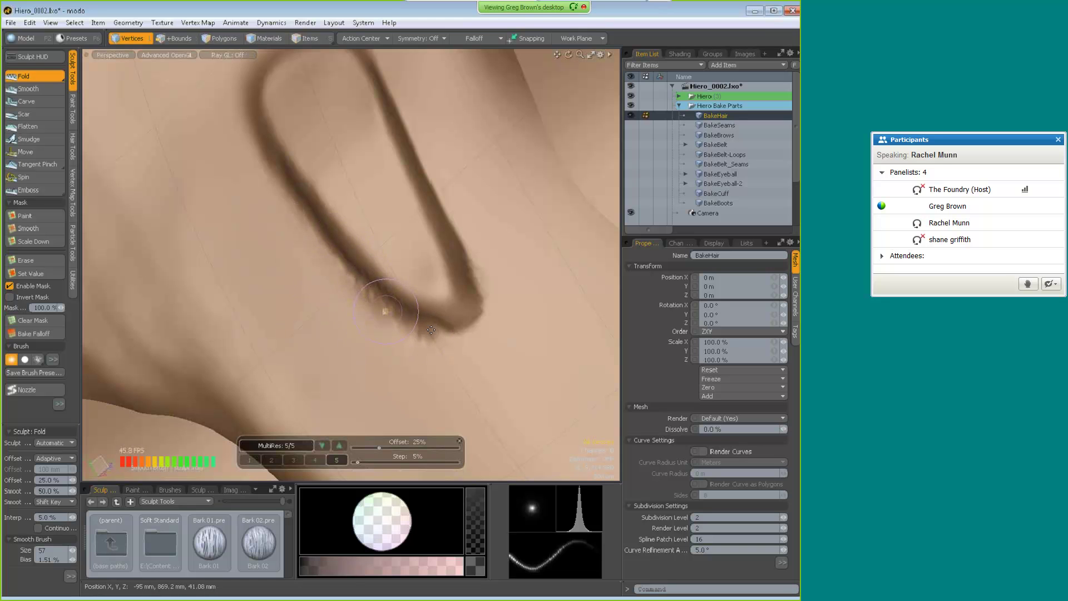
{"action": "mouse_move", "coordinate": [498, 279]}
{"action": "left_mouse_down", "text": "alt"}
{"action": "mouse_move", "coordinate": [444, 181]}
{"action": "mouse_move", "coordinate": [400, 167]}
{"action": "left_mouse_up", "text": "alt"}
- Try a Push stroke at the wide end of the wedge, undo it, and push along the wedge's inner edge instead
{"action": "left_click", "coordinate": [25, 76]}
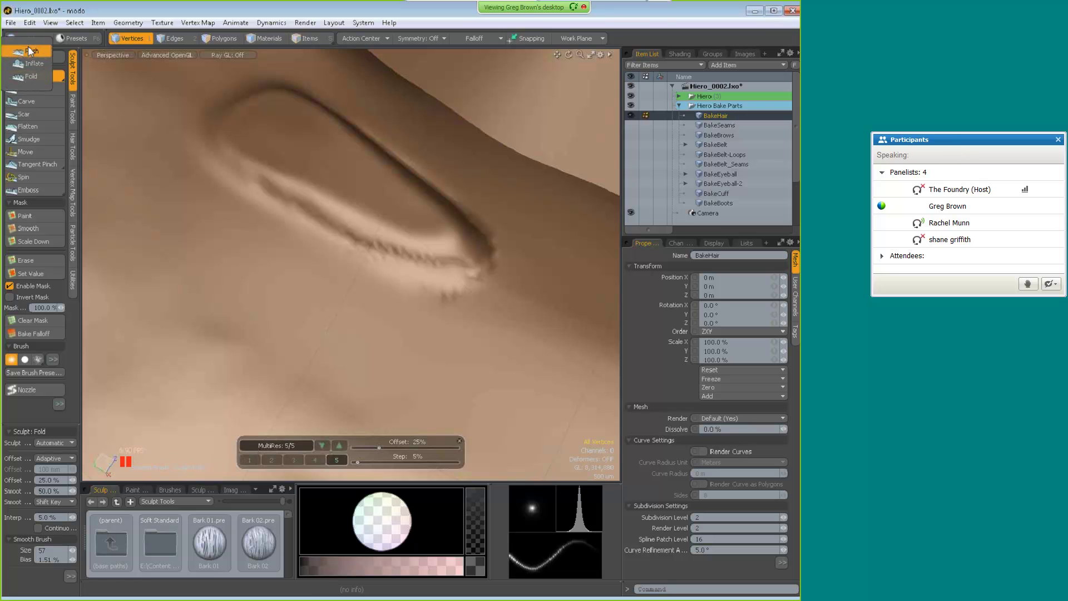
{"action": "left_click", "coordinate": [28, 45]}
{"action": "mouse_move", "coordinate": [189, 152]}
{"action": "left_mouse_down"}
{"action": "mouse_move", "coordinate": [448, 245]}
{"action": "mouse_move", "coordinate": [325, 202]}
{"action": "mouse_move", "coordinate": [286, 148]}
{"action": "mouse_move", "coordinate": [227, 131]}
{"action": "left_mouse_up"}
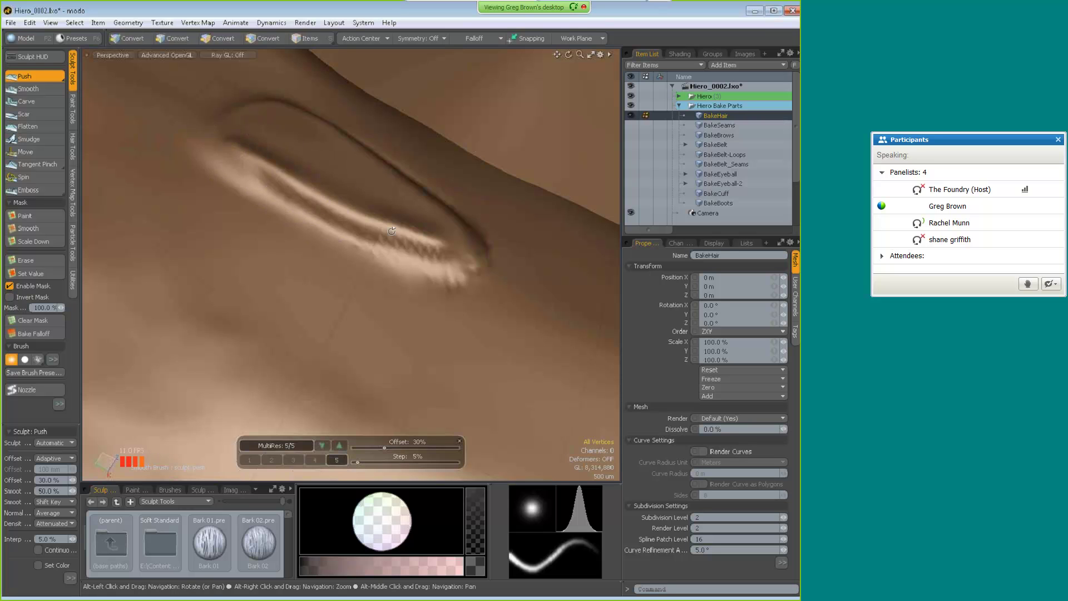
{"action": "key", "text": "ctrl+z"}
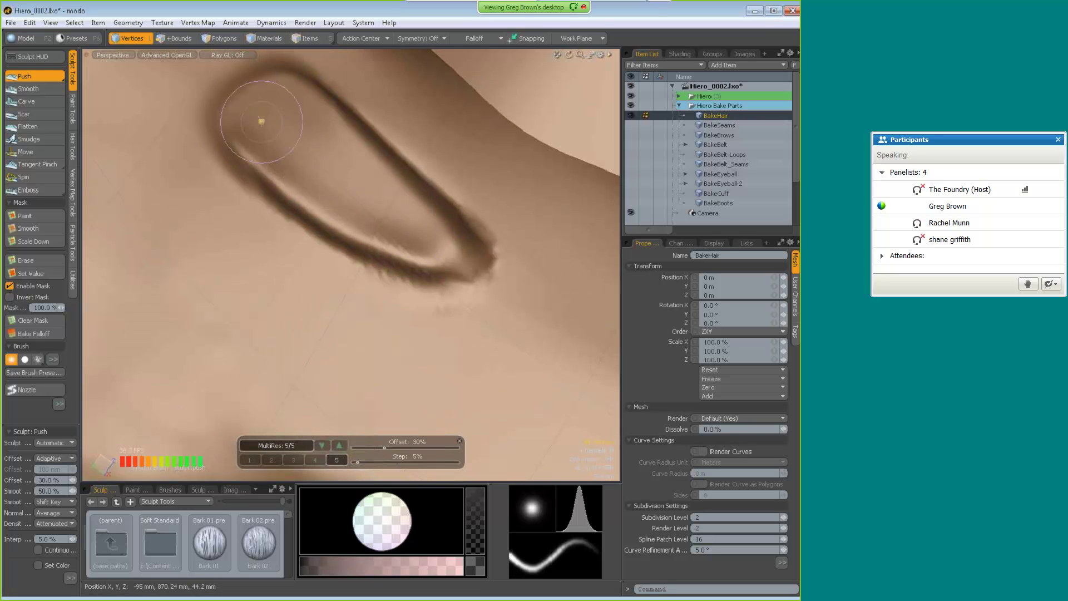
{"action": "mouse_move", "coordinate": [292, 189]}
{"action": "left_mouse_down"}
{"action": "mouse_move", "coordinate": [334, 234]}
{"action": "mouse_move", "coordinate": [250, 139]}
{"action": "mouse_move", "coordinate": [258, 95]}
{"action": "left_mouse_up"}
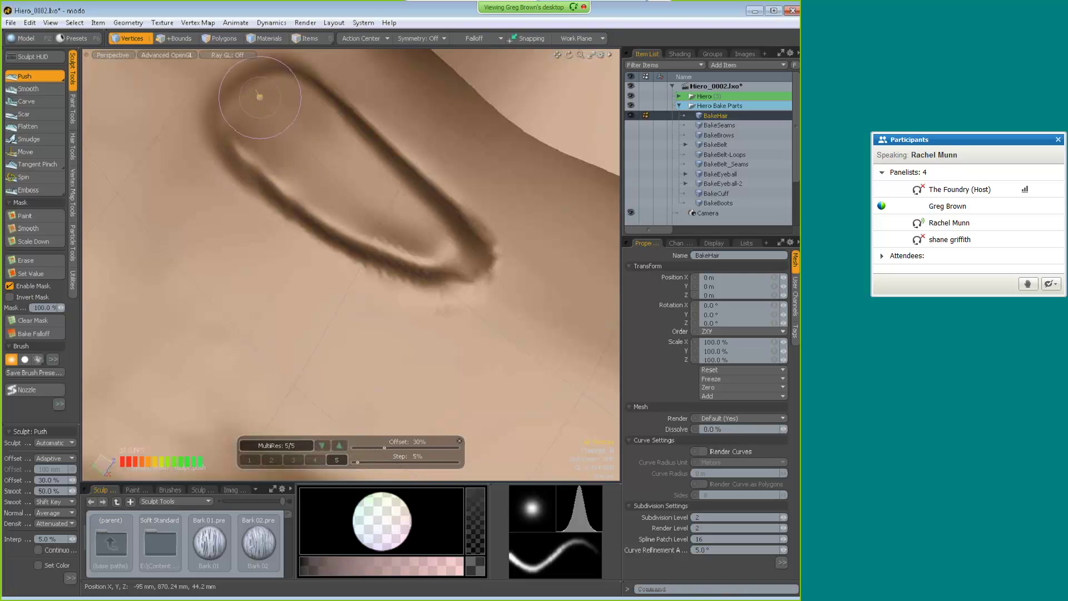
- Expand the Hiero group and show its hidden body mesh alongside the head and hair
{"action": "mouse_move", "coordinate": [404, 226]}
{"action": "left_mouse_down", "text": "alt"}
{"action": "mouse_move", "coordinate": [268, 419]}
{"action": "mouse_move", "coordinate": [330, 247]}
{"action": "mouse_move", "coordinate": [402, 246]}
{"action": "mouse_move", "coordinate": [421, 260]}
{"action": "mouse_move", "coordinate": [416, 196]}
{"action": "mouse_move", "coordinate": [262, 290]}
{"action": "mouse_move", "coordinate": [347, 192]}
{"action": "left_mouse_up", "text": "alt"}
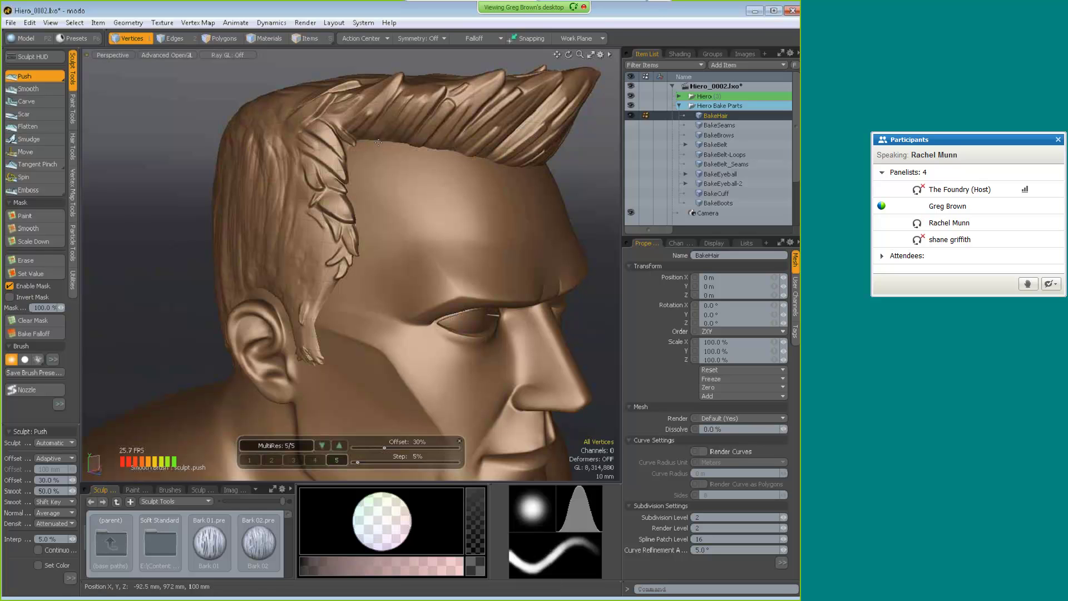
{"action": "left_click", "coordinate": [680, 95]}
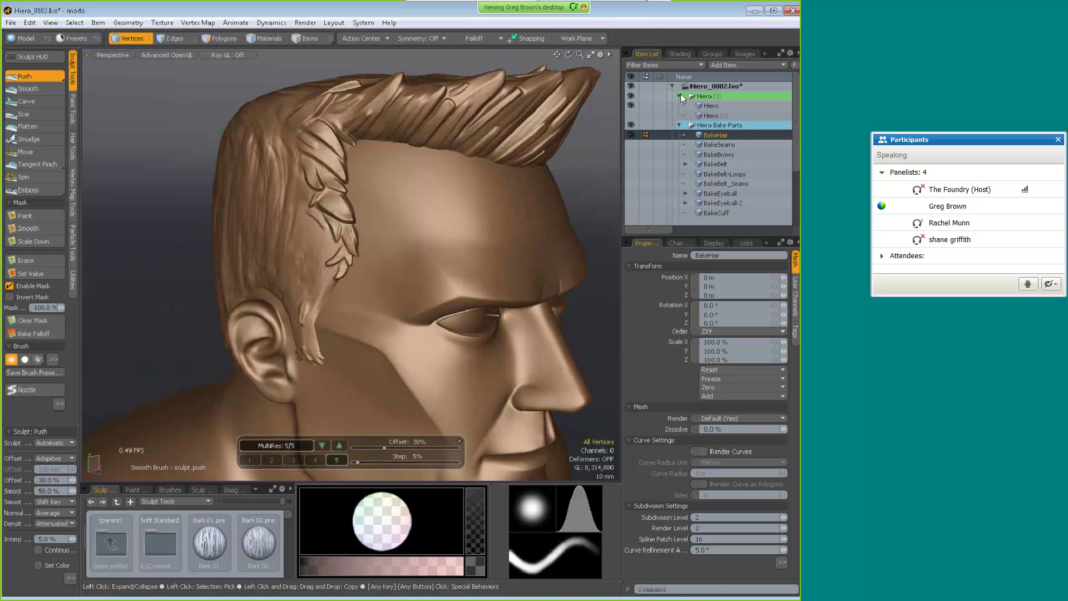
{"action": "left_click", "coordinate": [630, 115]}
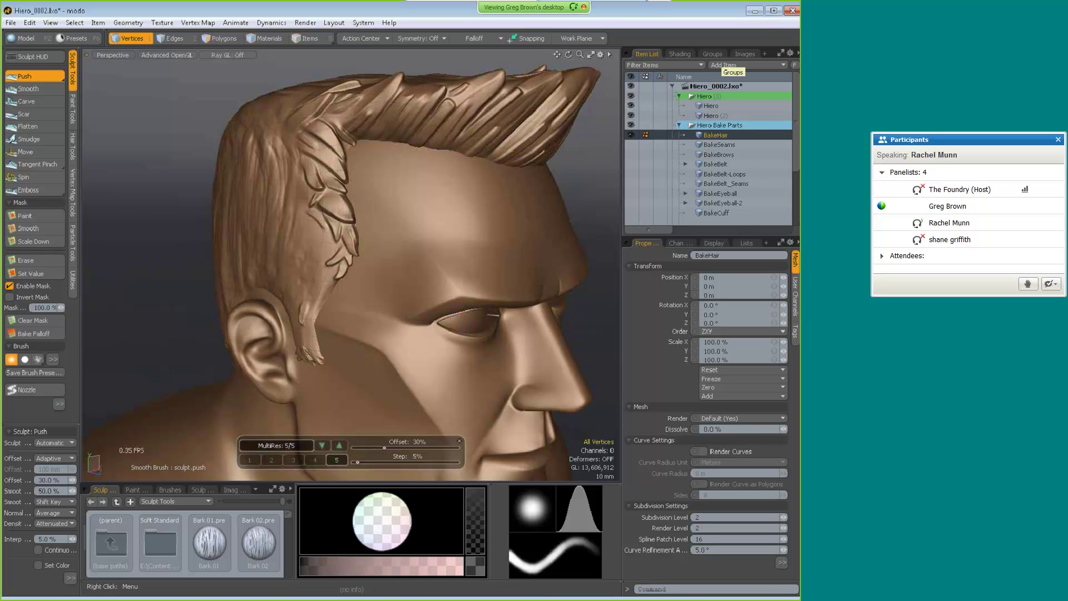
{"action": "left_click_drag", "start_coordinate": [452, 266], "coordinate": [436, 292], "text": "alt"}
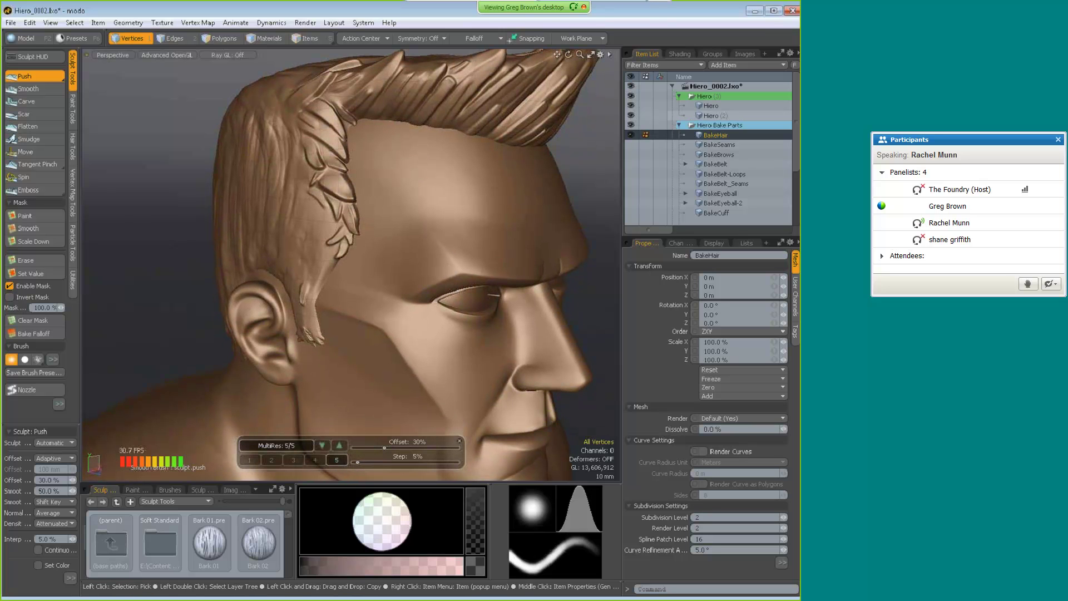
- Make the Hiero head mesh active, drop the sculpt brush and select a polygon loop across the temple
{"action": "left_click", "coordinate": [720, 106]}
{"action": "left_click_drag", "start_coordinate": [377, 230], "coordinate": [390, 212], "text": "ctrl+alt"}
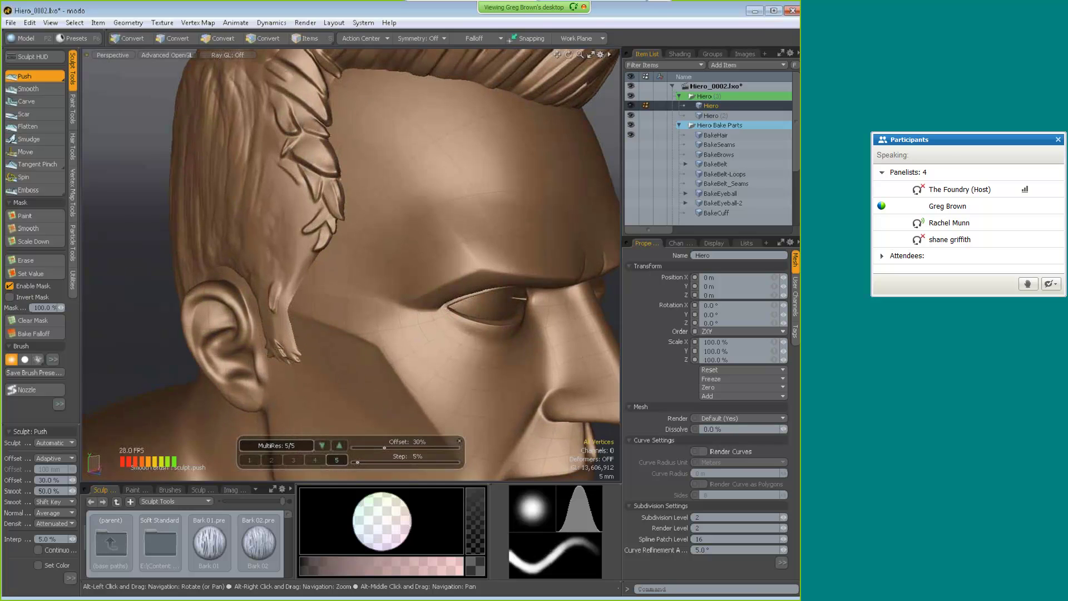
{"action": "key", "text": "space"}
{"action": "left_click", "coordinate": [228, 37]}
{"action": "left_click", "coordinate": [391, 286]}
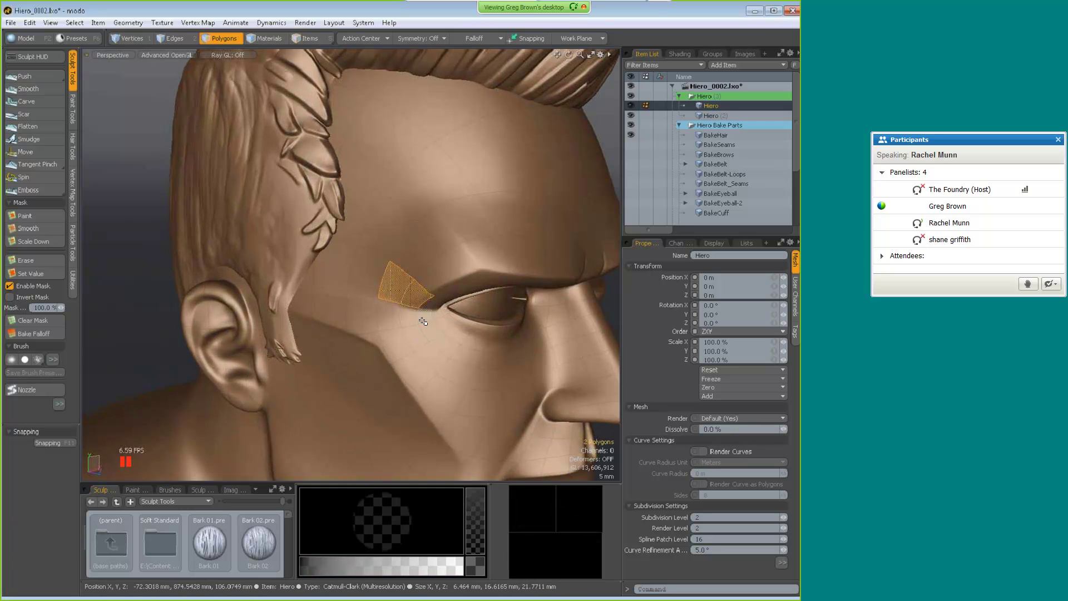
{"action": "key", "text": "l"}
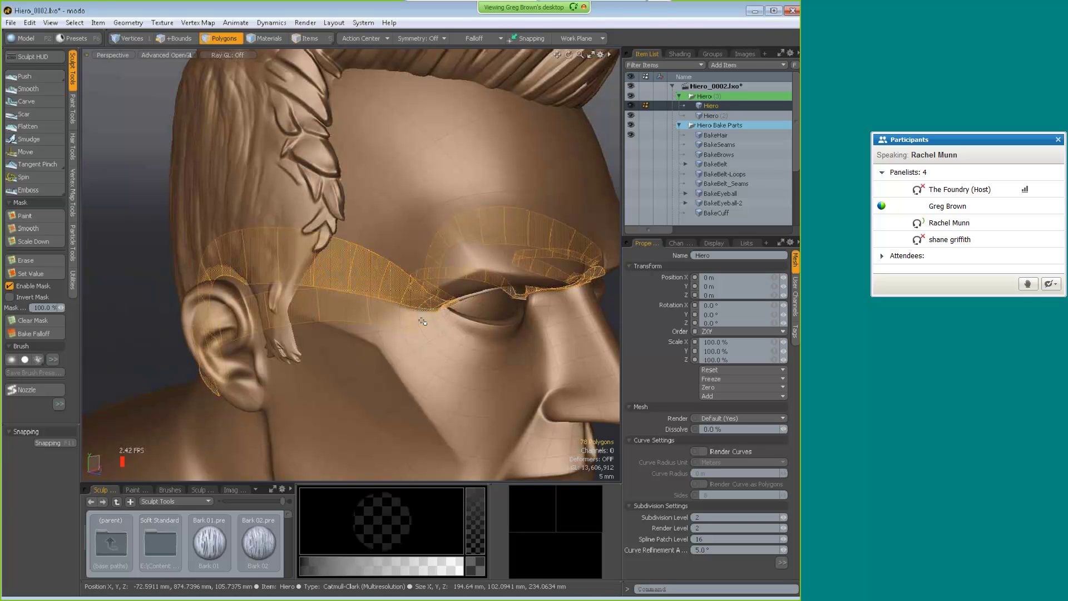
- Grow the polygon selection until it covers the whole head and neck, and clear the selection
{"action": "key", "text": "shift+Up"}
{"action": "key", "text": "shift+Up"}
{"action": "key", "text": "shift+Up"}
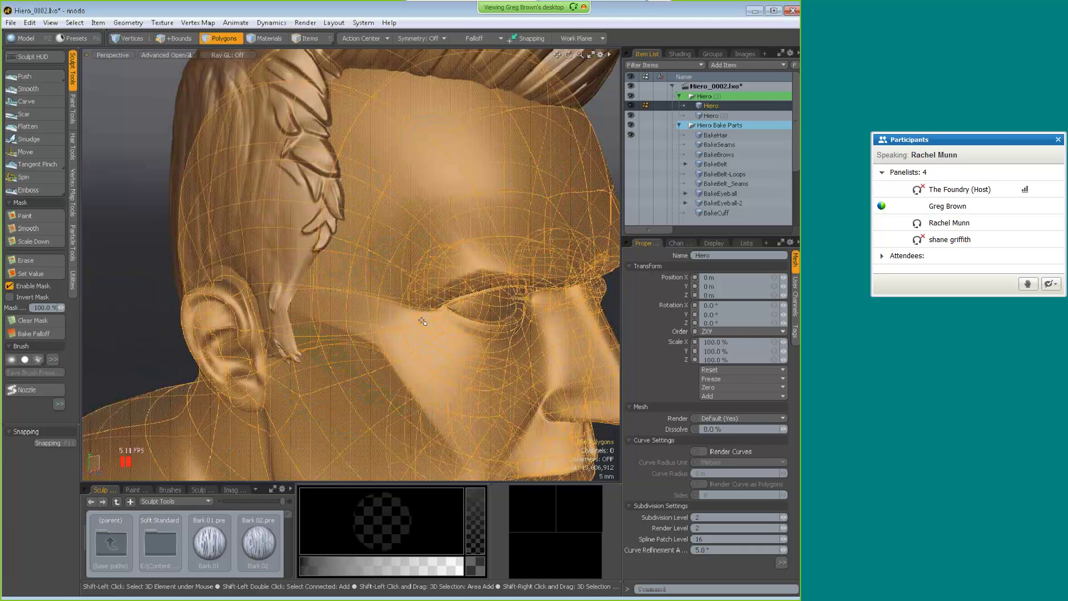
{"action": "key", "text": "shift+Down"}
{"action": "right_click_drag", "start_coordinate": [412, 323], "coordinate": [417, 353], "text": "alt"}
{"action": "key", "text": "shift+Up"}
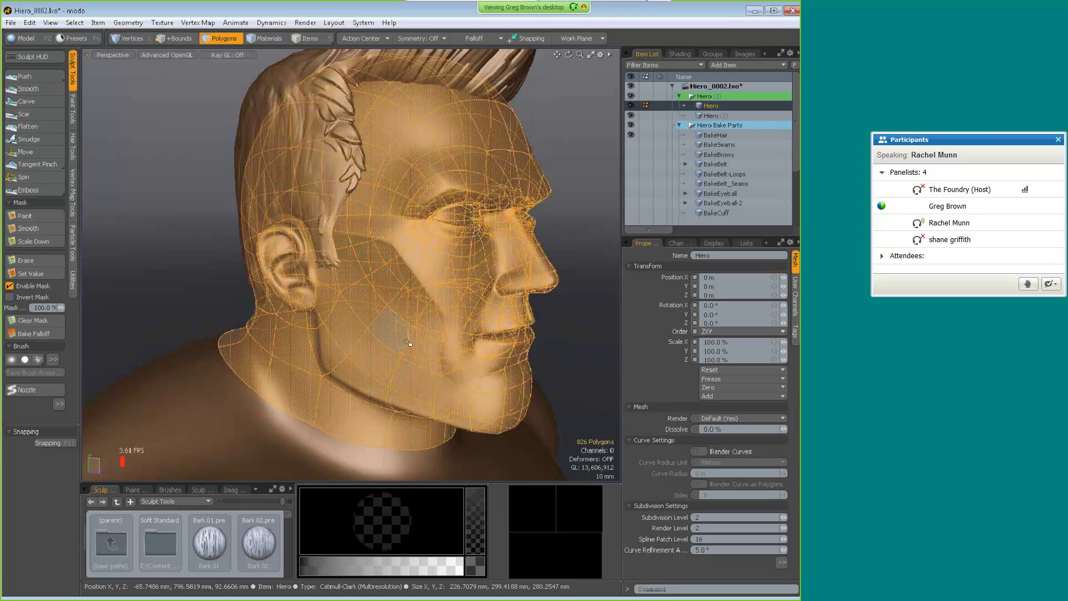
{"action": "key", "text": "alt"}
{"action": "right_click_drag", "start_coordinate": [449, 338], "coordinate": [234, 347], "text": "alt"}
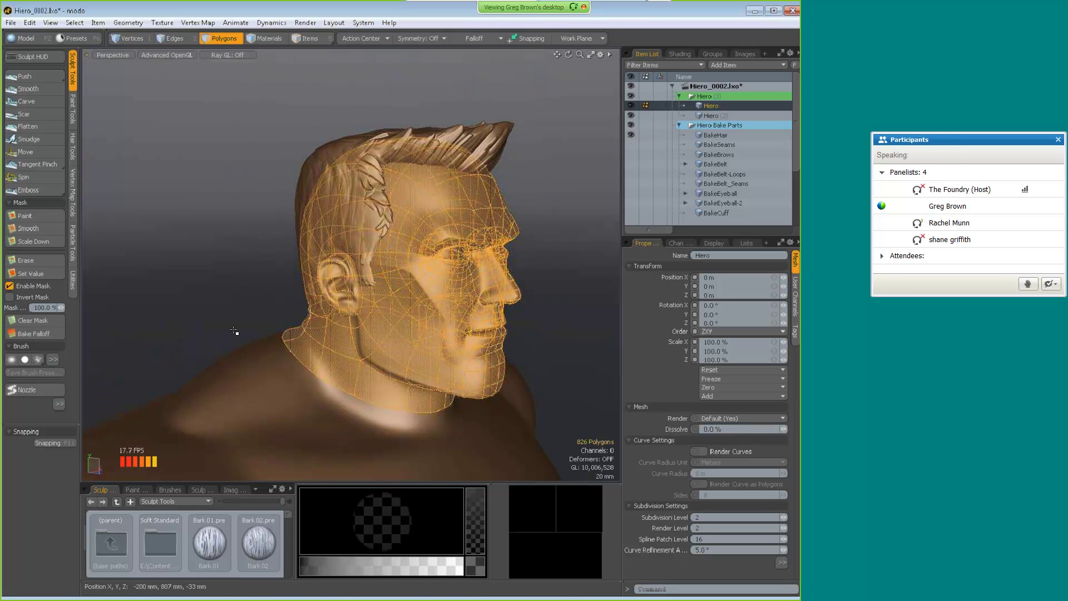
{"action": "left_click", "coordinate": [234, 331]}
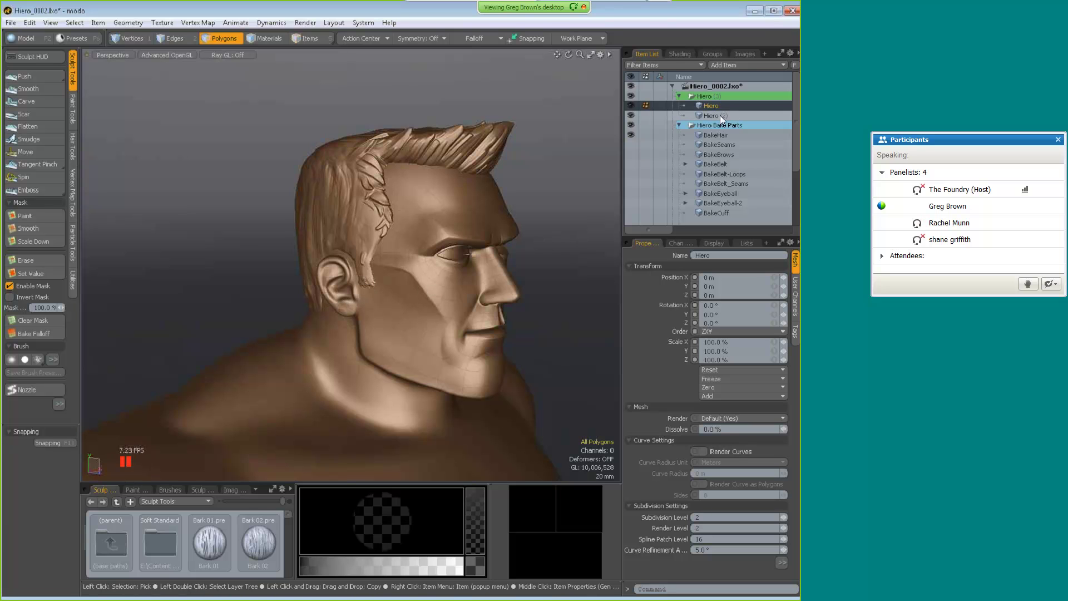
- Bake the Hair displacement image of the Hiero material from object to texture at a distance of 60 mm and close the render
{"action": "left_click", "coordinate": [677, 53]}
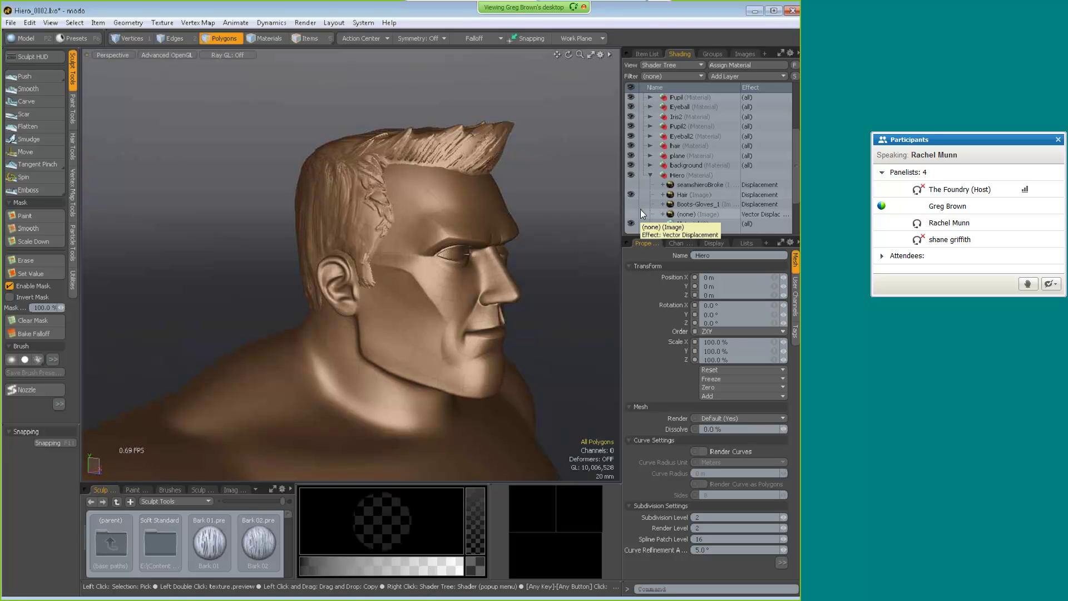
{"action": "right_click", "coordinate": [683, 196]}
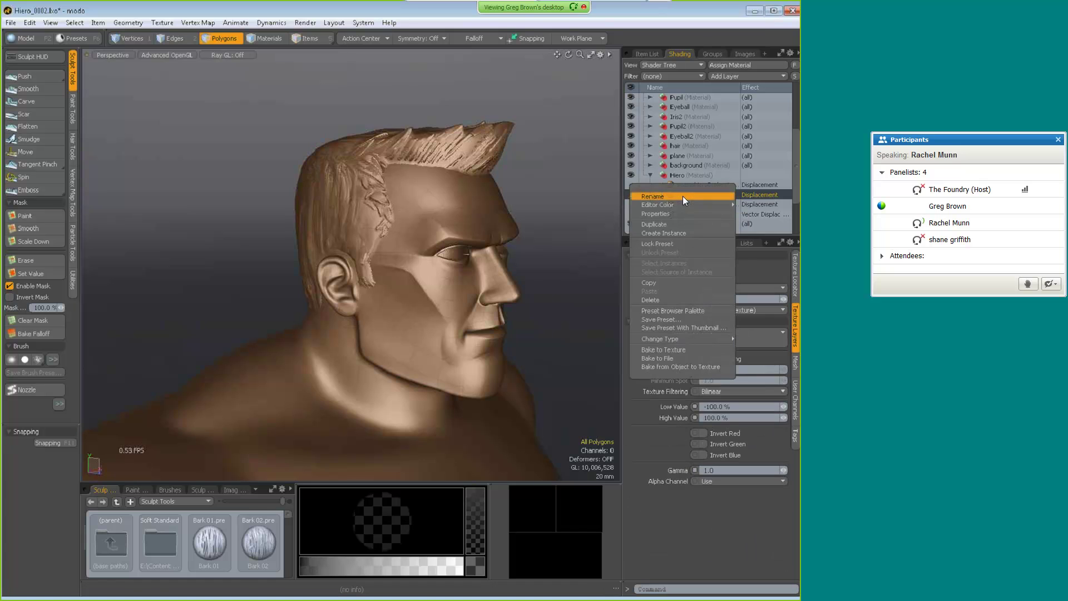
{"action": "left_click", "coordinate": [689, 366]}
{"action": "type", "text": "60mm"}
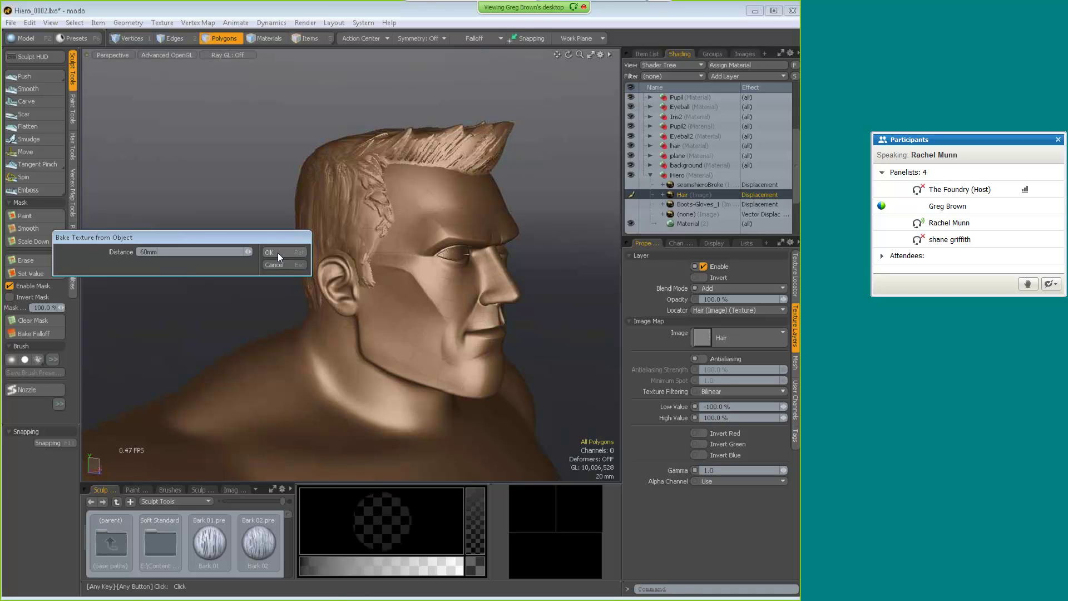
{"action": "key", "text": "Return"}
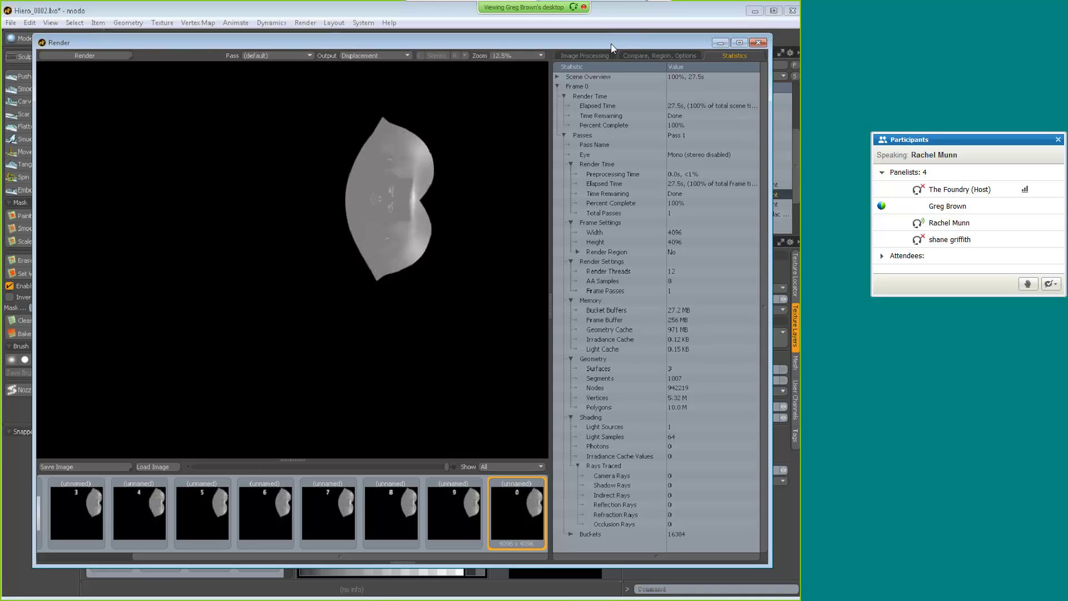
{"action": "left_click", "coordinate": [759, 43]}
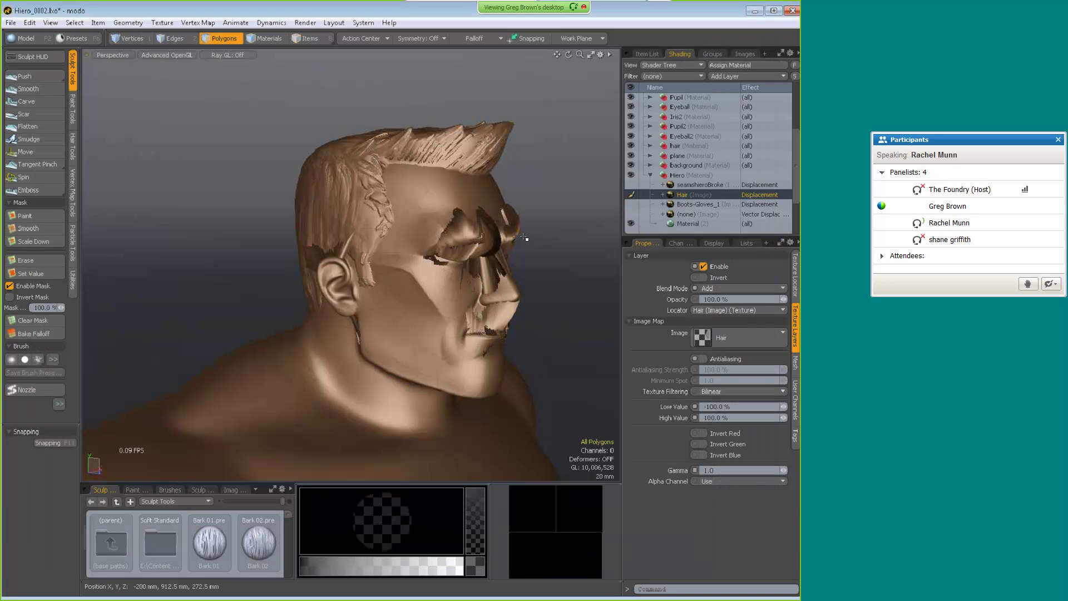
{"action": "left_click_drag", "start_coordinate": [524, 238], "coordinate": [529, 267], "text": "alt"}
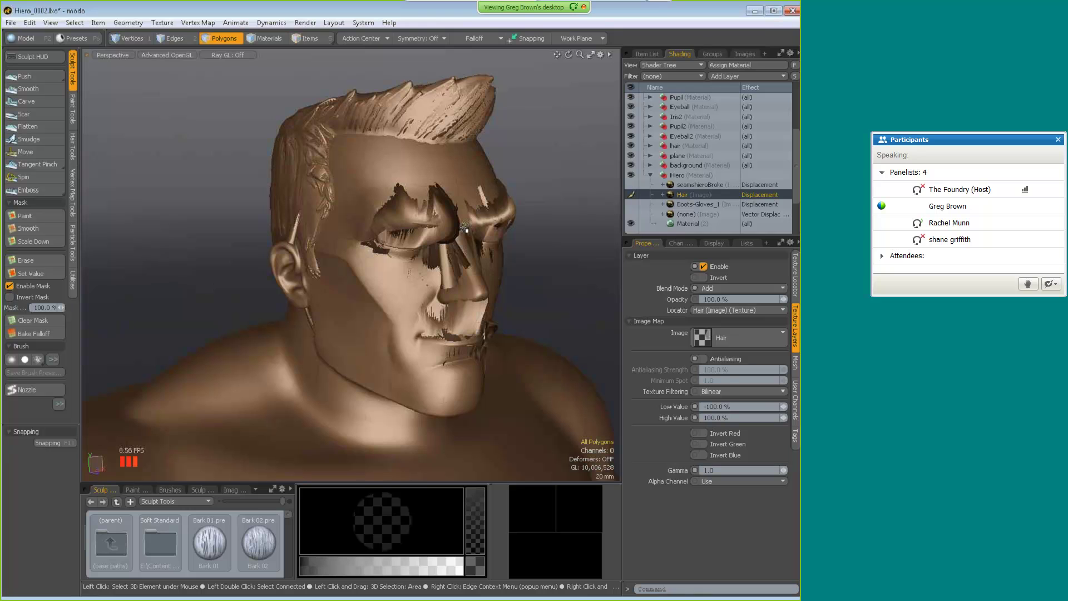
- Hide both Hiero meshes and BakeHair, show only the Painter Plane, and fit it in the viewport
{"action": "left_click", "coordinate": [644, 53]}
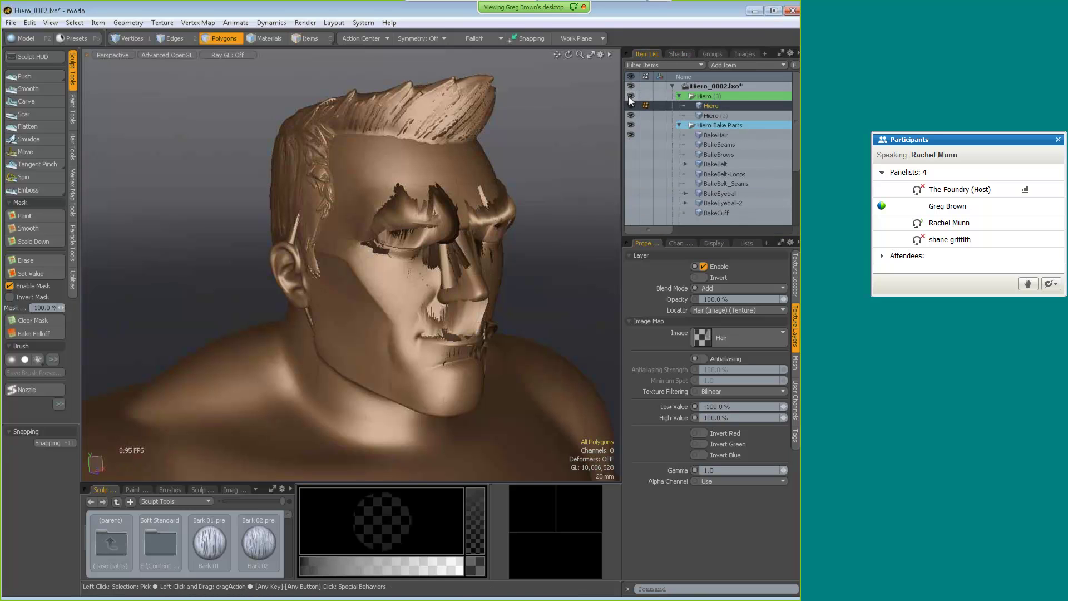
{"action": "left_click", "coordinate": [631, 105]}
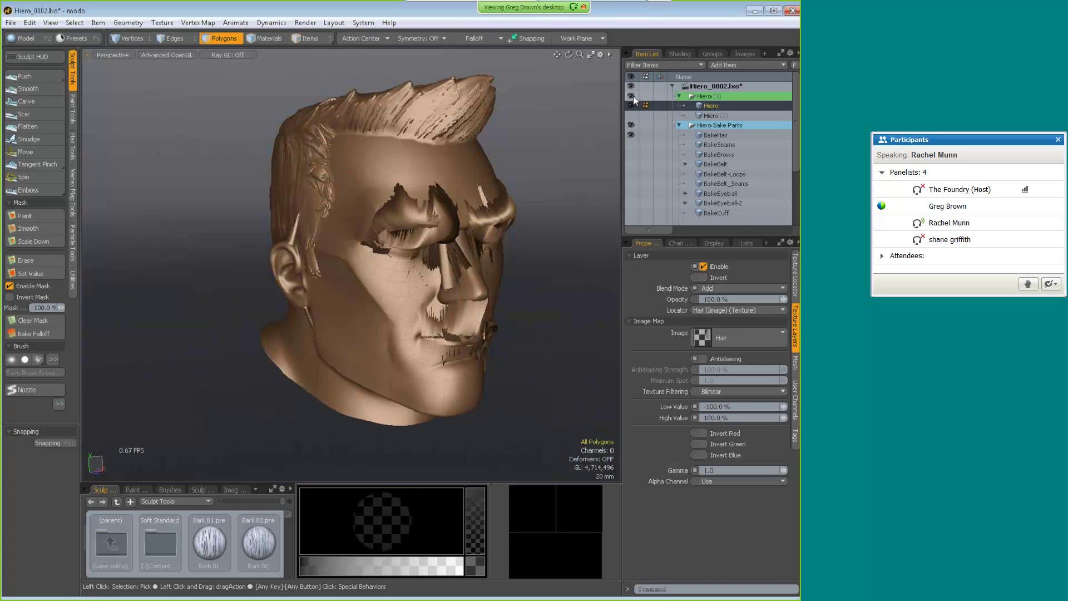
{"action": "scroll", "coordinate": [700, 201], "scroll_direction": "down", "scroll_amount": 3}
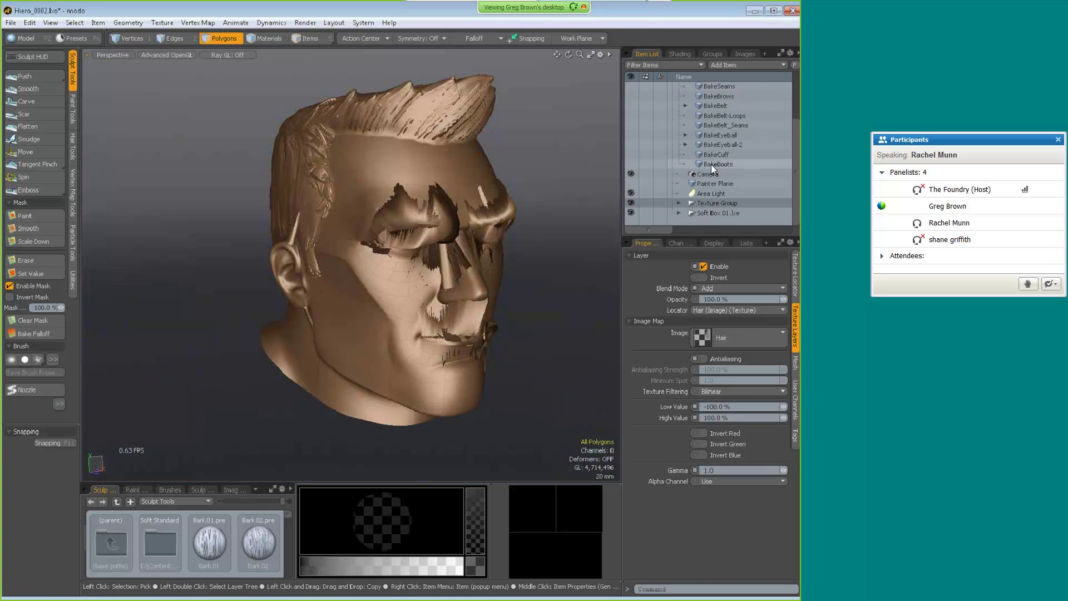
{"action": "left_click", "coordinate": [710, 183]}
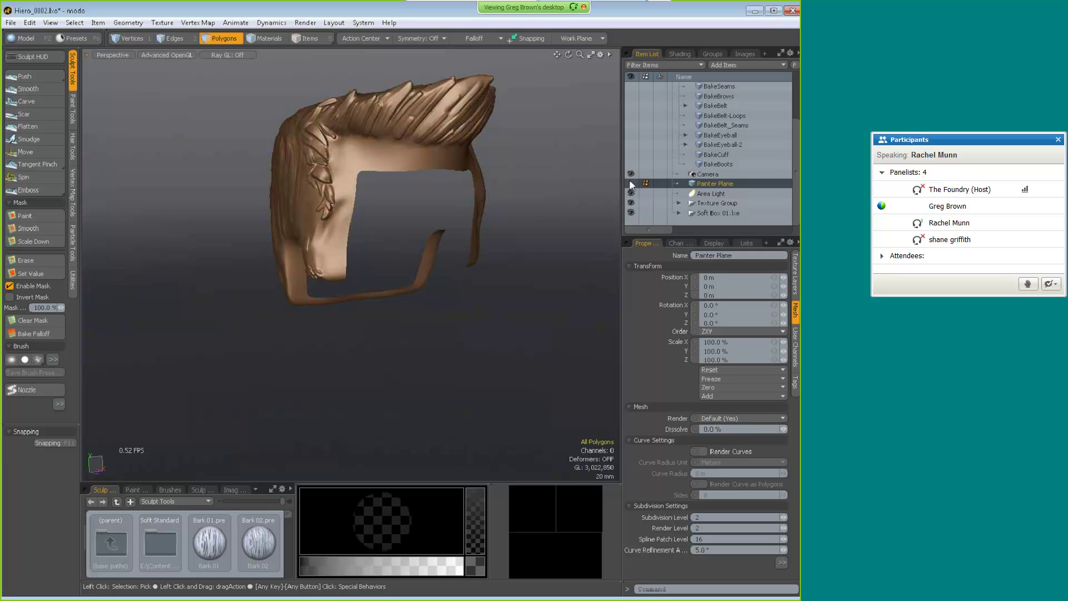
{"action": "scroll", "coordinate": [653, 183], "scroll_direction": "up", "scroll_amount": 3}
{"action": "left_click", "coordinate": [631, 137]}
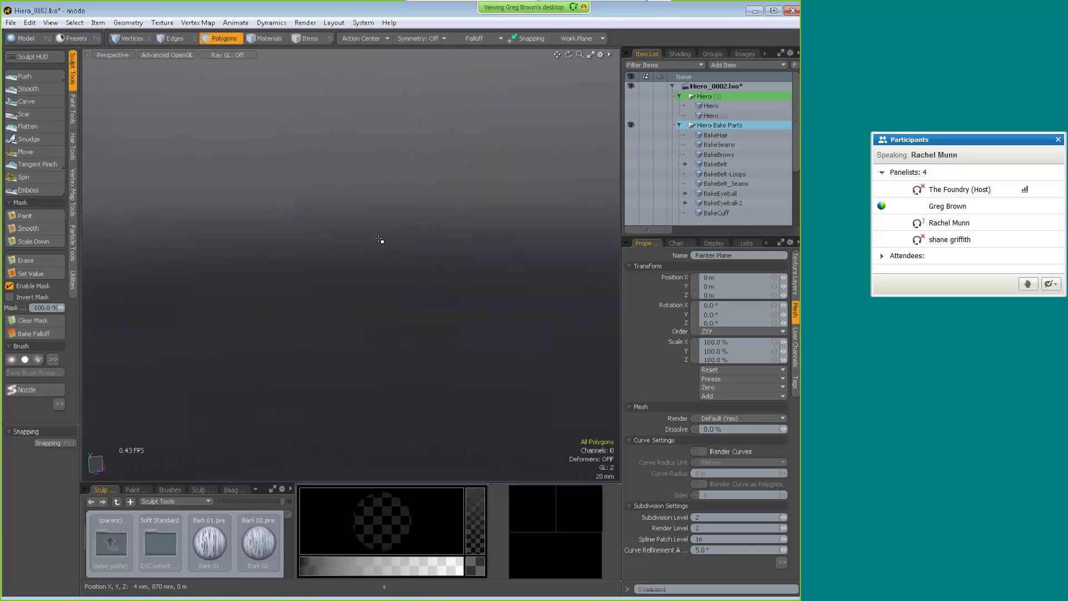
{"action": "key", "text": "a"}
- Set the viewport shading to Texture and enable the Hair diffuse color image in the plane material
{"action": "left_click", "coordinate": [170, 54]}
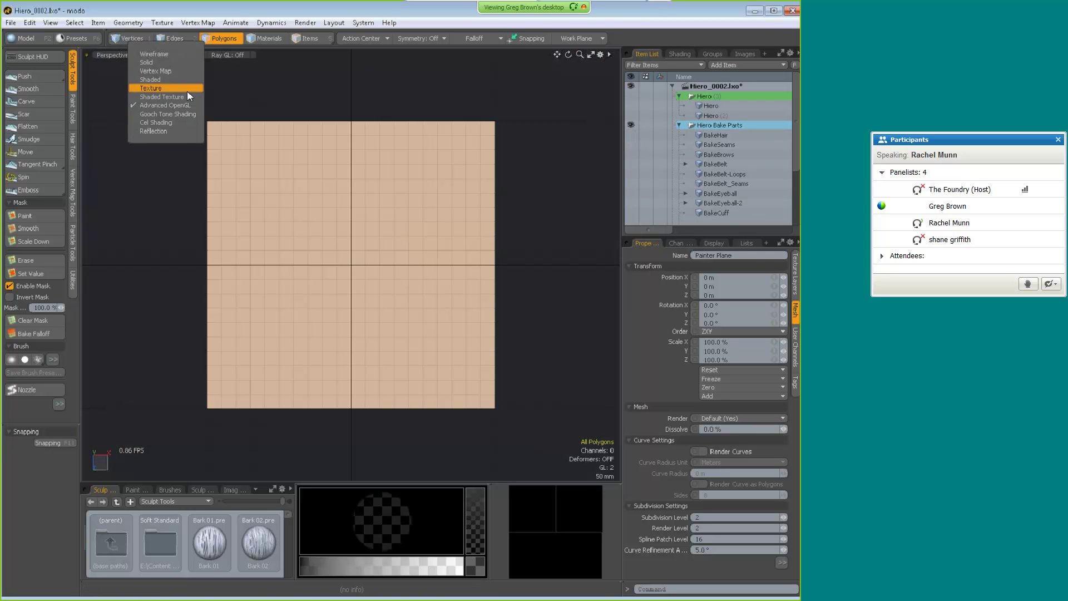
{"action": "left_click", "coordinate": [176, 88]}
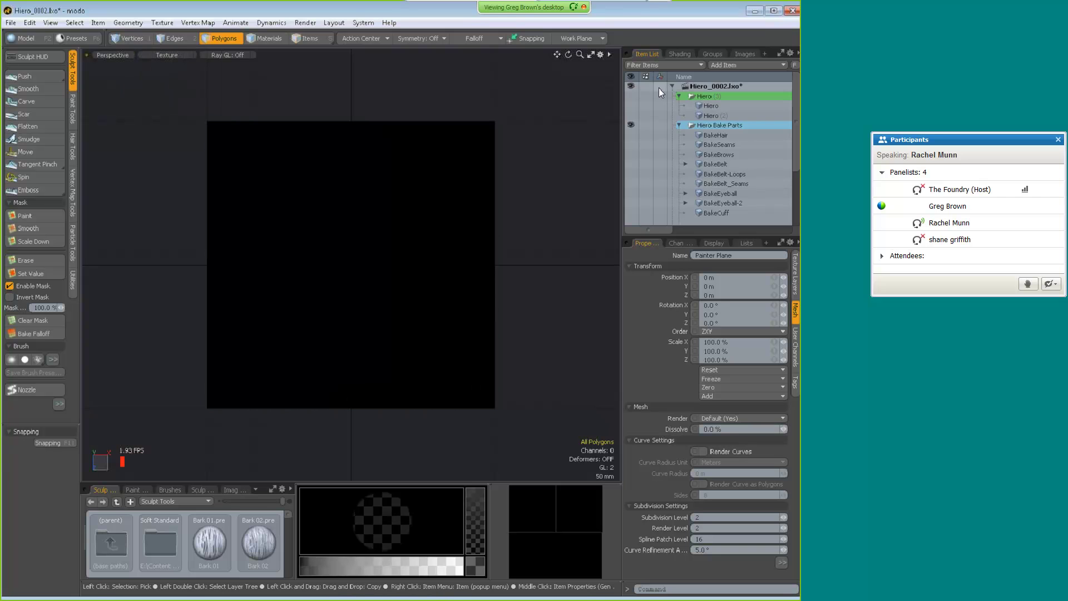
{"action": "left_click", "coordinate": [679, 54]}
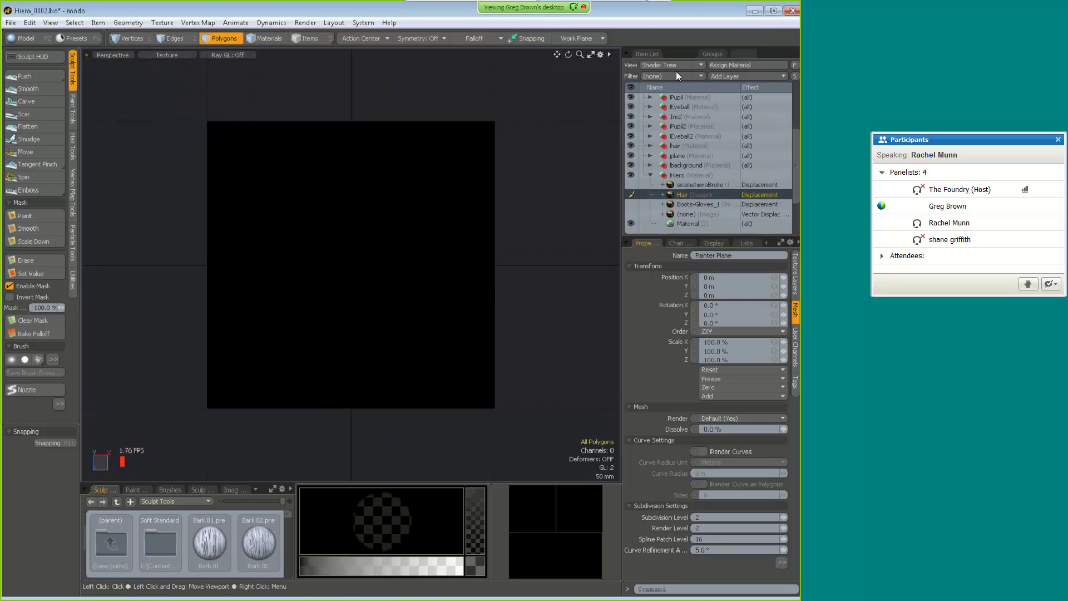
{"action": "left_click", "coordinate": [650, 156]}
{"action": "left_click", "coordinate": [633, 184]}
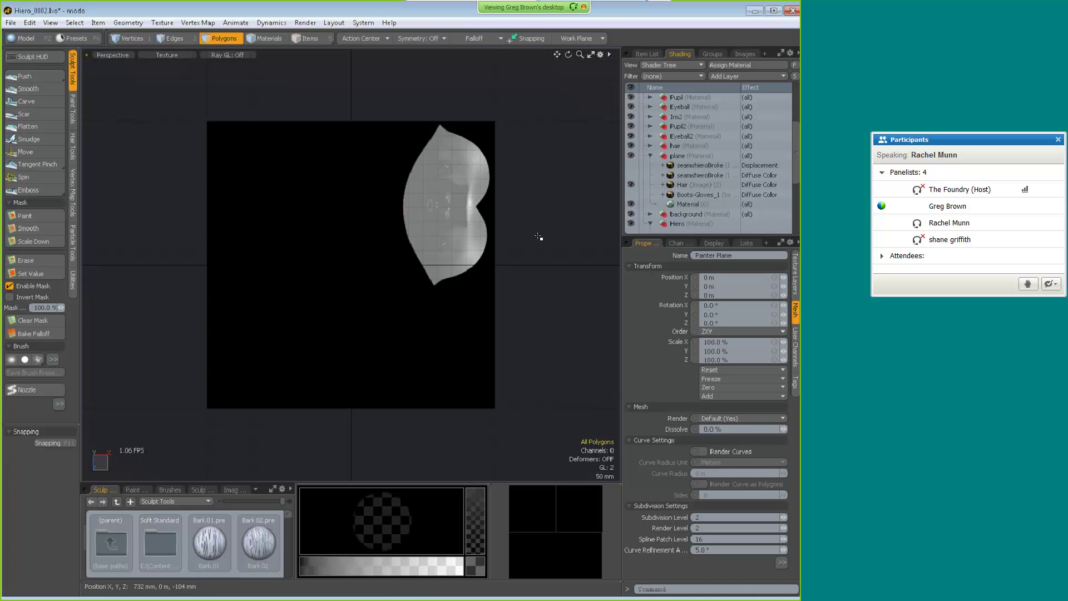
- Collapse the tool palette into a narrow tab strip and try the Sculpt Tools pop-over
{"action": "mouse_move", "coordinate": [539, 237]}
{"action": "right_mouse_down", "text": "alt"}
{"action": "mouse_move", "coordinate": [510, 222]}
{"action": "mouse_move", "coordinate": [526, 276]}
{"action": "mouse_move", "coordinate": [477, 231]}
{"action": "mouse_move", "coordinate": [509, 258]}
{"action": "right_mouse_up", "text": "alt"}
{"action": "left_click", "coordinate": [71, 104]}
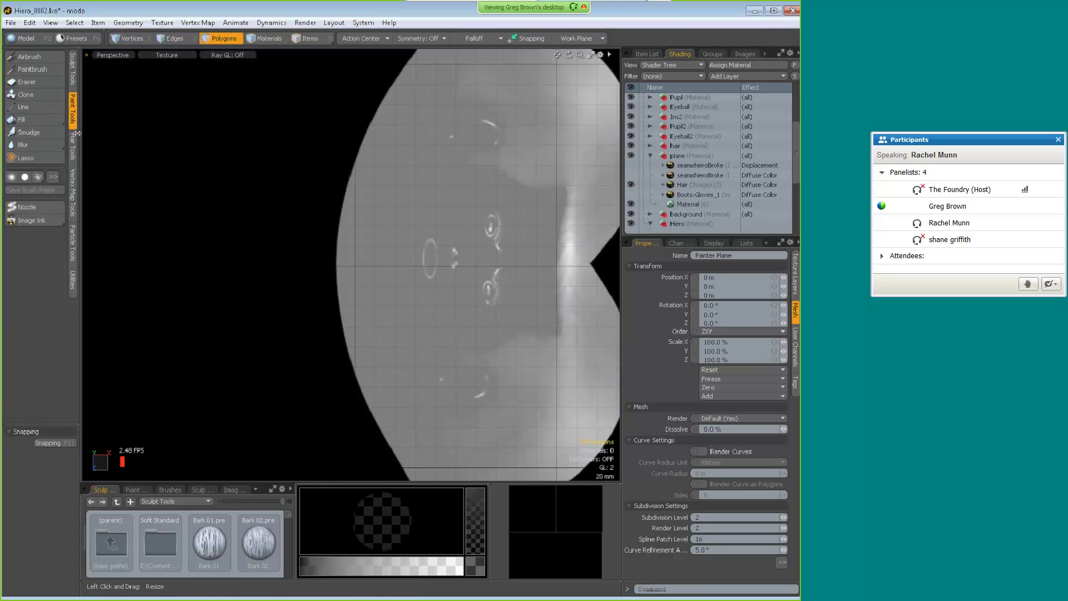
{"action": "left_click_drag", "start_coordinate": [76, 133], "coordinate": [4, 134]}
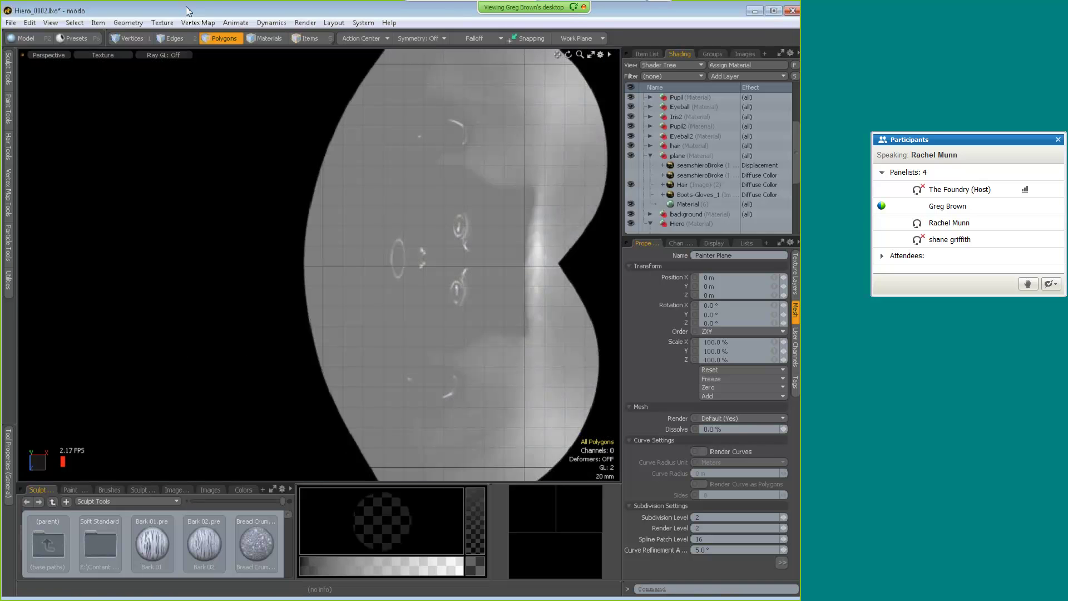
{"action": "left_click", "coordinate": [7, 67]}
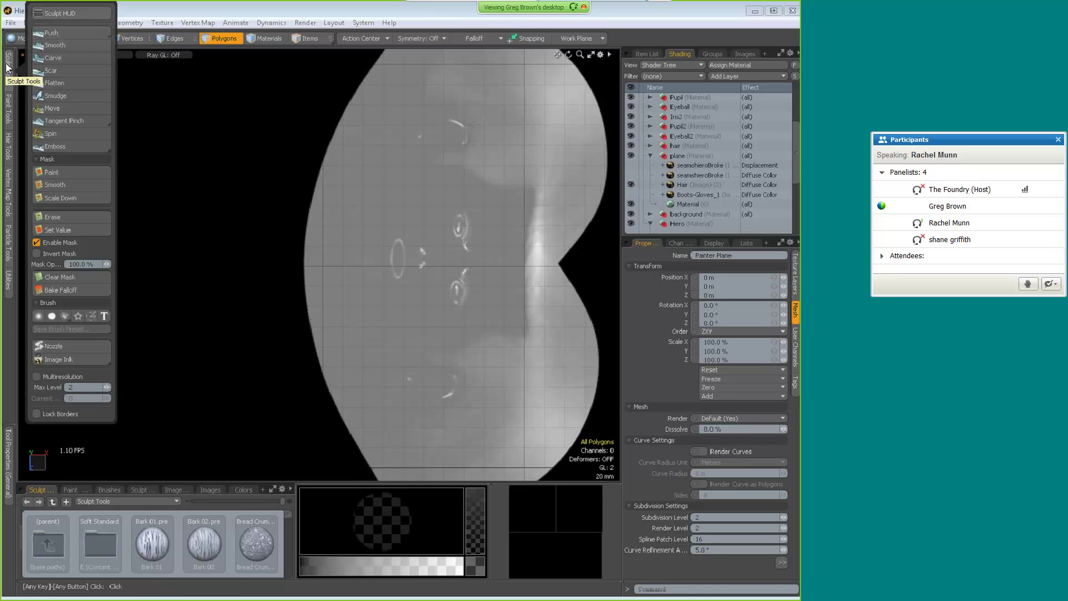
{"action": "left_click", "coordinate": [6, 117]}
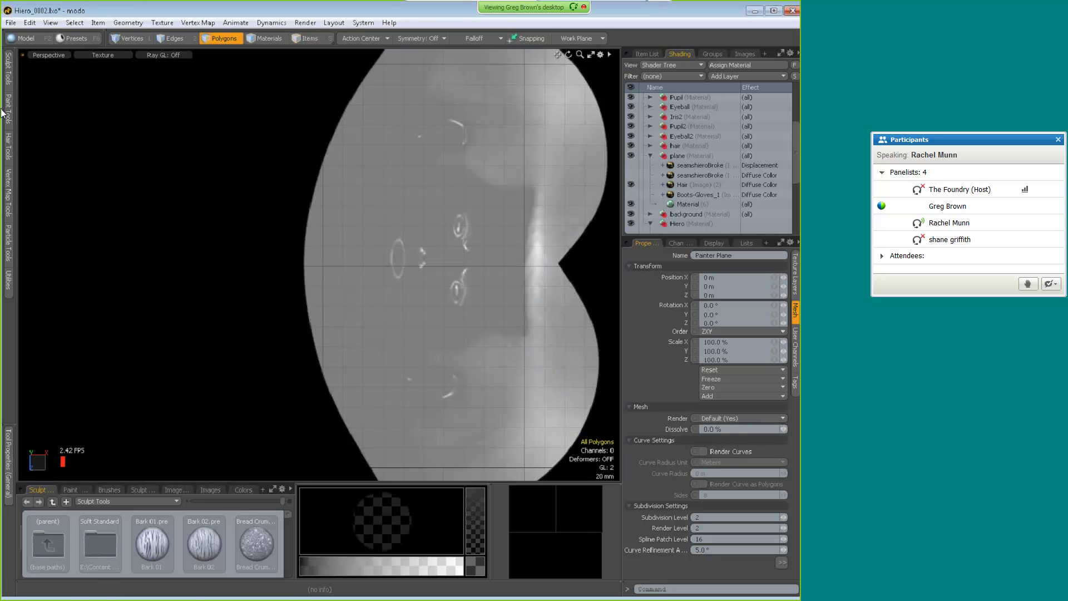
- Activate the Paintbrush and change its foreground color to mid gray
{"action": "mouse_move", "coordinate": [5, 111]}
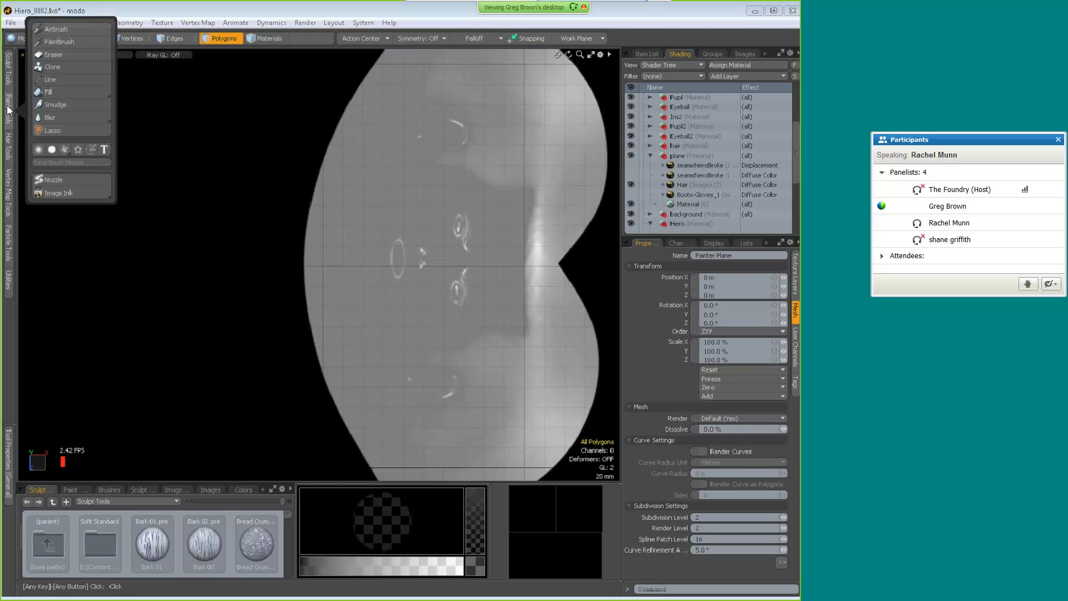
{"action": "left_click", "coordinate": [62, 42]}
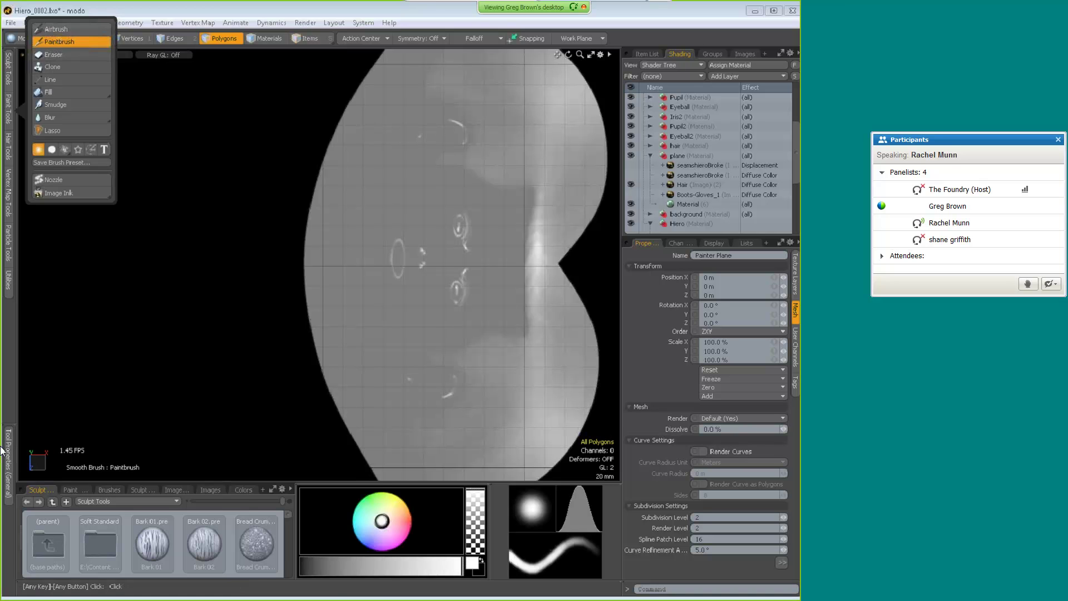
{"action": "mouse_move", "coordinate": [9, 462]}
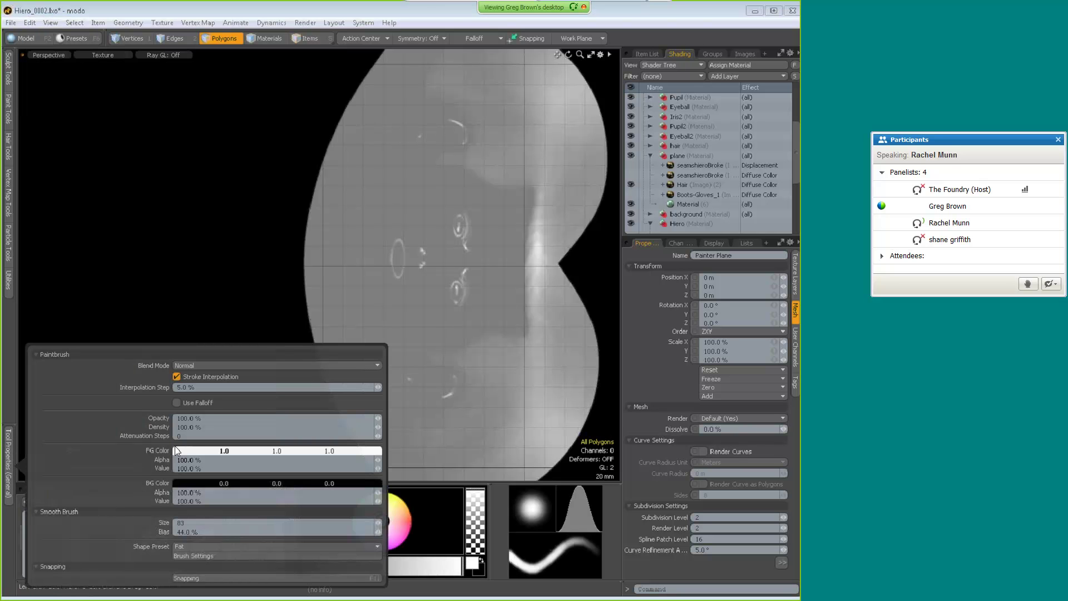
{"action": "mouse_move", "coordinate": [389, 300]}
{"action": "left_mouse_down", "text": "ctrl+alt"}
{"action": "mouse_move", "coordinate": [415, 316]}
{"action": "mouse_move", "coordinate": [409, 325]}
{"action": "left_mouse_up", "text": "ctrl+alt"}
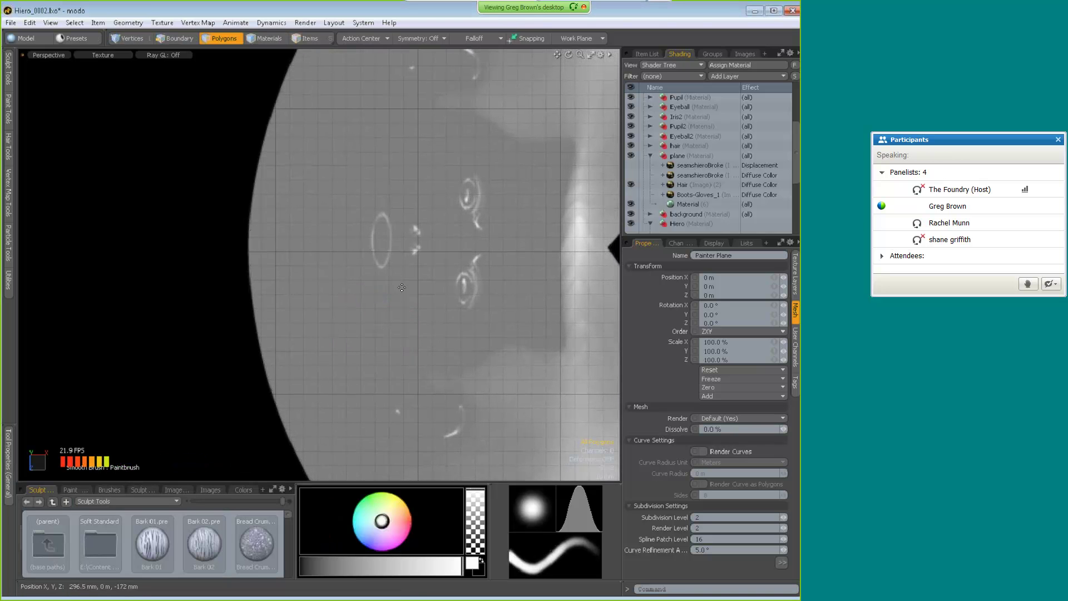
{"action": "left_click", "coordinate": [9, 462]}
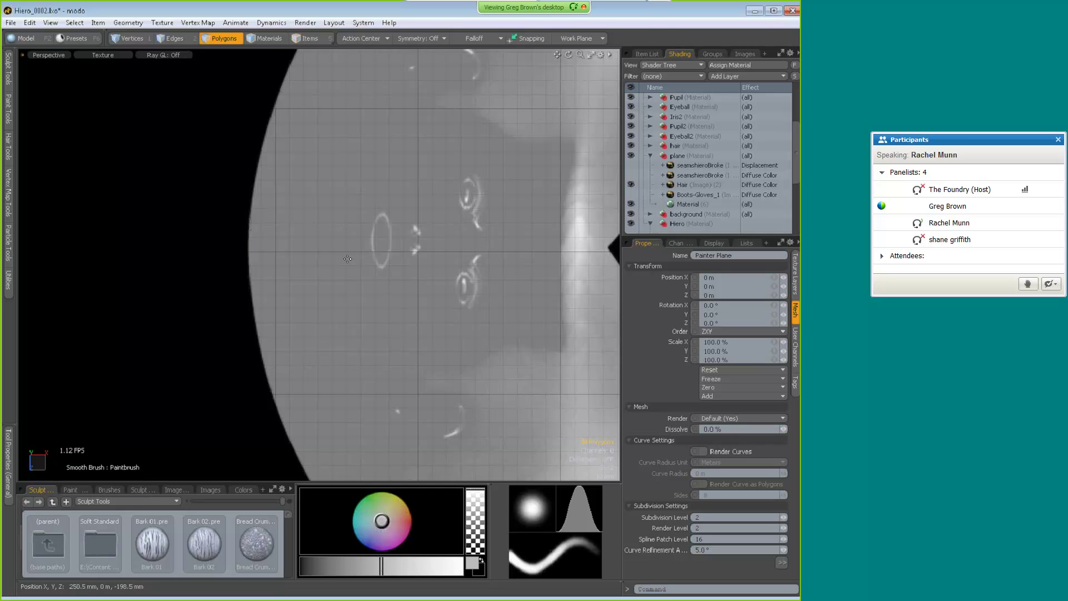
- Select the Hair diffuse image layer, resize the paintbrush and paint mid gray over the eye, nose and mouth details in the baked map
{"action": "right_click_drag", "start_coordinate": [389, 268], "coordinate": [391, 273]}
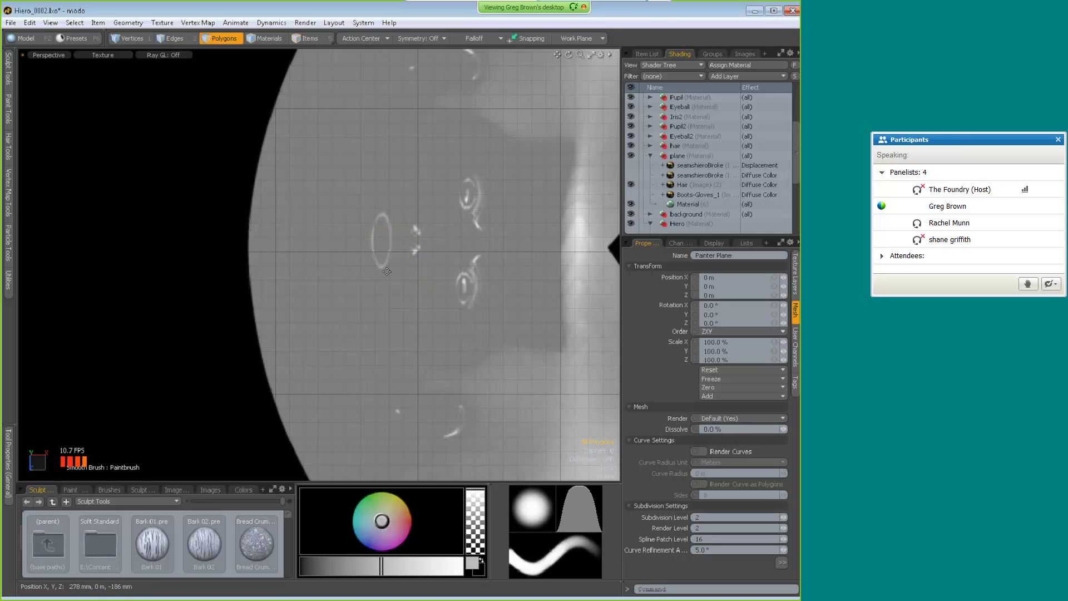
{"action": "left_click", "coordinate": [697, 183]}
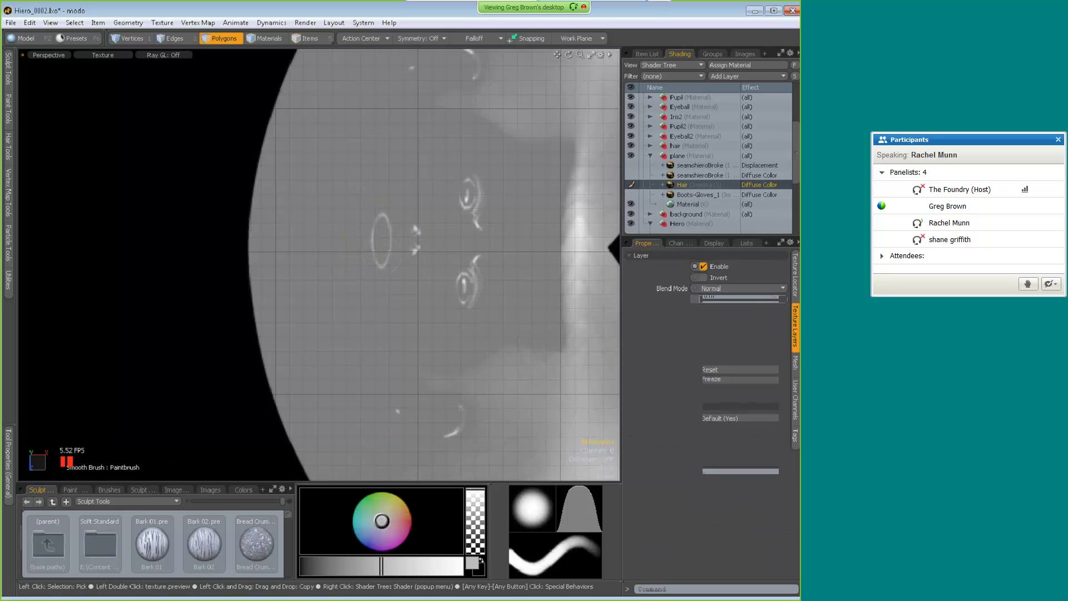
{"action": "right_click_drag", "start_coordinate": [370, 262], "coordinate": [388, 267]}
{"action": "key", "text": "ctrl+z"}
{"action": "key", "text": "ctrl+z"}
{"action": "key", "text": "ctrl+z"}
{"action": "key", "text": "ctrl+z"}
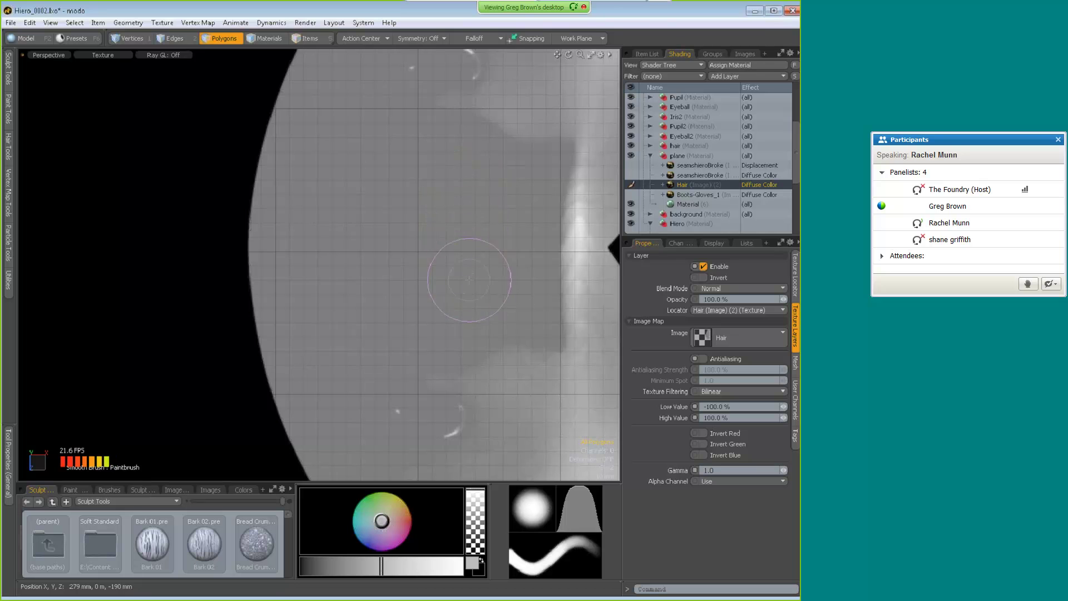
- Paint mid gray over the remaining bright curved marks beside the facial area of the map, adjusting the brush size
{"action": "mouse_move", "coordinate": [399, 306]}
{"action": "middle_mouse_down", "text": "alt"}
{"action": "mouse_move", "coordinate": [409, 235]}
{"action": "mouse_move", "coordinate": [362, 178]}
{"action": "middle_mouse_up", "text": "alt"}
{"action": "right_click_drag", "start_coordinate": [362, 178], "coordinate": [398, 184], "text": "alt"}
{"action": "right_click_drag", "start_coordinate": [382, 317], "coordinate": [369, 318]}
{"action": "mouse_move", "coordinate": [368, 319]}
{"action": "left_mouse_down"}
{"action": "mouse_move", "coordinate": [429, 346]}
{"action": "mouse_move", "coordinate": [459, 334]}
{"action": "mouse_move", "coordinate": [461, 310]}
{"action": "mouse_move", "coordinate": [465, 317]}
{"action": "mouse_move", "coordinate": [424, 327]}
{"action": "left_mouse_up"}
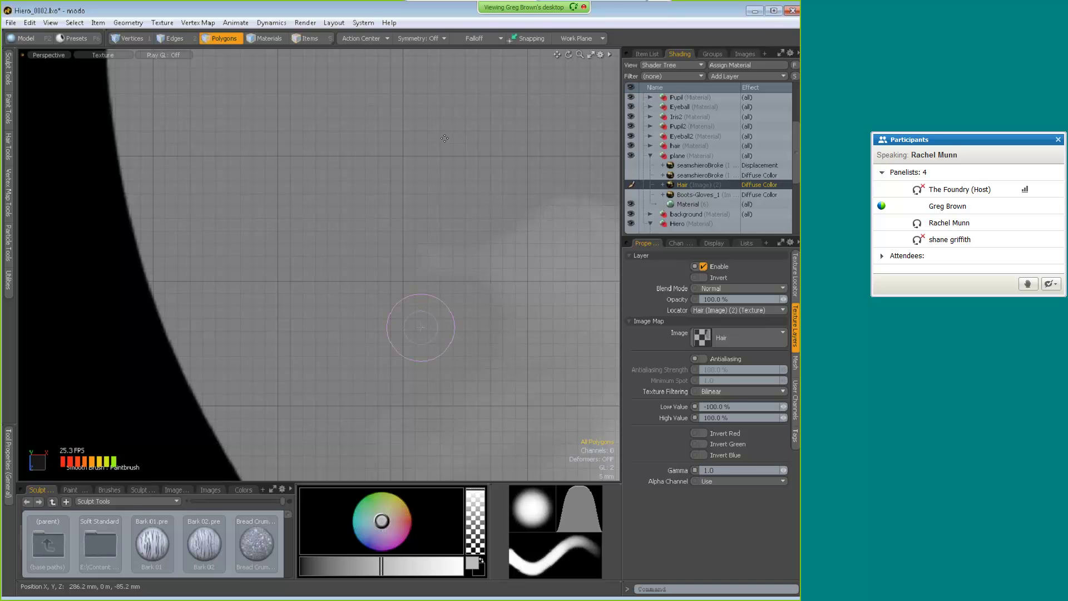
- Paint mid gray over most of the black background around the baked shape, using a larger brush
{"action": "mouse_move", "coordinate": [446, 134]}
{"action": "left_mouse_down", "text": "alt"}
{"action": "mouse_move", "coordinate": [461, 282]}
{"action": "mouse_move", "coordinate": [406, 239]}
{"action": "mouse_move", "coordinate": [442, 250]}
{"action": "mouse_move", "coordinate": [454, 289]}
{"action": "mouse_move", "coordinate": [334, 286]}
{"action": "mouse_move", "coordinate": [323, 265]}
{"action": "left_mouse_up", "text": "alt"}
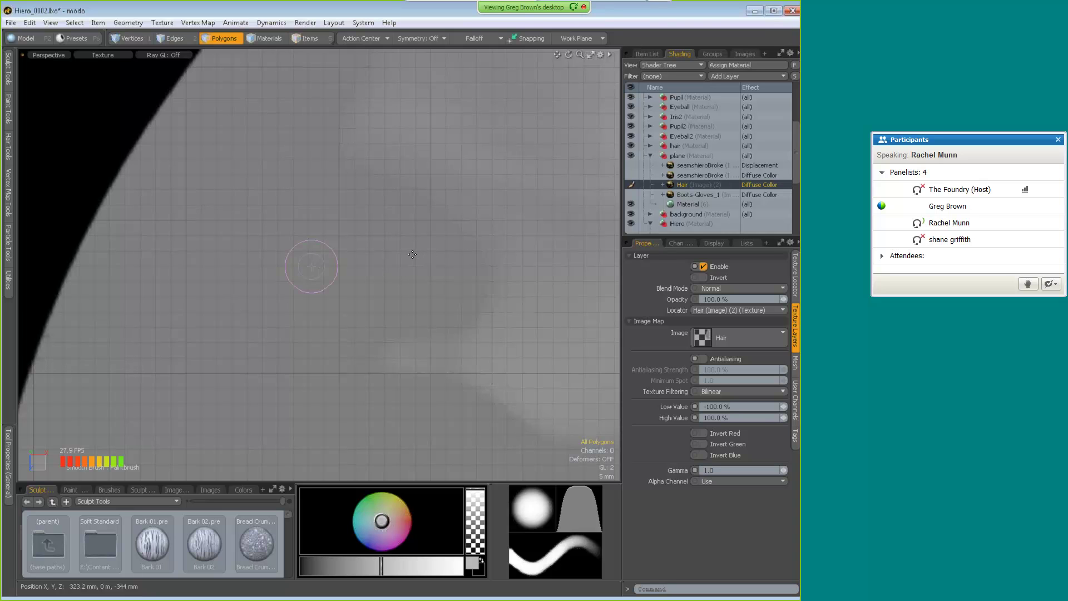
{"action": "right_click_drag", "start_coordinate": [412, 254], "coordinate": [479, 367], "text": "alt"}
{"action": "left_click_drag", "start_coordinate": [512, 382], "coordinate": [439, 287], "text": "alt"}
{"action": "left_click_drag", "start_coordinate": [508, 408], "coordinate": [529, 412], "text": "alt"}
{"action": "right_click_drag", "start_coordinate": [530, 412], "coordinate": [527, 411]}
{"action": "mouse_move", "coordinate": [528, 409]}
{"action": "left_mouse_down"}
{"action": "mouse_move", "coordinate": [233, 390]}
{"action": "mouse_move", "coordinate": [239, 72]}
{"action": "mouse_move", "coordinate": [270, 173]}
{"action": "mouse_move", "coordinate": [262, 353]}
{"action": "mouse_move", "coordinate": [305, 322]}
{"action": "mouse_move", "coordinate": [306, 101]}
{"action": "mouse_move", "coordinate": [340, 109]}
{"action": "mouse_move", "coordinate": [334, 266]}
{"action": "mouse_move", "coordinate": [361, 352]}
{"action": "mouse_move", "coordinate": [540, 346]}
{"action": "mouse_move", "coordinate": [437, 306]}
{"action": "mouse_move", "coordinate": [389, 322]}
{"action": "mouse_move", "coordinate": [385, 128]}
{"action": "mouse_move", "coordinate": [415, 109]}
{"action": "mouse_move", "coordinate": [428, 314]}
{"action": "mouse_move", "coordinate": [570, 323]}
{"action": "mouse_move", "coordinate": [462, 323]}
{"action": "mouse_move", "coordinate": [412, 273]}
{"action": "mouse_move", "coordinate": [428, 234]}
{"action": "mouse_move", "coordinate": [445, 87]}
{"action": "left_mouse_up"}
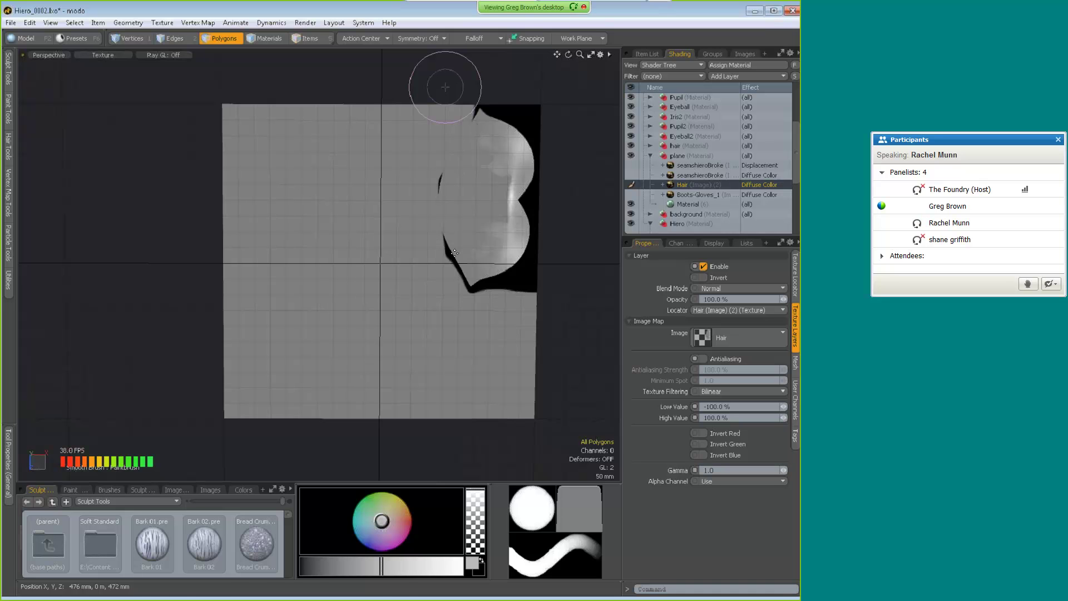
- Cover the leftover black slivers along the inner edge of the hair area with mid gray strokes
{"action": "left_click_drag", "start_coordinate": [463, 254], "coordinate": [604, 319], "text": "ctrl+alt"}
{"action": "right_click_drag", "start_coordinate": [475, 406], "coordinate": [487, 414]}
{"action": "mouse_move", "coordinate": [490, 396]}
{"action": "left_mouse_down"}
{"action": "mouse_move", "coordinate": [472, 401]}
{"action": "mouse_move", "coordinate": [430, 333]}
{"action": "mouse_move", "coordinate": [400, 210]}
{"action": "left_mouse_up"}
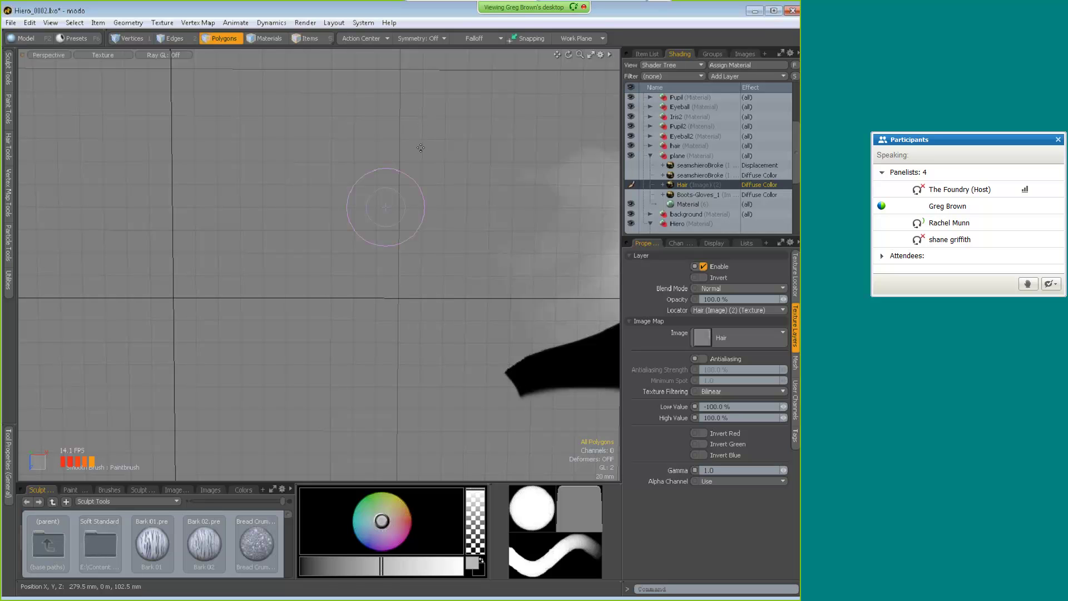
{"action": "left_click_drag", "start_coordinate": [420, 151], "coordinate": [398, 192], "text": "alt"}
{"action": "mouse_move", "coordinate": [412, 311]}
{"action": "left_mouse_down"}
{"action": "mouse_move", "coordinate": [406, 281]}
{"action": "mouse_move", "coordinate": [442, 162]}
{"action": "mouse_move", "coordinate": [520, 67]}
{"action": "mouse_move", "coordinate": [579, 61]}
{"action": "left_mouse_up"}
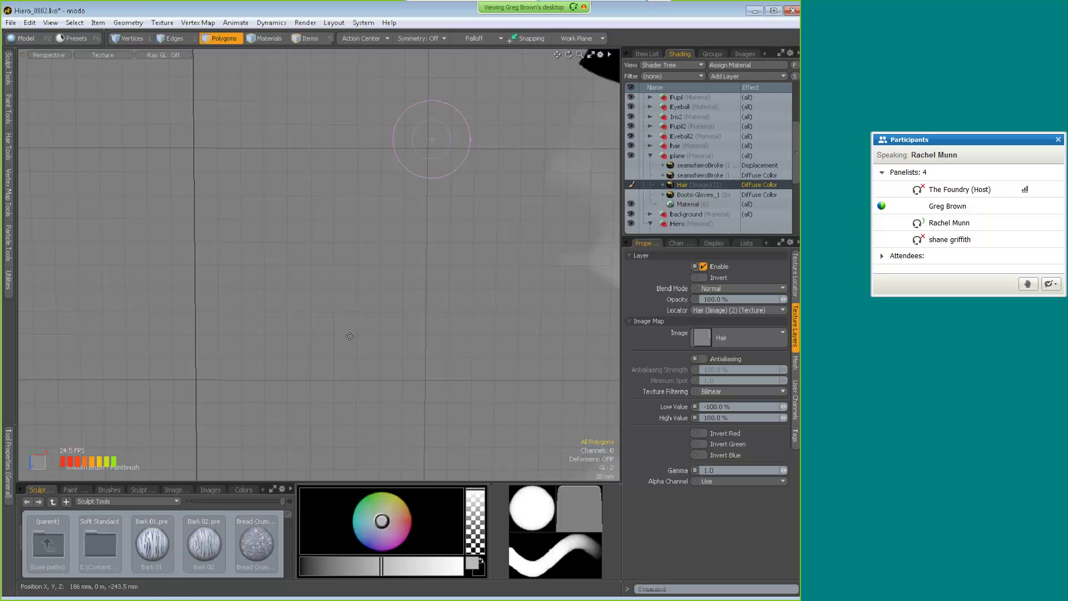
{"action": "right_click_drag", "start_coordinate": [390, 309], "coordinate": [438, 410], "text": "alt"}
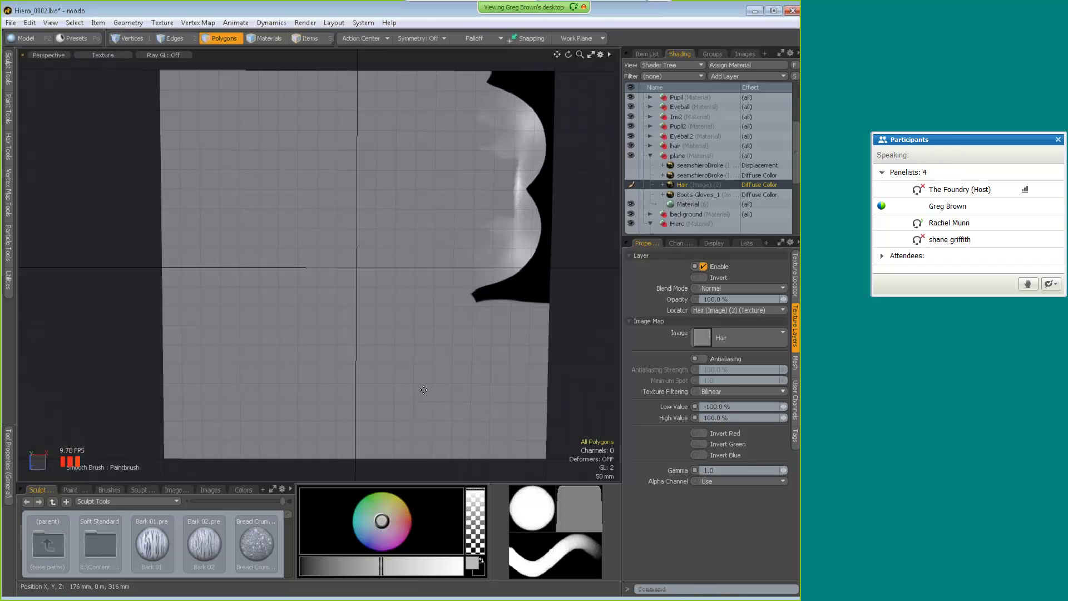
- Make the first Hiero mesh visible in the item list and select it
{"action": "left_click", "coordinate": [646, 54]}
{"action": "scroll", "coordinate": [693, 176], "scroll_direction": "down", "scroll_amount": 1}
{"action": "scroll", "coordinate": [687, 171], "scroll_direction": "up", "scroll_amount": 1}
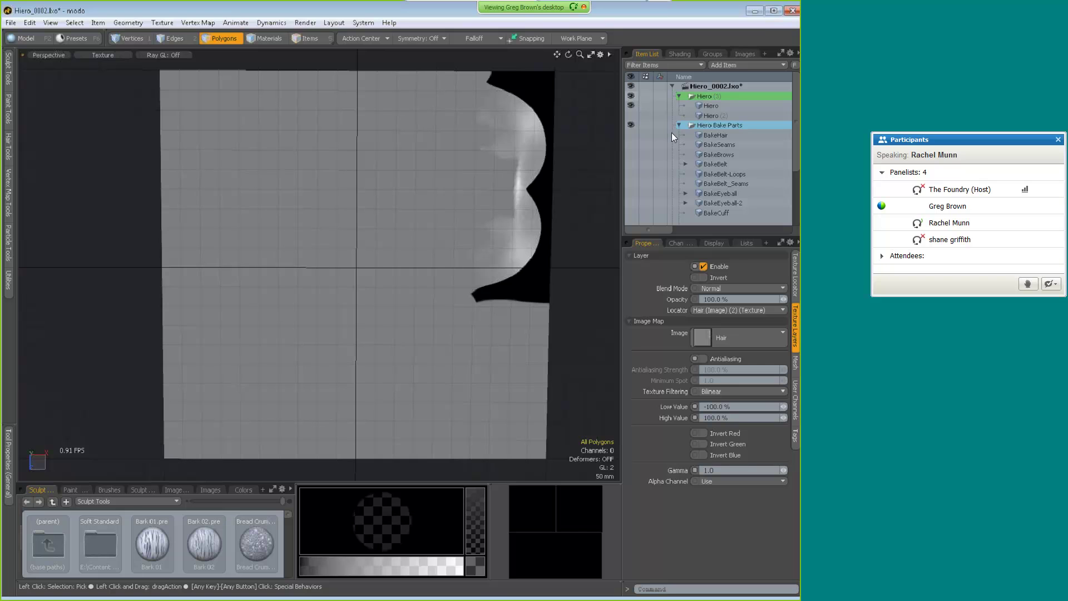
{"action": "left_click_drag", "start_coordinate": [412, 223], "coordinate": [439, 341], "text": "alt"}
{"action": "left_click", "coordinate": [711, 105]}
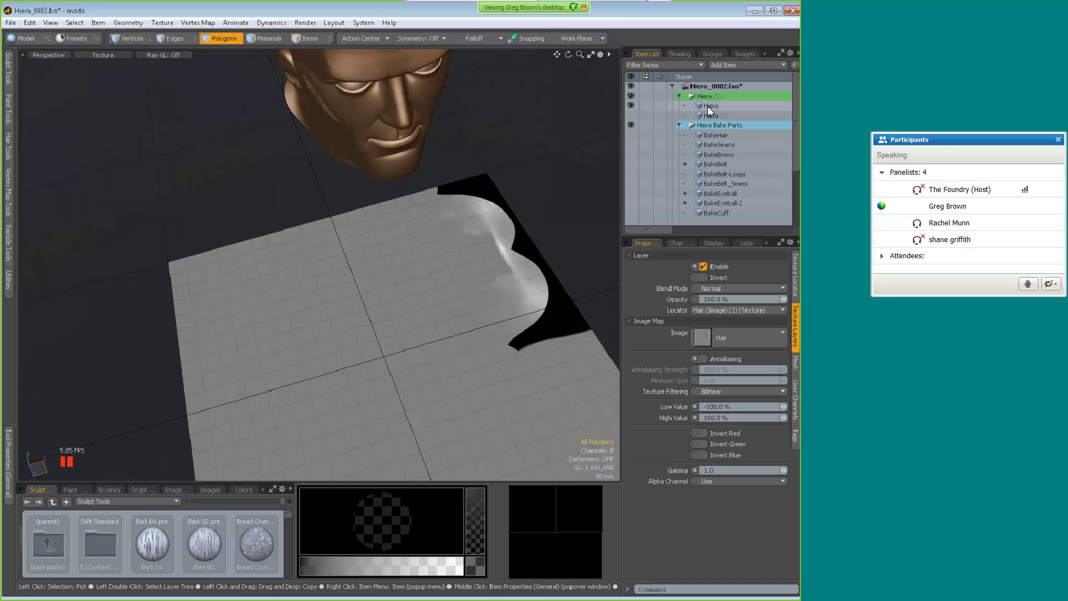
- Examine the displaced hair and the face of the Hiero mesh up close and from several angles
{"action": "left_click_drag", "start_coordinate": [453, 132], "coordinate": [212, 183], "text": "alt"}
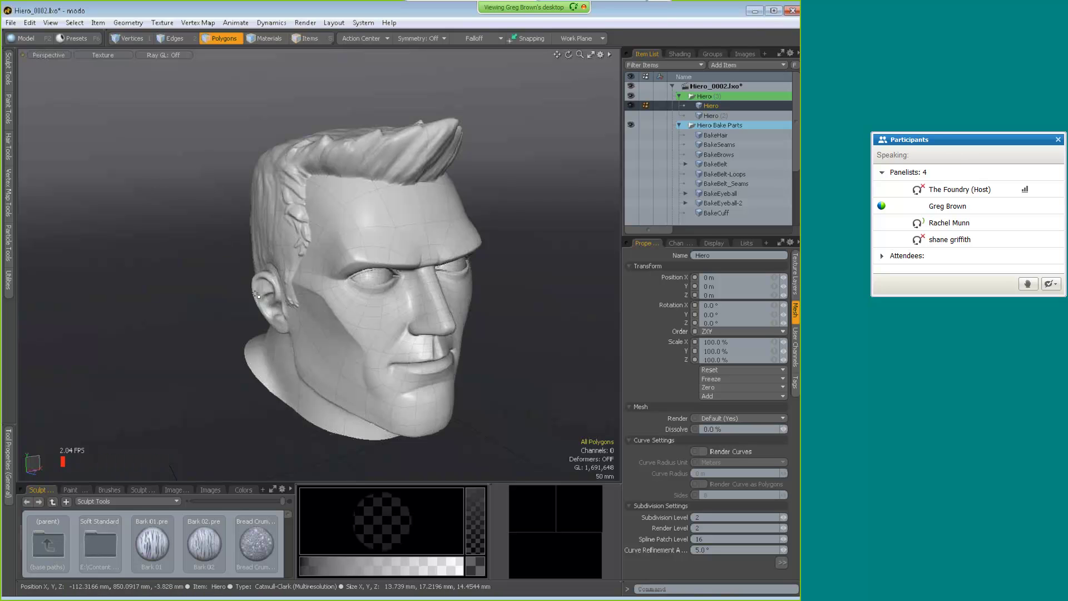
{"action": "left_click_drag", "start_coordinate": [440, 334], "coordinate": [445, 423], "text": "alt"}
{"action": "scroll", "coordinate": [389, 310], "scroll_direction": "up", "scroll_amount": 5}
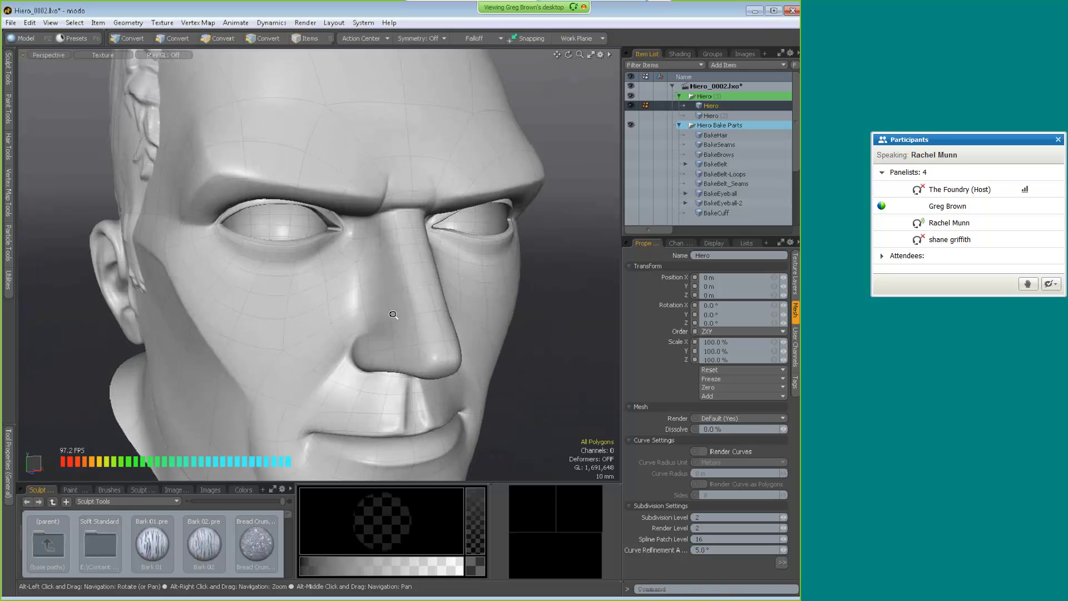
{"action": "middle_click_drag", "start_coordinate": [410, 317], "coordinate": [421, 327], "text": "alt"}
{"action": "left_click_drag", "start_coordinate": [420, 327], "coordinate": [456, 270], "text": "alt"}
{"action": "scroll", "coordinate": [436, 268], "scroll_direction": "up", "scroll_amount": 6}
{"action": "key", "text": "a"}
{"action": "left_click_drag", "start_coordinate": [390, 223], "coordinate": [350, 201], "text": "alt"}
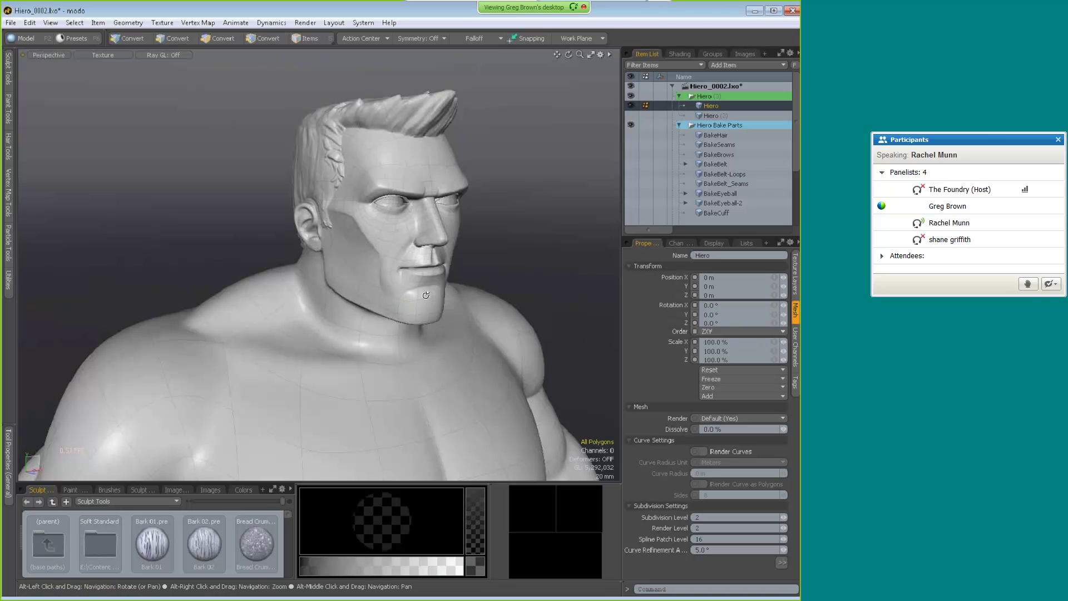
- Render a preview of Hiero's head to check the hair displacement, and close the preview window
{"action": "right_click_drag", "start_coordinate": [427, 295], "coordinate": [433, 323], "text": "alt"}
{"action": "key", "text": "F9"}
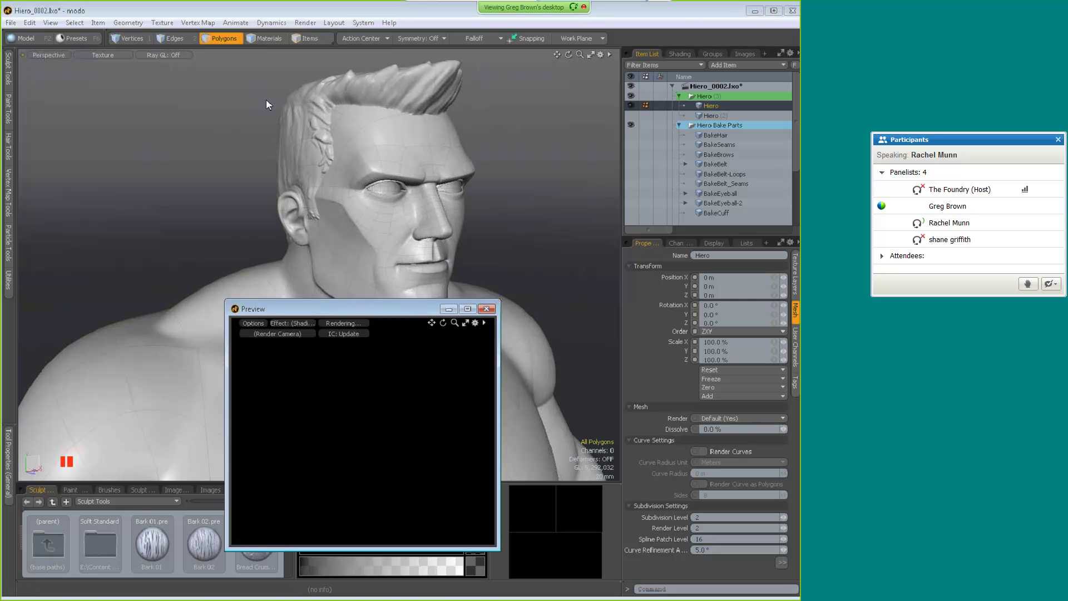
{"action": "left_click_drag", "start_coordinate": [266, 105], "coordinate": [266, 105]}
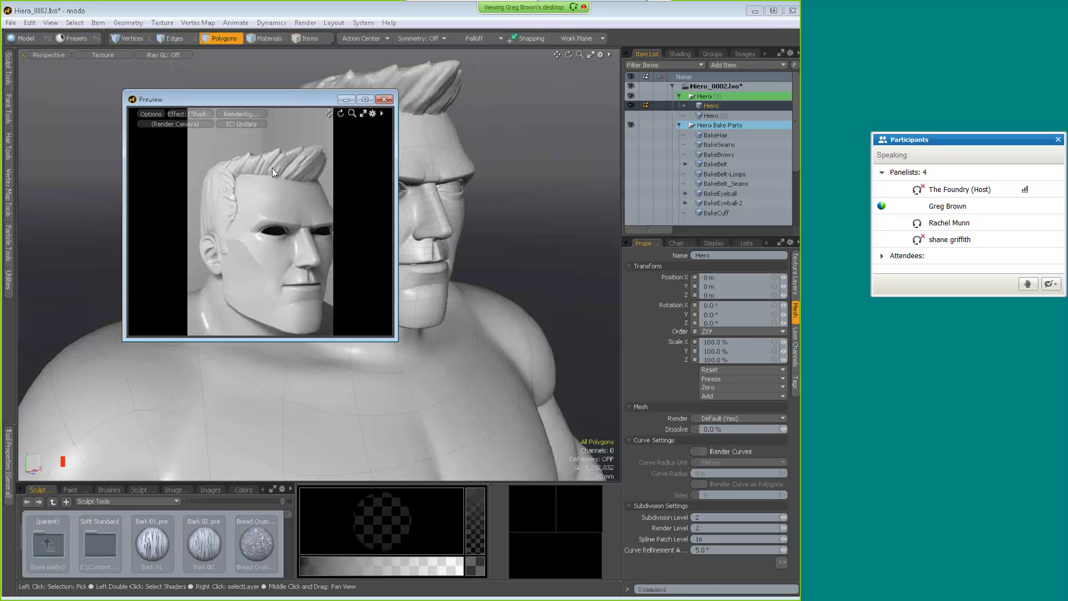
{"action": "left_click", "coordinate": [386, 102]}
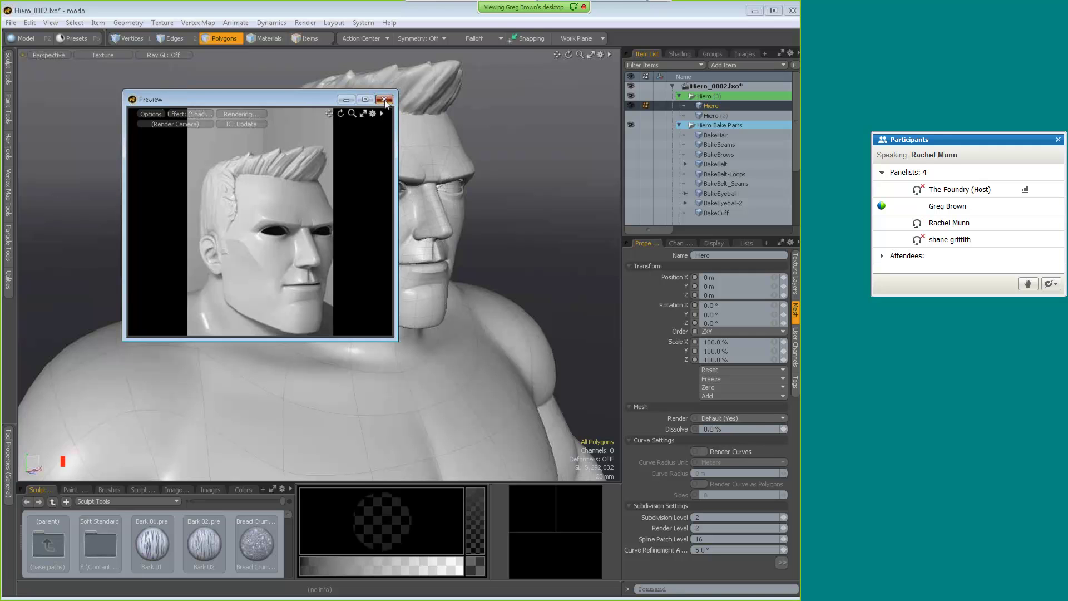
- Inspect the displacement layers of the Hiero material and their effect on the torso, belt and glove cuff
{"action": "left_click", "coordinate": [681, 54]}
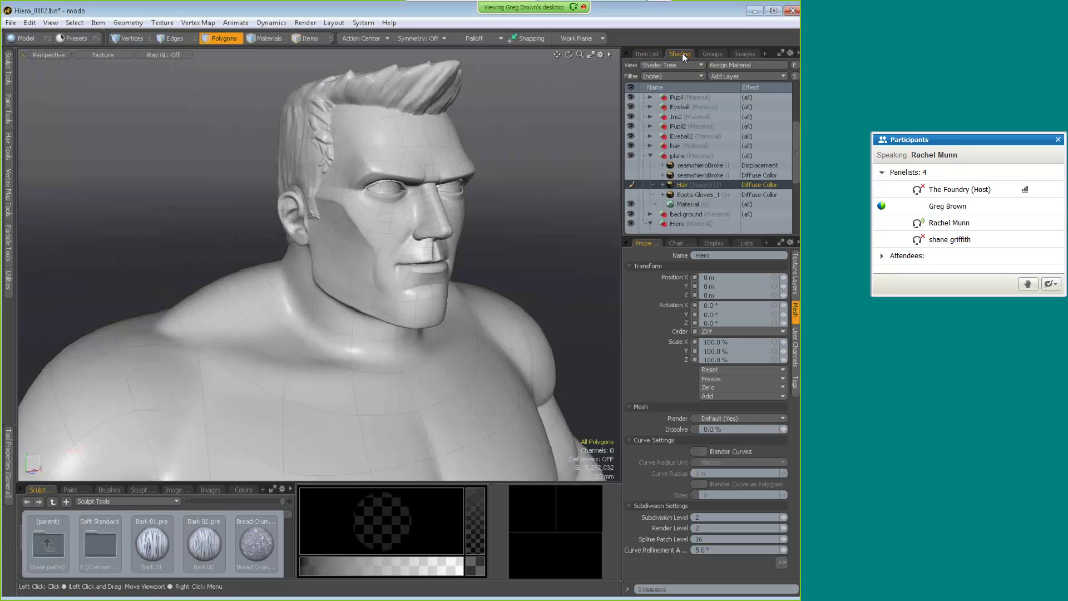
{"action": "scroll", "coordinate": [681, 108], "scroll_direction": "down", "scroll_amount": 3}
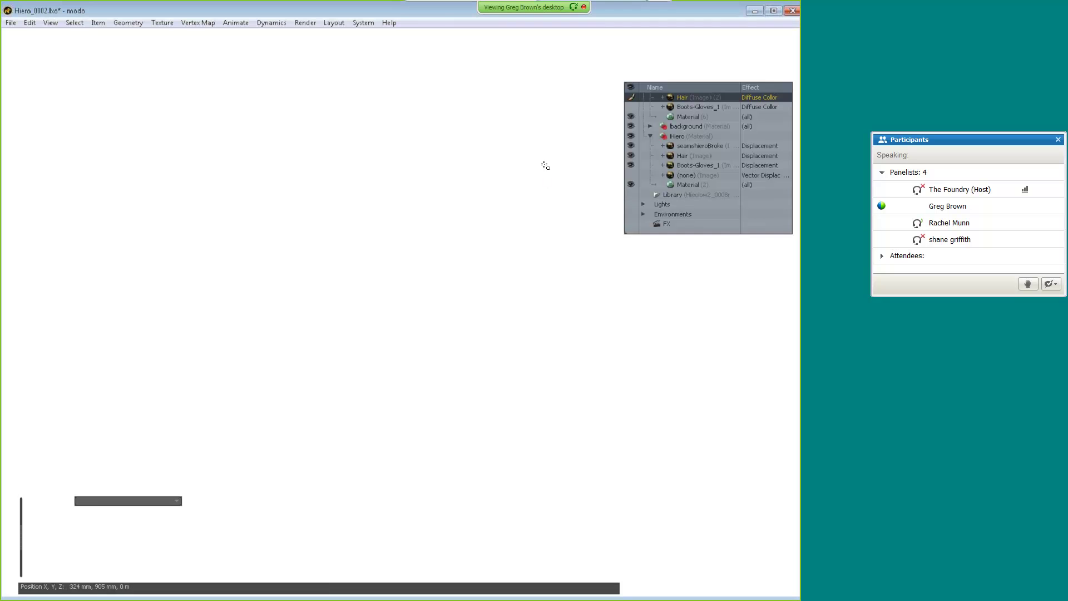
{"action": "scroll", "coordinate": [480, 223], "scroll_direction": "down", "scroll_amount": 5}
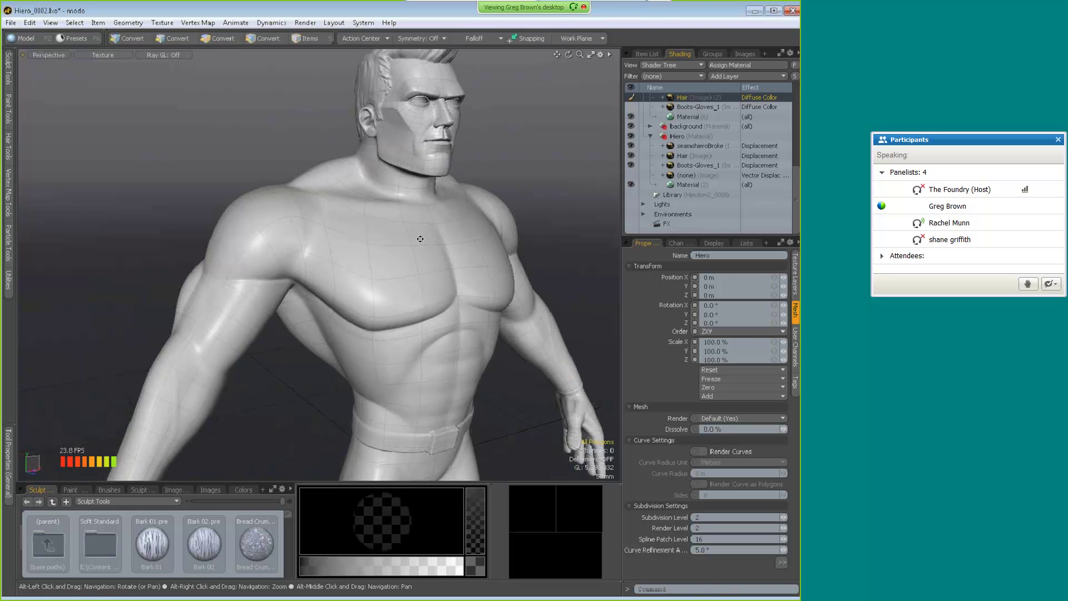
{"action": "scroll", "coordinate": [324, 232], "scroll_direction": "up", "scroll_amount": 4}
{"action": "scroll", "coordinate": [348, 259], "scroll_direction": "up", "scroll_amount": 6}
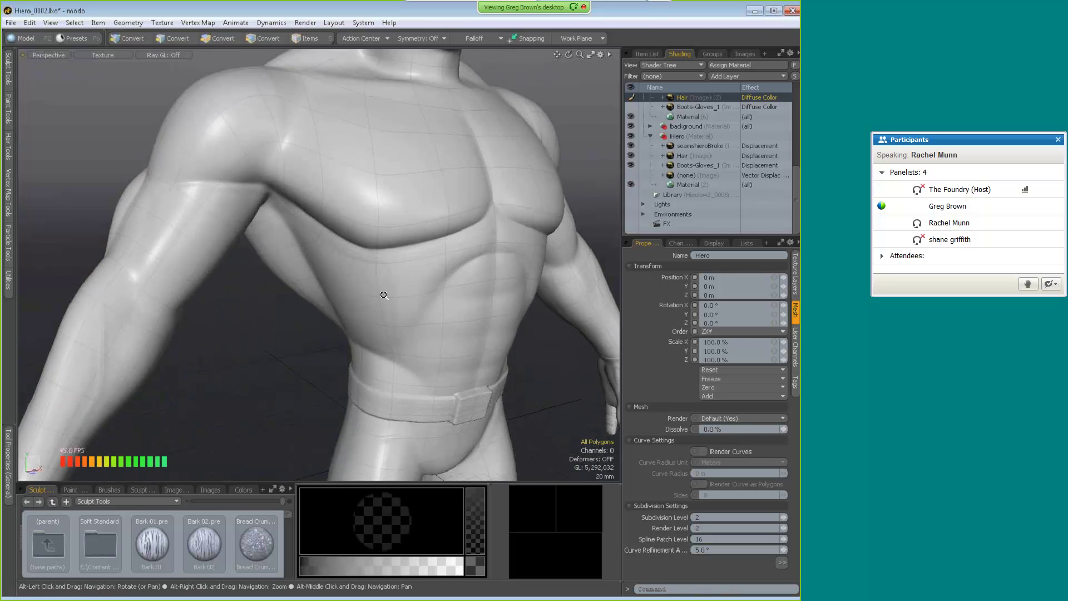
{"action": "scroll", "coordinate": [418, 229], "scroll_direction": "down", "scroll_amount": 5}
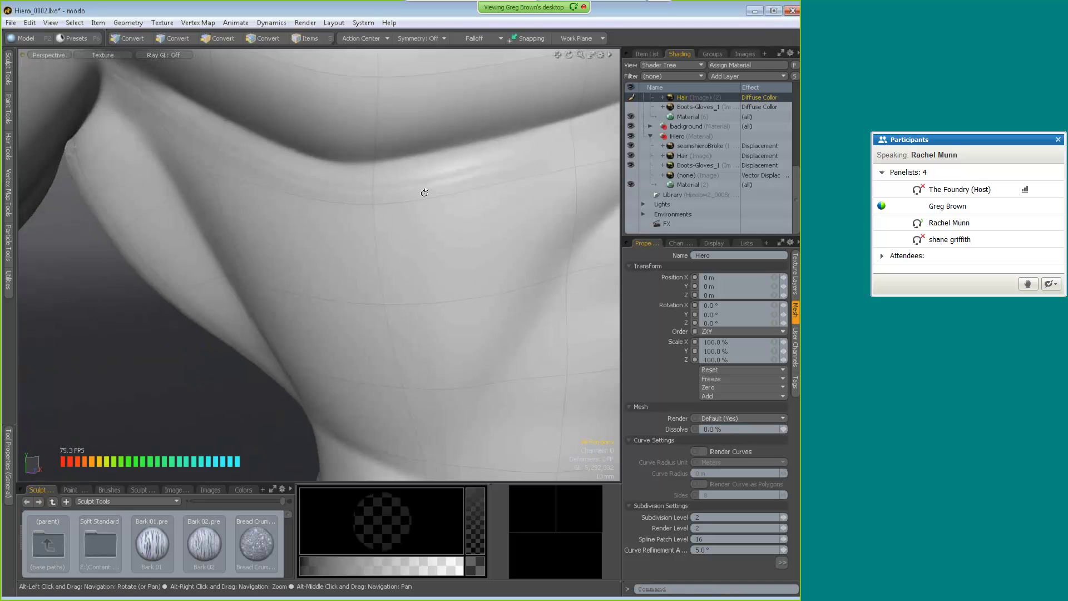
{"action": "left_click_drag", "start_coordinate": [382, 216], "coordinate": [234, 269], "text": "alt"}
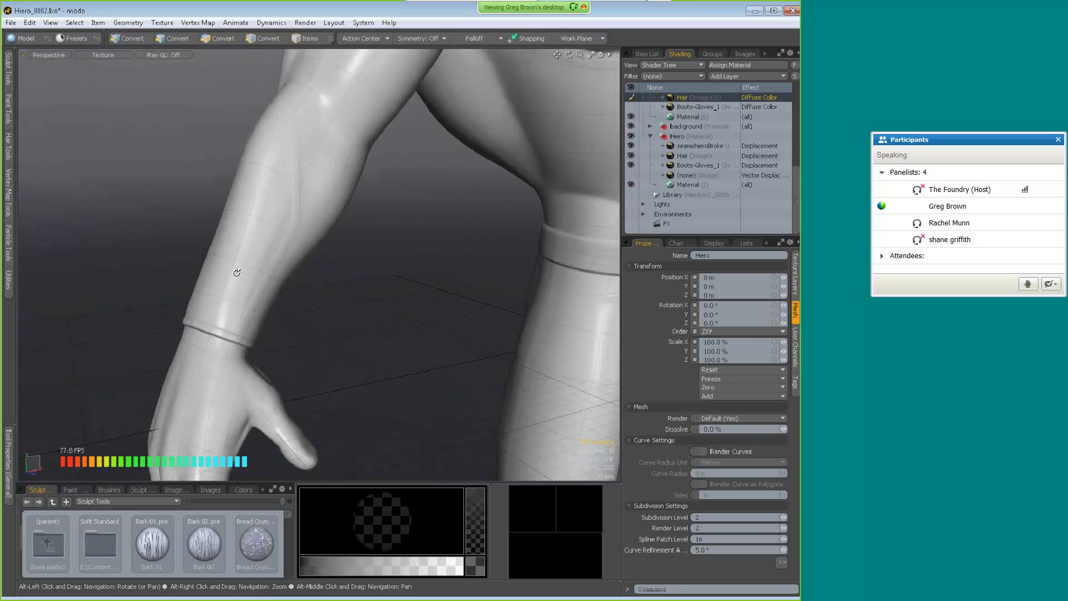
{"action": "scroll", "coordinate": [234, 269], "scroll_direction": "down", "scroll_amount": 5}
{"action": "left_click_drag", "start_coordinate": [224, 63], "coordinate": [418, 275], "text": "alt"}
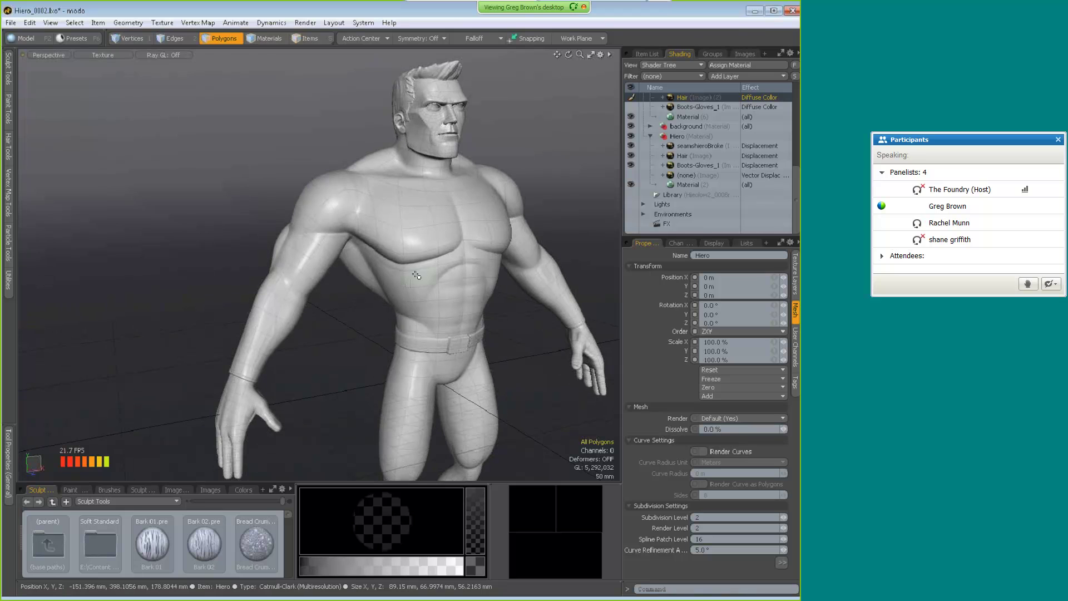
- Reopen the render preview, enlarge it, inspect the belt, glove cuff and full body, and close it
{"action": "key", "text": "F8"}
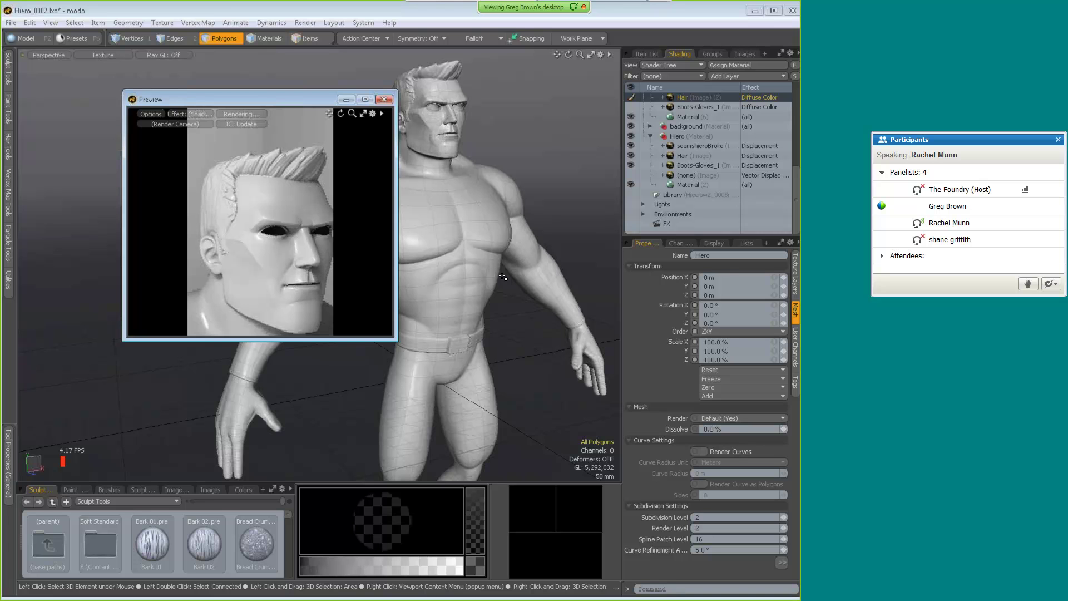
{"action": "key", "text": "alt"}
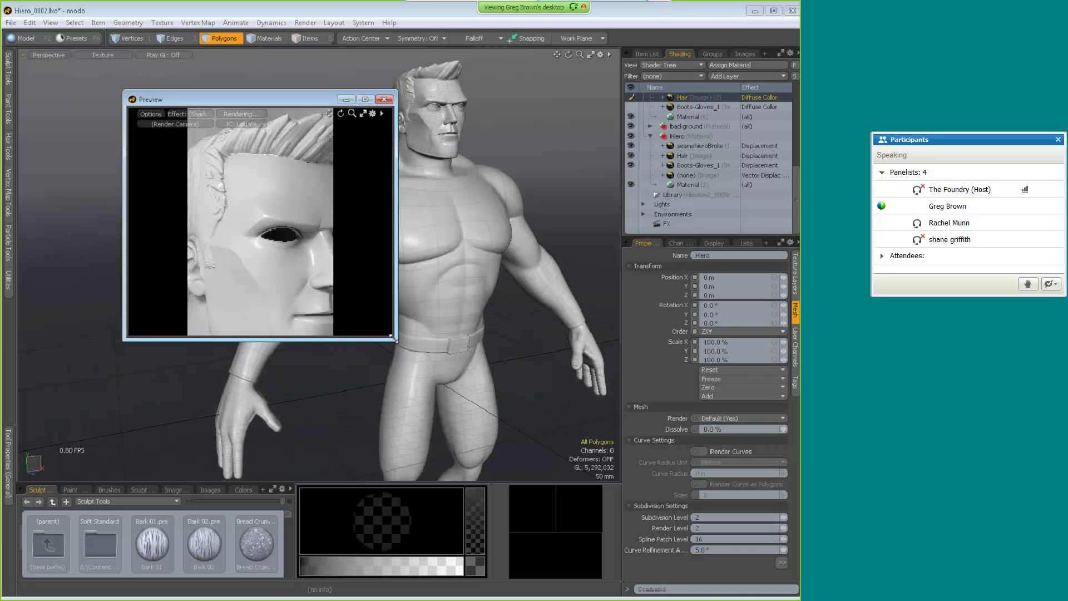
{"action": "left_click_drag", "start_coordinate": [503, 440], "coordinate": [505, 442]}
{"action": "left_click_drag", "start_coordinate": [345, 311], "coordinate": [301, 350], "text": "alt"}
{"action": "middle_click_drag", "start_coordinate": [301, 349], "coordinate": [379, 170], "text": "alt"}
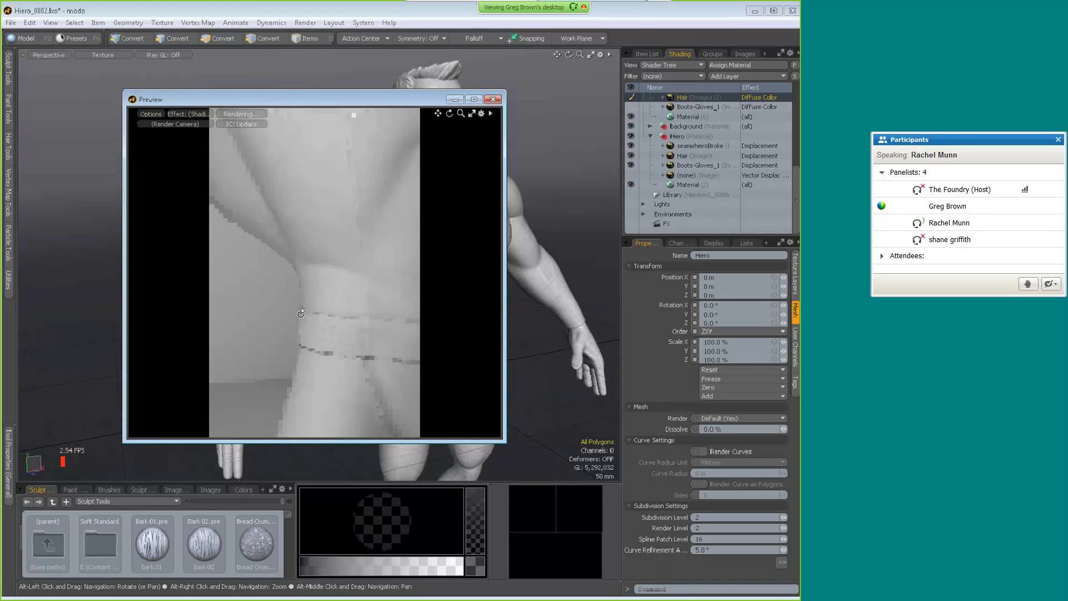
{"action": "right_click_drag", "start_coordinate": [334, 337], "coordinate": [244, 292], "text": "alt"}
{"action": "middle_click_drag", "start_coordinate": [243, 292], "coordinate": [334, 317], "text": "alt"}
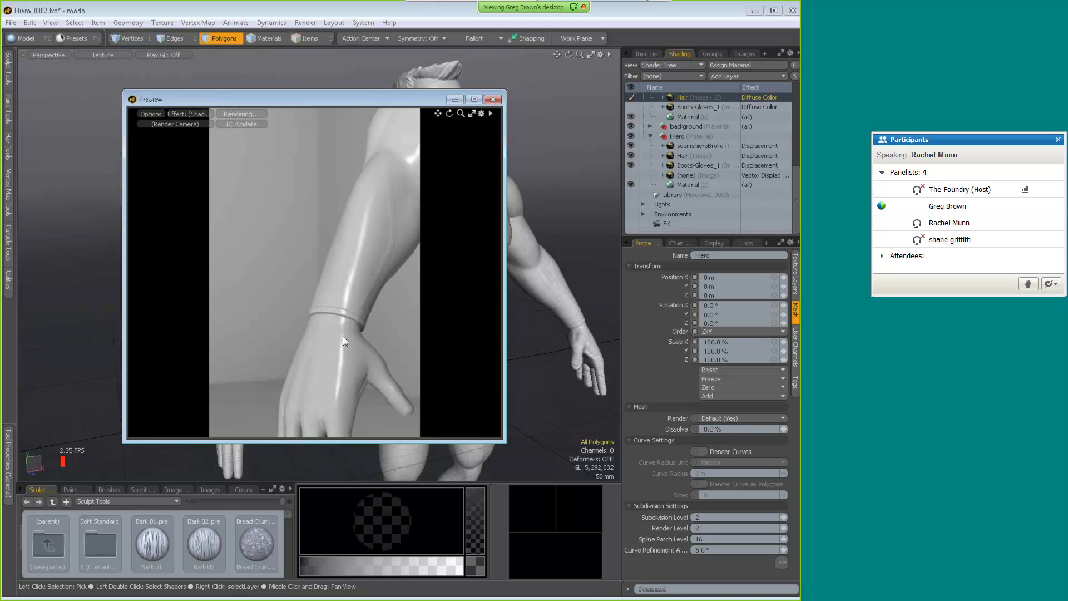
{"action": "left_click_drag", "start_coordinate": [396, 297], "coordinate": [319, 303], "text": "alt"}
{"action": "mouse_move", "coordinate": [320, 303]}
{"action": "right_mouse_down", "text": "alt"}
{"action": "mouse_move", "coordinate": [233, 331]}
{"action": "mouse_move", "coordinate": [318, 290]}
{"action": "right_mouse_up", "text": "alt"}
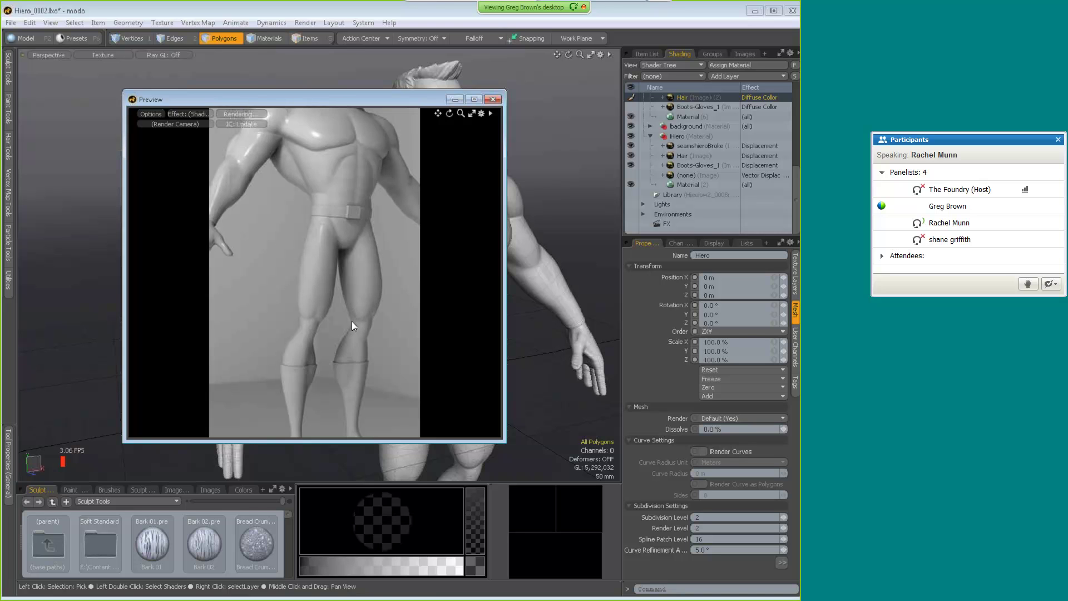
{"action": "left_click_drag", "start_coordinate": [345, 186], "coordinate": [337, 251], "text": "alt"}
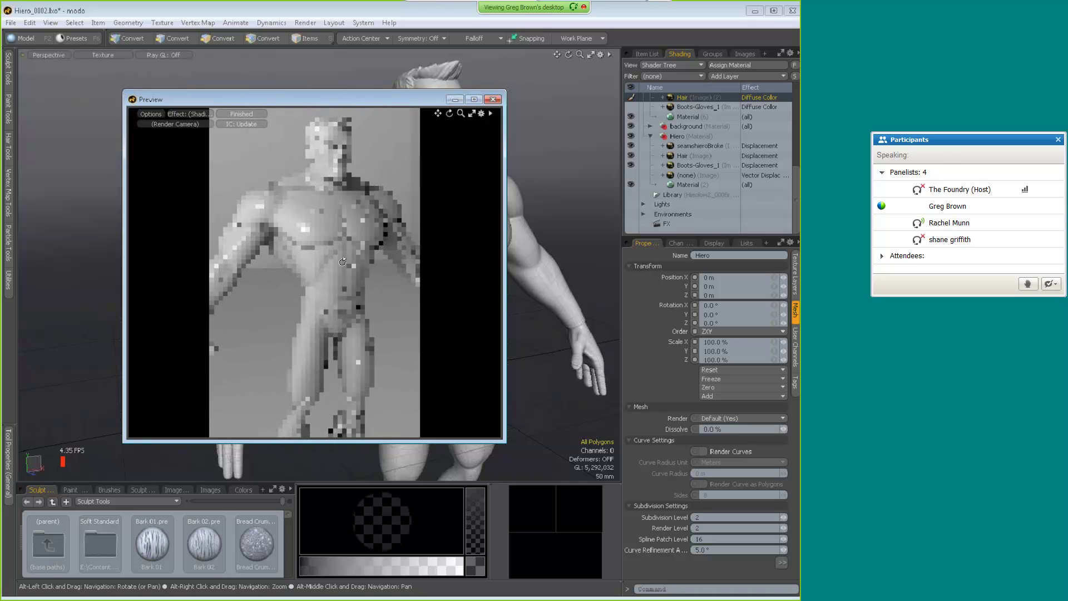
{"action": "left_click", "coordinate": [493, 99]}
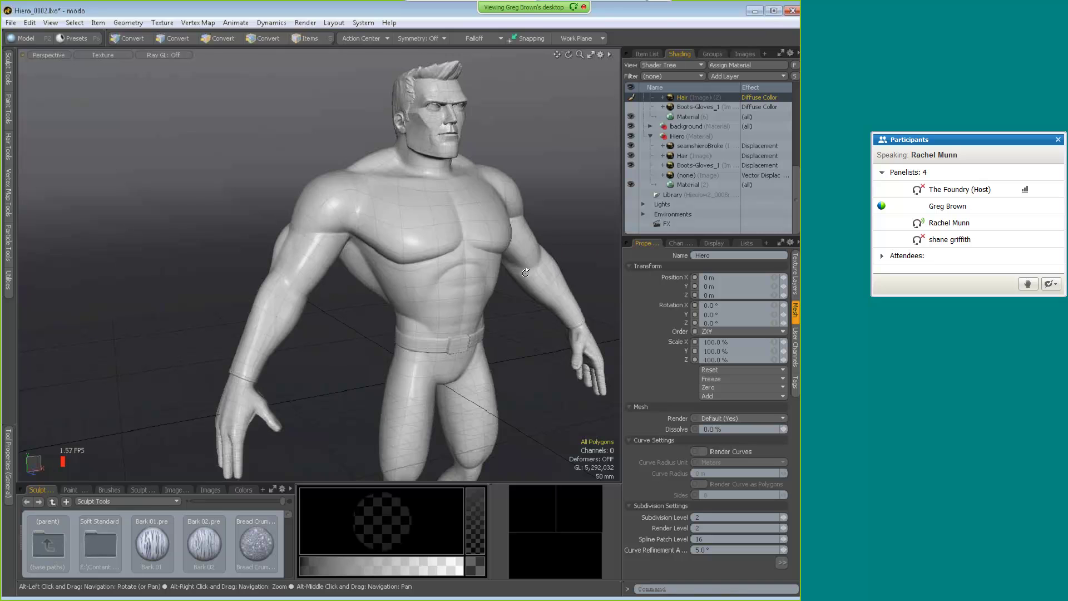
- Switch the workspace to the Topo Editor layout through the layout pie menu
{"action": "right_click_drag", "start_coordinate": [423, 267], "coordinate": [437, 253], "text": "alt"}
{"action": "left_click_drag", "start_coordinate": [437, 253], "coordinate": [295, 194], "text": "alt"}
{"action": "key", "text": "ctrl"}
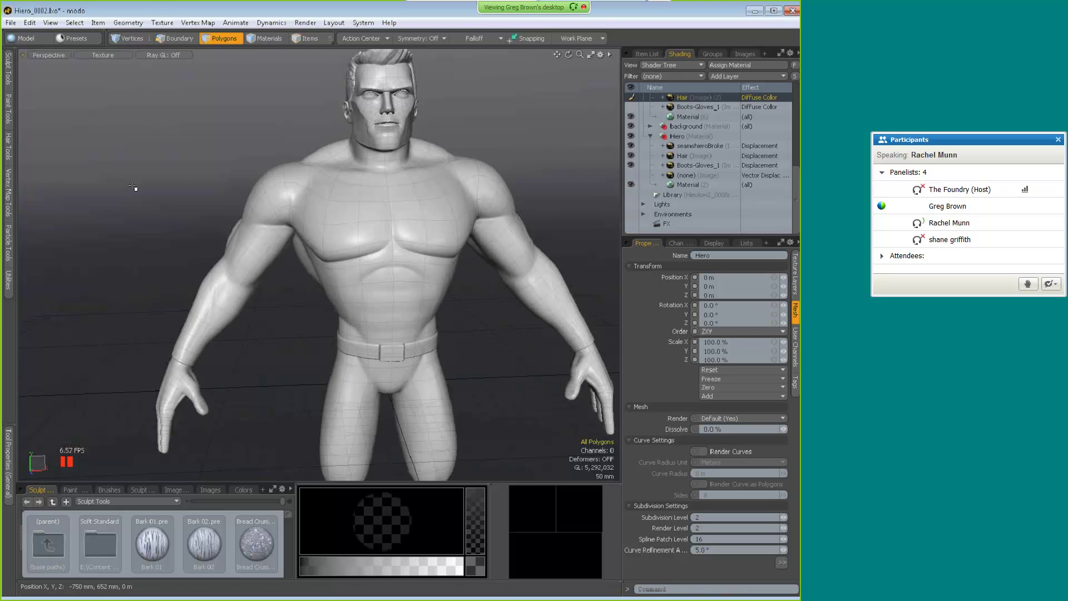
{"action": "key", "text": "ctrl+Tab"}
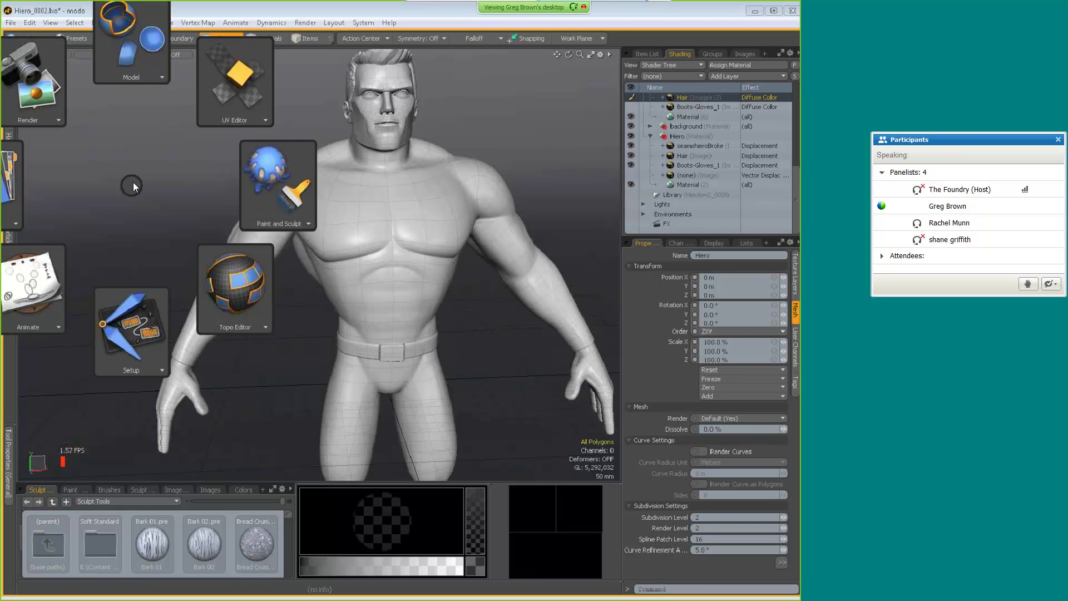
{"action": "left_click", "coordinate": [133, 182]}
{"action": "key", "text": "ctrl+Tab"}
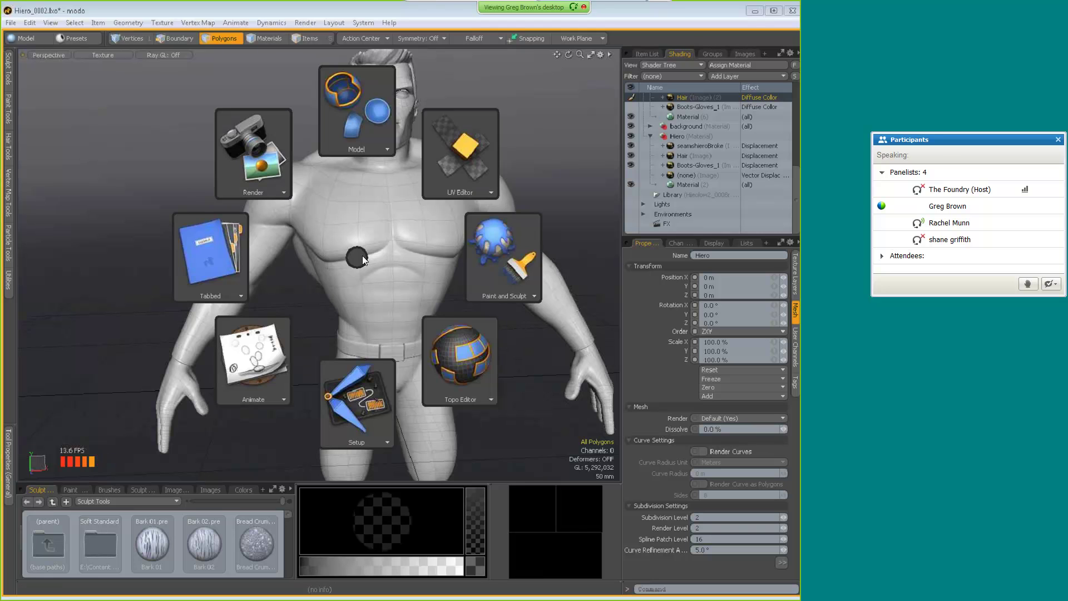
{"action": "left_click", "coordinate": [461, 362]}
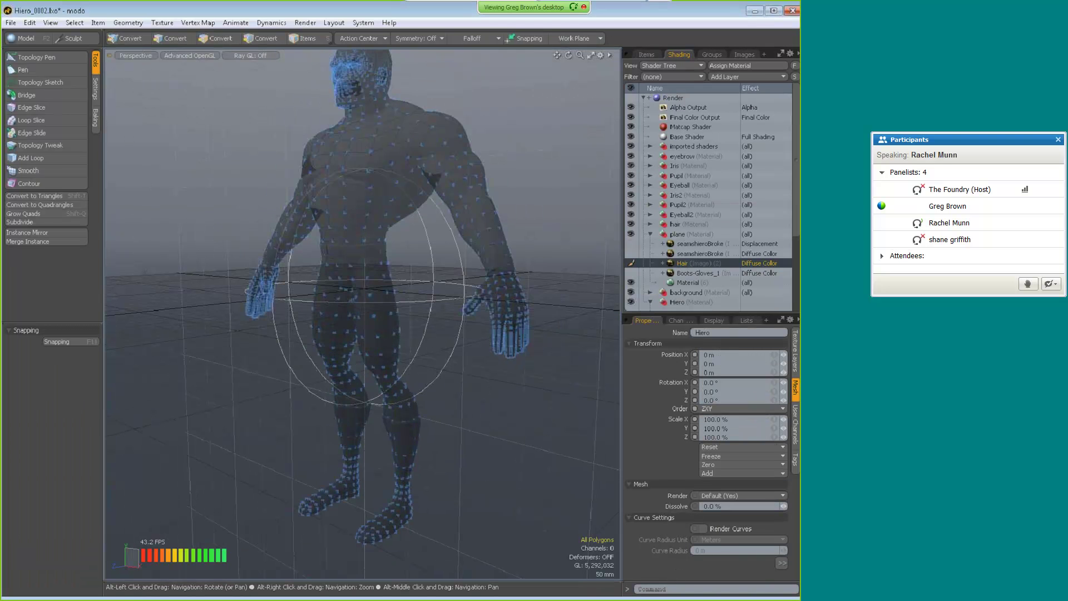
- Draw a curved strip of three quads on the empty Mesh item with the Topology Pen, across the chest just below the neck
{"action": "left_click_drag", "start_coordinate": [480, 321], "coordinate": [495, 295], "text": "alt"}
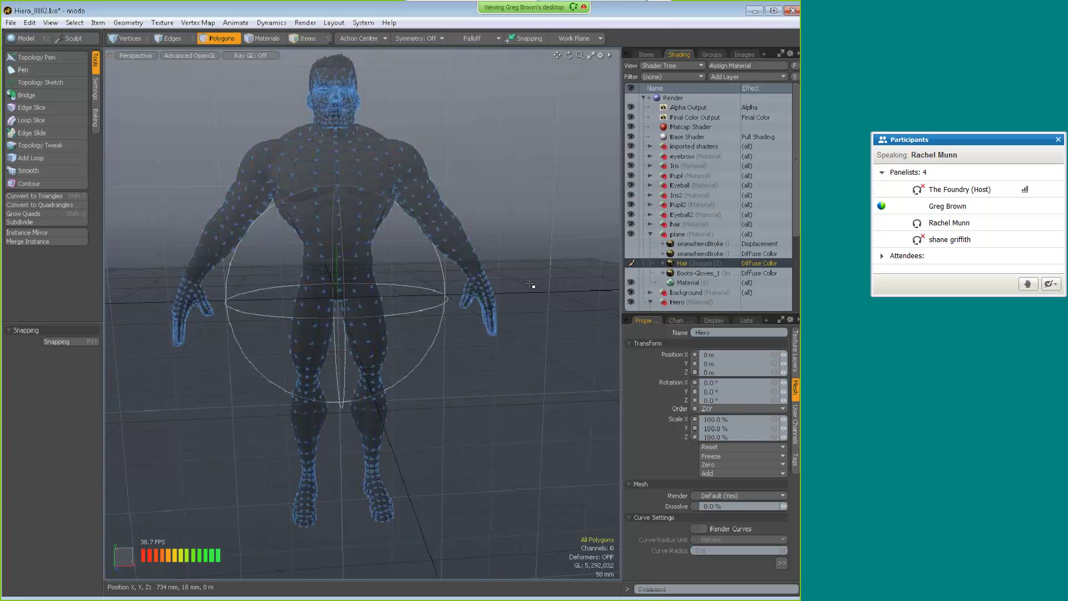
{"action": "scroll", "coordinate": [693, 223], "scroll_direction": "down", "scroll_amount": 3}
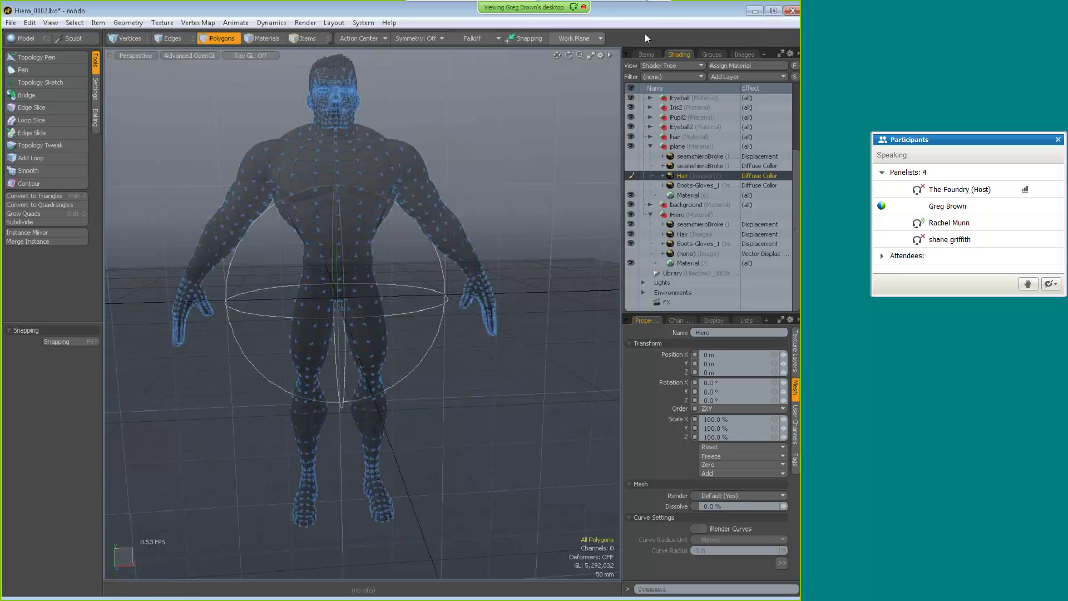
{"action": "left_click", "coordinate": [647, 55]}
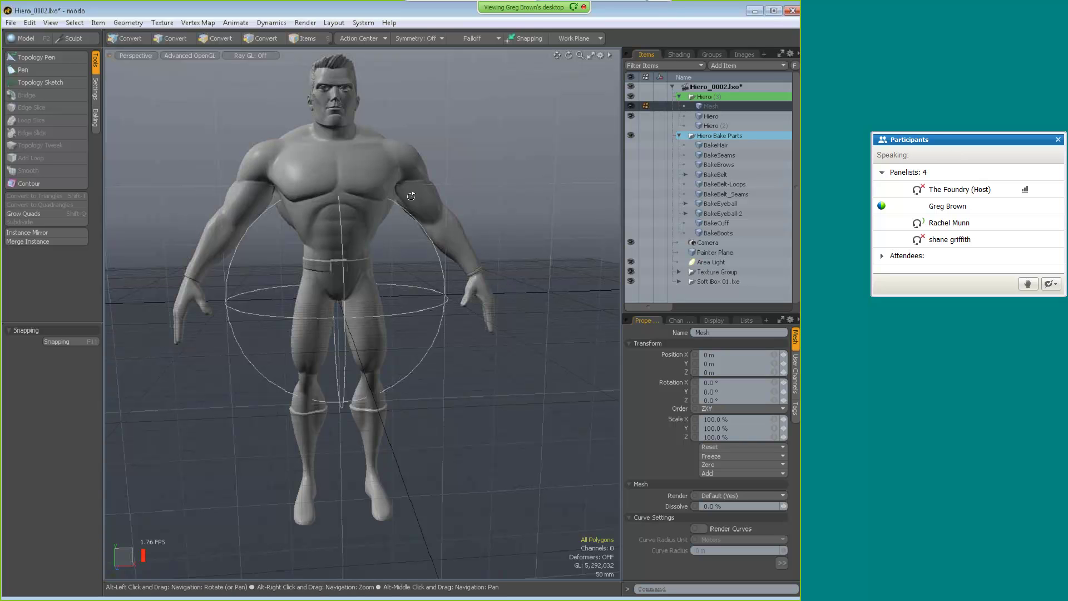
{"action": "left_click_drag", "start_coordinate": [410, 195], "coordinate": [434, 212], "text": "alt"}
{"action": "scroll", "coordinate": [389, 210], "scroll_direction": "up", "scroll_amount": 6}
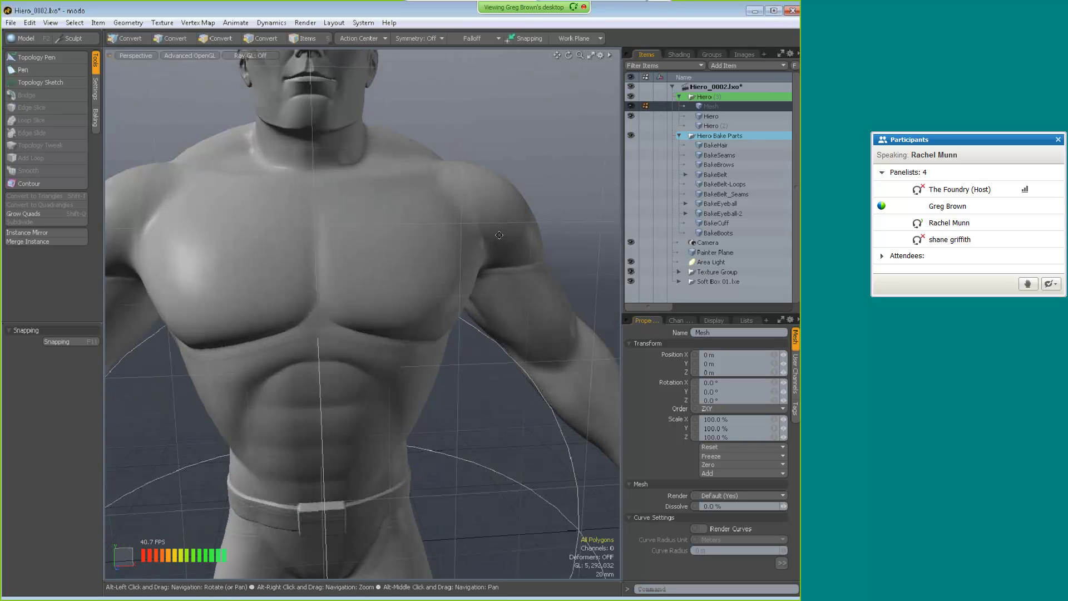
{"action": "middle_click_drag", "start_coordinate": [378, 208], "coordinate": [272, 184], "text": "alt"}
{"action": "left_click", "coordinate": [46, 59]}
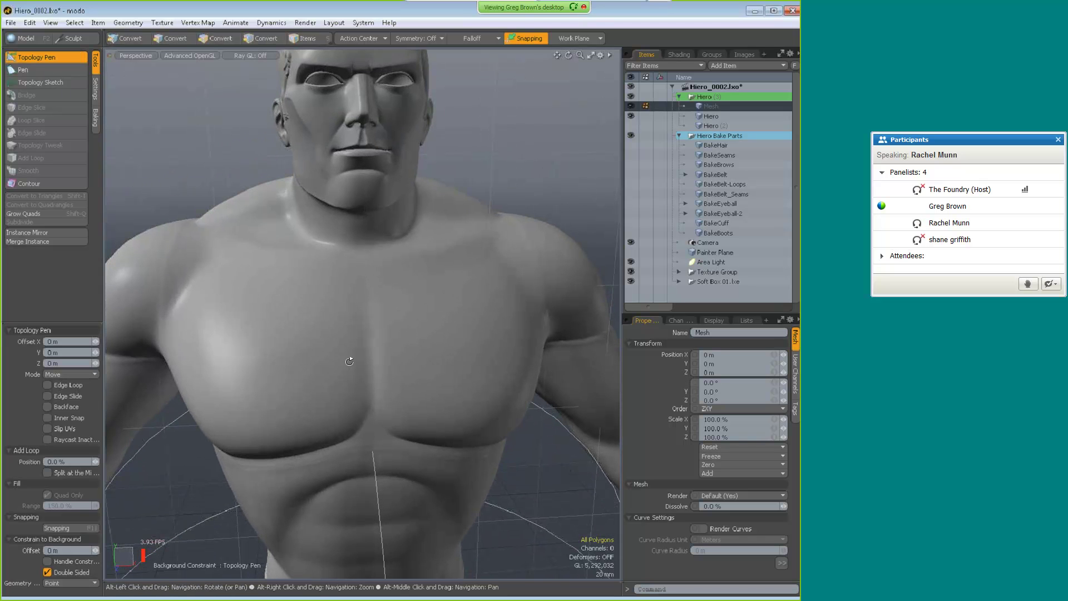
{"action": "left_click_drag", "start_coordinate": [352, 357], "coordinate": [355, 236], "text": "alt"}
{"action": "right_click_drag", "start_coordinate": [356, 236], "coordinate": [390, 301], "text": "alt"}
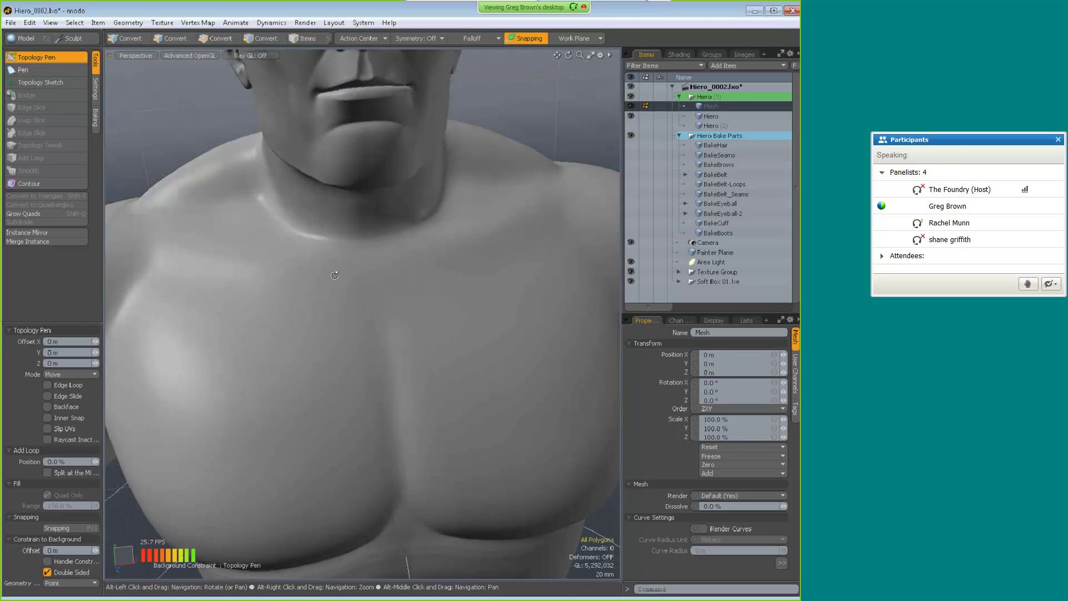
{"action": "left_click_drag", "start_coordinate": [334, 274], "coordinate": [281, 270]}
{"action": "left_click_drag", "start_coordinate": [384, 312], "coordinate": [303, 232], "text": "alt"}
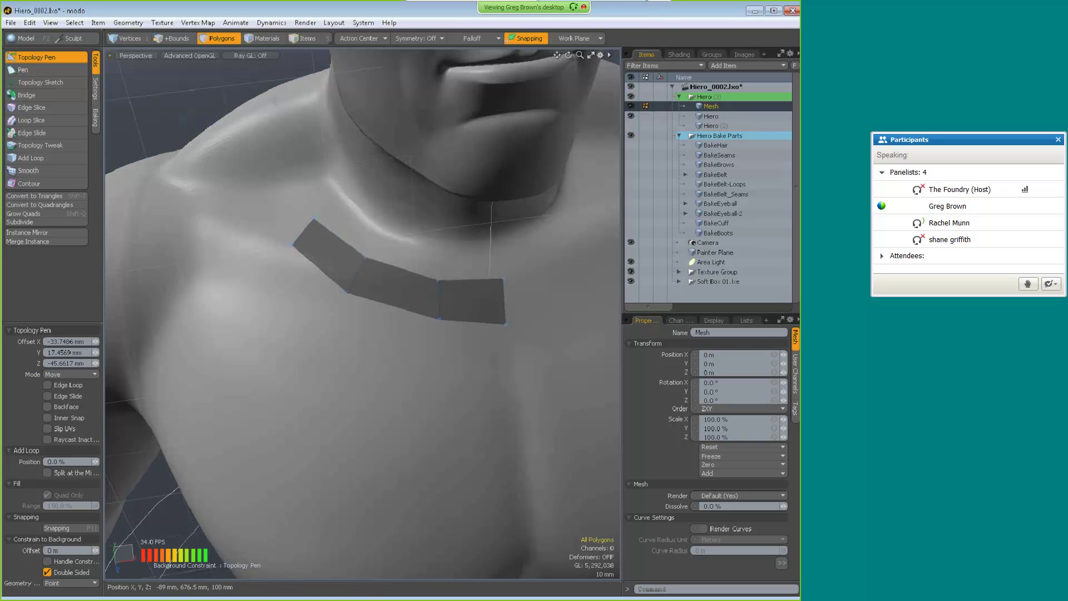
{"action": "left_click_drag", "start_coordinate": [415, 466], "coordinate": [457, 350], "text": "alt"}
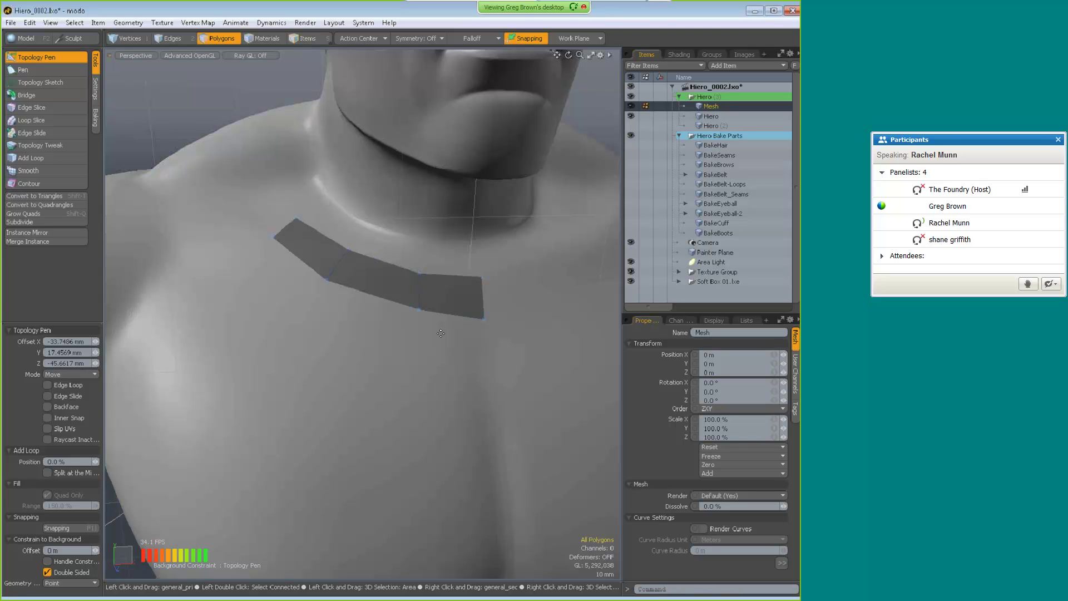
- Convert the quad strip to a subdivision surface and adjust its points with the Topology Pen
{"action": "key", "text": "Tab"}
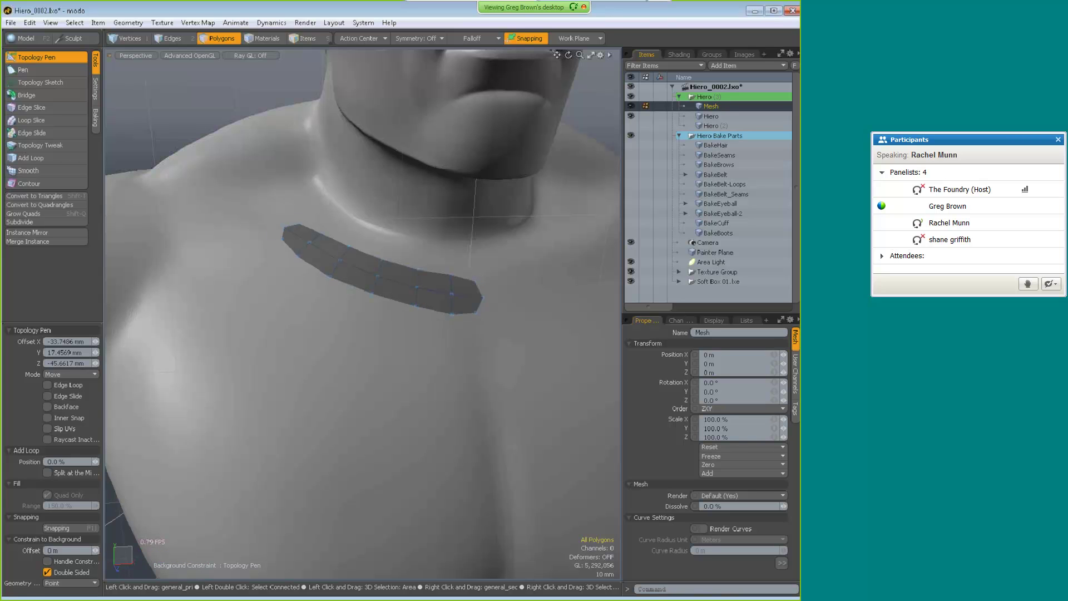
{"action": "key", "text": "alt"}
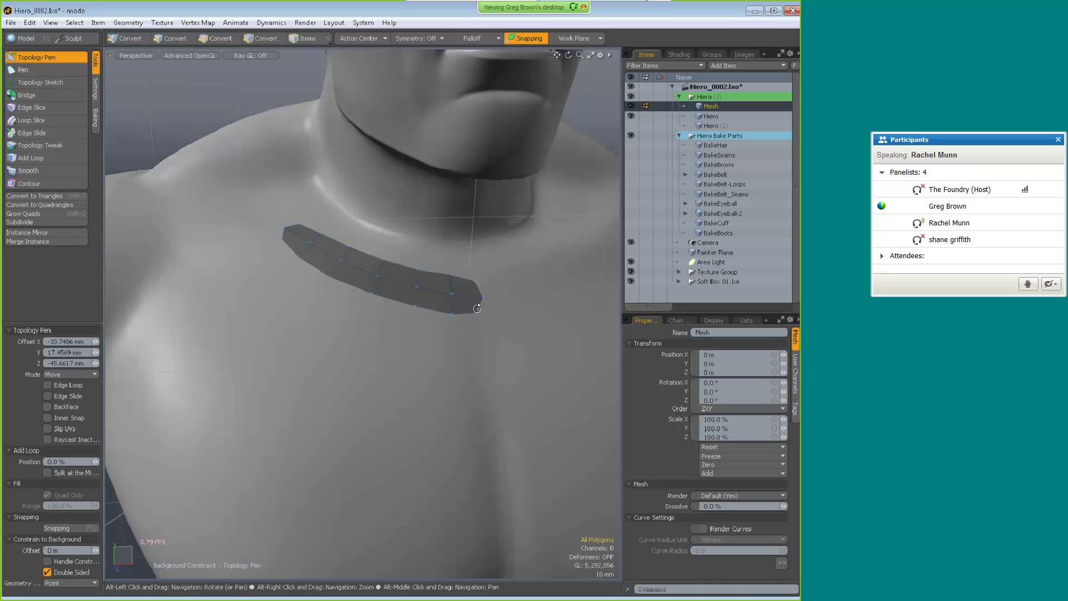
{"action": "left_click_drag", "start_coordinate": [478, 308], "coordinate": [425, 333], "text": "alt"}
{"action": "left_click_drag", "start_coordinate": [331, 273], "coordinate": [328, 270]}
{"action": "left_click_drag", "start_coordinate": [313, 281], "coordinate": [350, 274]}
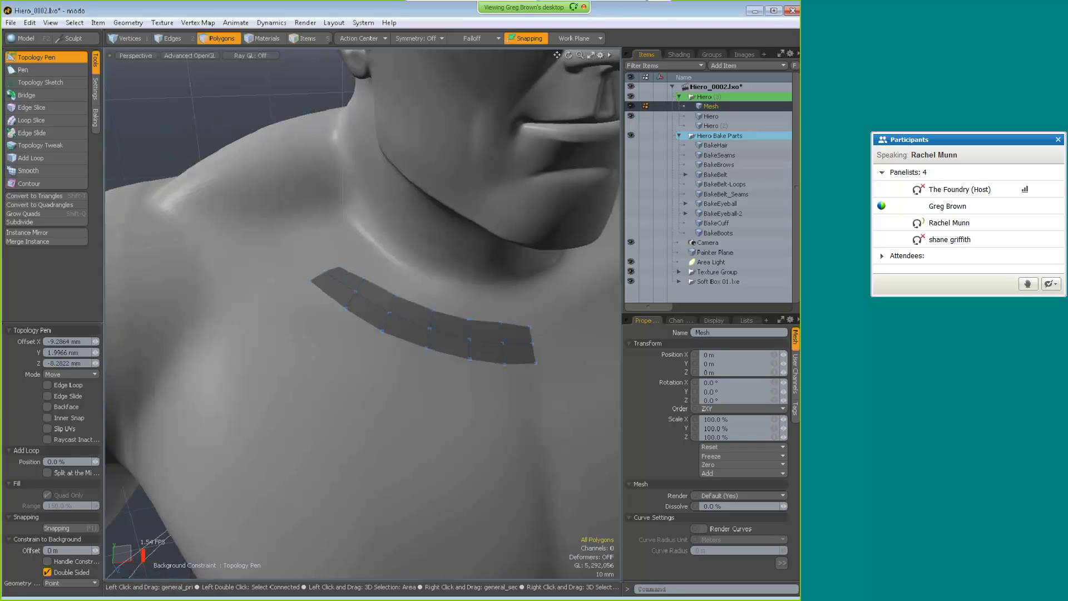
- Show BakeSeams over the body, and examine the BakeBrows and BakeSeams meshes by selecting each in turn
{"action": "left_click_drag", "start_coordinate": [469, 369], "coordinate": [367, 363], "text": "ctrl+alt"}
{"action": "left_click_drag", "start_coordinate": [367, 363], "coordinate": [360, 333], "text": "alt"}
{"action": "left_click", "coordinate": [631, 154]}
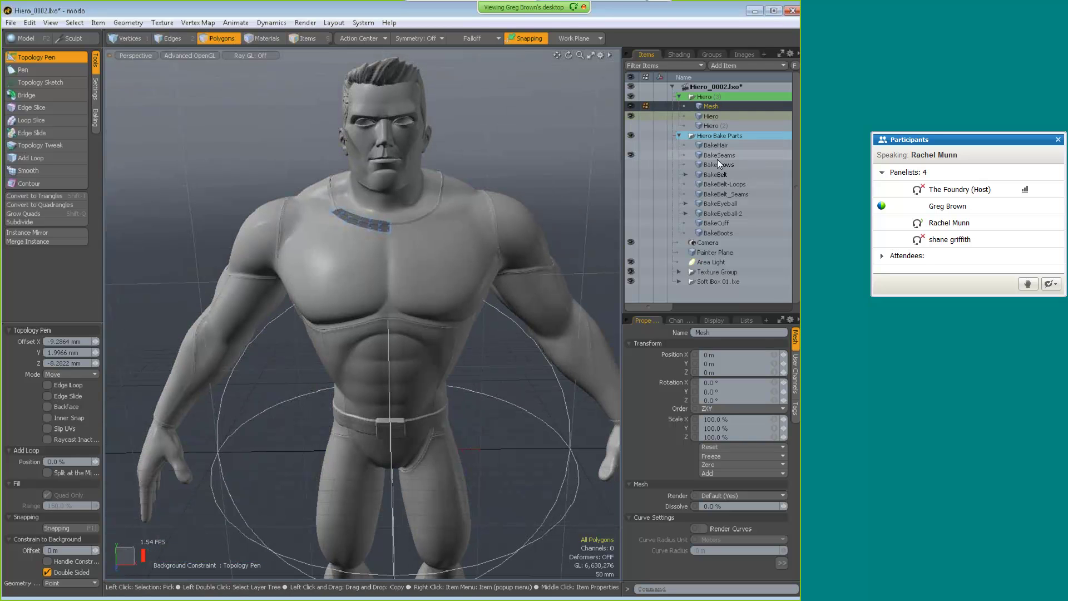
{"action": "left_click", "coordinate": [718, 162]}
{"action": "left_click_drag", "start_coordinate": [230, 383], "coordinate": [340, 345], "text": "alt"}
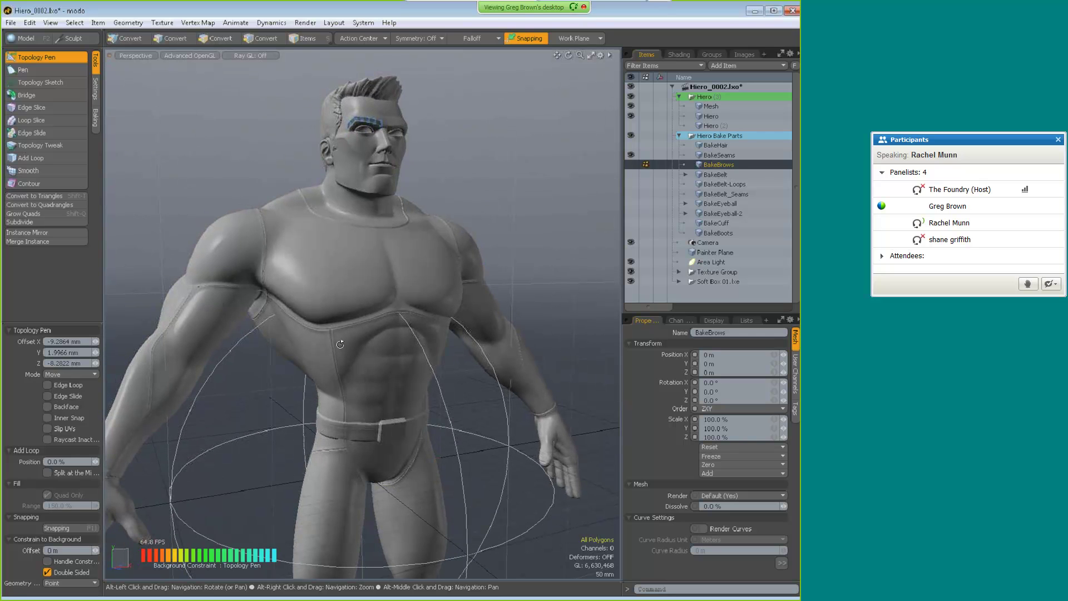
{"action": "left_click", "coordinate": [723, 154]}
{"action": "left_click", "coordinate": [633, 154]}
- Close the current scene without saving its changes and open Hiero_0002topo-on.lxo
{"action": "left_click", "coordinate": [793, 11]}
{"action": "left_click", "coordinate": [265, 259]}
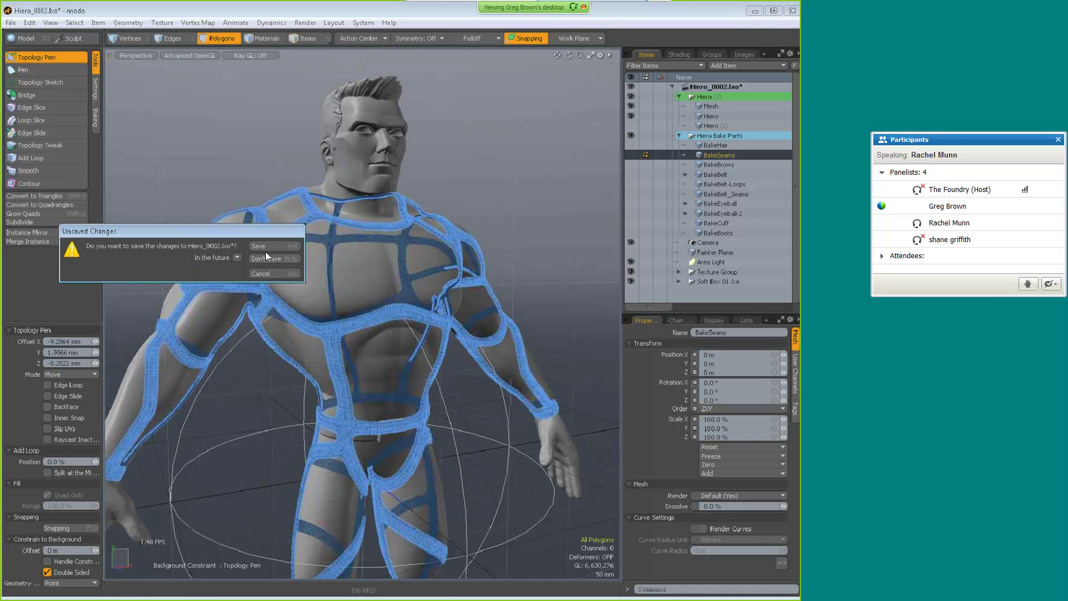
{"action": "left_click", "coordinate": [272, 260]}
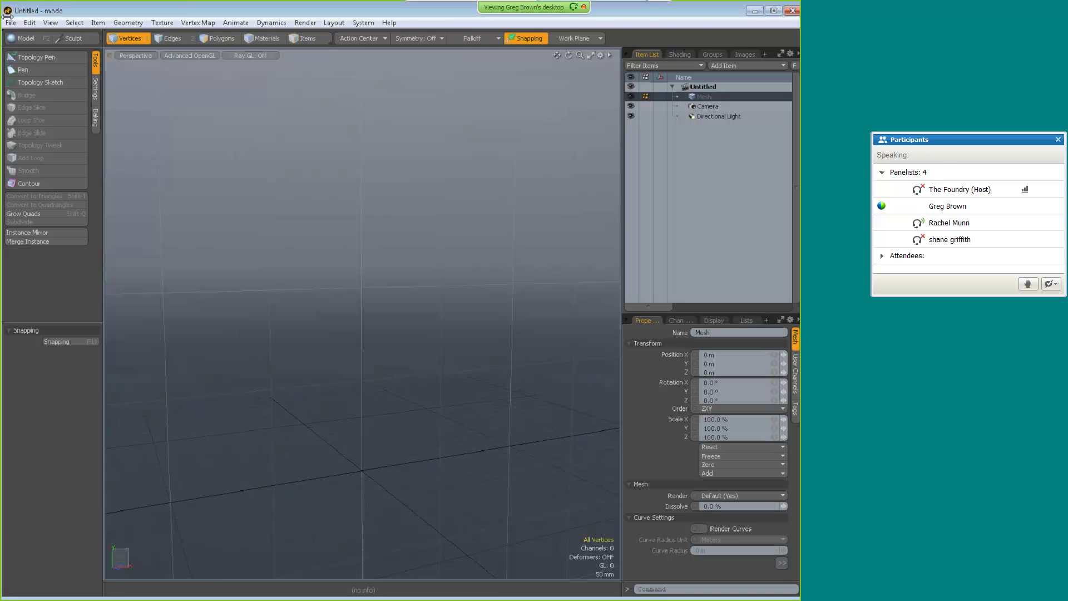
{"action": "left_click", "coordinate": [10, 22]}
{"action": "mouse_move", "coordinate": [58, 60]}
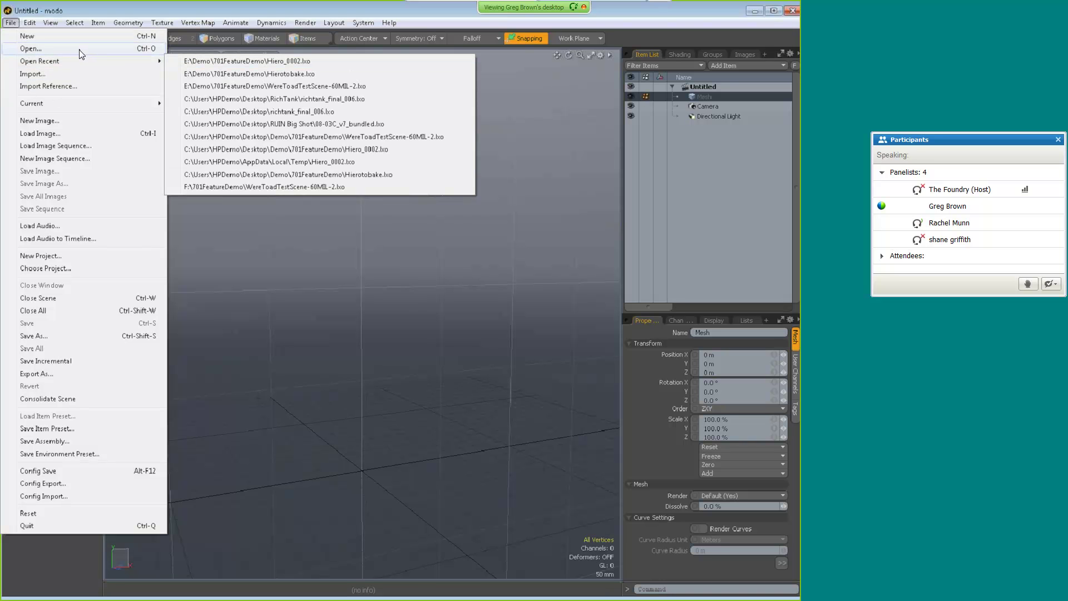
{"action": "left_click", "coordinate": [78, 50]}
{"action": "left_click", "coordinate": [242, 180]}
{"action": "double_click", "coordinate": [242, 181]}
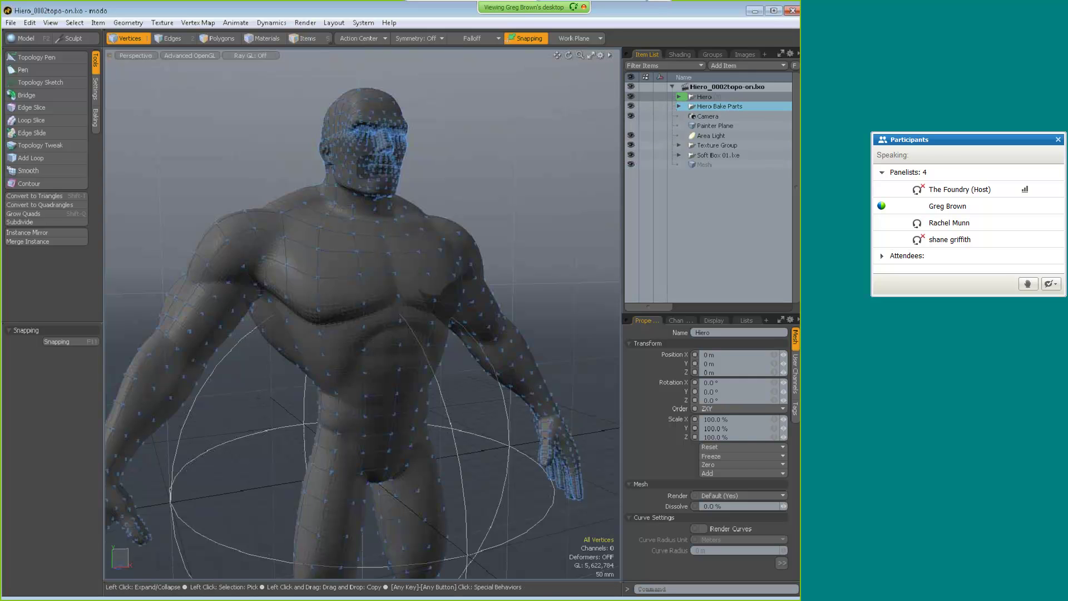
- Make the empty Mesh item active and hide the circular guide overlays around the figure in the viewport's visibility options
{"action": "left_click", "coordinate": [701, 163]}
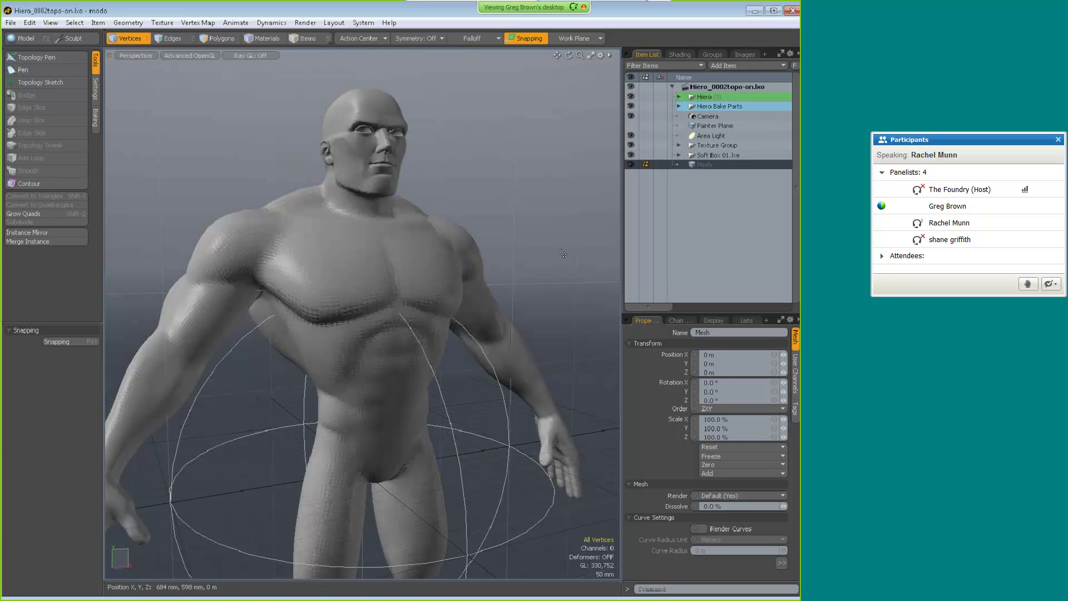
{"action": "left_click_drag", "start_coordinate": [451, 307], "coordinate": [474, 301], "text": "alt"}
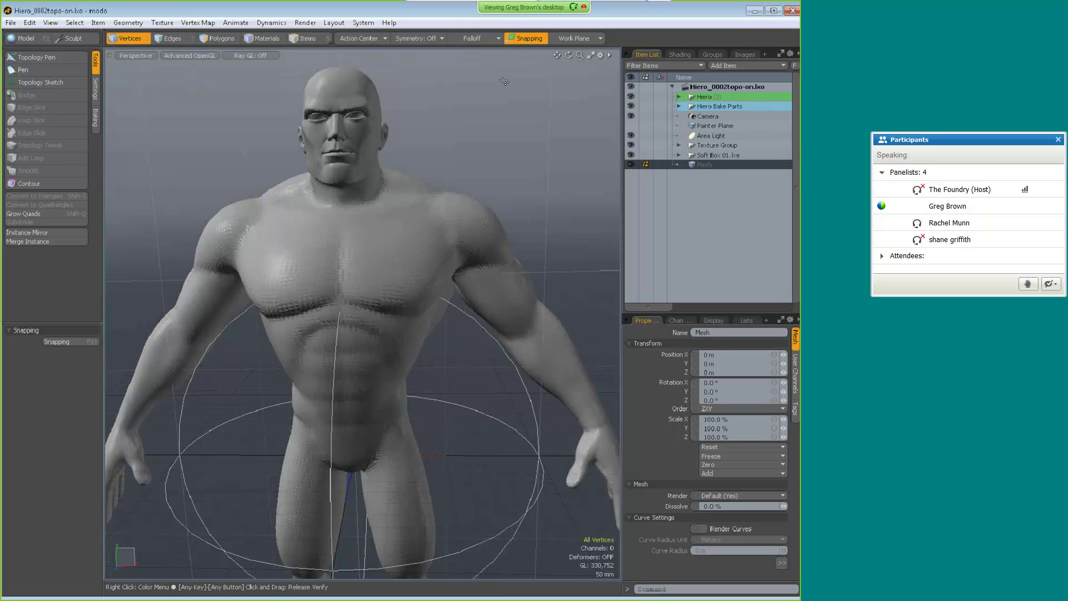
{"action": "left_click", "coordinate": [599, 54]}
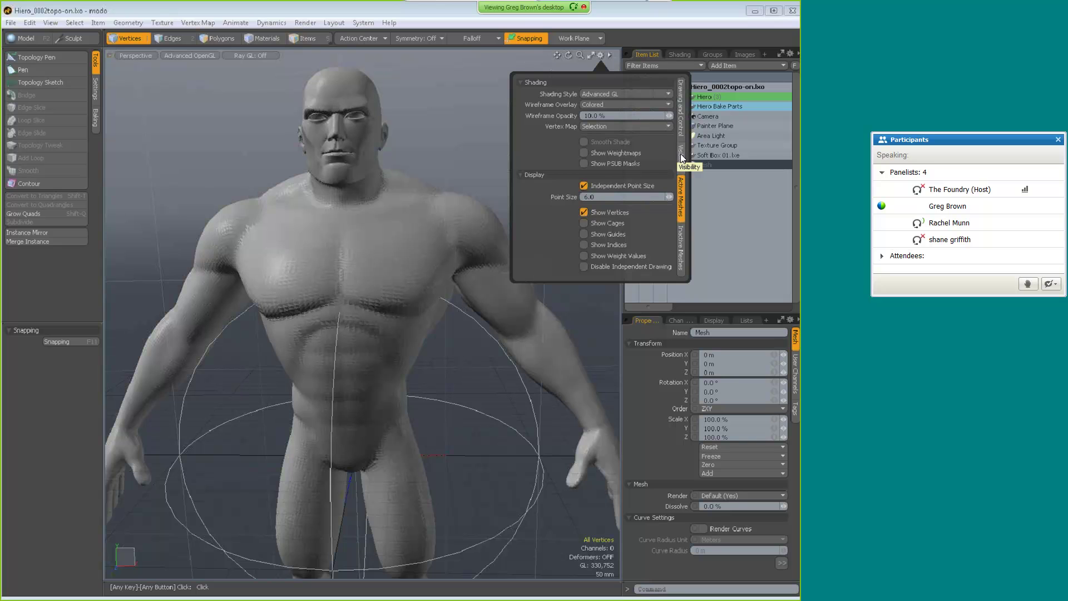
{"action": "left_click", "coordinate": [681, 156]}
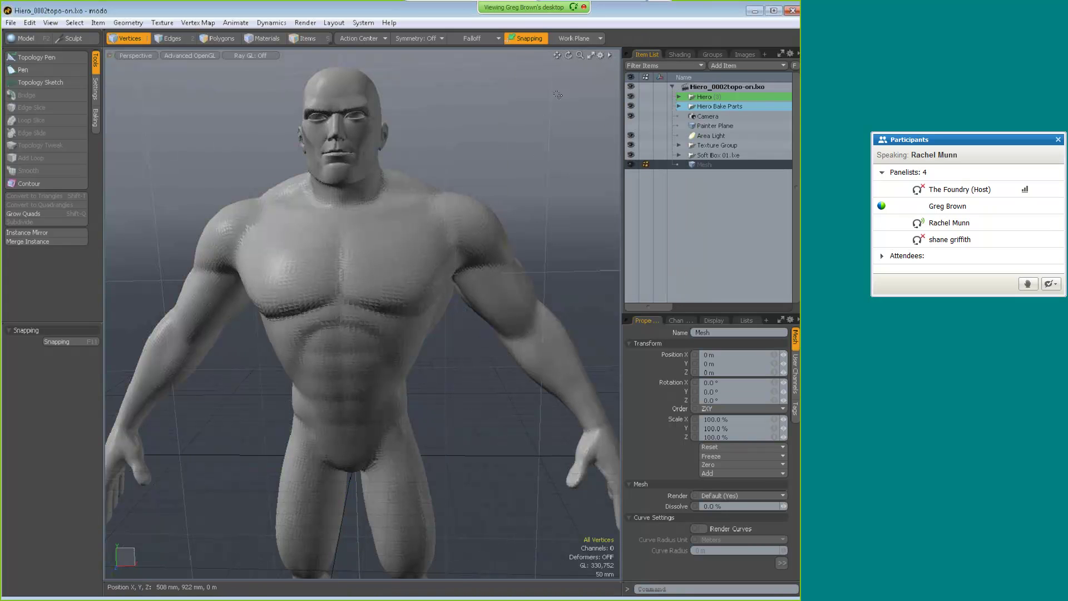
{"action": "left_click", "coordinate": [591, 55]}
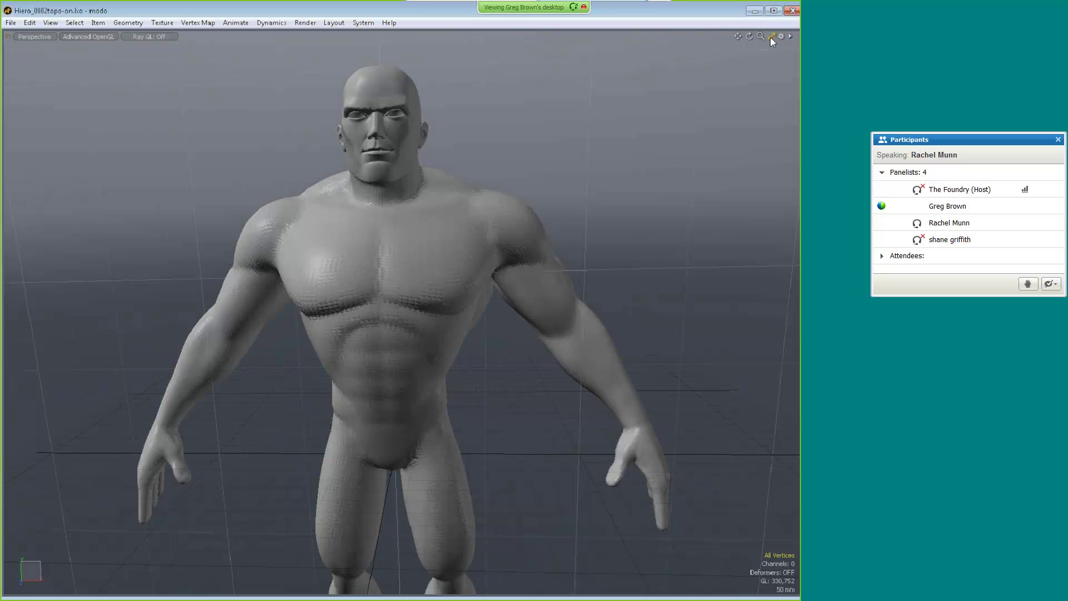
{"action": "left_click", "coordinate": [770, 37]}
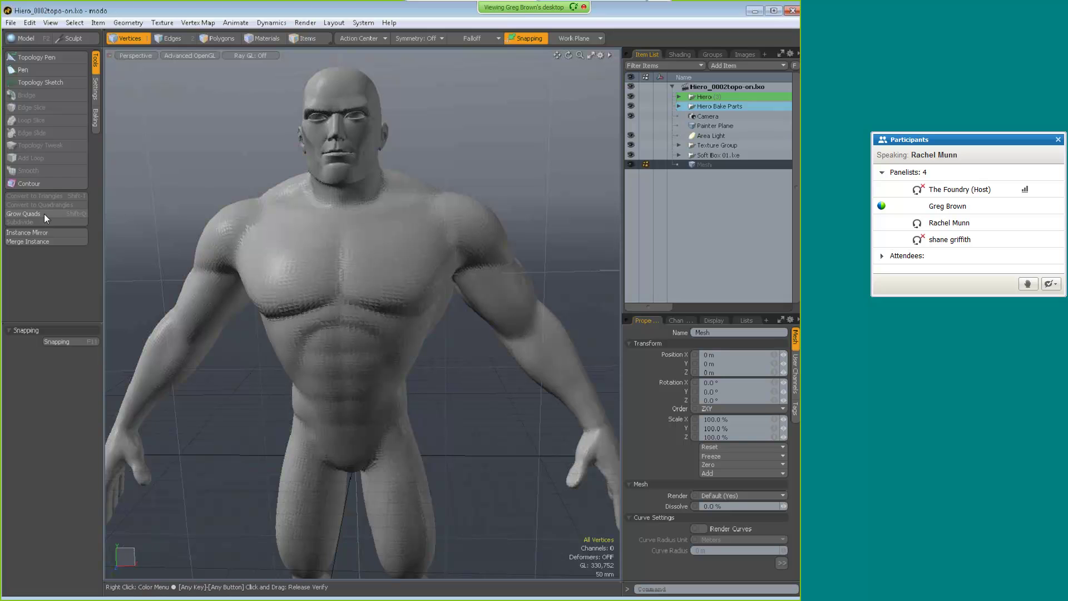
- Set up the Contour tool with Fast Slice and Uniform Span enabled and Automatic segments disabled
{"action": "left_click", "coordinate": [47, 183]}
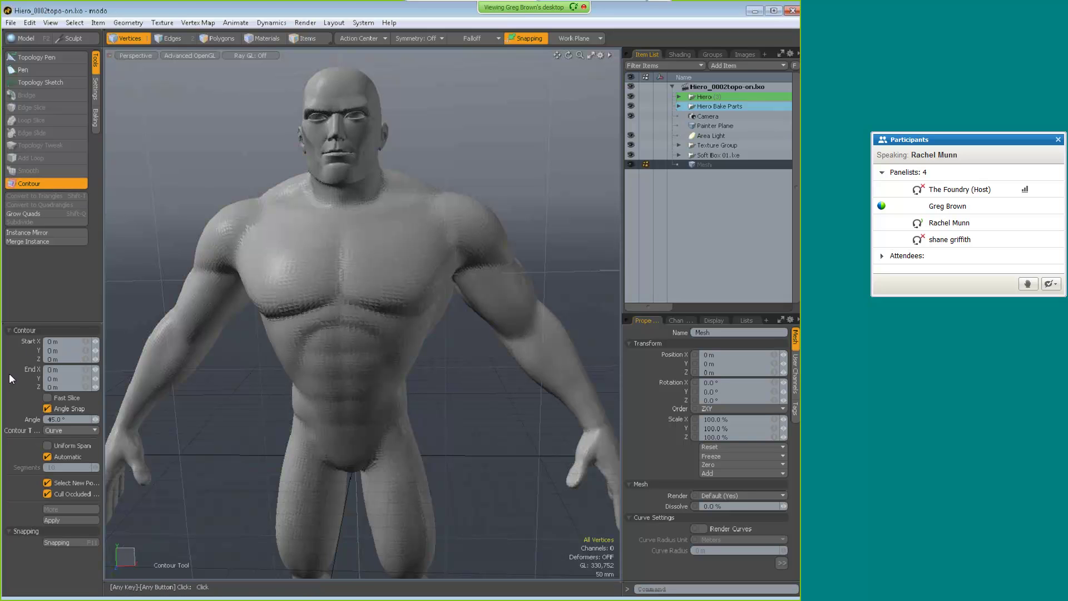
{"action": "left_click", "coordinate": [48, 397]}
{"action": "left_click", "coordinate": [48, 456]}
{"action": "left_click", "coordinate": [60, 467]}
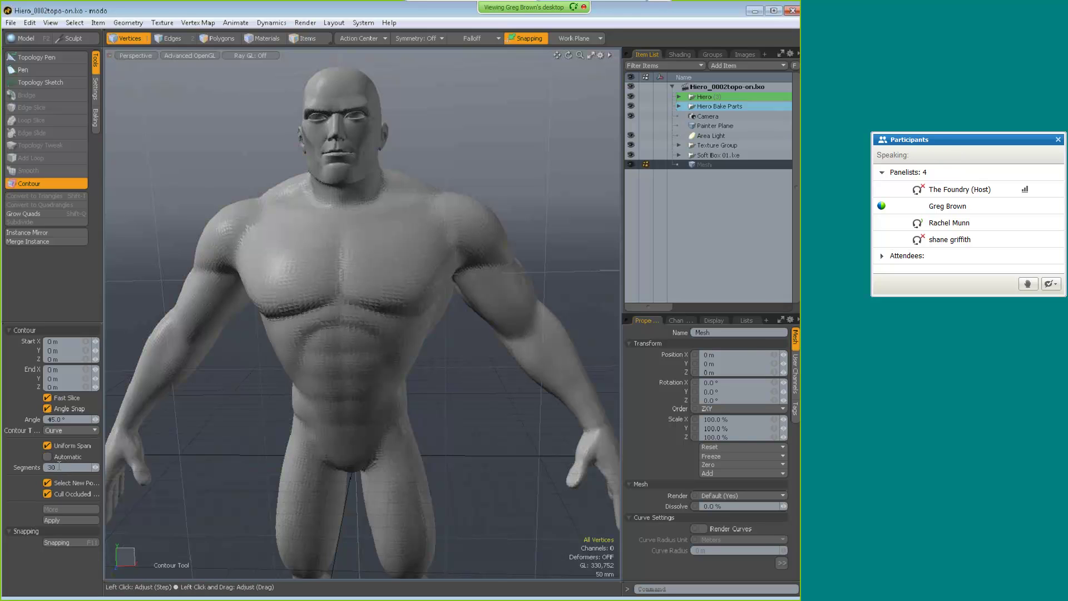
- Try to slice a contour around the shoulder joint with Angle Snap enabled
{"action": "mouse_move", "coordinate": [474, 276]}
{"action": "left_mouse_down", "text": "alt"}
{"action": "mouse_move", "coordinate": [421, 308]}
{"action": "mouse_move", "coordinate": [405, 291]}
{"action": "mouse_move", "coordinate": [479, 317]}
{"action": "mouse_move", "coordinate": [512, 348]}
{"action": "mouse_move", "coordinate": [362, 198]}
{"action": "mouse_move", "coordinate": [398, 356]}
{"action": "mouse_move", "coordinate": [389, 362]}
{"action": "mouse_move", "coordinate": [384, 208]}
{"action": "mouse_move", "coordinate": [453, 186]}
{"action": "mouse_move", "coordinate": [445, 161]}
{"action": "mouse_move", "coordinate": [383, 152]}
{"action": "mouse_move", "coordinate": [427, 153]}
{"action": "left_mouse_up", "text": "alt"}
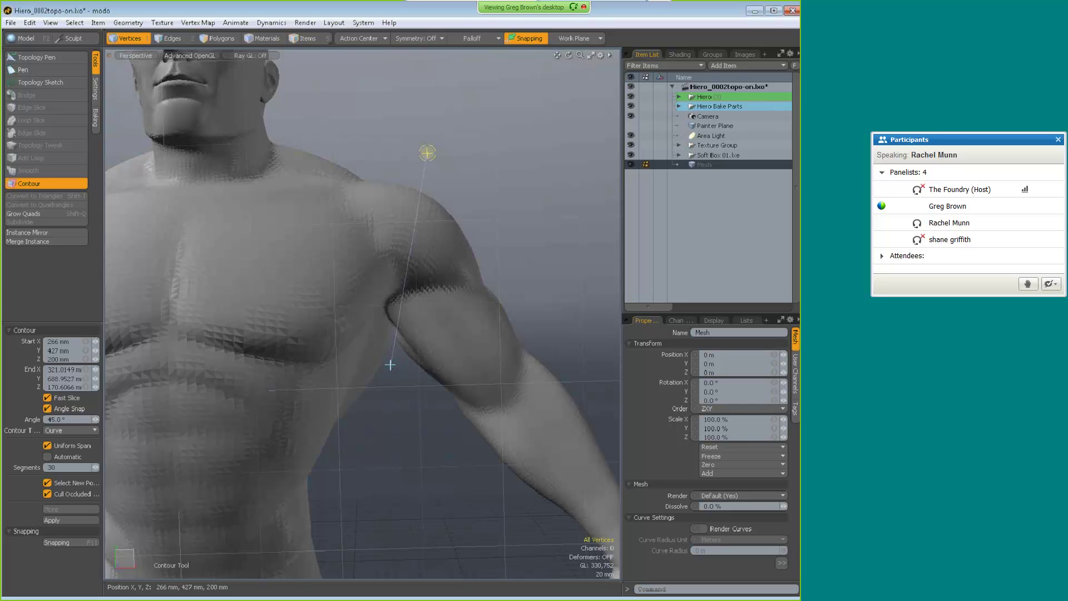
{"action": "left_click", "coordinate": [467, 327]}
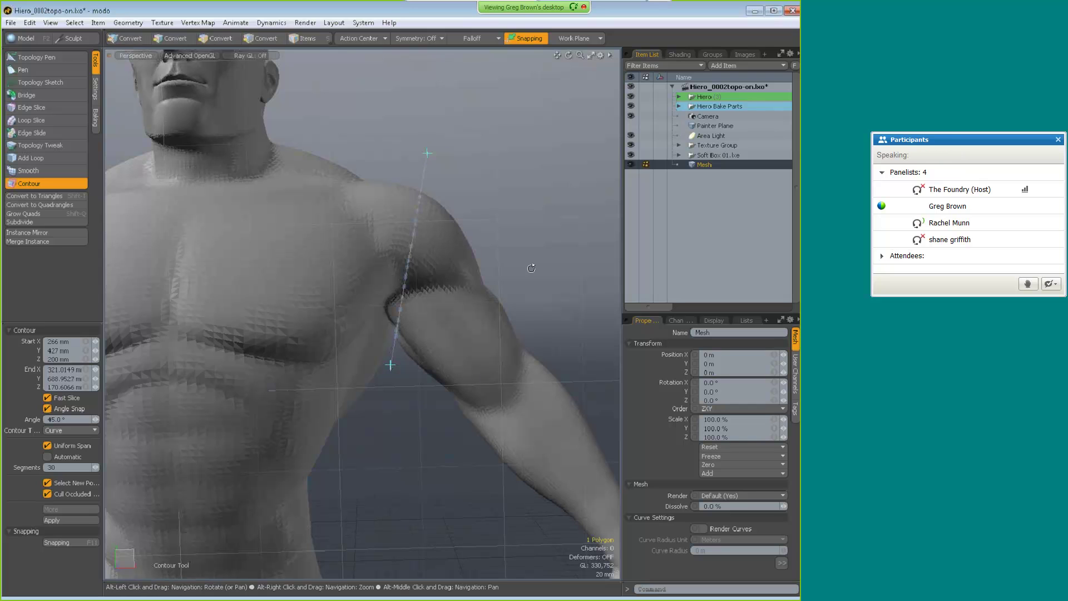
{"action": "left_click_drag", "start_coordinate": [438, 290], "coordinate": [526, 230], "text": "alt"}
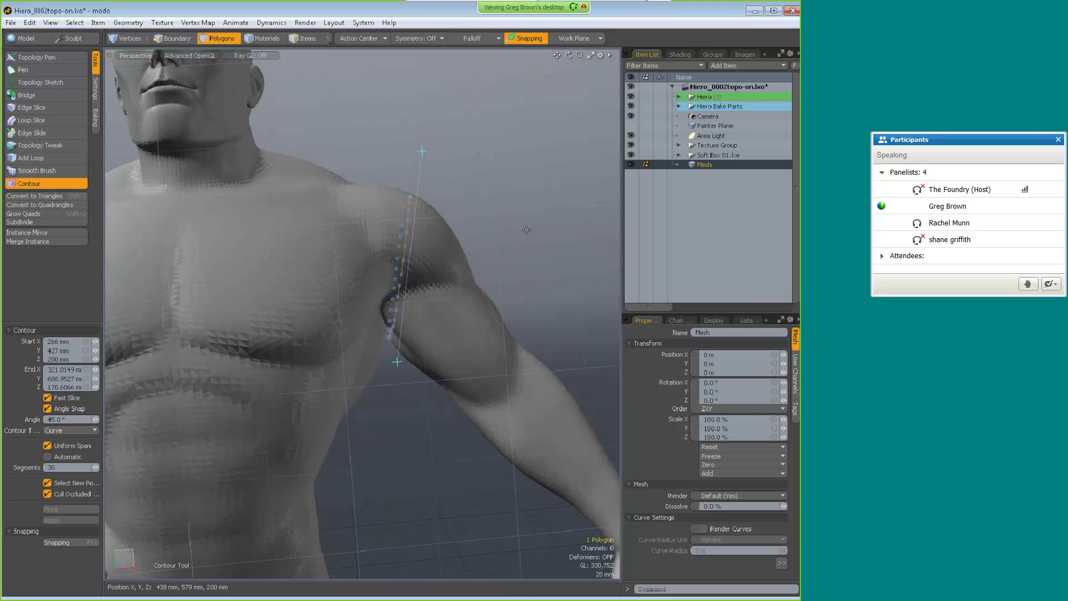
{"action": "key", "text": "1"}
{"action": "left_click_drag", "start_coordinate": [420, 312], "coordinate": [348, 281], "text": "alt"}
{"action": "left_click_drag", "start_coordinate": [450, 362], "coordinate": [452, 354], "text": "alt"}
{"action": "left_click", "coordinate": [452, 354]}
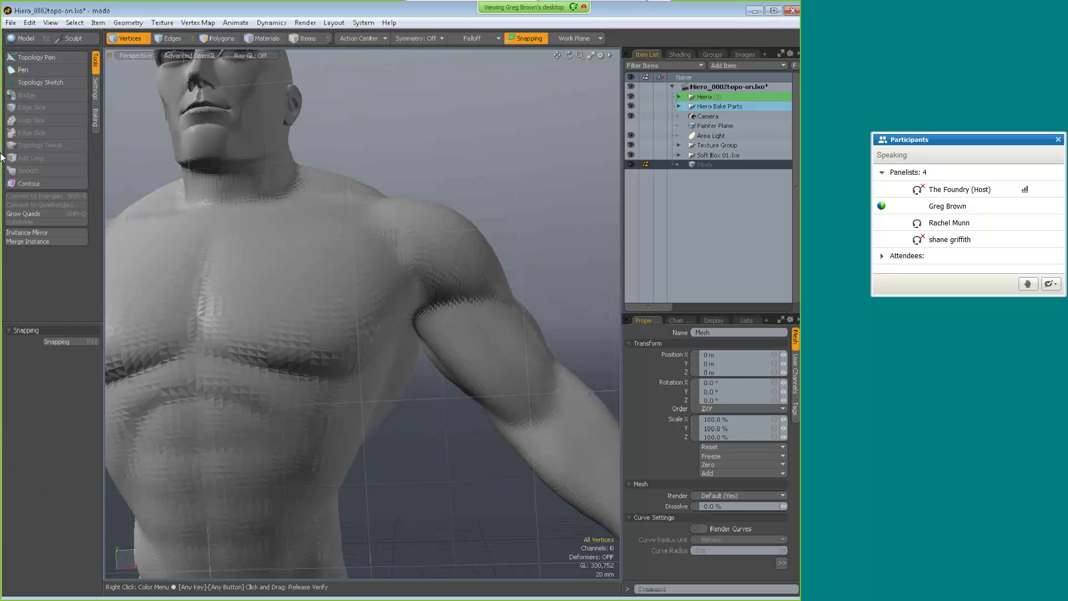
- Disable Angle Snap for the Contour tool and slice freely angled contours around the shoulder and top of the arm
{"action": "left_click_drag", "start_coordinate": [423, 373], "coordinate": [444, 175], "text": "alt"}
{"action": "left_click", "coordinate": [47, 409]}
{"action": "left_click", "coordinate": [427, 381]}
{"action": "key", "text": "3"}
{"action": "left_click_drag", "start_coordinate": [445, 212], "coordinate": [514, 397], "text": "alt"}
{"action": "key", "text": "1"}
{"action": "left_click_drag", "start_coordinate": [479, 287], "coordinate": [474, 281], "text": "alt"}
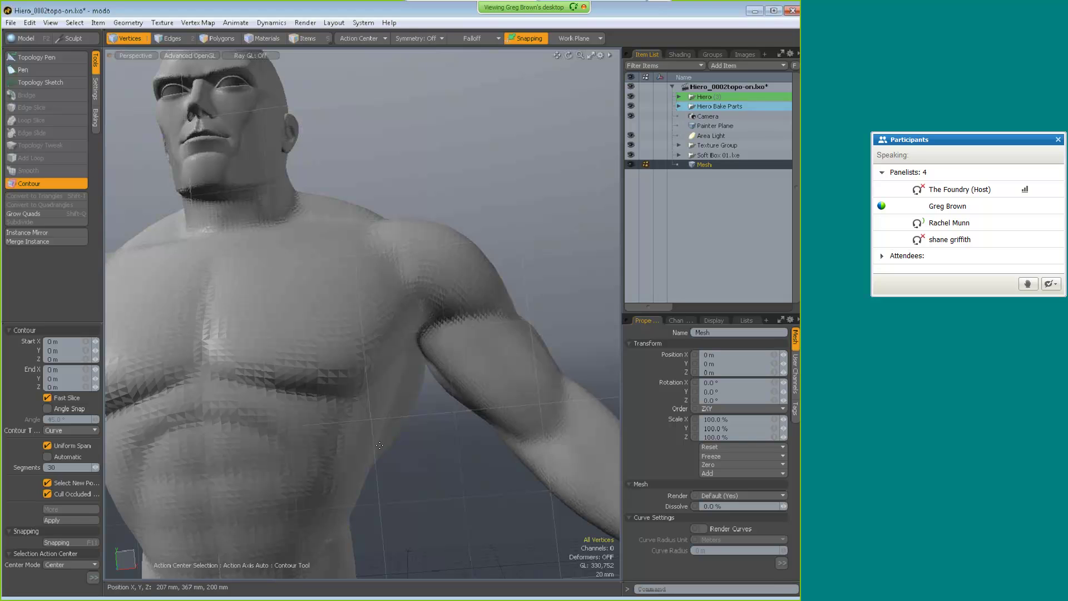
{"action": "left_click_drag", "start_coordinate": [425, 394], "coordinate": [479, 228]}
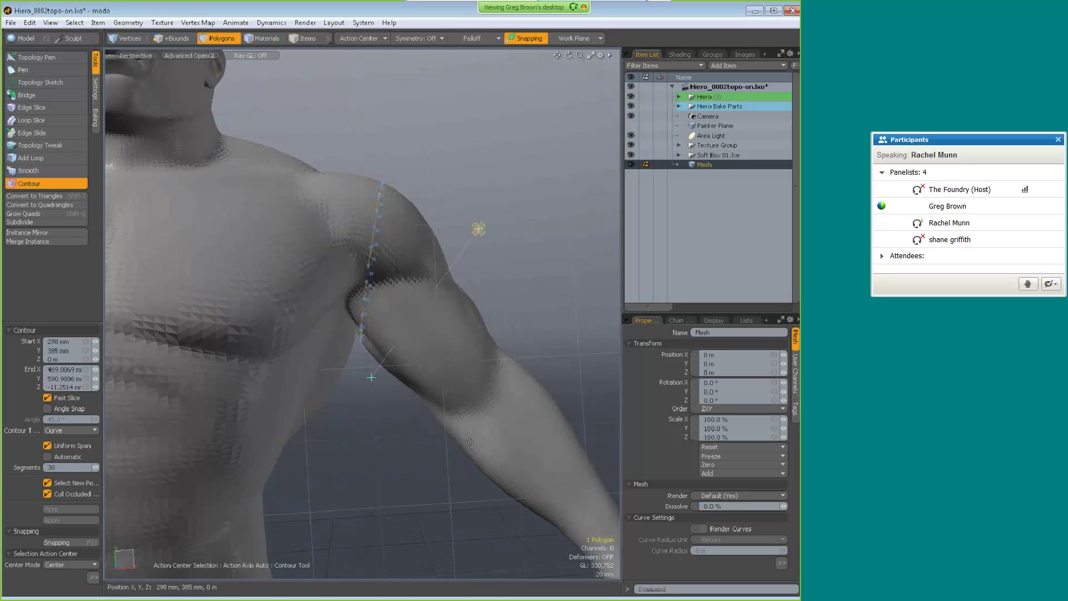
- Slice further contours around the upper arm down past the elbow, each roughly perpendicular to the limb
{"action": "mouse_move", "coordinate": [473, 370]}
{"action": "left_mouse_down", "text": "alt"}
{"action": "mouse_move", "coordinate": [347, 374]}
{"action": "mouse_move", "coordinate": [475, 225]}
{"action": "left_mouse_up", "text": "alt"}
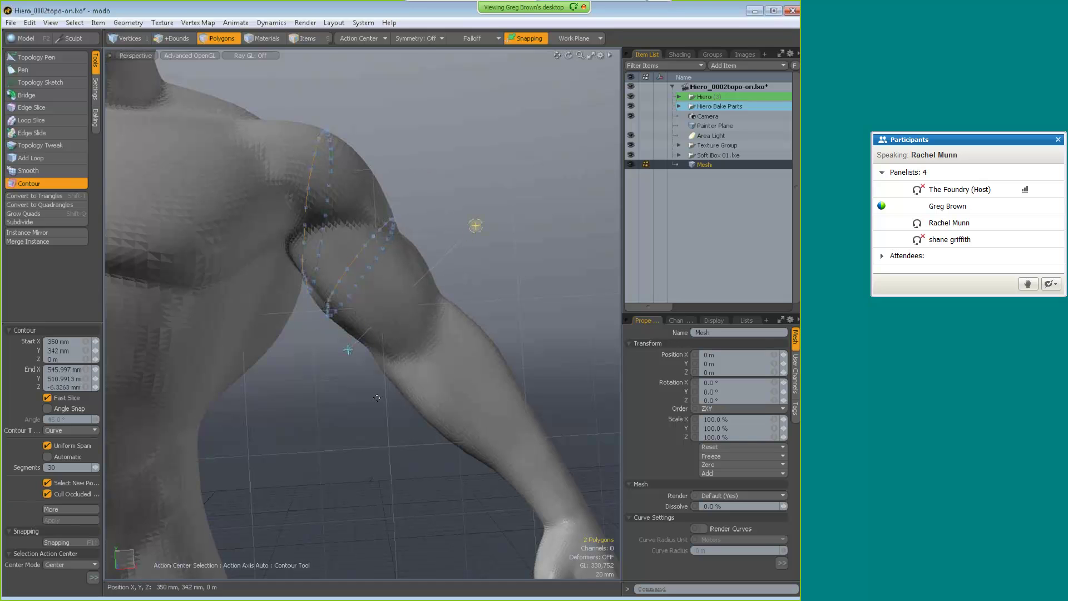
{"action": "left_click_drag", "start_coordinate": [348, 349], "coordinate": [414, 334]}
{"action": "left_click_drag", "start_coordinate": [498, 226], "coordinate": [490, 207]}
{"action": "left_click_drag", "start_coordinate": [380, 390], "coordinate": [542, 245]}
{"action": "left_click_drag", "start_coordinate": [489, 396], "coordinate": [486, 474], "text": "alt"}
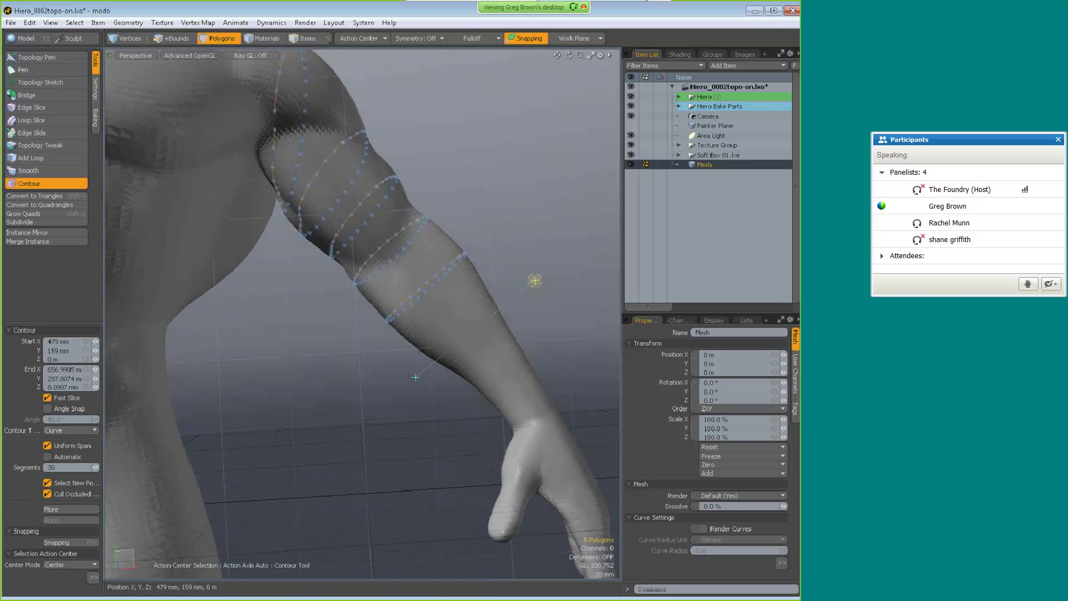
- Slice the remaining contours down the forearm, ending with one around the wrist
{"action": "left_click_drag", "start_coordinate": [463, 397], "coordinate": [575, 309]}
{"action": "left_click_drag", "start_coordinate": [538, 387], "coordinate": [677, 545], "text": "alt"}
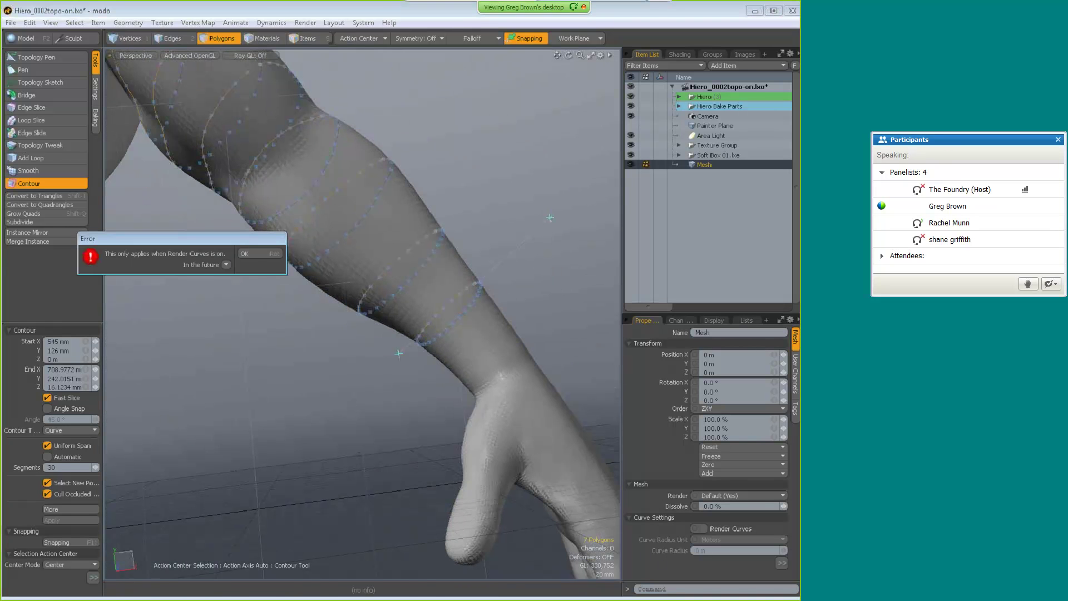
{"action": "left_click_drag", "start_coordinate": [309, 257], "coordinate": [561, 370], "text": "alt"}
{"action": "left_click", "coordinate": [421, 419]}
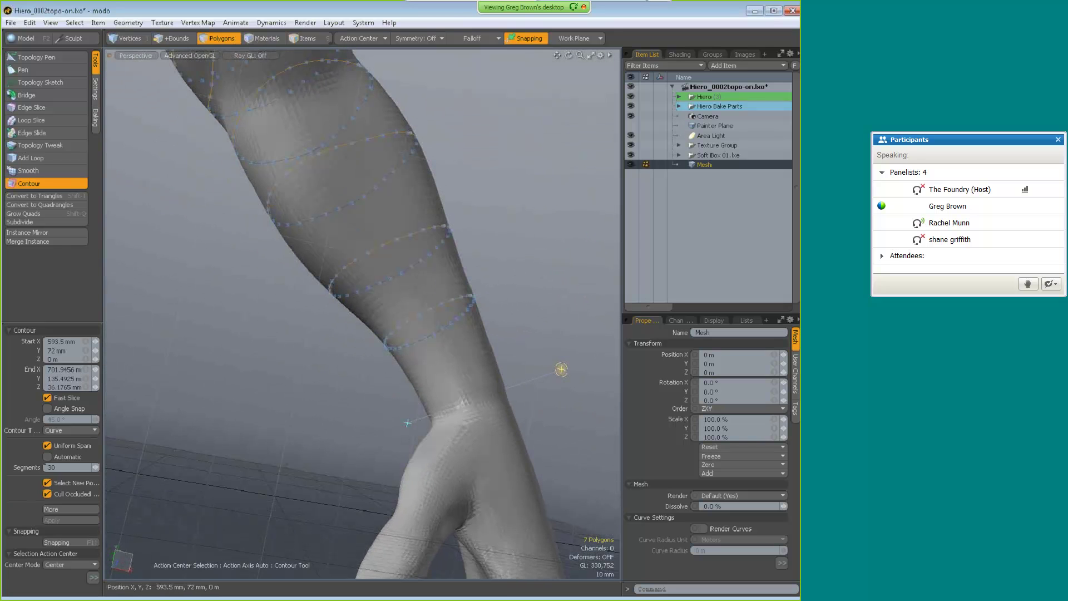
{"action": "left_click_drag", "start_coordinate": [494, 345], "coordinate": [367, 287], "text": "alt"}
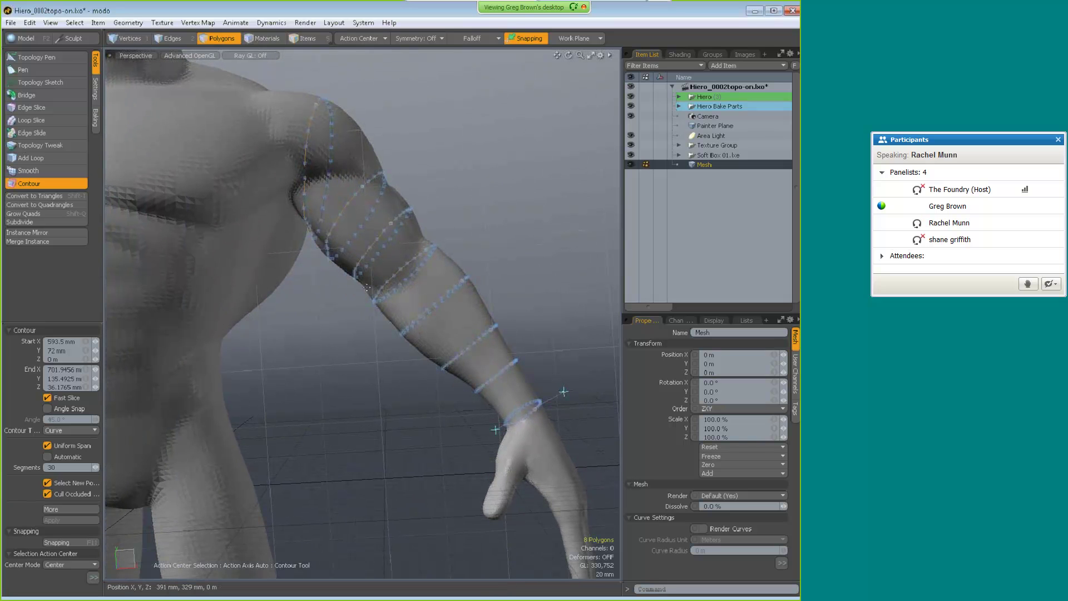
- Bridge all the arm contours from shoulder to wrist into one continuous surface with 7 segments
{"action": "key", "text": "space"}
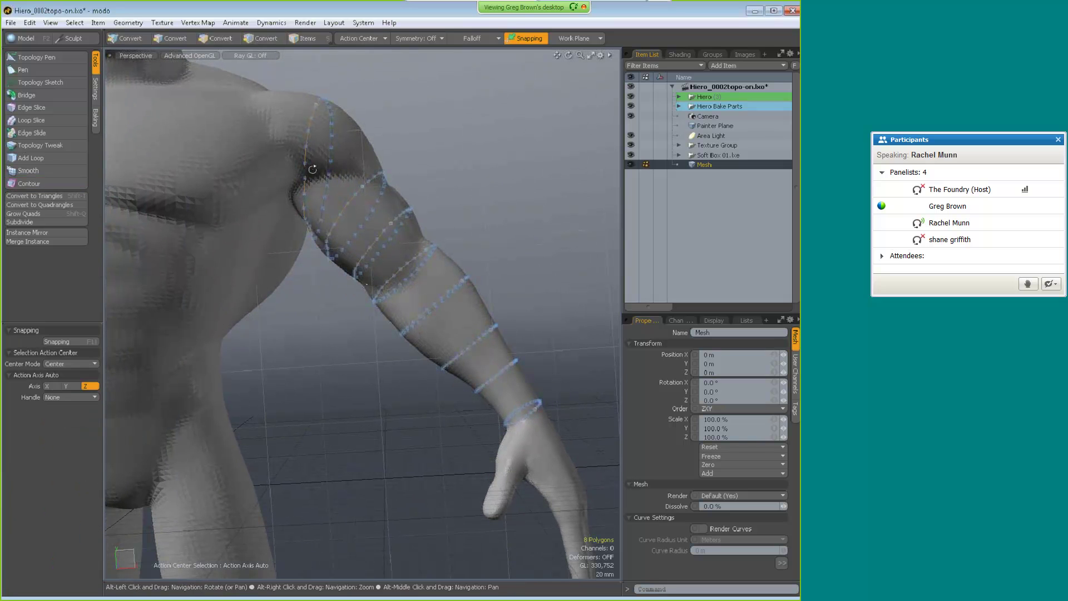
{"action": "left_click_drag", "start_coordinate": [438, 401], "coordinate": [409, 396], "text": "alt"}
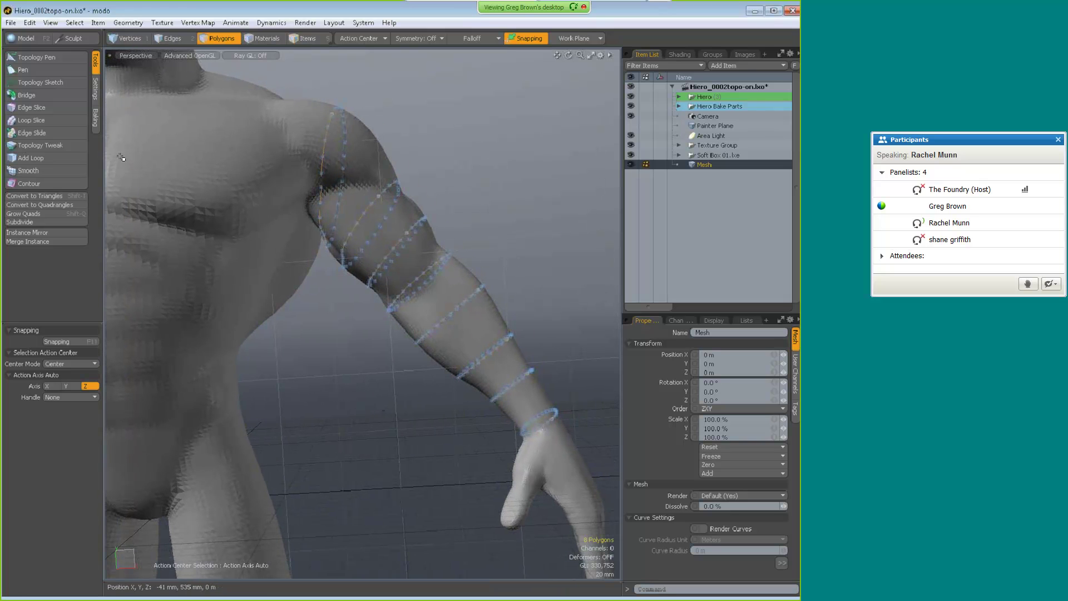
{"action": "left_click", "coordinate": [39, 93]}
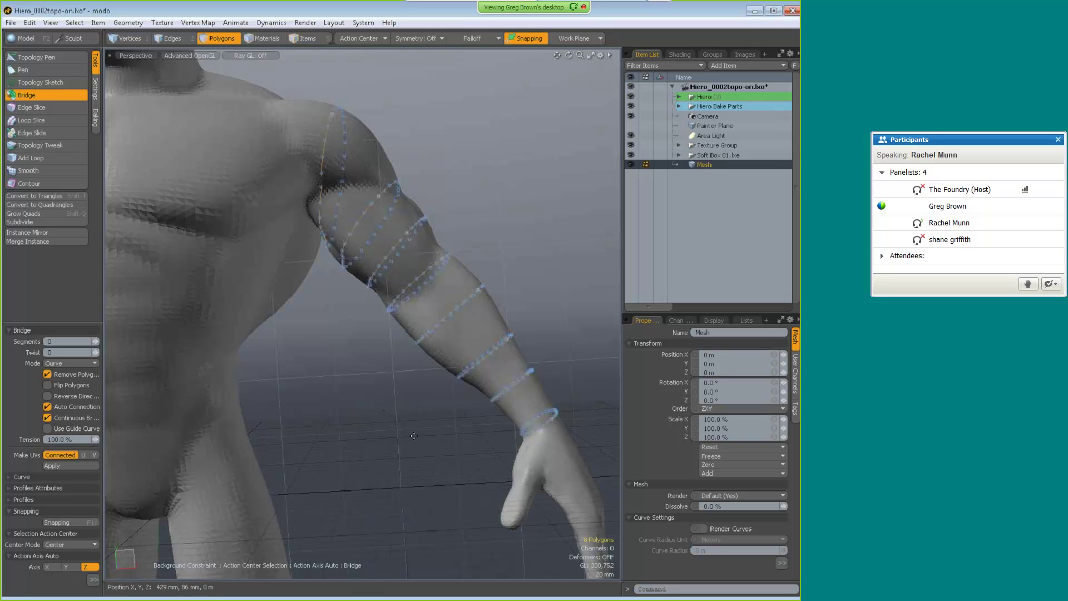
{"action": "left_click", "coordinate": [365, 395]}
{"action": "left_click_drag", "start_coordinate": [470, 354], "coordinate": [313, 462], "text": "alt"}
{"action": "left_click_drag", "start_coordinate": [410, 342], "coordinate": [384, 379], "text": "ctrl+alt"}
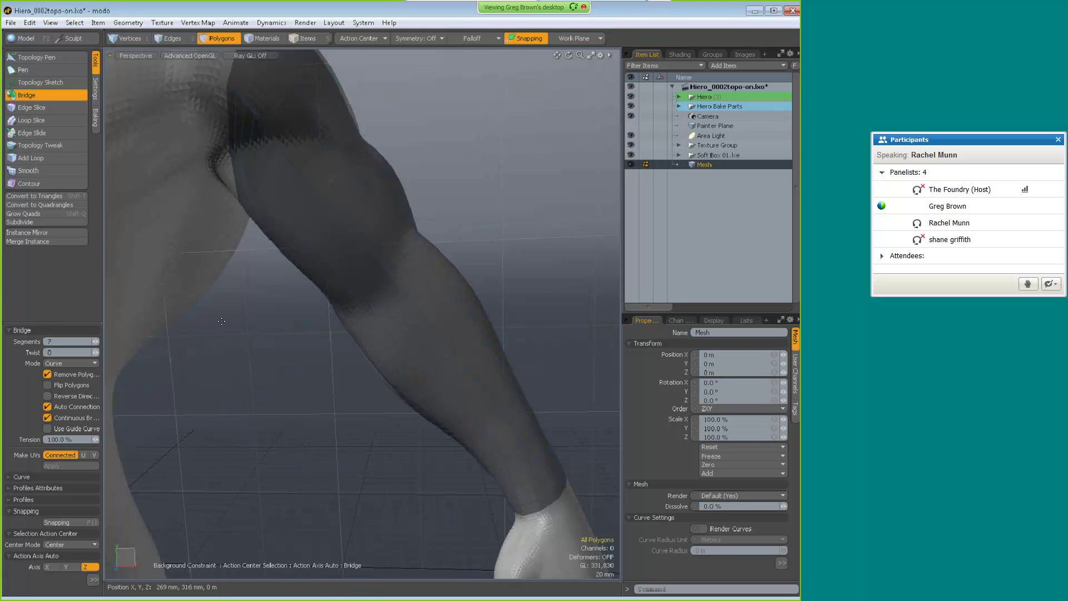
{"action": "key", "text": "alt"}
{"action": "left_click_drag", "start_coordinate": [472, 324], "coordinate": [269, 462], "text": "alt"}
- Set the bridge's curve steps to 30 and finish the bridge
{"action": "left_click", "coordinate": [23, 477]}
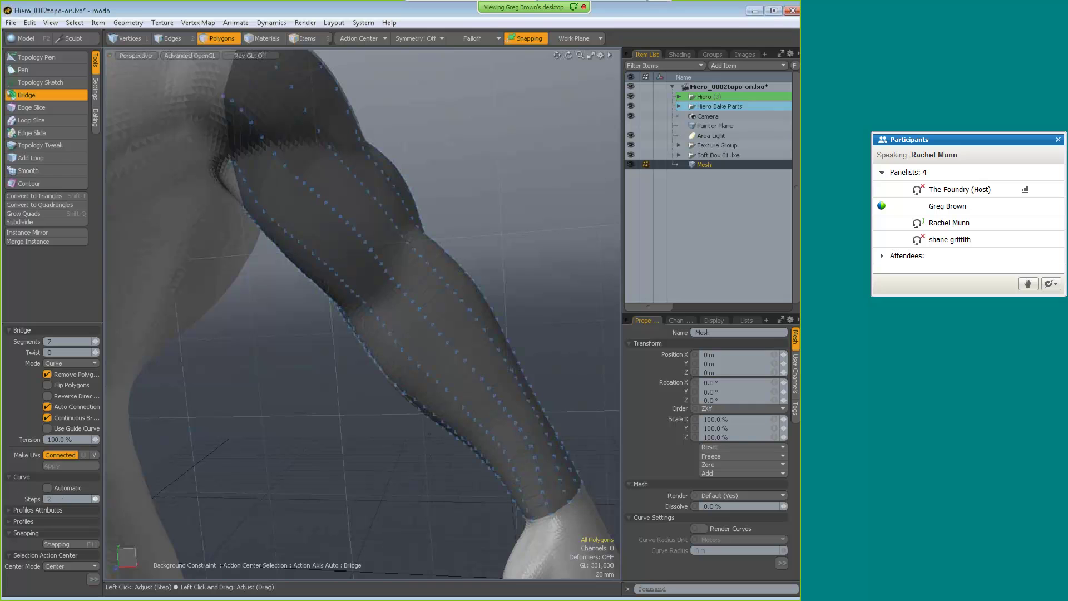
{"action": "left_click", "coordinate": [66, 499]}
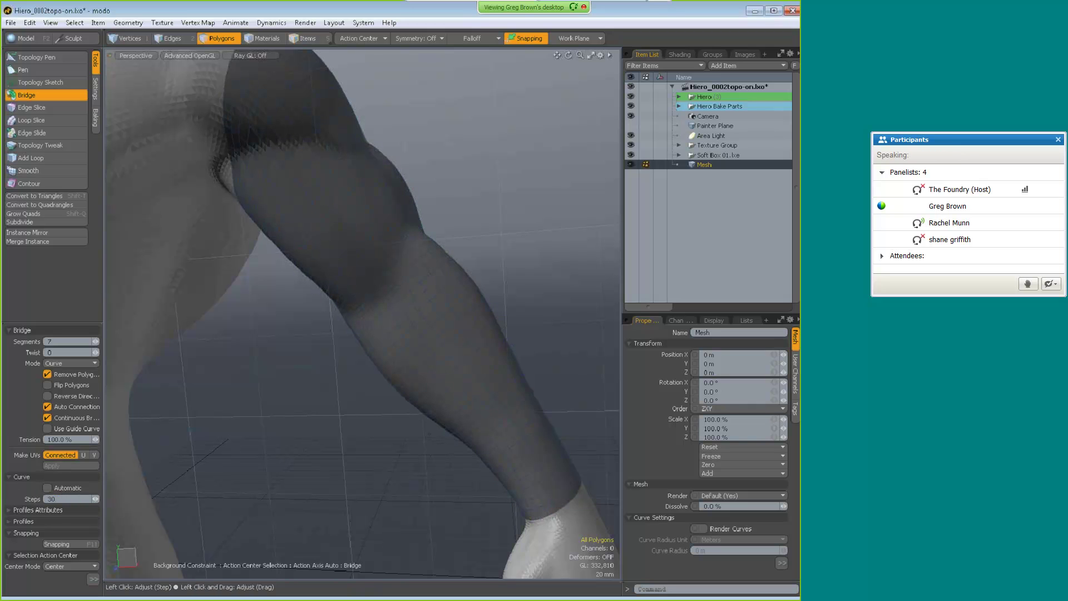
{"action": "left_click_drag", "start_coordinate": [453, 393], "coordinate": [332, 220], "text": "alt"}
{"action": "key", "text": "space"}
- Select the polygon rings from the shoulder down past the elbow and delete them, leaving only the forearm surface
{"action": "key", "text": "3"}
{"action": "key", "text": "shift+Up"}
{"action": "key", "text": "shift+Up"}
{"action": "key", "text": "shift+Up"}
{"action": "key", "text": "shift+Up"}
{"action": "key", "text": "shift+Up"}
{"action": "key", "text": "shift+Up"}
{"action": "key", "text": "shift+Up"}
{"action": "key", "text": "shift+Up"}
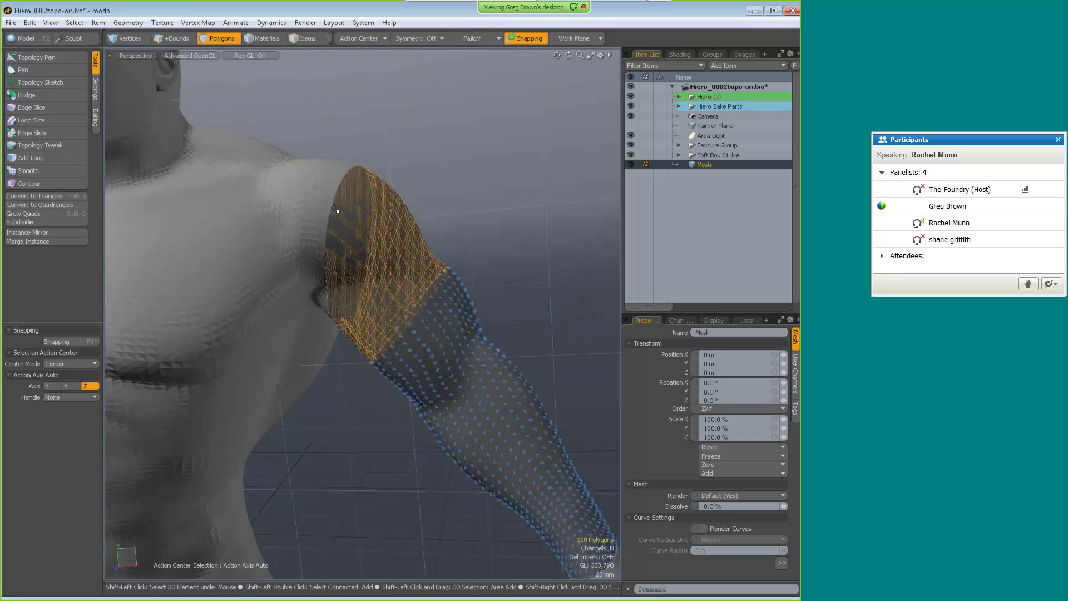
{"action": "key", "text": "shift+Up"}
{"action": "key", "text": "shift+Up"}
{"action": "key", "text": "shift+Up"}
{"action": "key", "text": "shift+Up"}
{"action": "key", "text": "shift+Up"}
{"action": "key", "text": "shift+Up"}
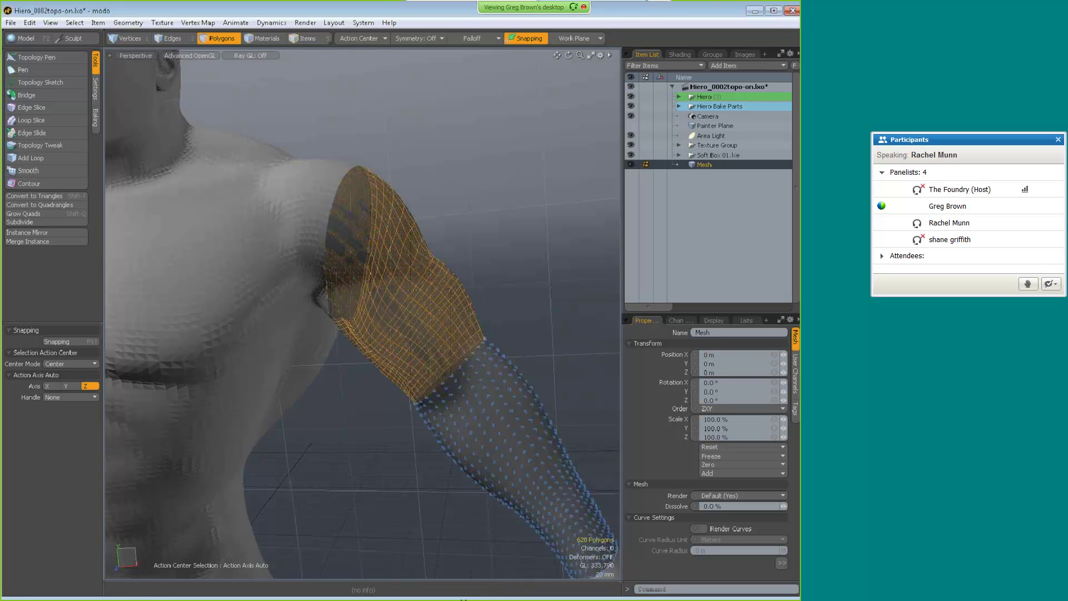
{"action": "left_click", "coordinate": [672, 588]}
{"action": "type", "text": "gl"}
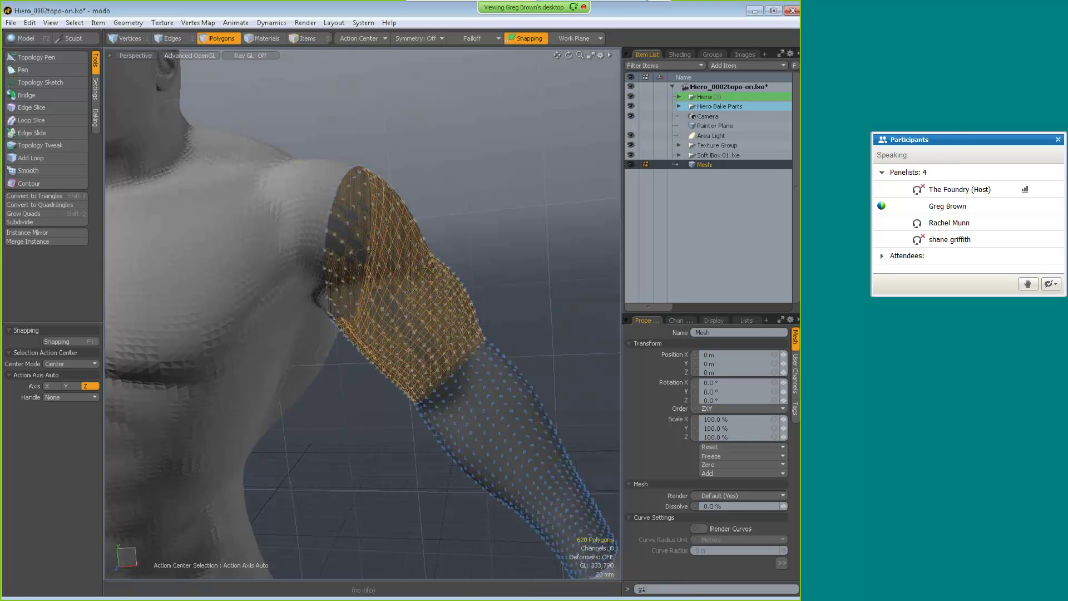
{"action": "left_click_drag", "start_coordinate": [412, 440], "coordinate": [453, 417], "text": "alt"}
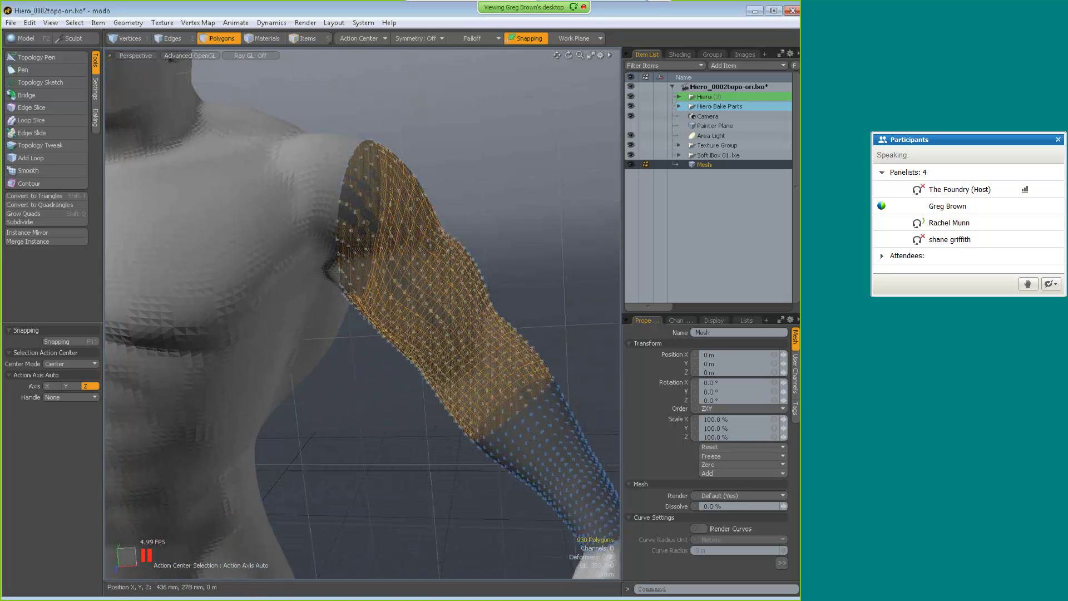
{"action": "key", "text": "Delete"}
- Select the polygon loop at the wrist and extend the selection ring by ring up most of the forearm surface
{"action": "left_click_drag", "start_coordinate": [526, 421], "coordinate": [487, 392], "text": "alt"}
{"action": "left_click", "coordinate": [548, 470]}
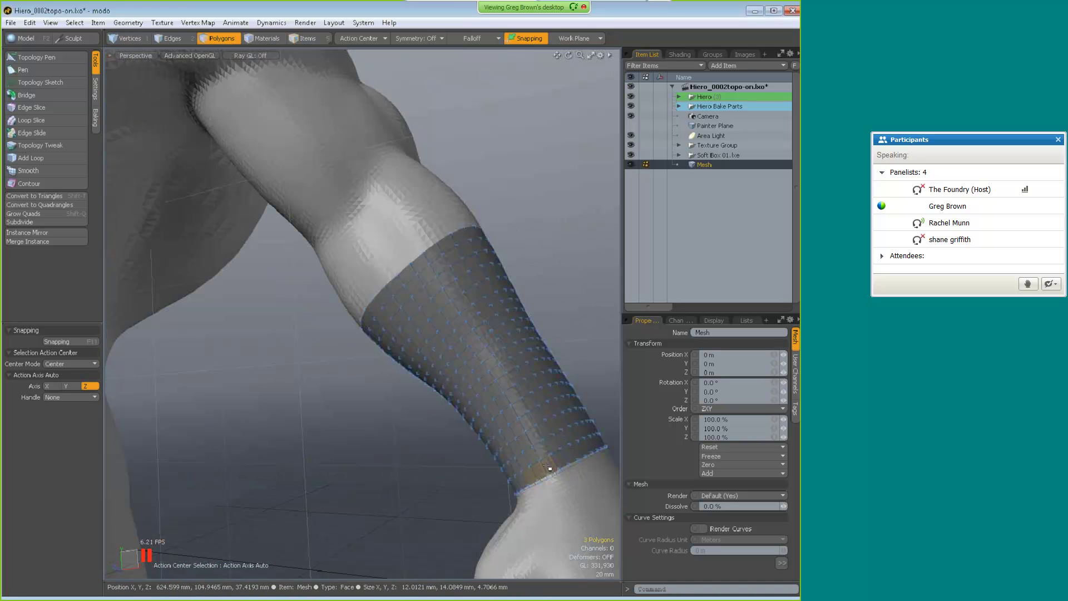
{"action": "key", "text": "l"}
{"action": "key", "text": "shift+Up"}
{"action": "key", "text": "shift+Up"}
{"action": "key", "text": "shift+Up"}
{"action": "key", "text": "shift+Up"}
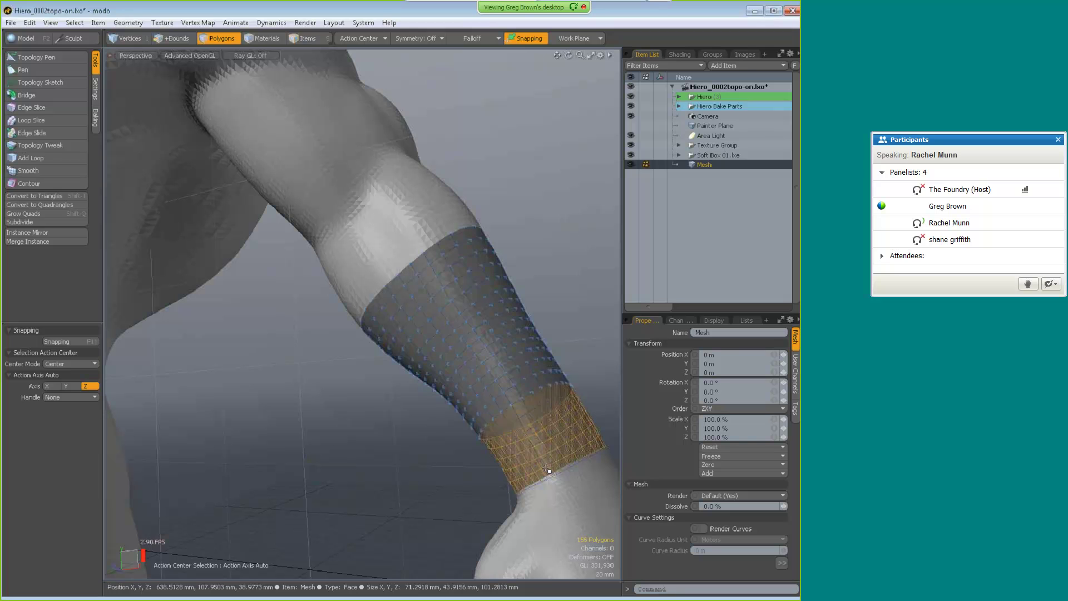
{"action": "key", "text": "shift+Up"}
{"action": "key", "text": "shift+Up"}
{"action": "key", "text": "shift+Up"}
{"action": "key", "text": "shift+Up"}
{"action": "key", "text": "shift+Up"}
{"action": "key", "text": "shift+Up"}
{"action": "key", "text": "shift+Up"}
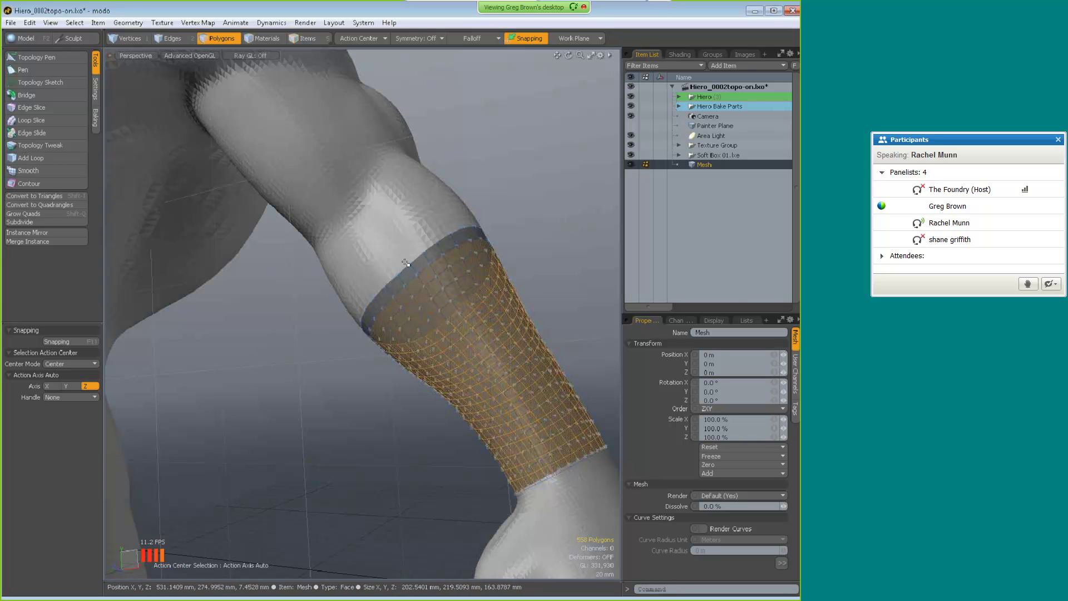
- Apply a Selection falloff to the forearm polygons and set it to 8 steps for use with the Push tool
{"action": "left_click_drag", "start_coordinate": [406, 264], "coordinate": [432, 261], "text": "alt"}
{"action": "left_click", "coordinate": [472, 38]}
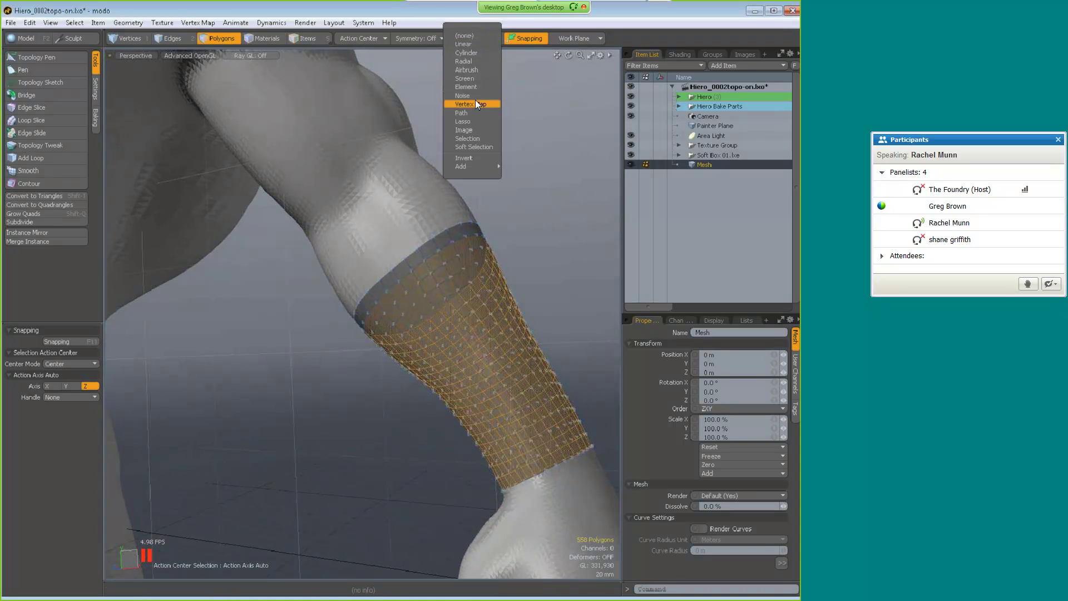
{"action": "left_click", "coordinate": [475, 137]}
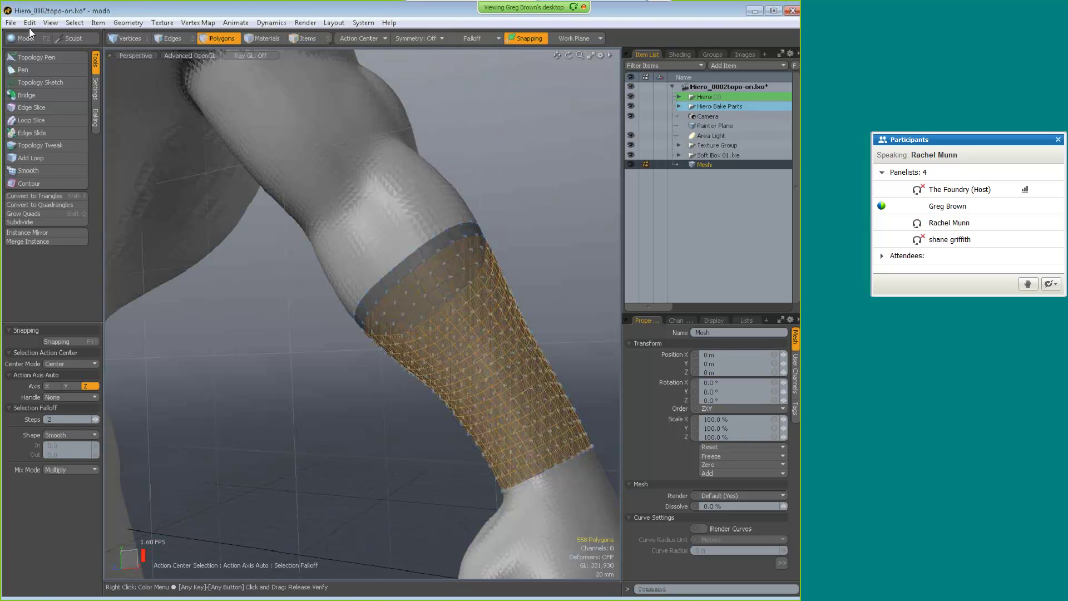
{"action": "key", "text": "F2"}
{"action": "left_click", "coordinate": [445, 140]}
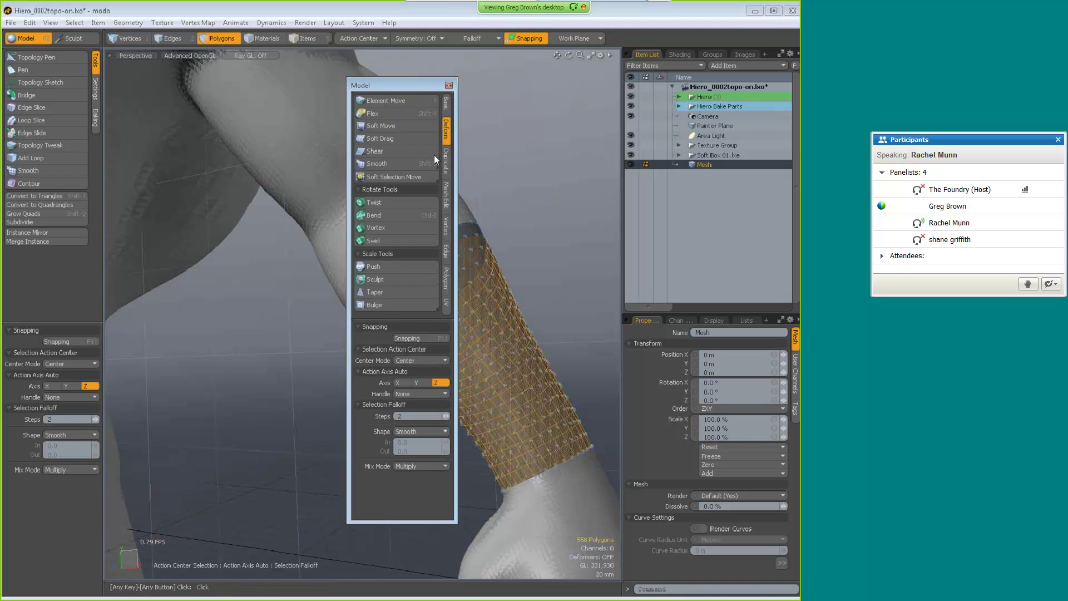
{"action": "left_click", "coordinate": [380, 264]}
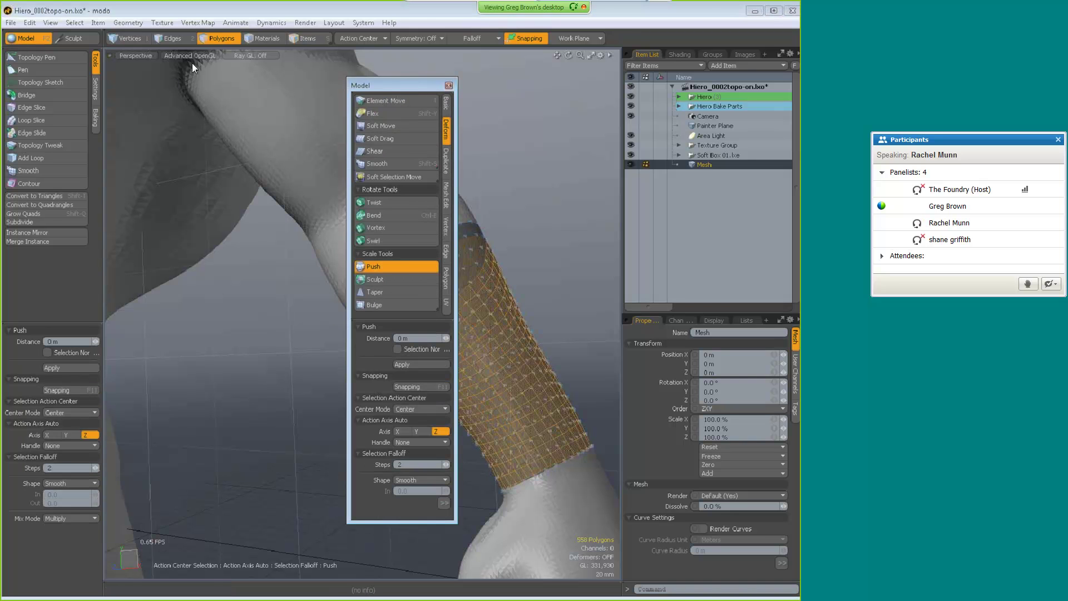
{"action": "left_click_drag", "start_coordinate": [410, 85], "coordinate": [192, 65]}
{"action": "left_click_drag", "start_coordinate": [62, 468], "coordinate": [3, 458]}
{"action": "type", "text": "8"}
{"action": "key", "text": "Return"}
- Push the selected forearm polygons outward by 6 mm to flare the surface around the wrist
{"action": "left_click_drag", "start_coordinate": [449, 358], "coordinate": [484, 412], "text": "alt"}
{"action": "left_click_drag", "start_coordinate": [480, 342], "coordinate": [512, 397]}
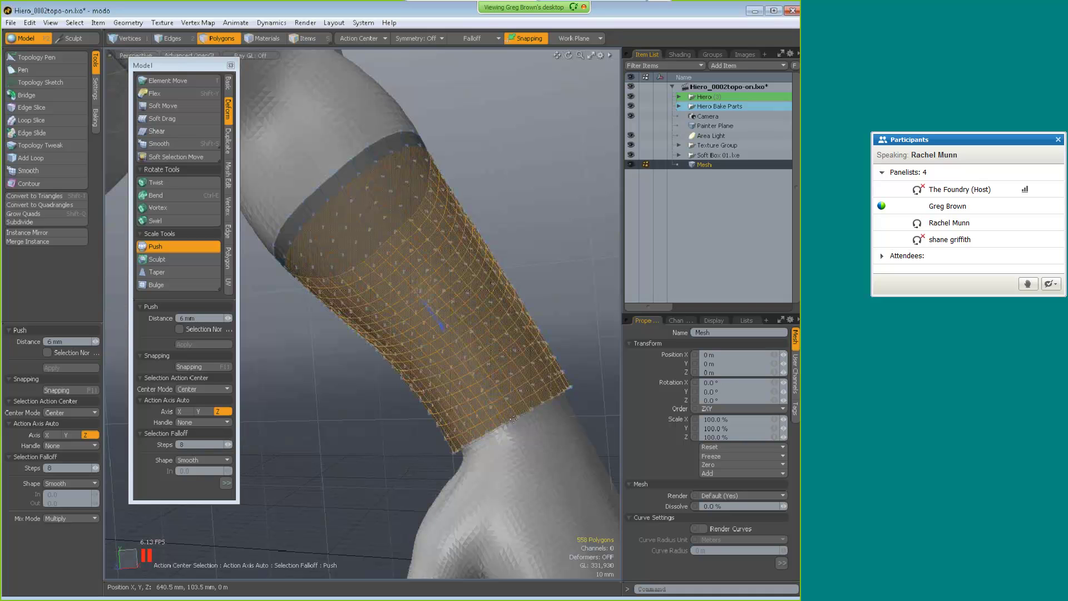
{"action": "left_click_drag", "start_coordinate": [434, 144], "coordinate": [400, 80], "text": "alt"}
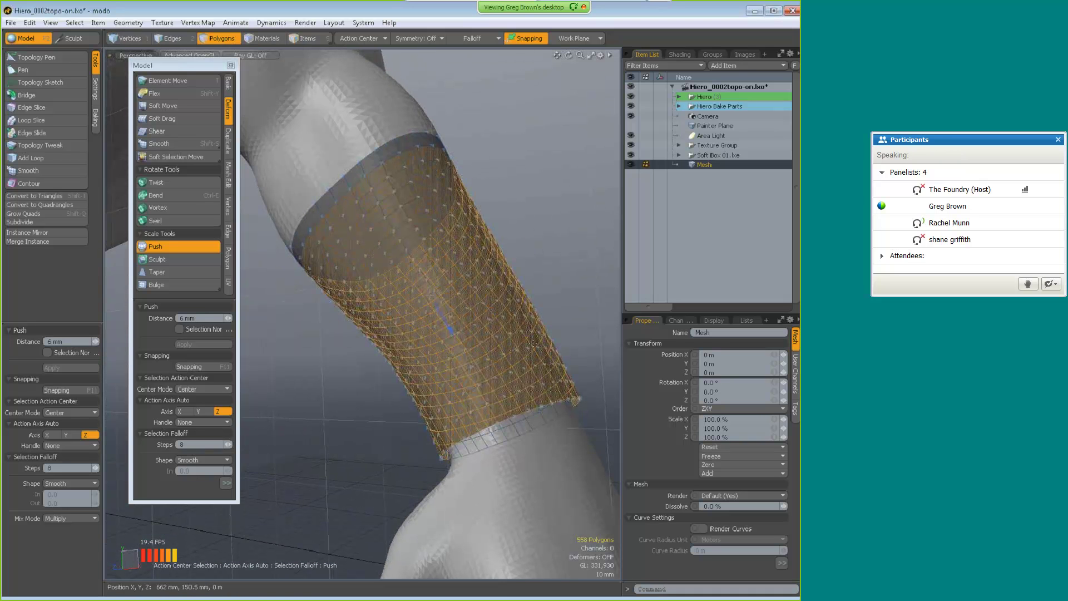
{"action": "left_click_drag", "start_coordinate": [533, 343], "coordinate": [511, 298], "text": "alt"}
{"action": "key", "text": "space"}
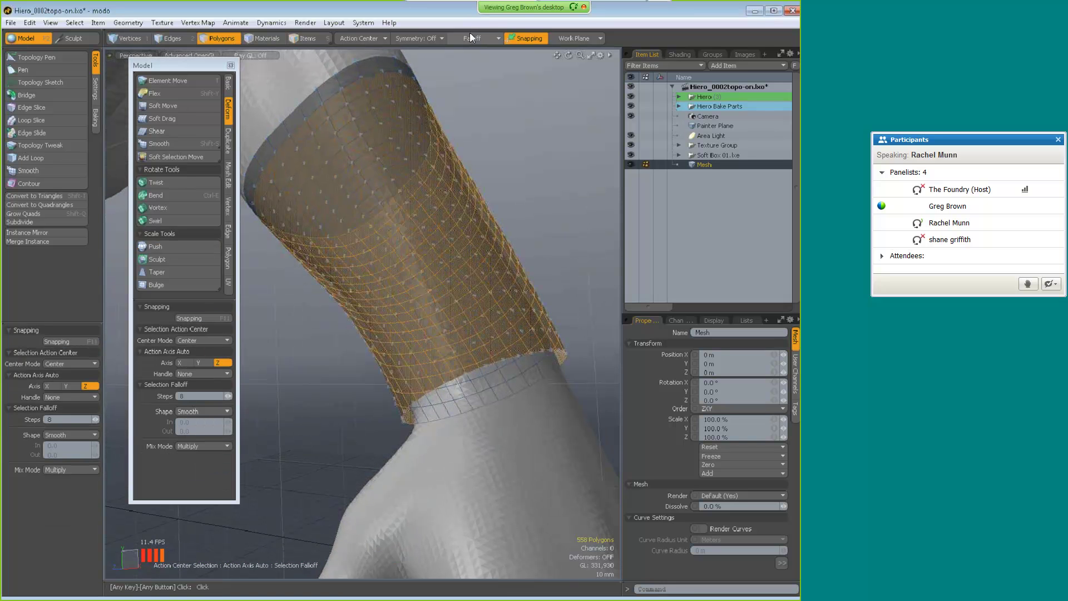
- Clear the falloff and select the open edge loop at the cuff's wrist end
{"action": "left_click", "coordinate": [471, 37]}
{"action": "left_click", "coordinate": [470, 35]}
{"action": "key", "text": "2"}
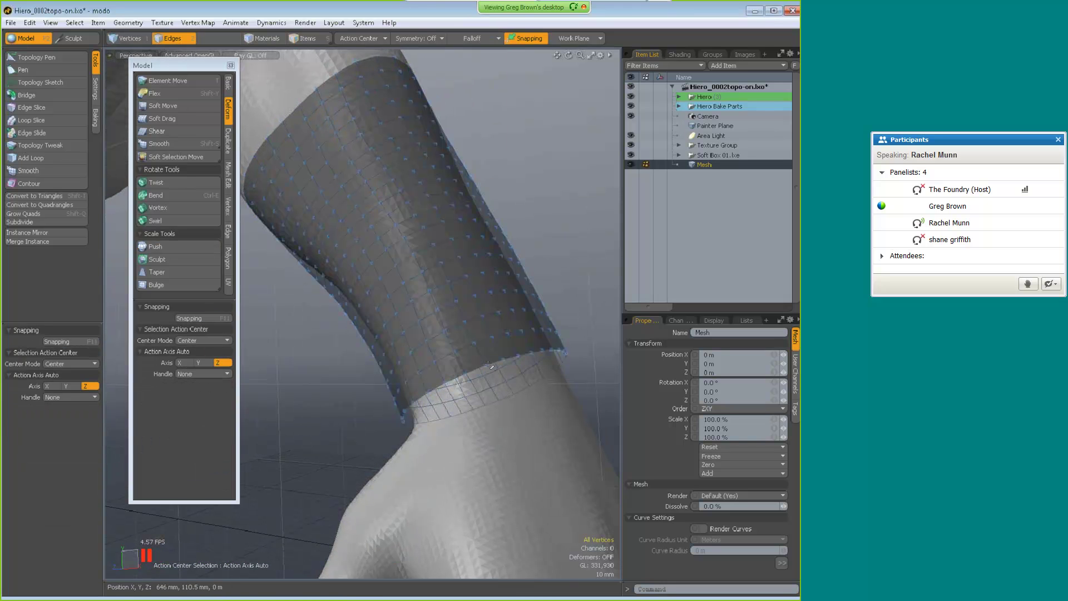
{"action": "double_click", "coordinate": [491, 359]}
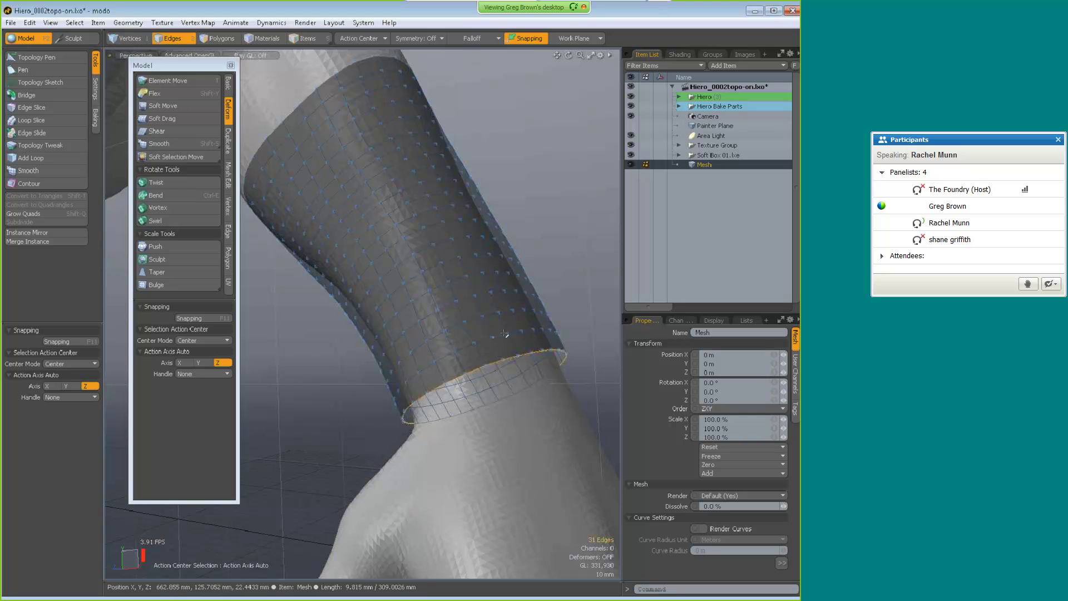
- Extend the selected wrist edge loop in place with Edge Extend, without any offset
{"action": "left_click_drag", "start_coordinate": [504, 329], "coordinate": [428, 410], "text": "alt"}
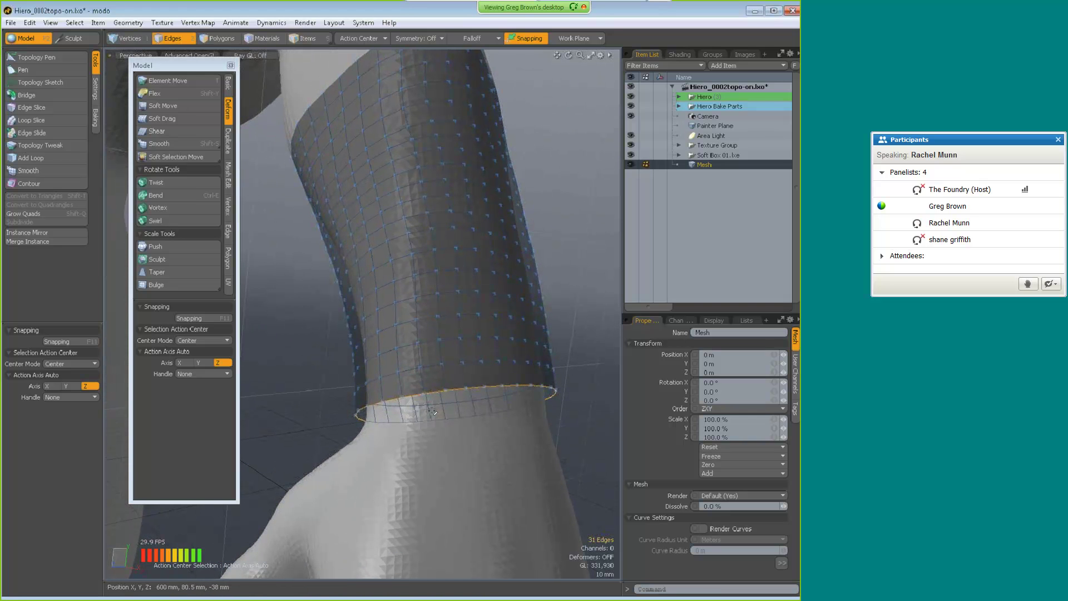
{"action": "key", "text": "z"}
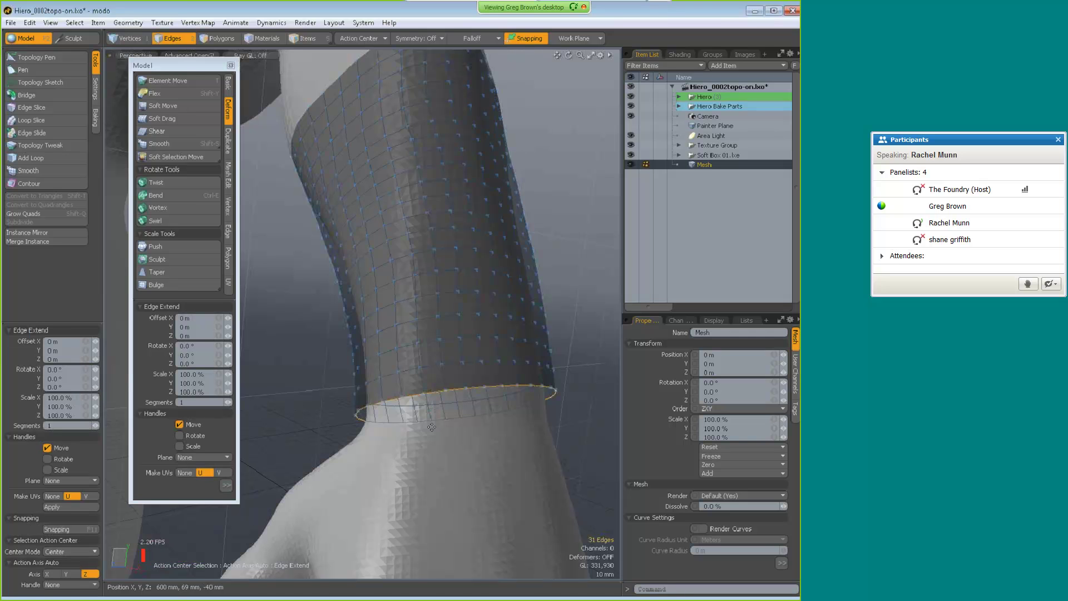
{"action": "left_click", "coordinate": [432, 426]}
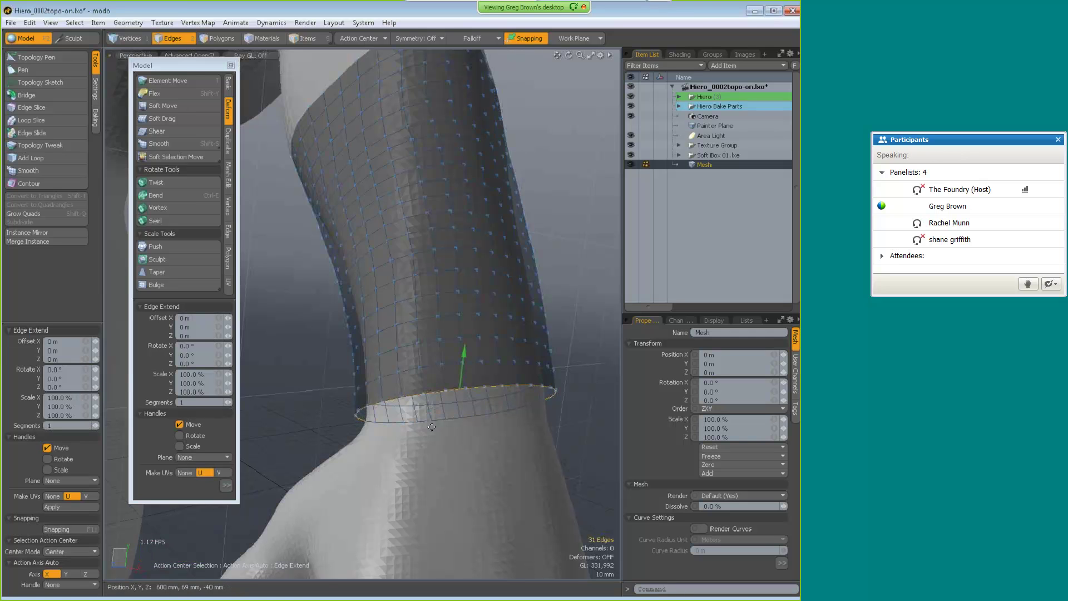
{"action": "key", "text": "space"}
- Enable Constrain to Background with Double Sided on and the geometry constraint set to Vector
{"action": "left_click", "coordinate": [96, 87]}
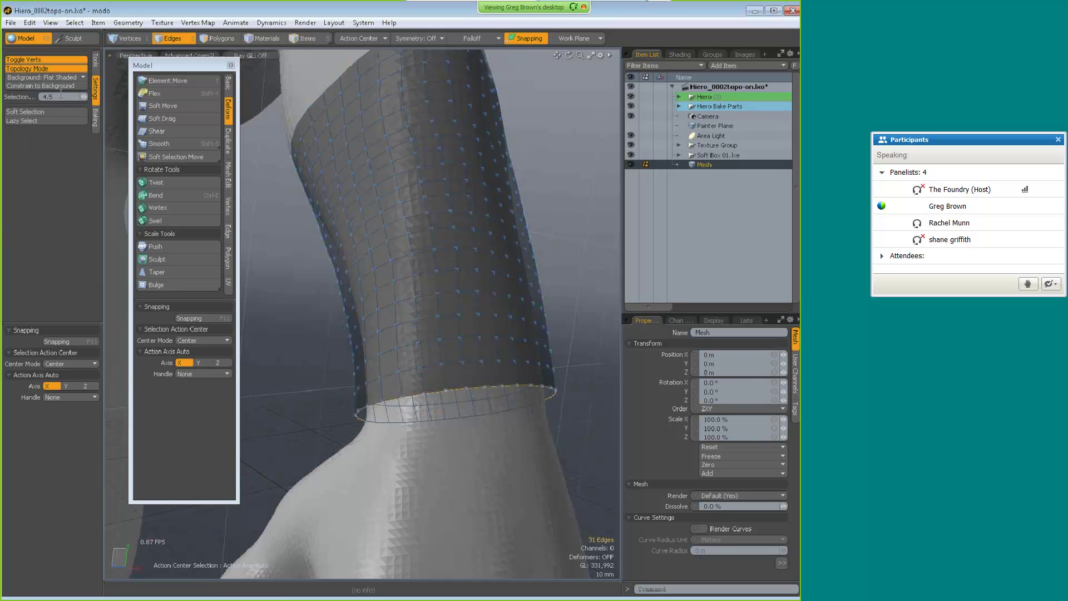
{"action": "left_click", "coordinate": [50, 85]}
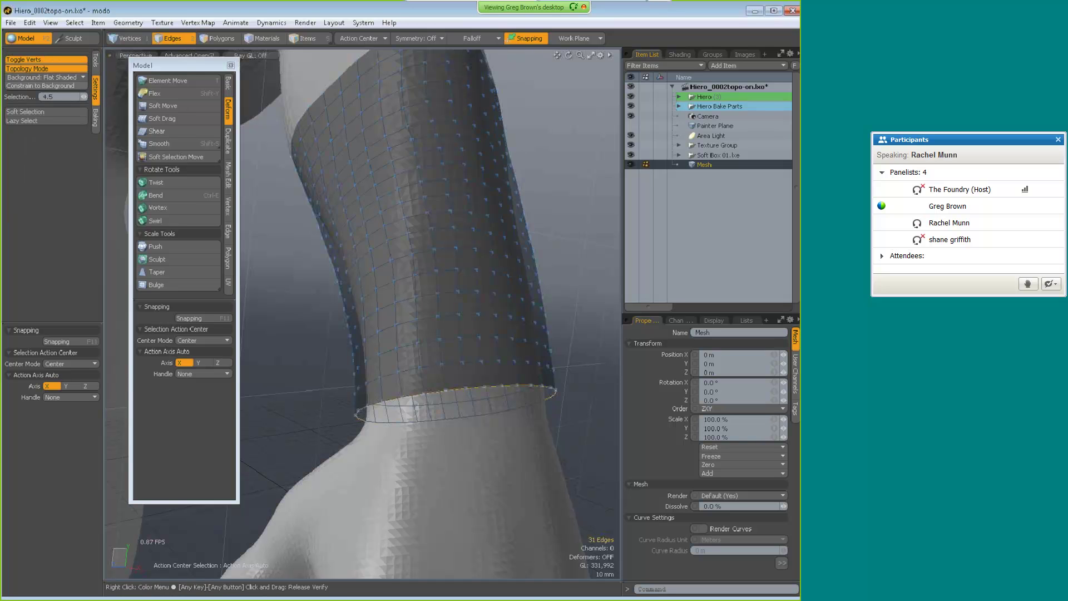
{"action": "left_click", "coordinate": [61, 452]}
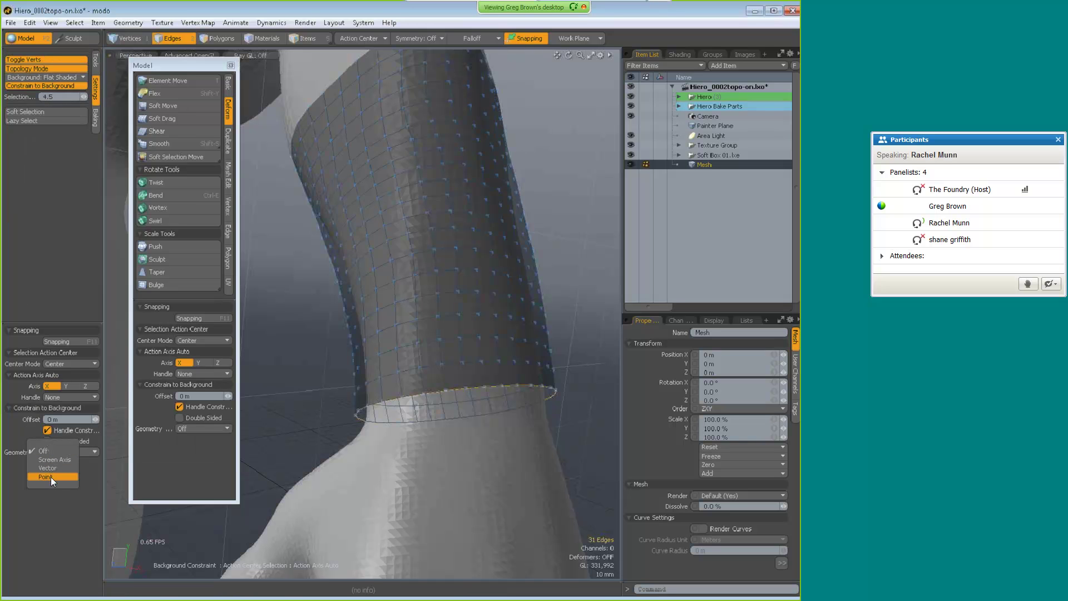
{"action": "left_click", "coordinate": [50, 471]}
{"action": "left_click", "coordinate": [48, 440]}
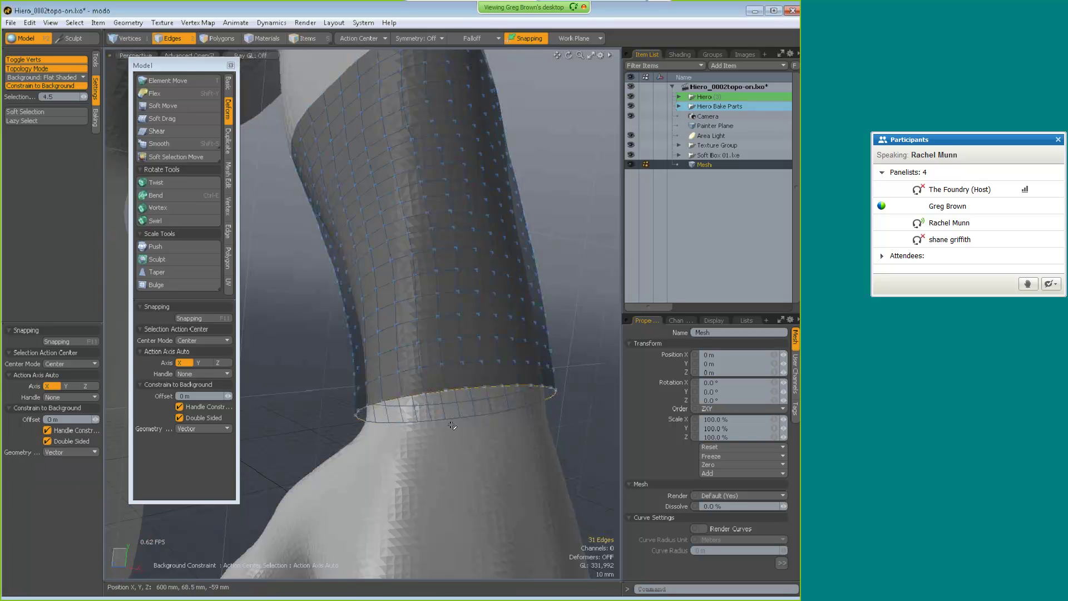
- Scale the extended edge loop inward with a local action center to give the cuff a rim
{"action": "key", "text": "r"}
{"action": "left_click_drag", "start_coordinate": [478, 391], "coordinate": [472, 368], "text": "alt"}
{"action": "key", "text": "r"}
{"action": "key", "text": "space"}
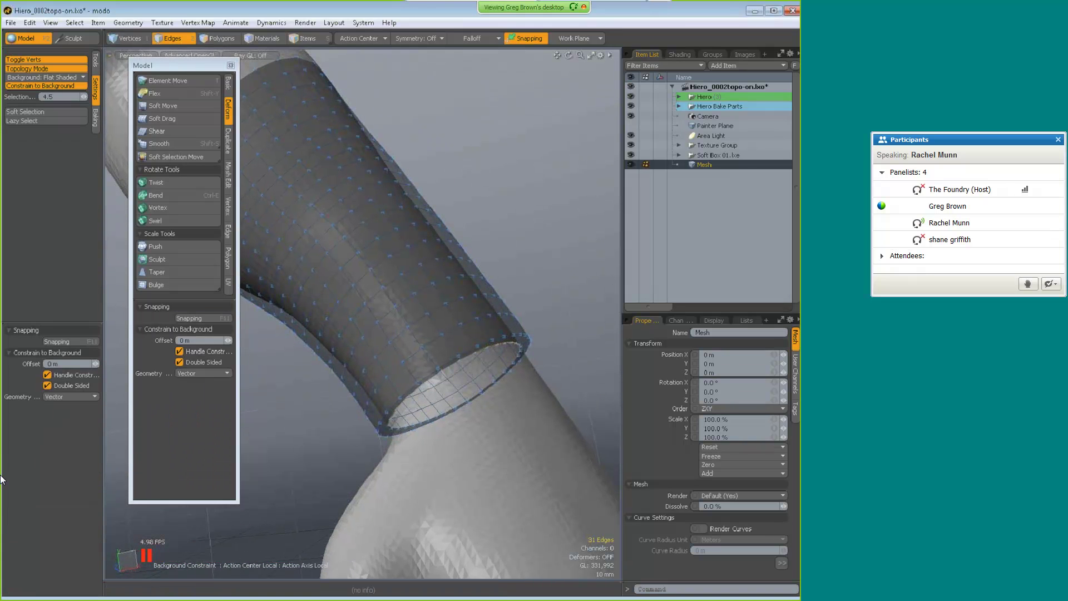
- Set the background geometry constraint to Point and extend the cuff's inner rim edge loop about 10.5 mm in Z with Edge Extend
{"action": "key", "text": "z"}
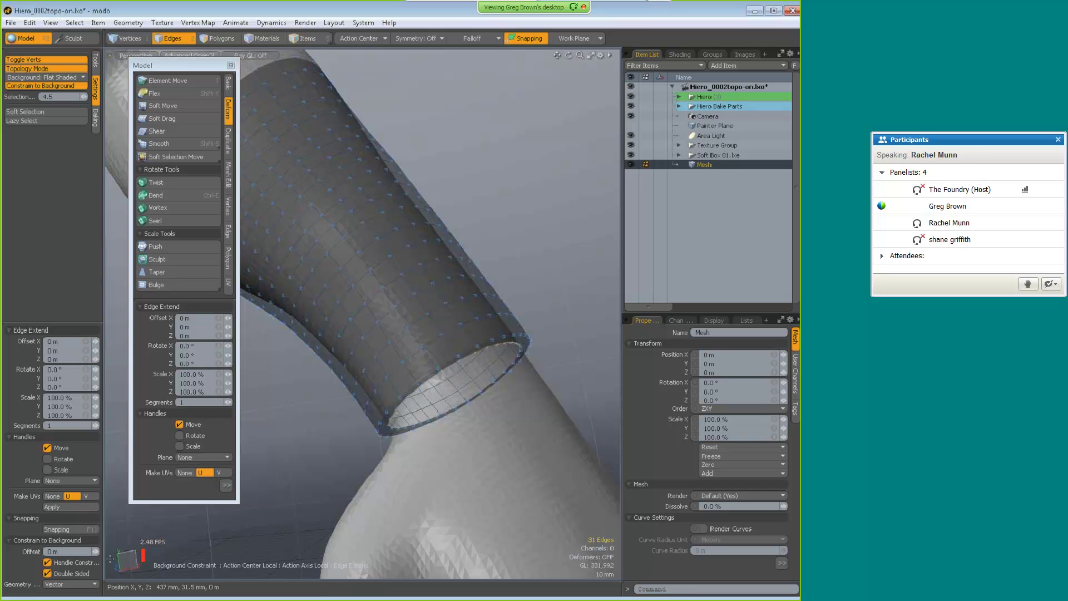
{"action": "left_click", "coordinate": [70, 584]}
{"action": "left_click", "coordinate": [64, 571]}
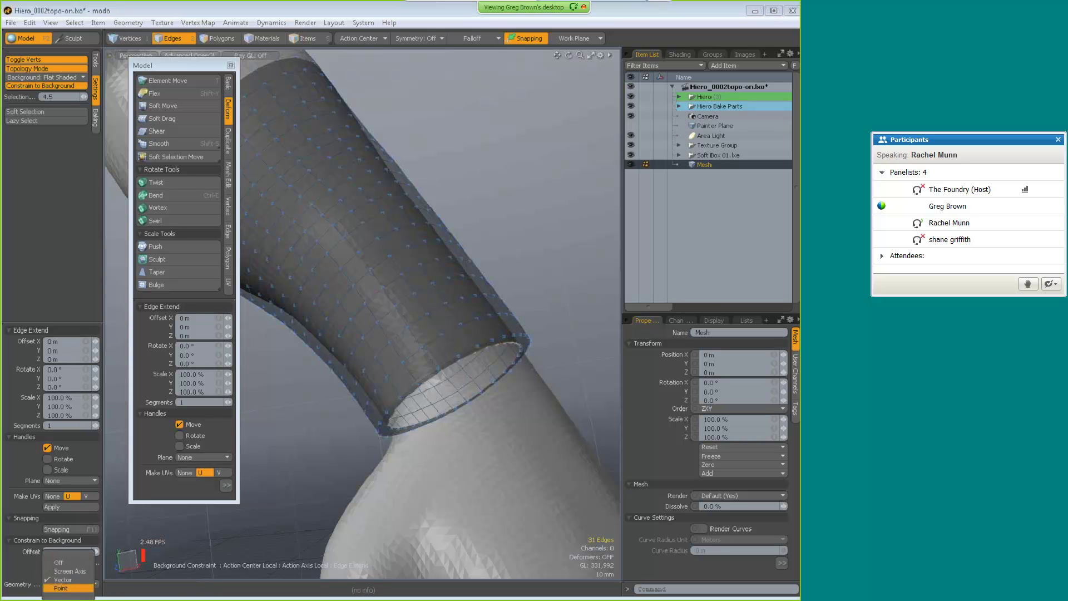
{"action": "left_click_drag", "start_coordinate": [480, 381], "coordinate": [450, 397], "text": "alt"}
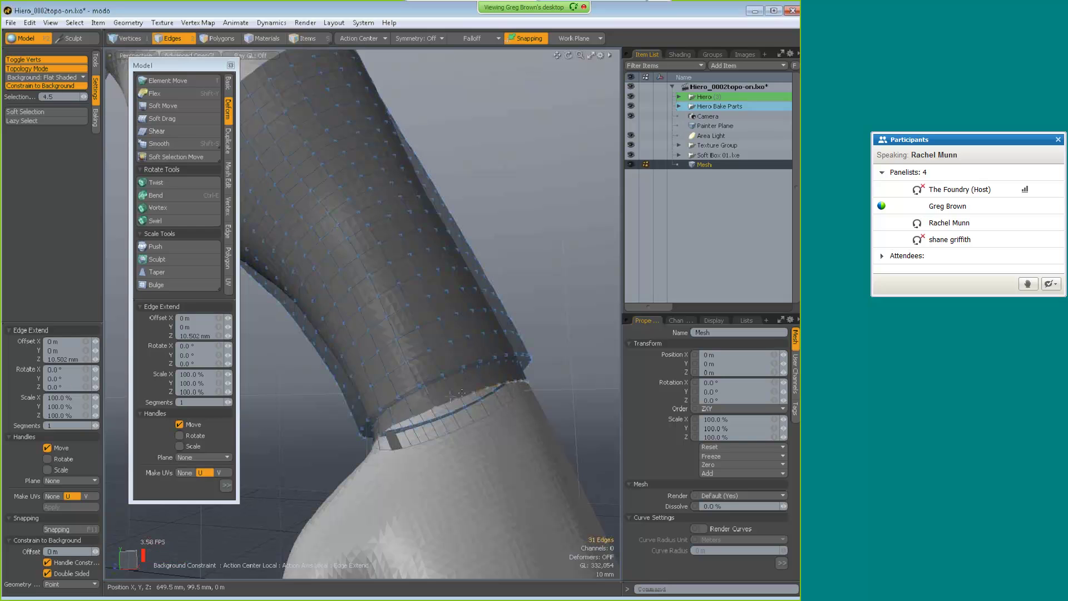
{"action": "right_click_drag", "start_coordinate": [429, 379], "coordinate": [459, 381], "text": "alt"}
{"action": "key", "text": "space"}
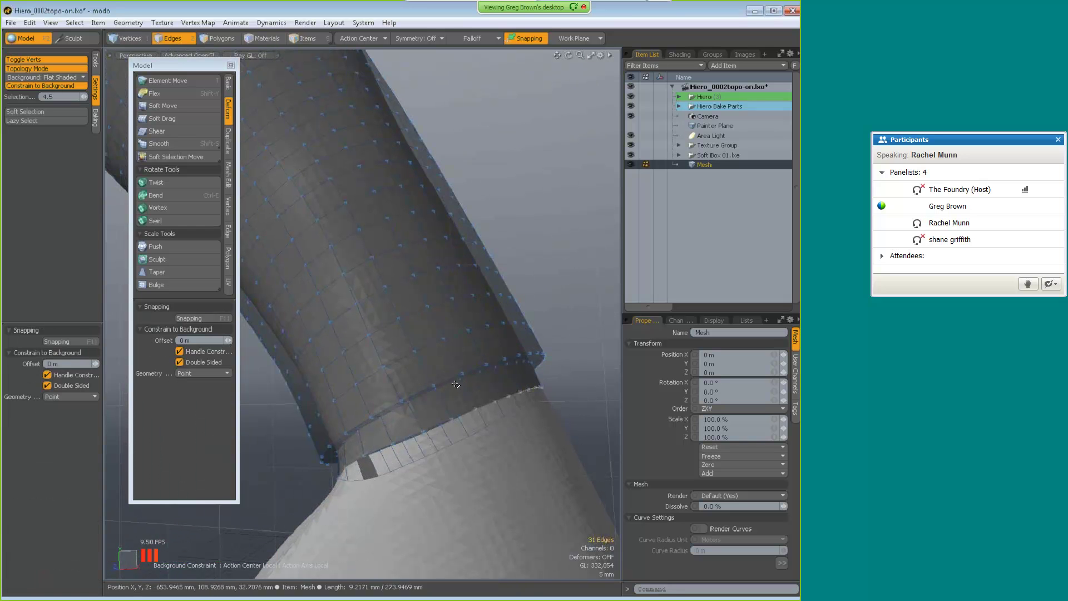
- Turn off the background constraint and give the two edge loops at the cuff's wrist rim an edge weight of 20%
{"action": "left_click", "coordinate": [198, 23]}
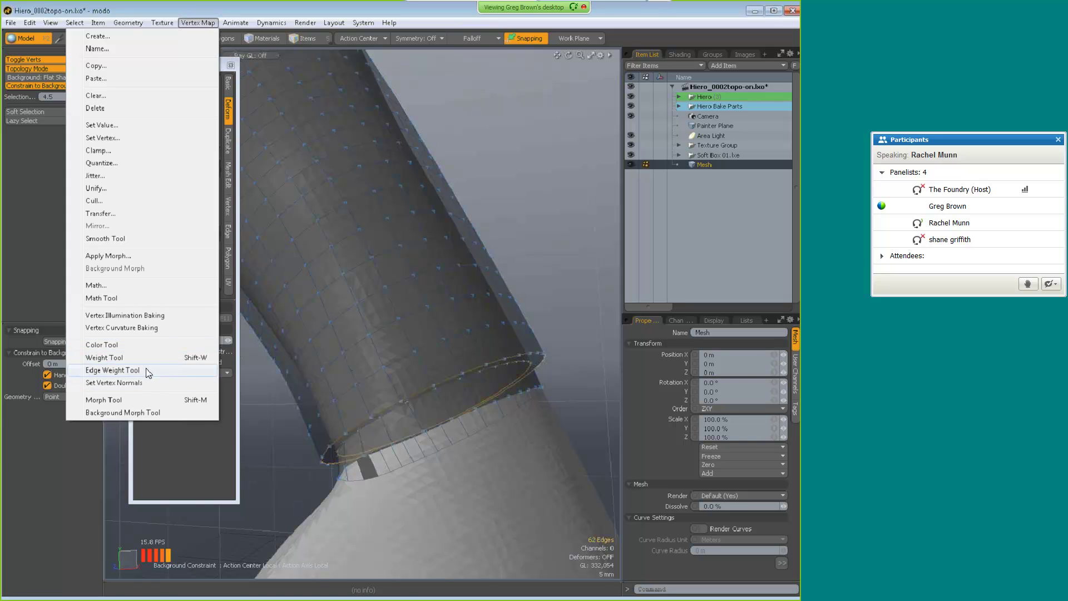
{"action": "left_click", "coordinate": [146, 370]}
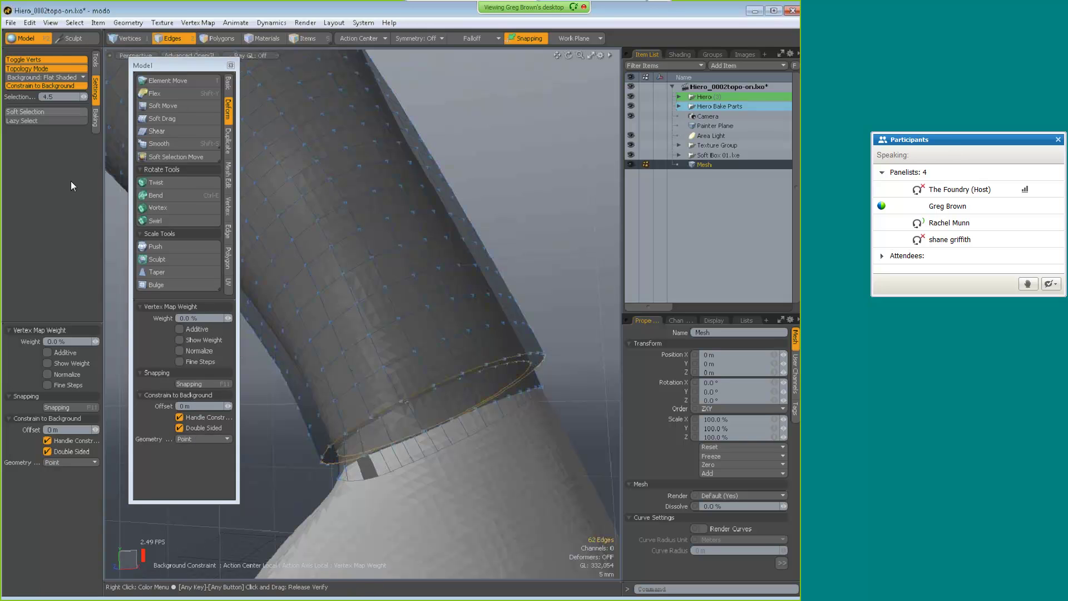
{"action": "left_click", "coordinate": [200, 385]}
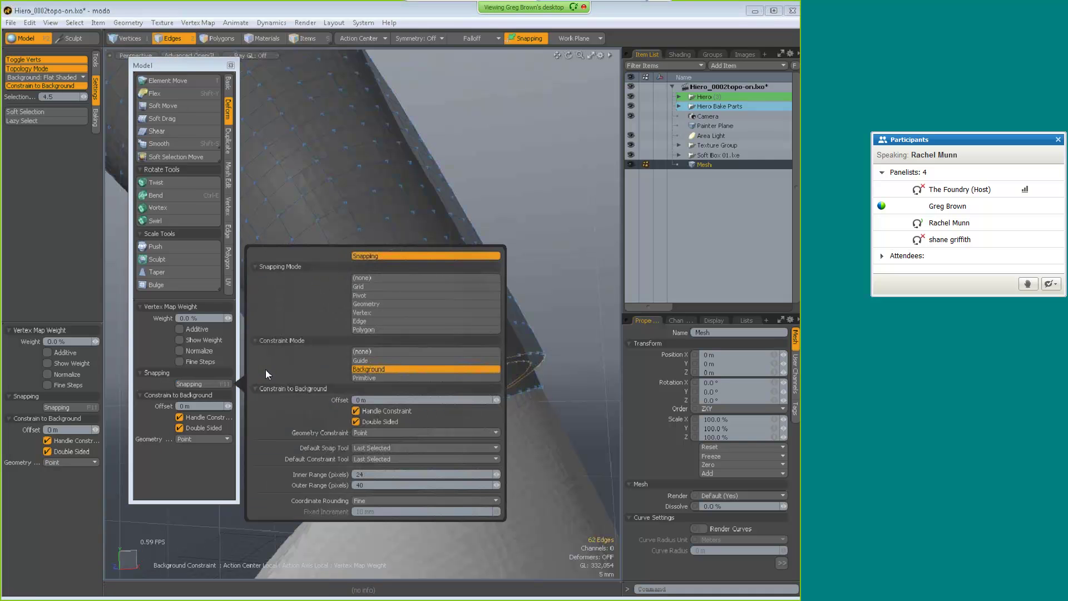
{"action": "left_click", "coordinate": [391, 352]}
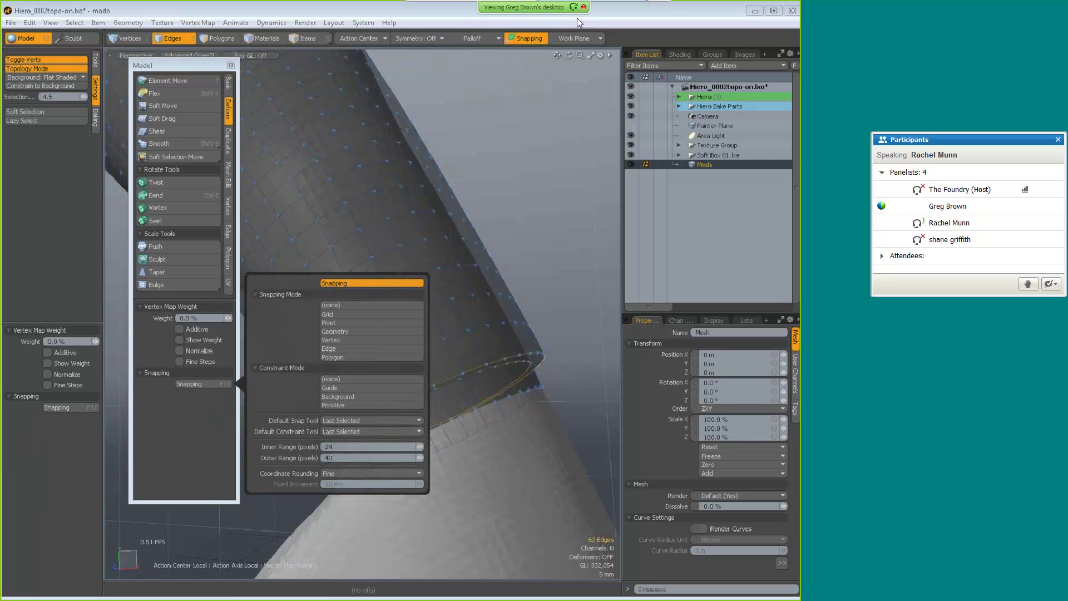
{"action": "left_click_drag", "start_coordinate": [437, 328], "coordinate": [459, 328]}
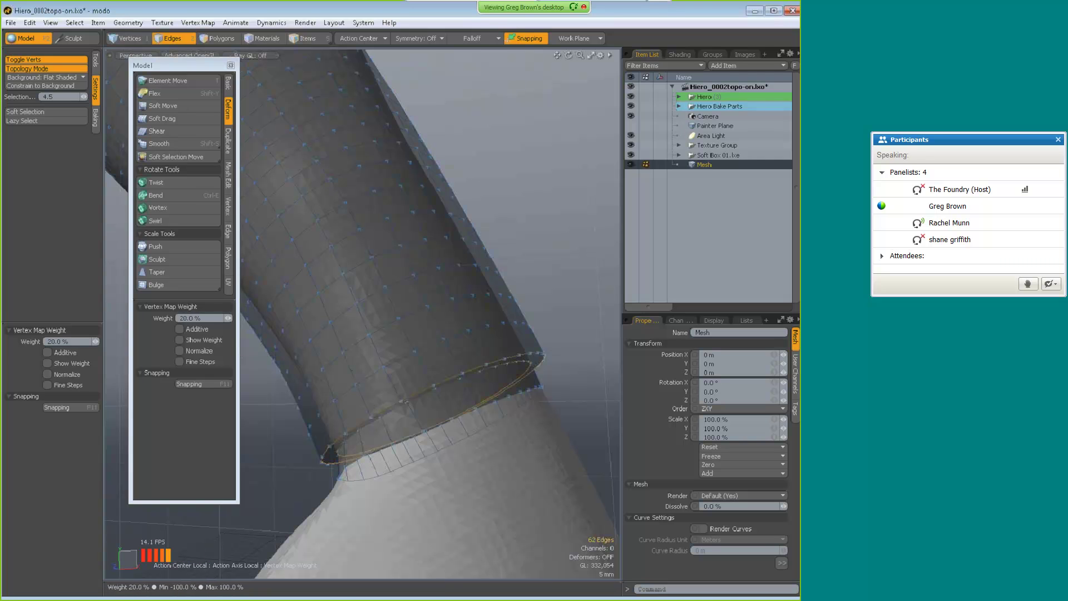
{"action": "key", "text": "space"}
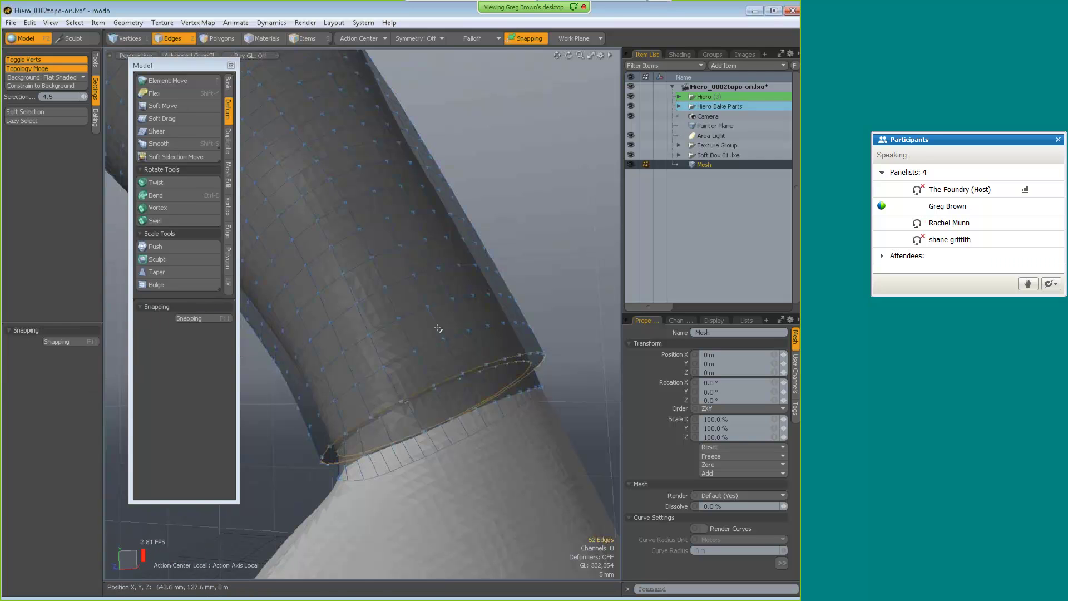
- Set the mesh's Catmull-Clark subdivision level to 3 and turn off Topology Mode
{"action": "left_click", "coordinate": [782, 563]}
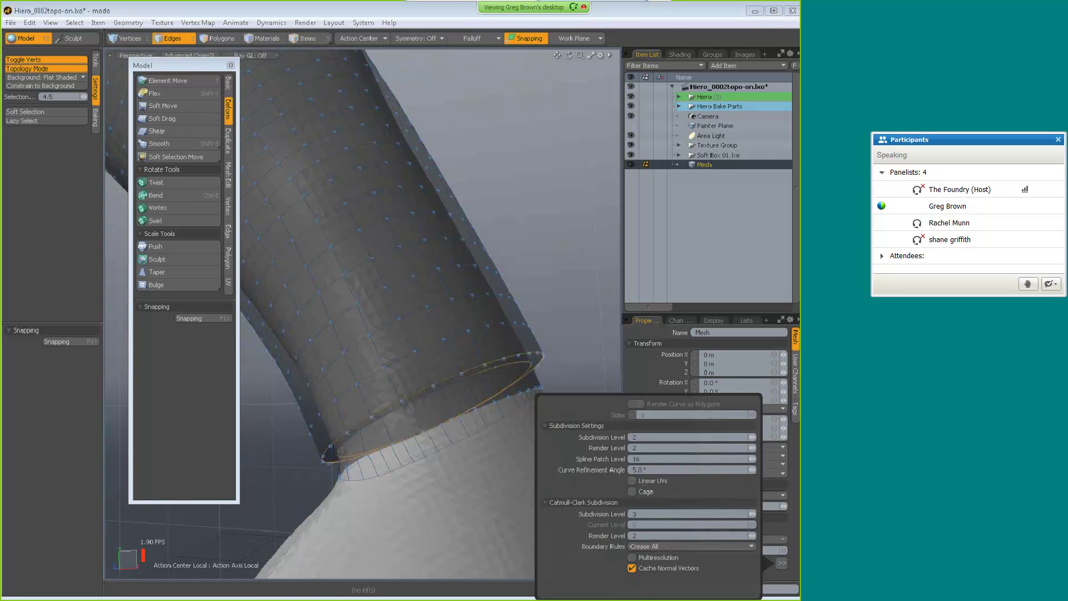
{"action": "left_click_drag", "start_coordinate": [390, 250], "coordinate": [414, 262], "text": "alt"}
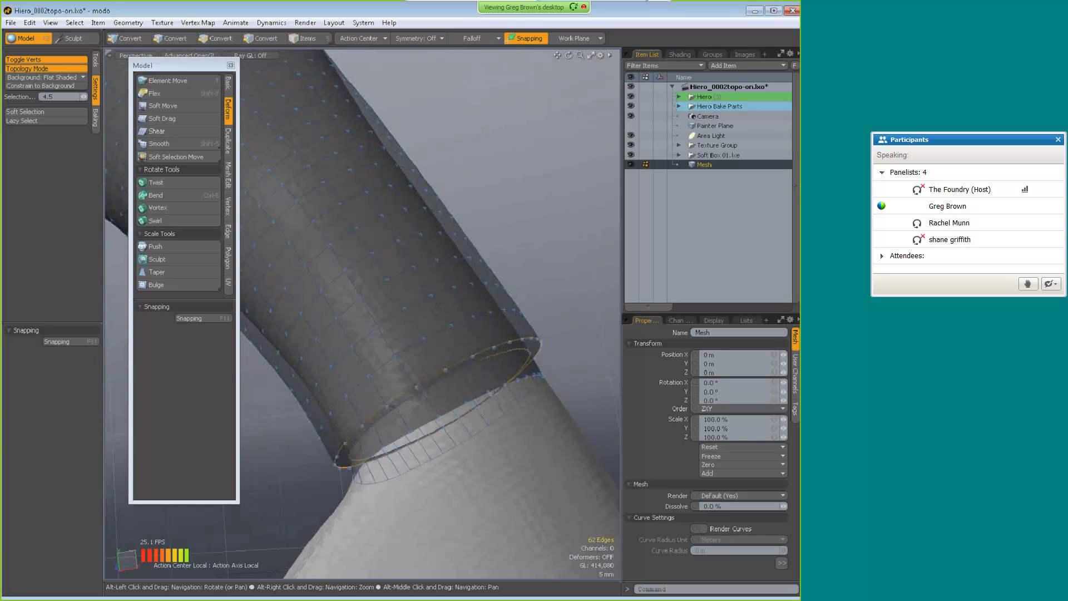
{"action": "left_click", "coordinate": [39, 68]}
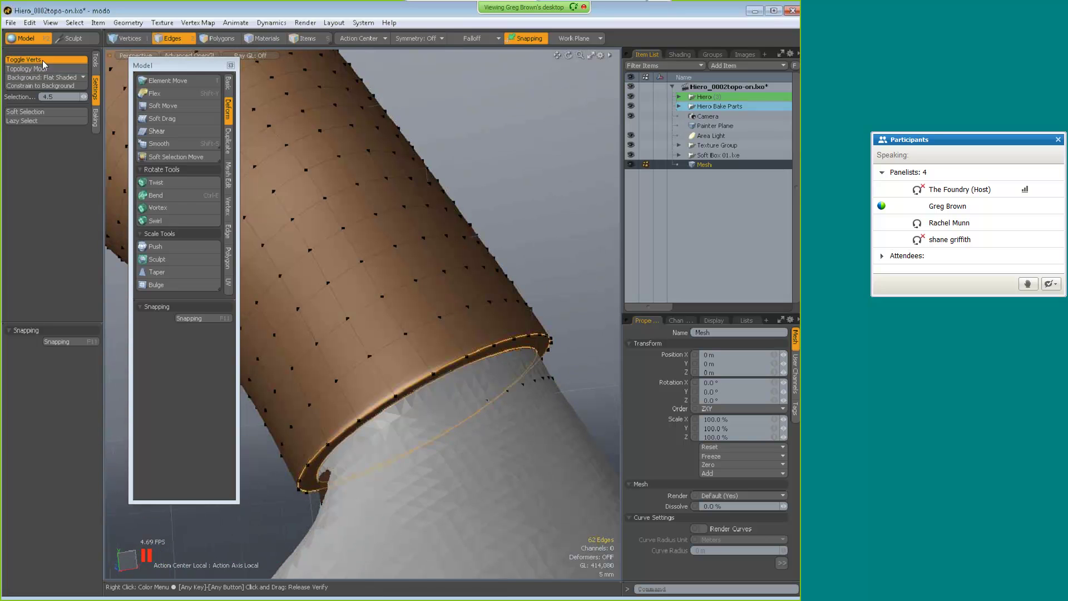
- Hide the vertices, select the outer edge loop of the wrist rim and adjust its position with Edge Slide
{"action": "left_click_drag", "start_coordinate": [390, 335], "coordinate": [476, 345], "text": "alt"}
{"action": "left_click", "coordinate": [479, 349]}
{"action": "double_click", "coordinate": [478, 349]}
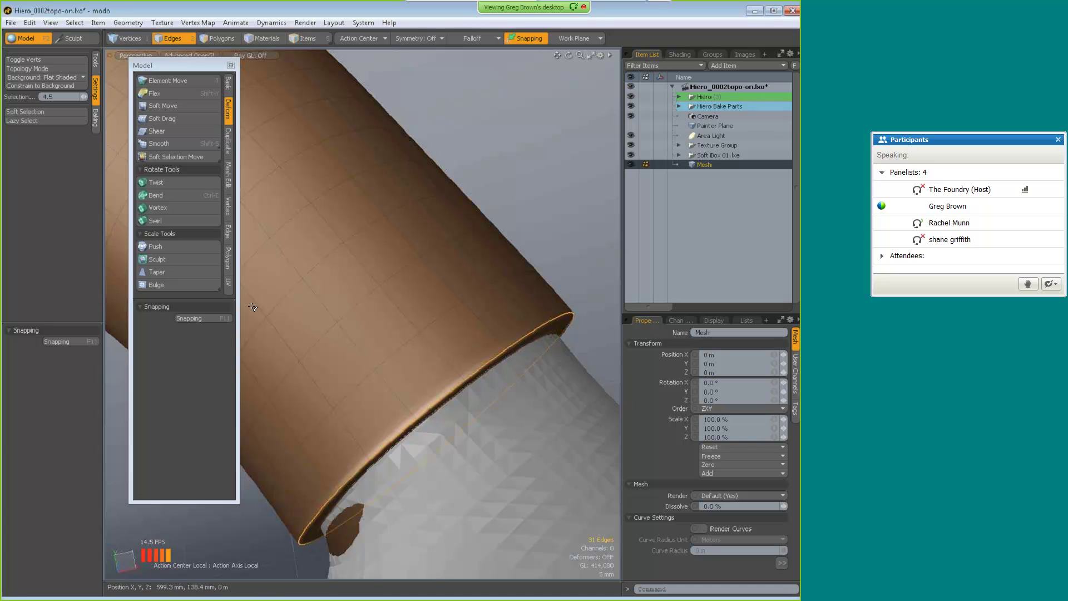
{"action": "left_click", "coordinate": [228, 233]}
{"action": "left_click", "coordinate": [181, 162]}
{"action": "left_click_drag", "start_coordinate": [390, 334], "coordinate": [468, 282]}
{"action": "key", "text": "space"}
- Add a single loop slice around the cuff just above the wrist rim
{"action": "left_click_drag", "start_coordinate": [512, 334], "coordinate": [463, 284], "text": "alt"}
{"action": "left_click", "coordinate": [438, 281]}
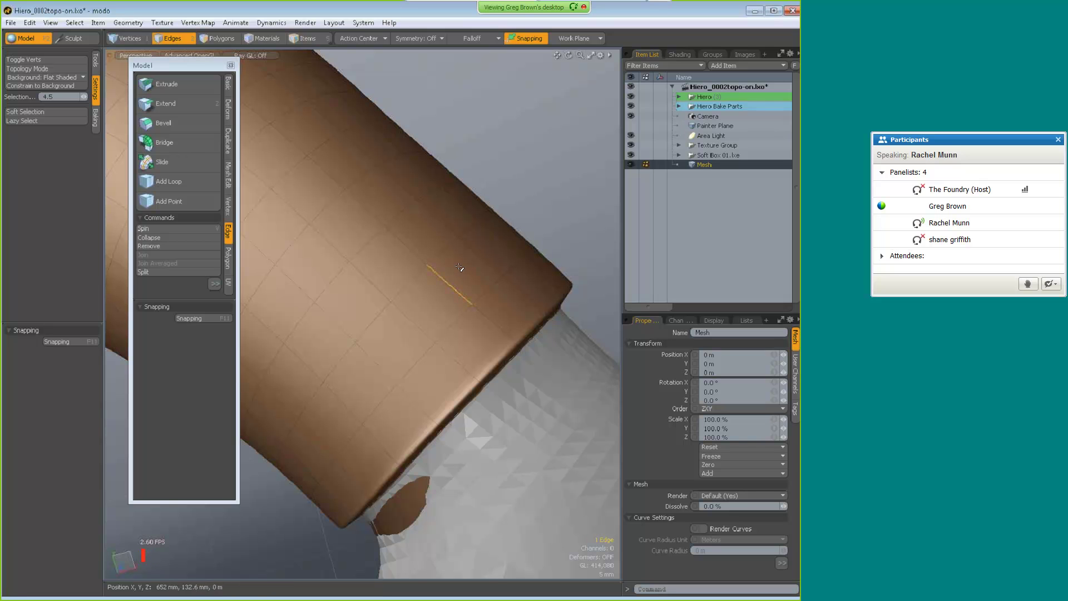
{"action": "key", "text": "alt+c"}
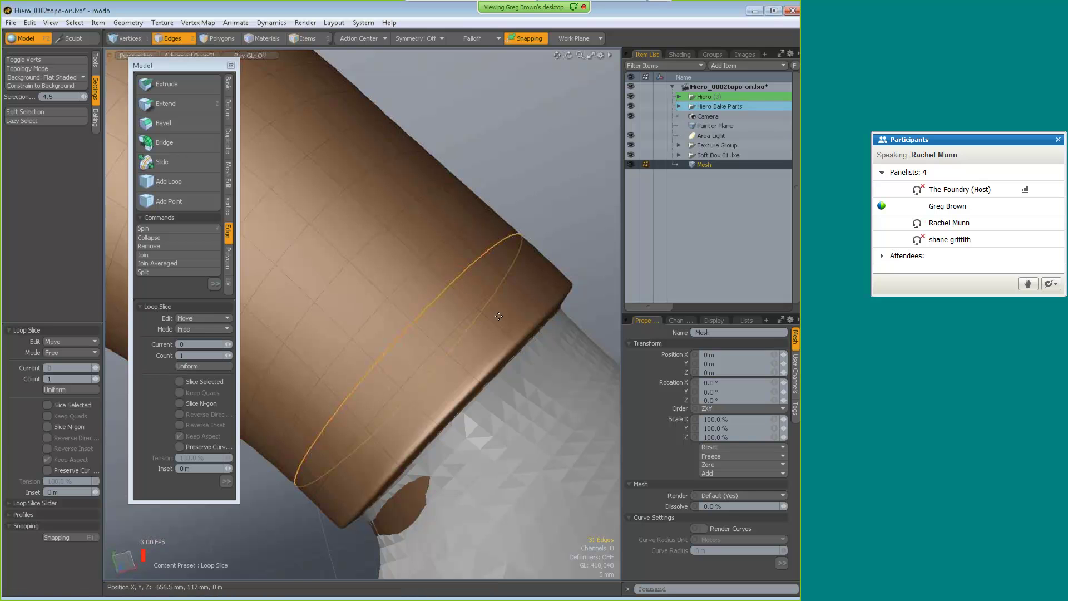
{"action": "left_click_drag", "start_coordinate": [506, 352], "coordinate": [495, 343], "text": "alt"}
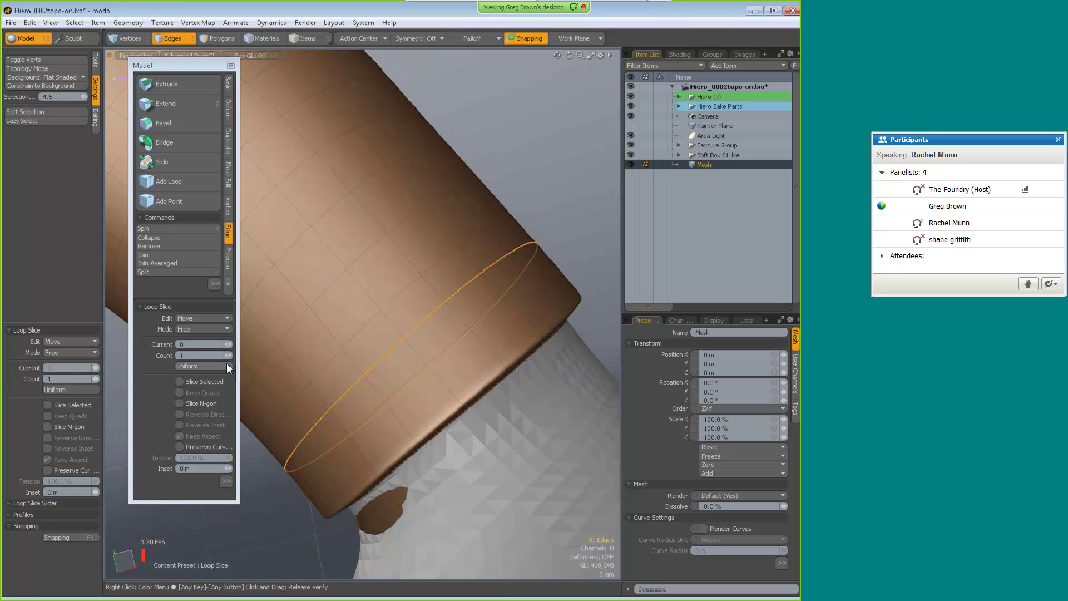
{"action": "key", "text": "space"}
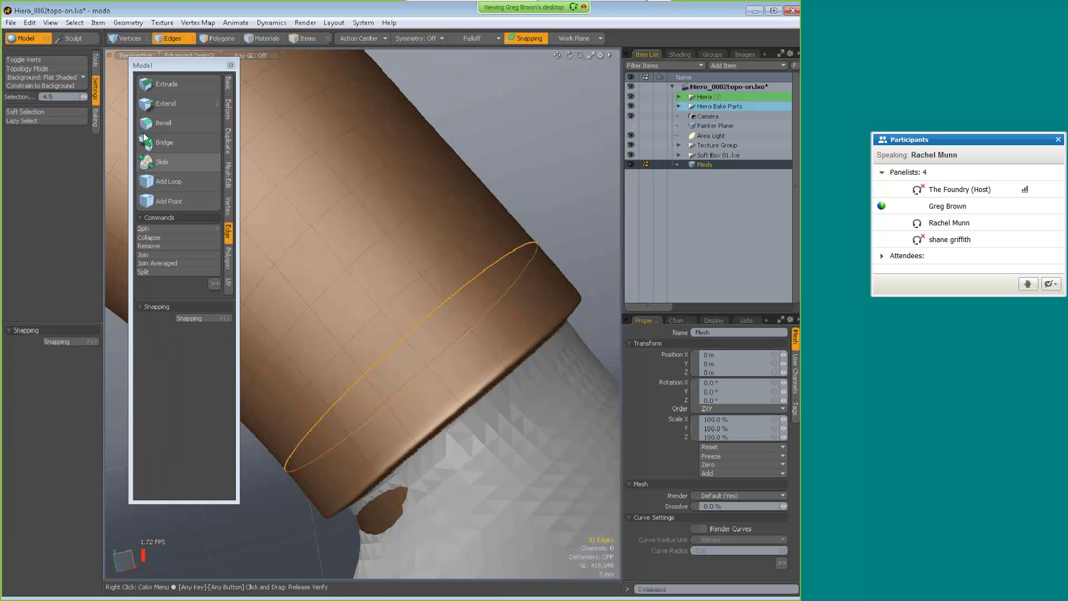
- Bevel the new edge loop with an inset of about 660 um and round level 0
{"action": "left_click", "coordinate": [176, 121]}
{"action": "left_click_drag", "start_coordinate": [416, 338], "coordinate": [441, 395]}
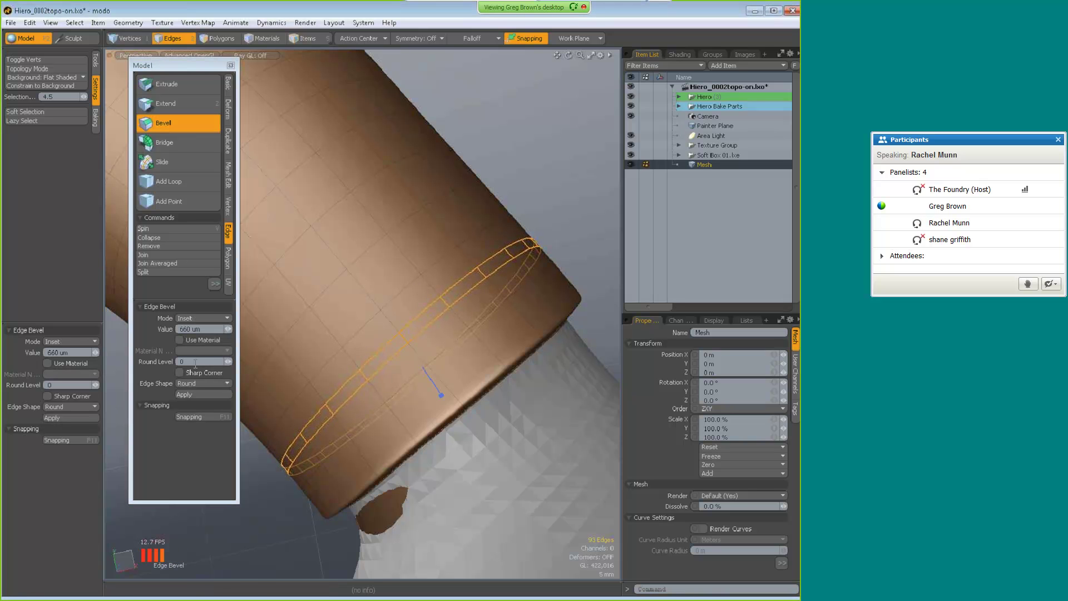
{"action": "key", "text": "space"}
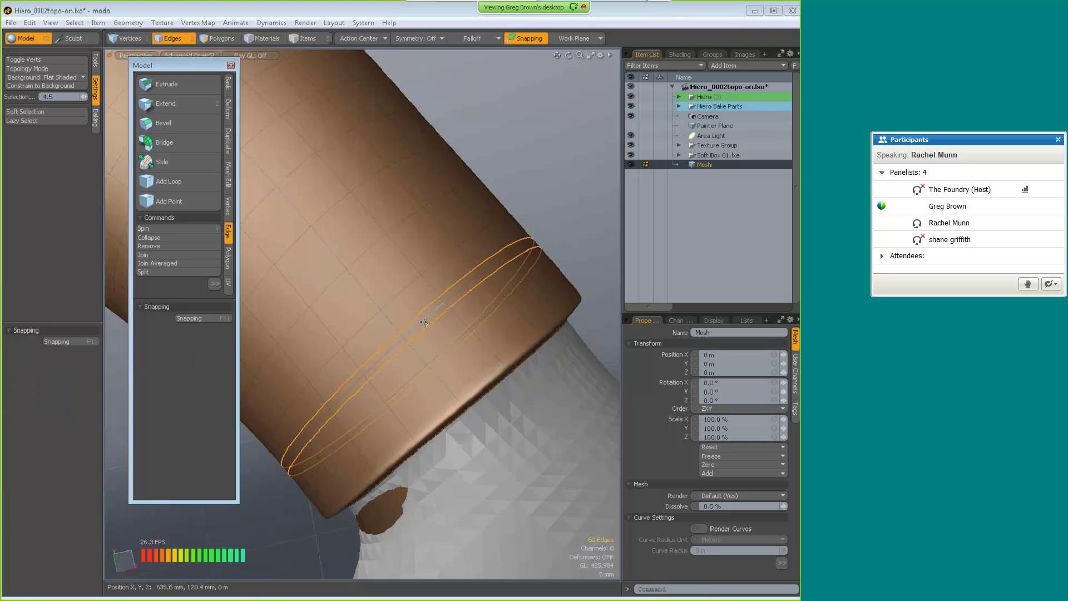
- Select one edge loop at the bevel and push it inward by about 1.3 mm to form a groove
{"action": "left_click", "coordinate": [424, 322]}
{"action": "double_click", "coordinate": [423, 322]}
{"action": "key", "text": "o"}
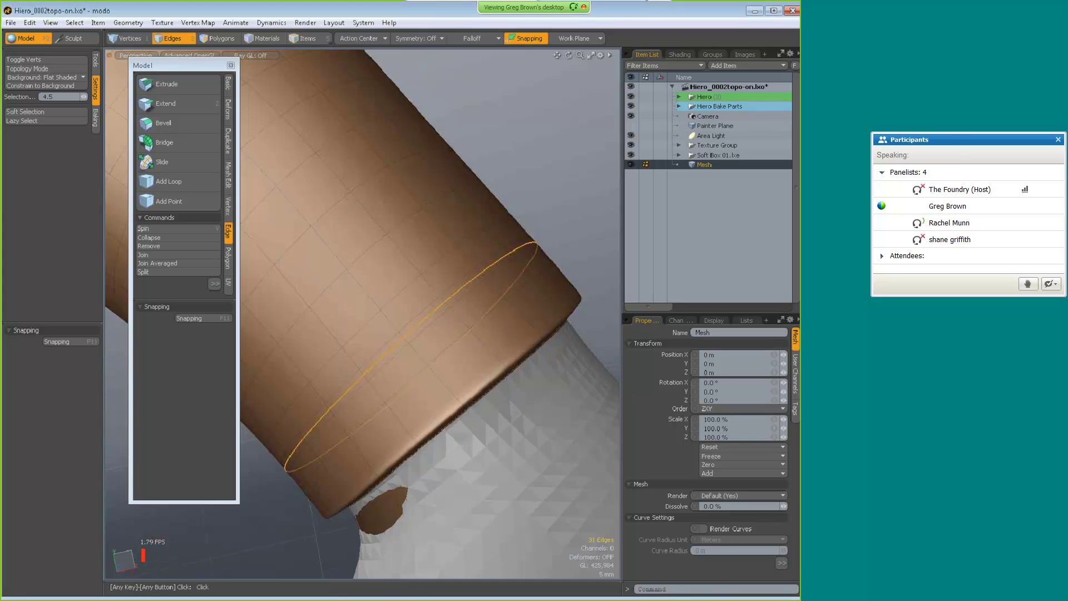
{"action": "left_click", "coordinate": [229, 114]}
{"action": "left_click", "coordinate": [178, 247]}
{"action": "left_click_drag", "start_coordinate": [424, 367], "coordinate": [445, 392]}
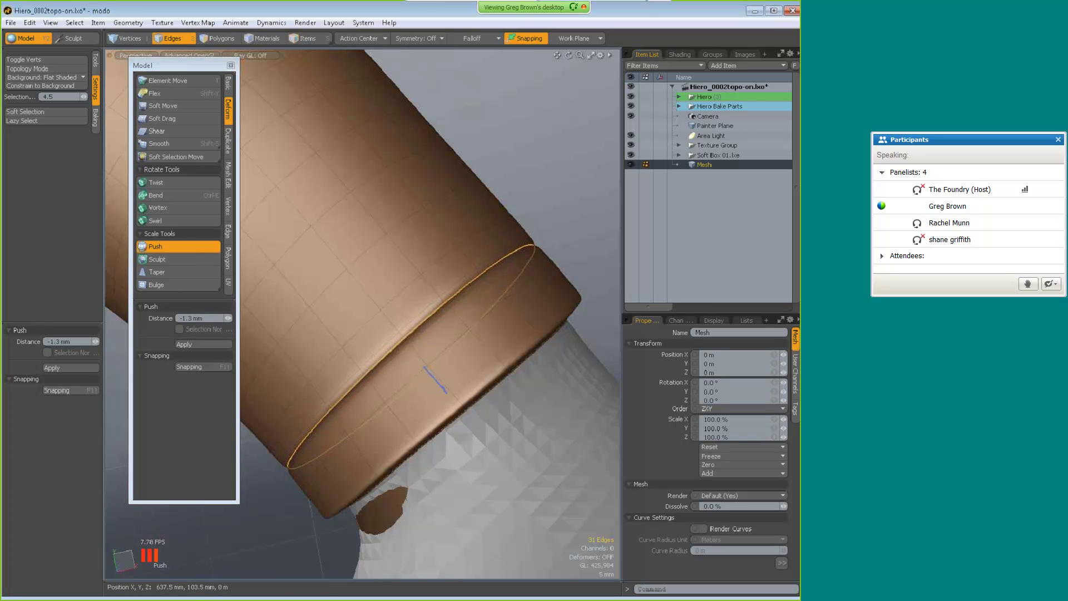
{"action": "key", "text": "space"}
- Increase the edge weight of the pushed loop to sharpen the groove
{"action": "left_click", "coordinate": [197, 22]}
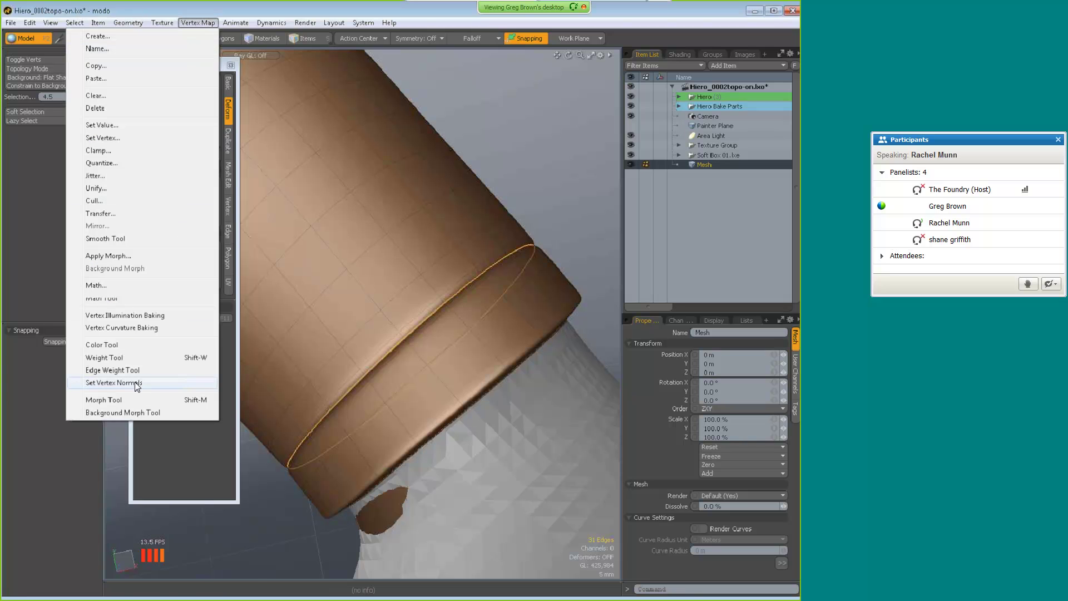
{"action": "left_click", "coordinate": [179, 361]}
{"action": "left_click_drag", "start_coordinate": [428, 317], "coordinate": [440, 312]}
{"action": "key", "text": "space"}
- Select the edge loop beside the groove and move it slightly along the forearm axis using the local action center
{"action": "left_click", "coordinate": [446, 311]}
{"action": "double_click", "coordinate": [468, 331]}
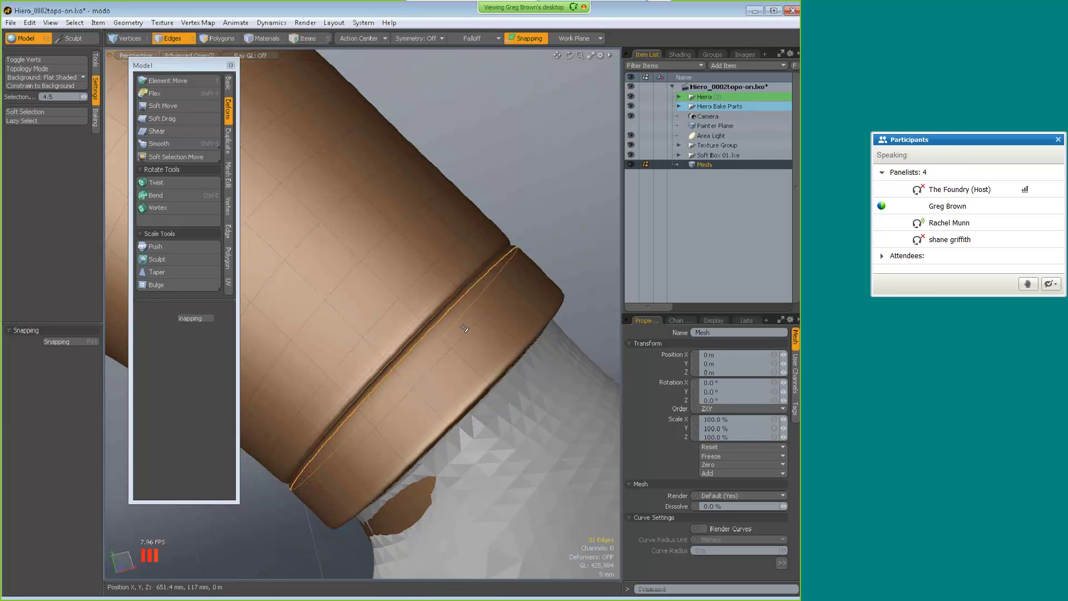
{"action": "key", "text": "w"}
{"action": "left_click_drag", "start_coordinate": [491, 332], "coordinate": [484, 339], "text": "alt"}
{"action": "key", "text": "alt+l"}
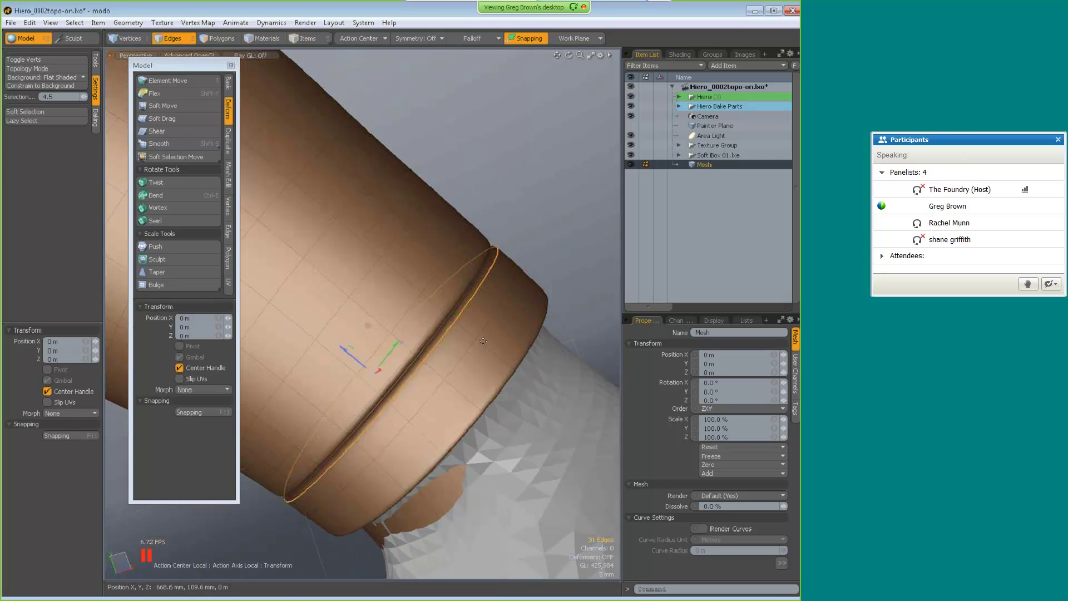
{"action": "left_click_drag", "start_coordinate": [354, 359], "coordinate": [353, 356]}
{"action": "key", "text": "space"}
{"action": "key", "text": "w"}
{"action": "key", "text": "space"}
- View the cuff on the whole Hiero figure and close the floating Model palette
{"action": "left_click_drag", "start_coordinate": [438, 320], "coordinate": [444, 336], "text": "alt"}
{"action": "right_click_drag", "start_coordinate": [441, 316], "coordinate": [446, 362], "text": "alt"}
{"action": "left_click_drag", "start_coordinate": [440, 368], "coordinate": [382, 399], "text": "alt"}
{"action": "right_click_drag", "start_coordinate": [381, 398], "coordinate": [445, 373], "text": "alt"}
{"action": "left_click_drag", "start_coordinate": [445, 372], "coordinate": [395, 351], "text": "alt"}
{"action": "right_click_drag", "start_coordinate": [395, 351], "coordinate": [427, 341], "text": "alt"}
{"action": "left_click_drag", "start_coordinate": [427, 341], "coordinate": [424, 286], "text": "alt"}
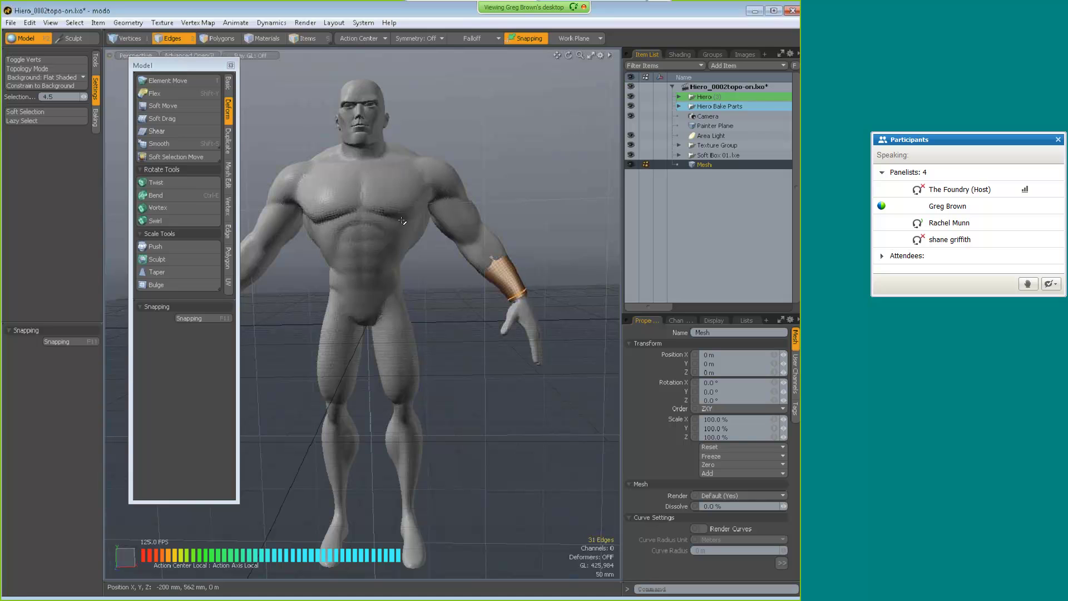
{"action": "left_click", "coordinate": [230, 66]}
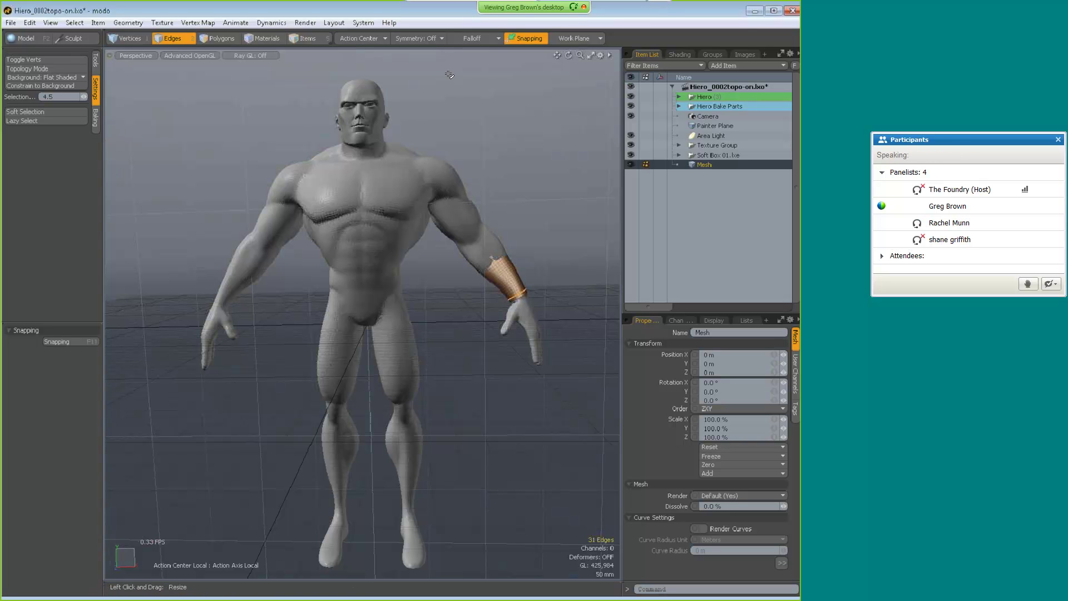
- Switch to the modo window with the WereToadTestScene file and turn on the GL frame-rate meter
{"action": "left_click", "coordinate": [749, 13]}
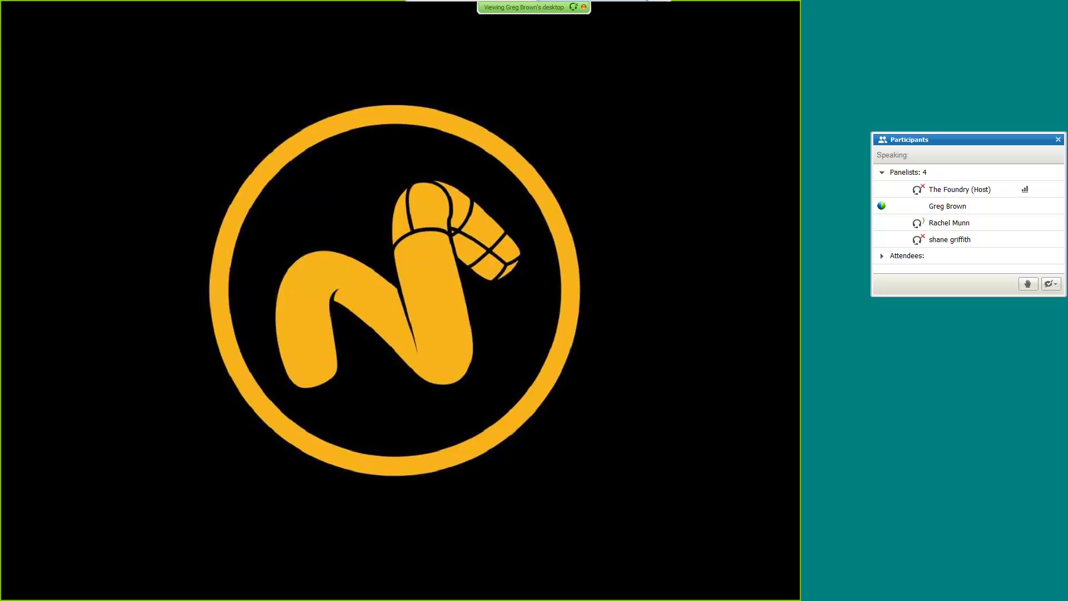
{"action": "key", "text": "alt+Tab"}
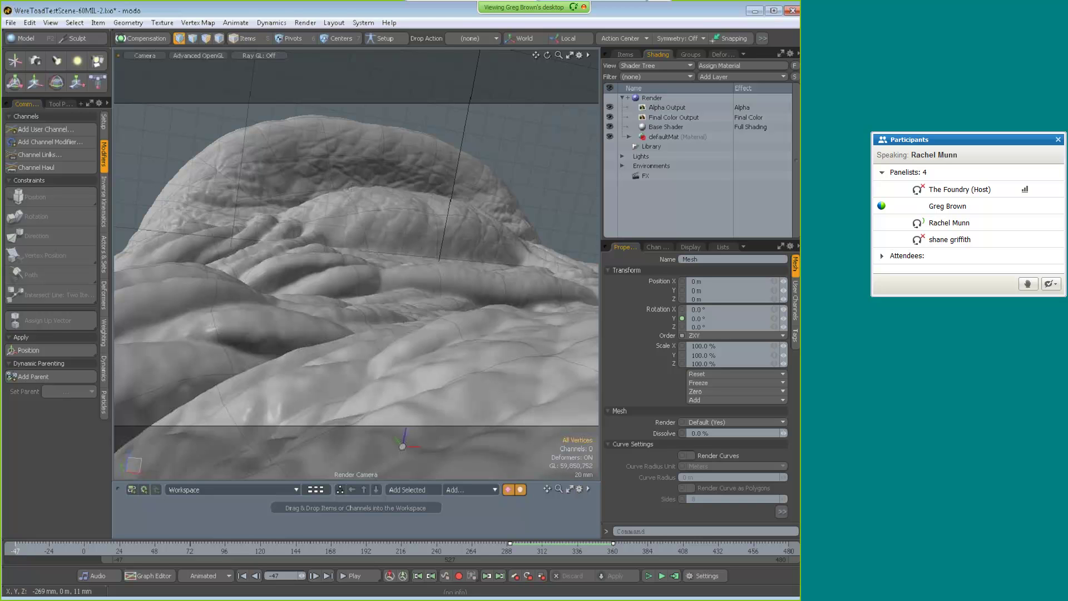
{"action": "left_click", "coordinate": [647, 531]}
{"action": "type", "text": "glmete"}
{"action": "key", "text": "Return"}
- Sculpt a few Push strokes on the toad's surface in the camera view at multiresolution level 6
{"action": "left_click", "coordinate": [82, 38]}
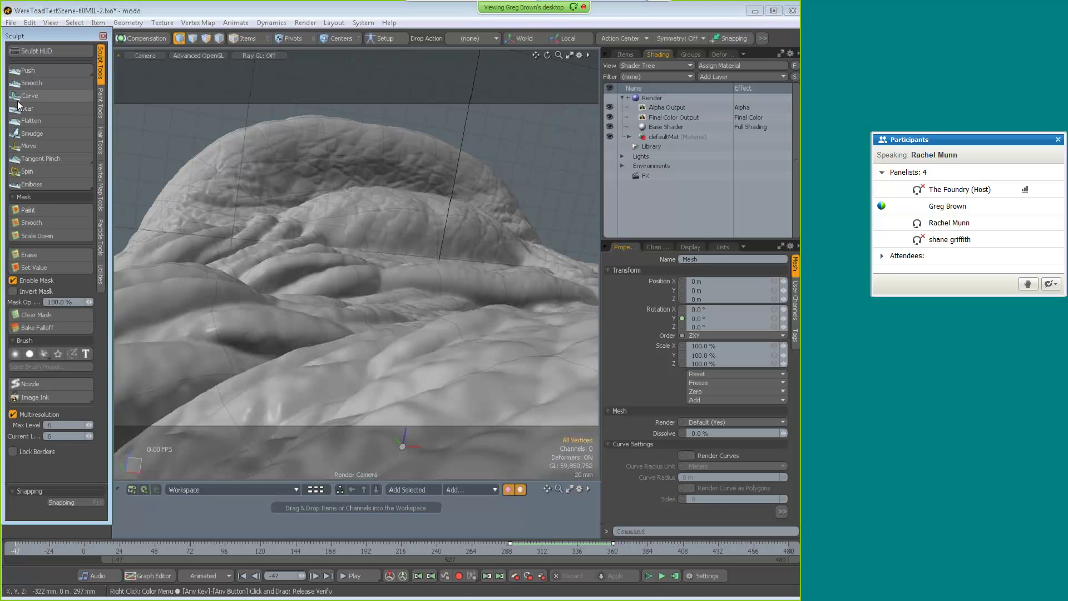
{"action": "left_click", "coordinate": [35, 70]}
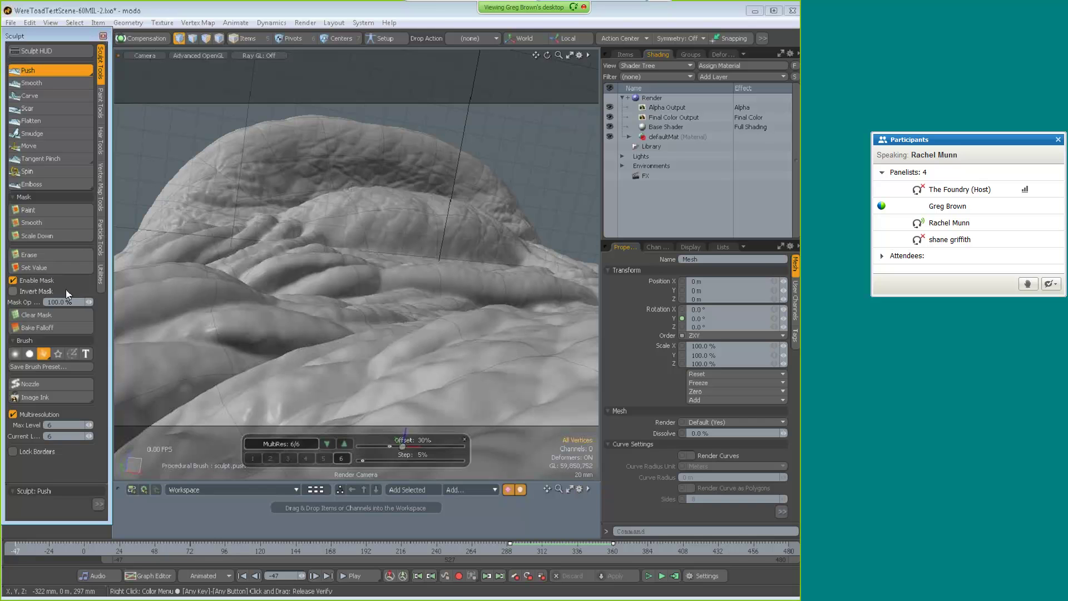
{"action": "left_click", "coordinate": [304, 394]}
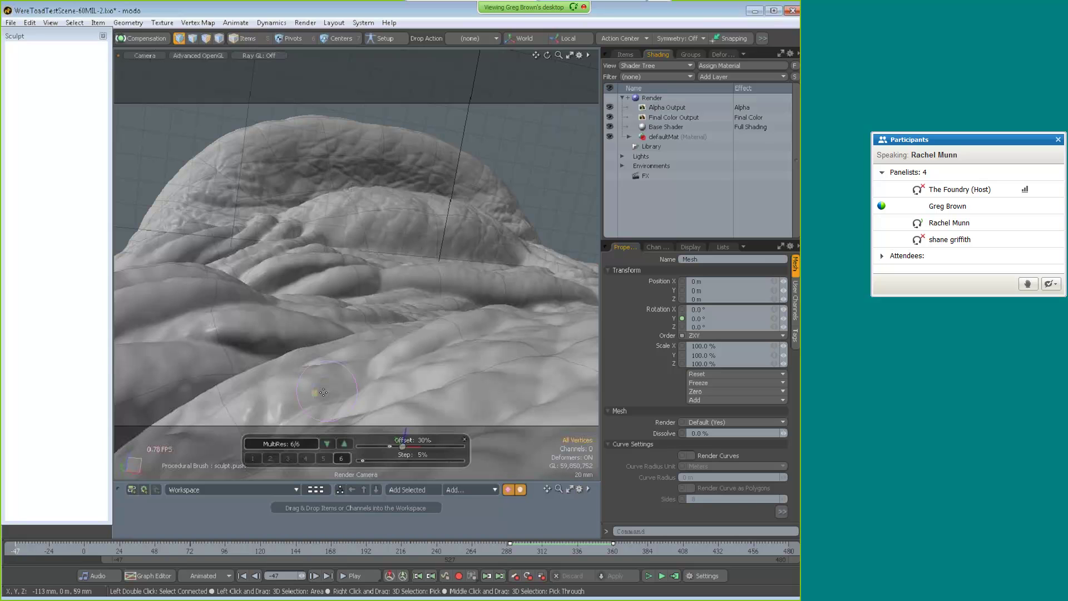
{"action": "left_click", "coordinate": [358, 370]}
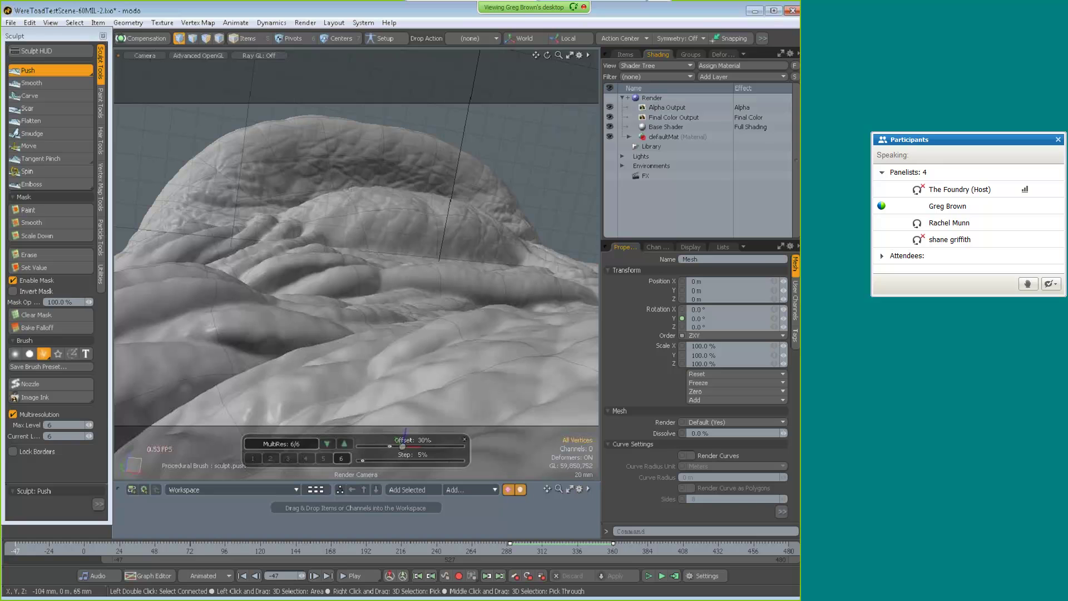
{"action": "mouse_move", "coordinate": [472, 396]}
{"action": "left_mouse_down"}
{"action": "mouse_move", "coordinate": [501, 353]}
{"action": "mouse_move", "coordinate": [446, 359]}
{"action": "mouse_move", "coordinate": [526, 333]}
{"action": "mouse_move", "coordinate": [562, 357]}
{"action": "left_mouse_up"}
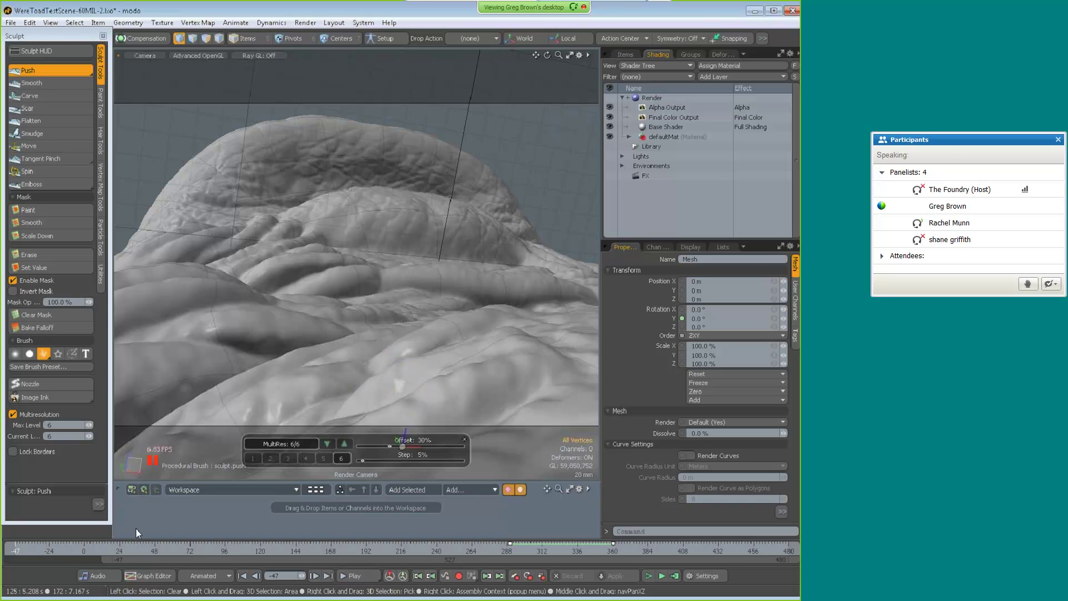
- Play the toad scene's animation forwards
{"action": "left_click", "coordinate": [355, 577]}
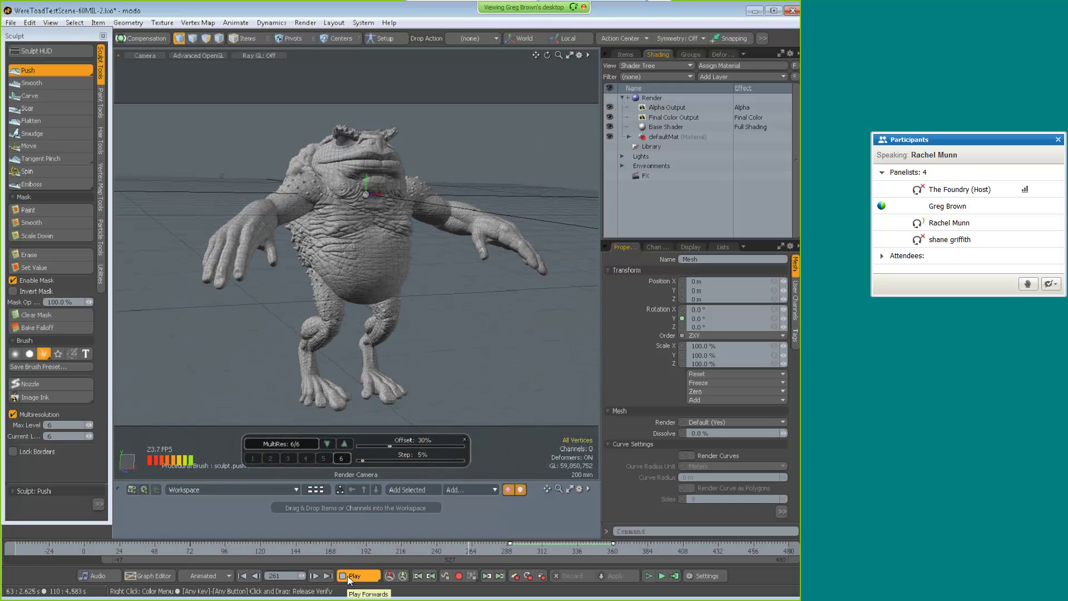
- Stop and restart the toad's turntable animation to check playback speed, and end with playback stopped
{"action": "left_click", "coordinate": [350, 576]}
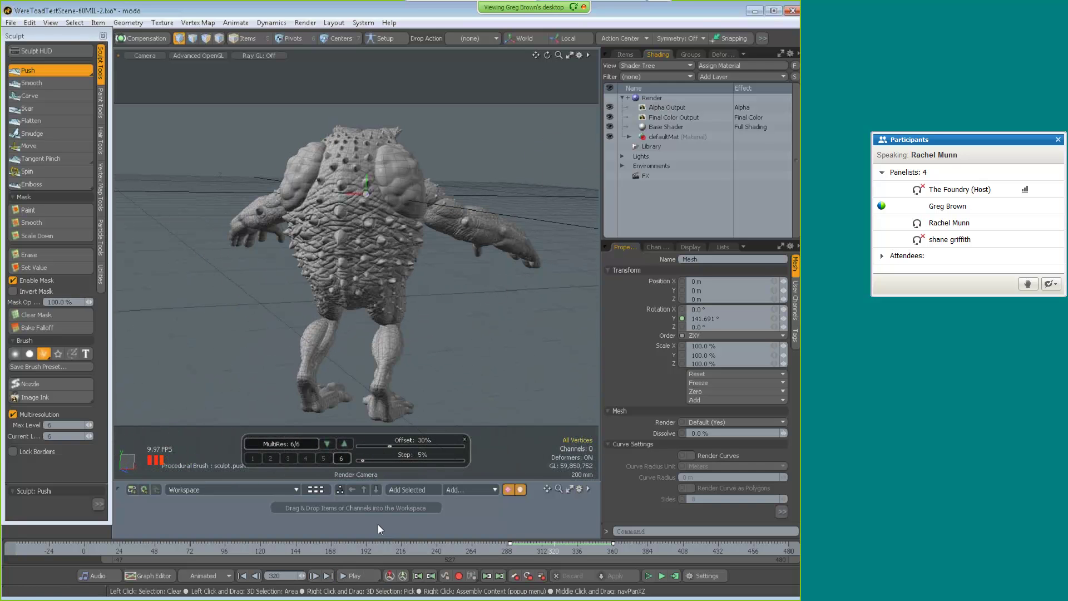
{"action": "left_click", "coordinate": [366, 575]}
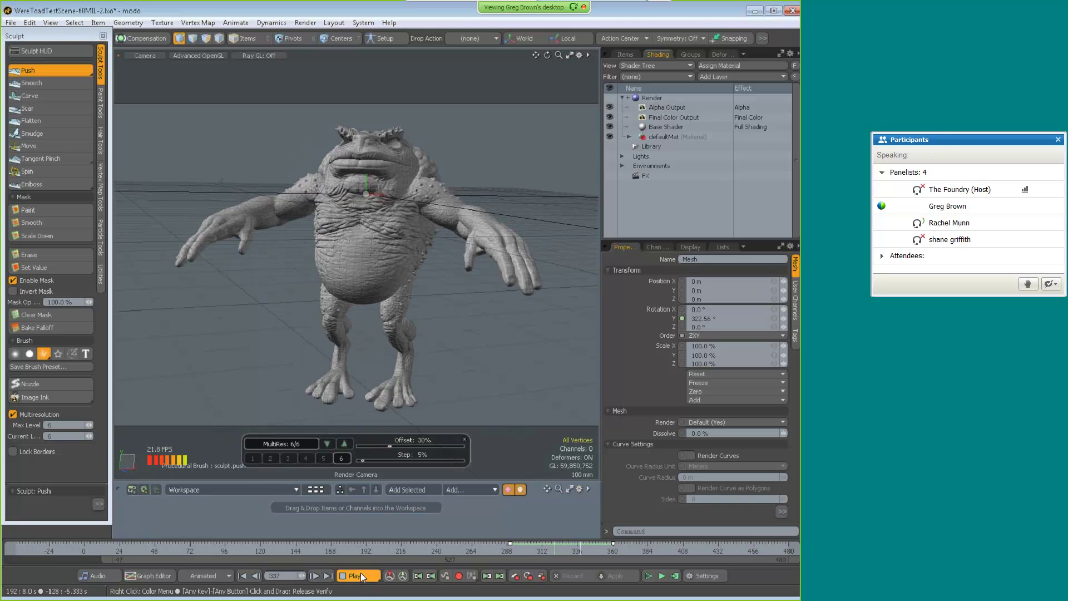
{"action": "left_click", "coordinate": [359, 575]}
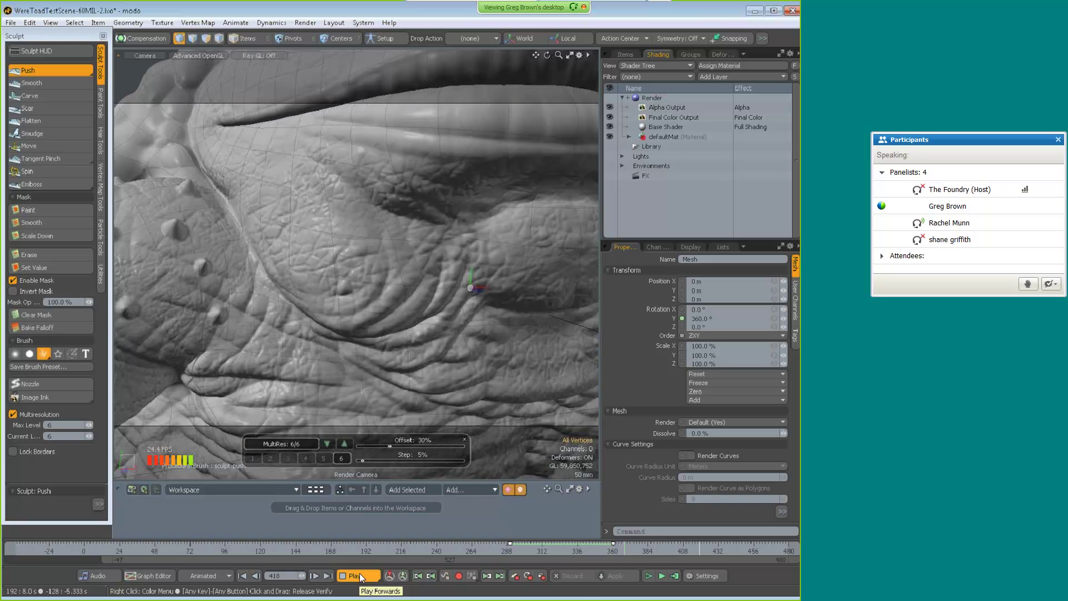
{"action": "left_click", "coordinate": [359, 573]}
- Sculpt Push strokes across the toad's lower lip in close-up at multiresolution level 6
{"action": "mouse_move", "coordinate": [388, 256]}
{"action": "right_mouse_down", "text": "alt"}
{"action": "mouse_move", "coordinate": [503, 317]}
{"action": "mouse_move", "coordinate": [404, 283]}
{"action": "right_mouse_up", "text": "alt"}
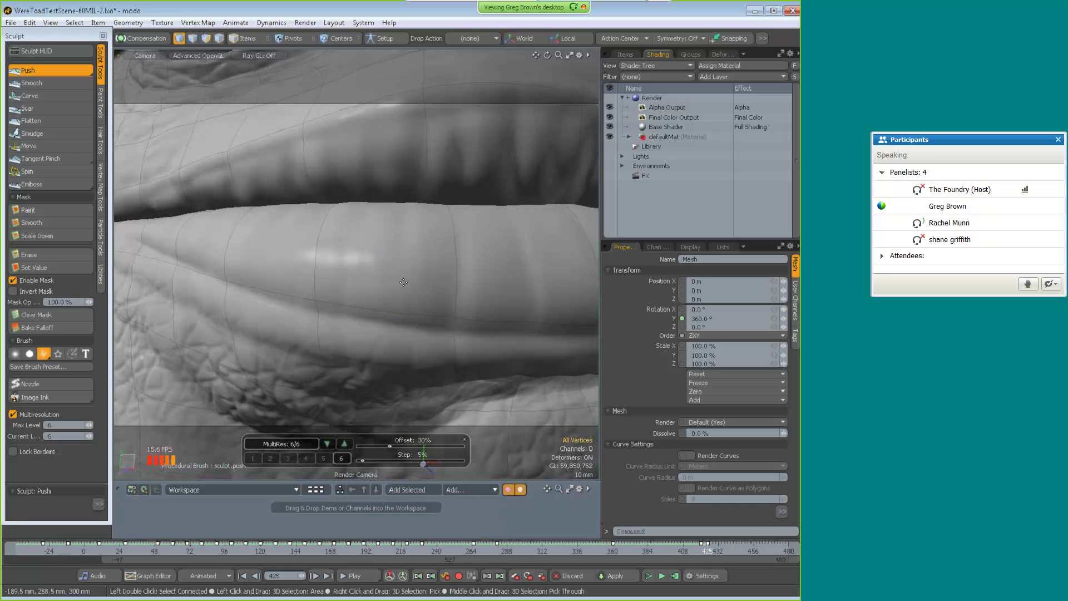
{"action": "left_click_drag", "start_coordinate": [358, 274], "coordinate": [433, 291]}
{"action": "left_click_drag", "start_coordinate": [300, 273], "coordinate": [345, 470], "text": "alt"}
{"action": "mouse_move", "coordinate": [361, 289]}
{"action": "left_mouse_down"}
{"action": "mouse_move", "coordinate": [382, 284]}
{"action": "mouse_move", "coordinate": [350, 240]}
{"action": "mouse_move", "coordinate": [441, 281]}
{"action": "mouse_move", "coordinate": [358, 323]}
{"action": "mouse_move", "coordinate": [256, 312]}
{"action": "mouse_move", "coordinate": [250, 239]}
{"action": "mouse_move", "coordinate": [339, 239]}
{"action": "mouse_move", "coordinate": [312, 261]}
{"action": "mouse_move", "coordinate": [392, 215]}
{"action": "mouse_move", "coordinate": [376, 210]}
{"action": "left_mouse_up"}
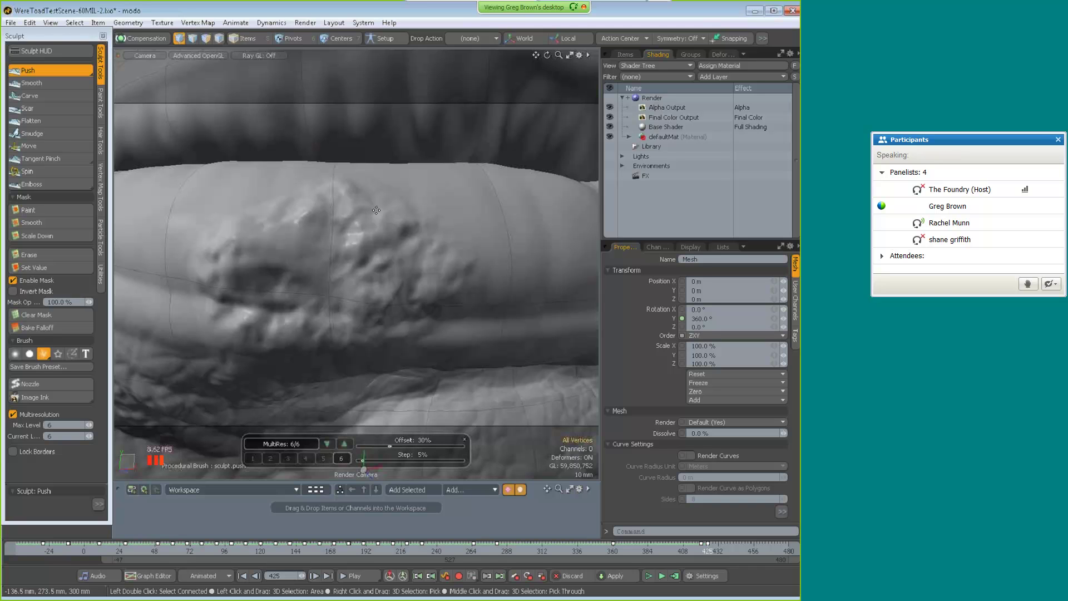
{"action": "right_click_drag", "start_coordinate": [460, 291], "coordinate": [59, 281], "text": "alt"}
{"action": "left_click_drag", "start_coordinate": [209, 311], "coordinate": [331, 261], "text": "alt"}
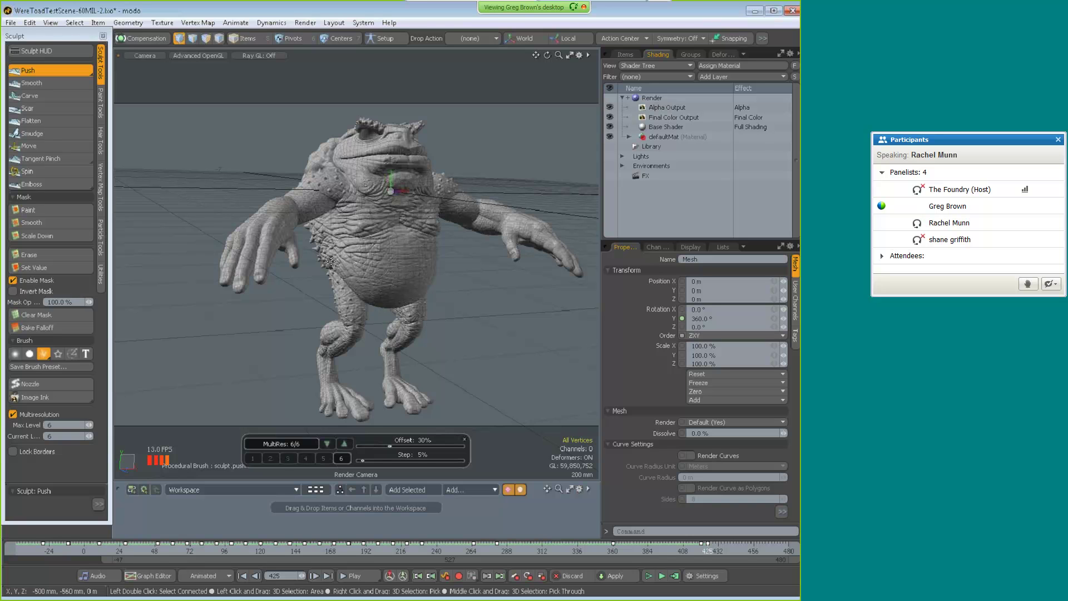
- Open a render Preview window and set the Directional Light's radiant exitance to 1.0 W/srm2
{"action": "key", "text": "F9"}
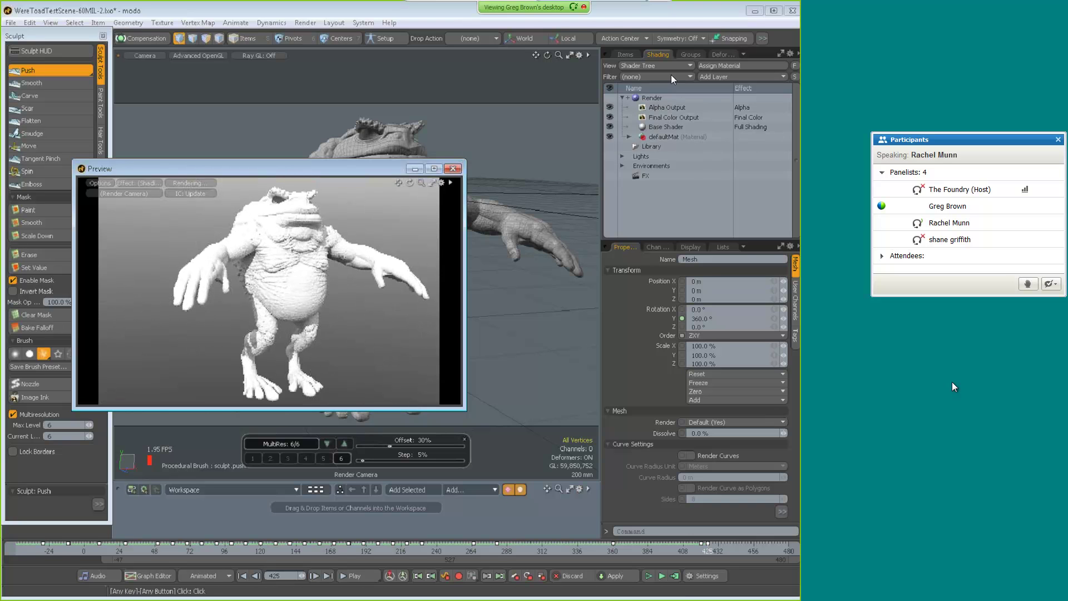
{"action": "left_click", "coordinate": [625, 55]}
{"action": "left_click", "coordinate": [698, 126]}
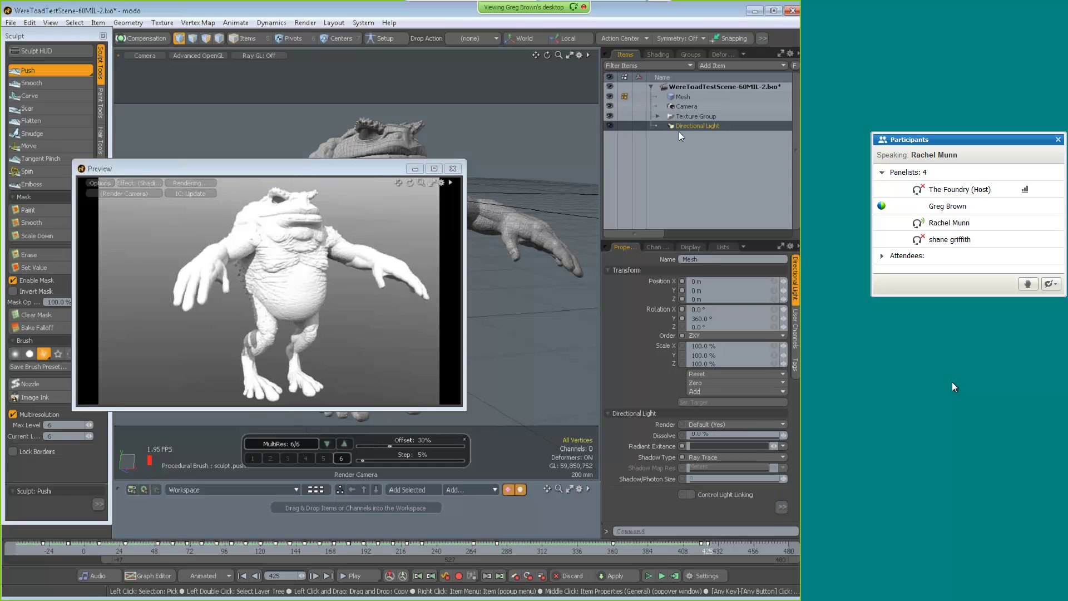
{"action": "left_click", "coordinate": [729, 447]}
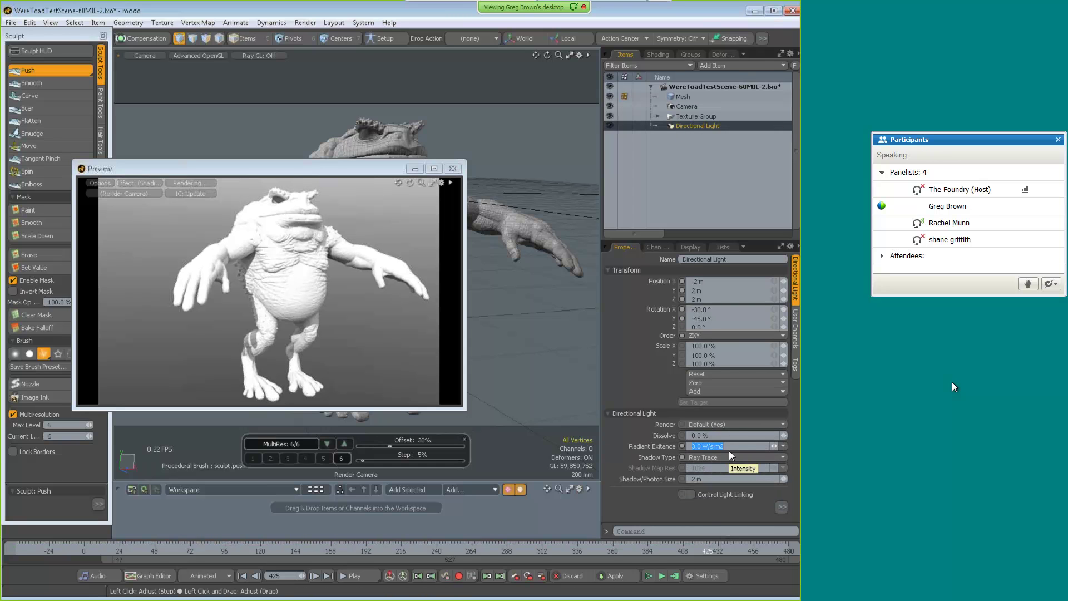
{"action": "type", "text": "1"}
{"action": "key", "text": "Return"}
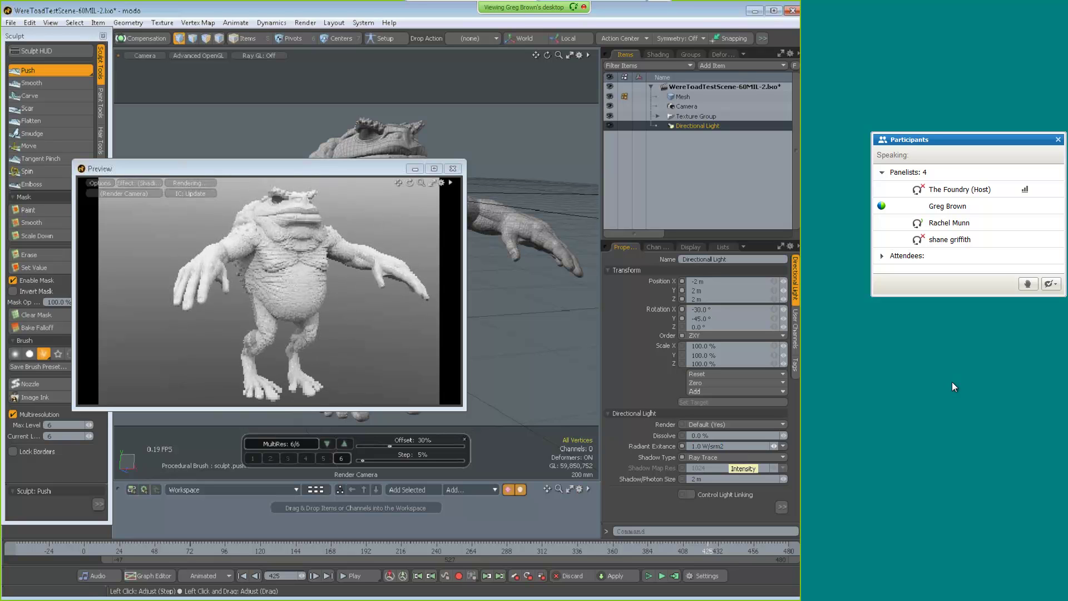
- Enlarge the Preview window and orbit the rendered toad to see its back and side
{"action": "left_click_drag", "start_coordinate": [239, 97], "coordinate": [243, 46]}
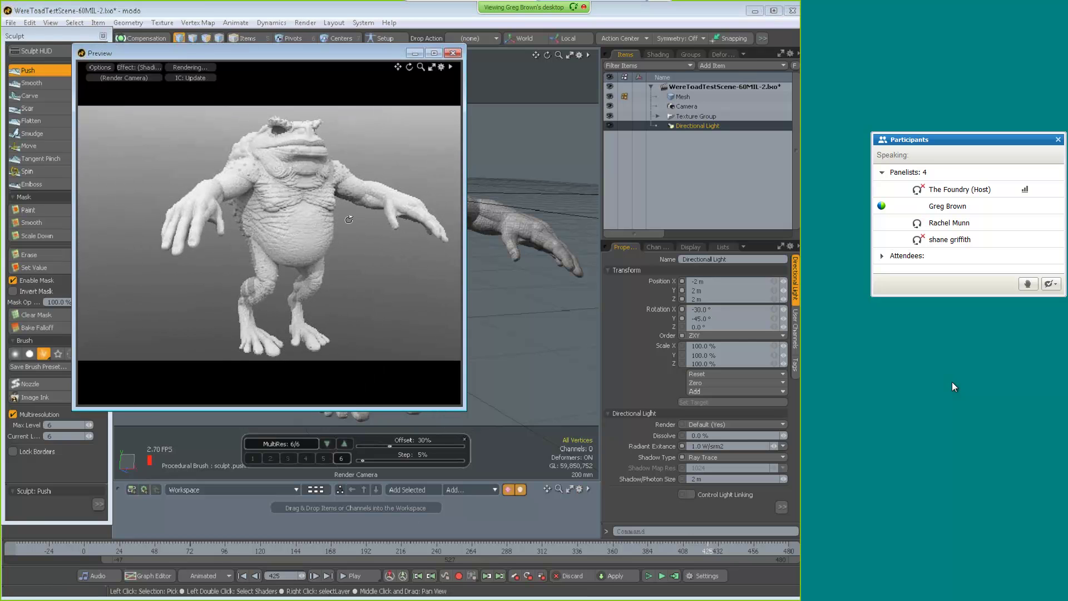
{"action": "right_click_drag", "start_coordinate": [349, 219], "coordinate": [293, 240], "text": "alt"}
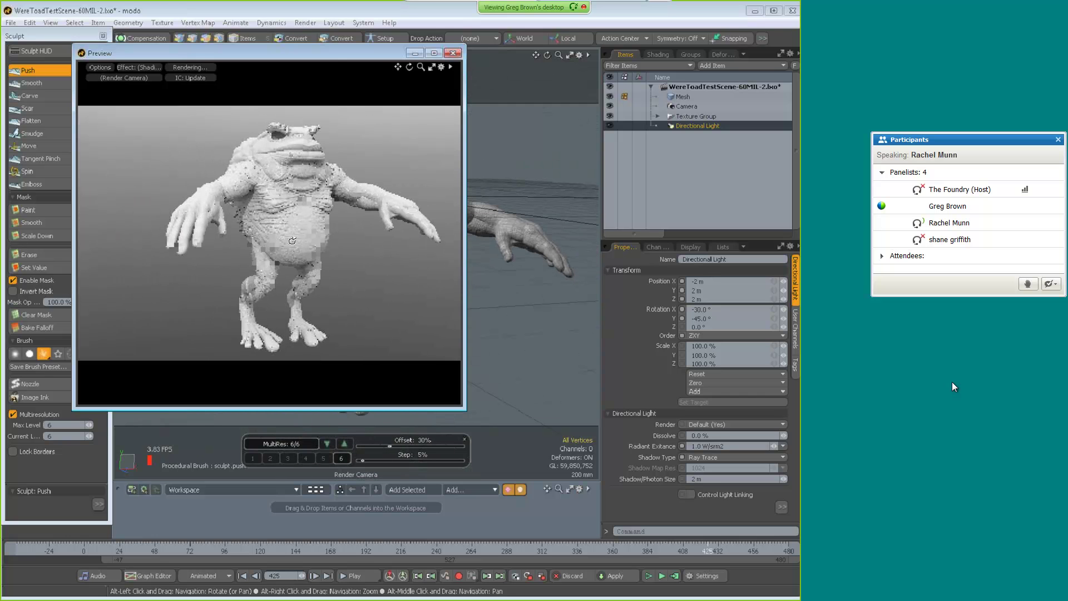
{"action": "left_click_drag", "start_coordinate": [292, 241], "coordinate": [228, 316], "text": "alt"}
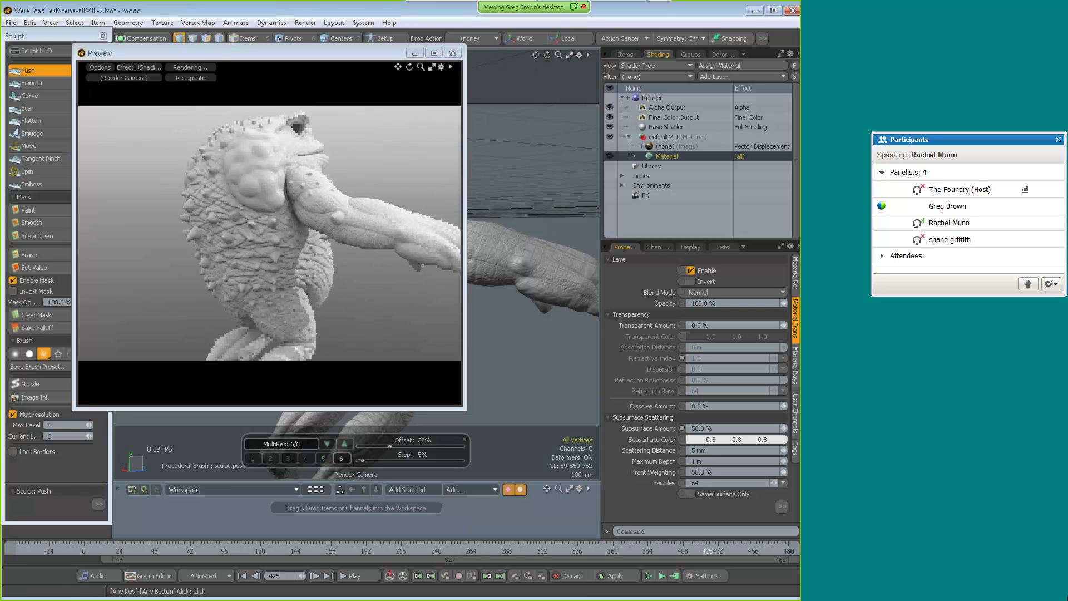
- Set the toad material's subsurface color to green (0.0, 0.8, 0.05) and the render's global illumination subsurface scattering to Indirect Affects SSS
{"action": "left_click", "coordinate": [723, 440]}
{"action": "left_click_drag", "start_coordinate": [407, 366], "coordinate": [367, 300]}
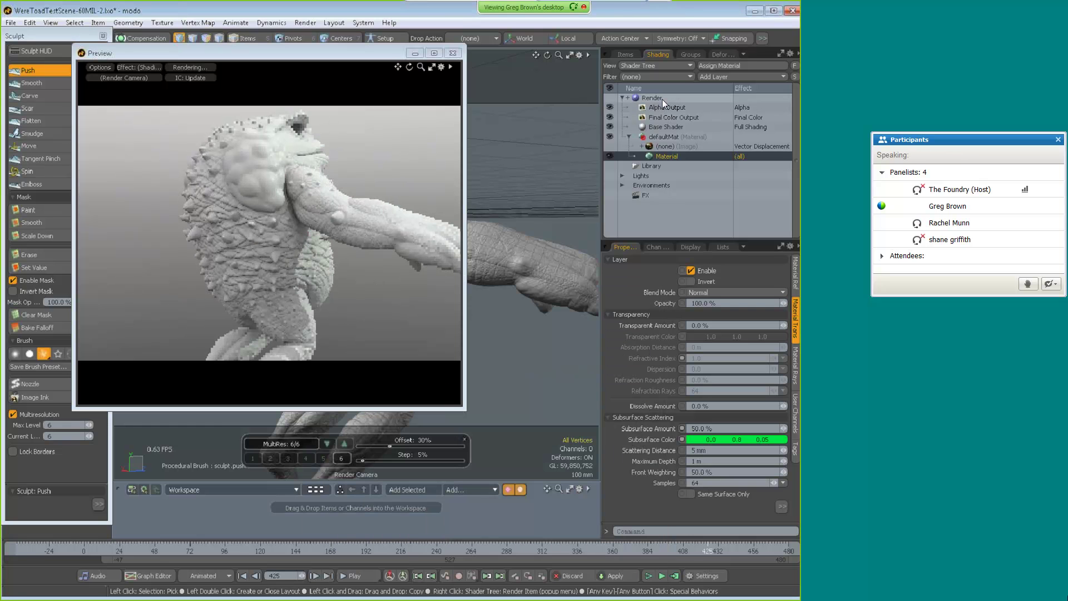
{"action": "left_click", "coordinate": [662, 99]}
{"action": "left_click", "coordinate": [797, 352]}
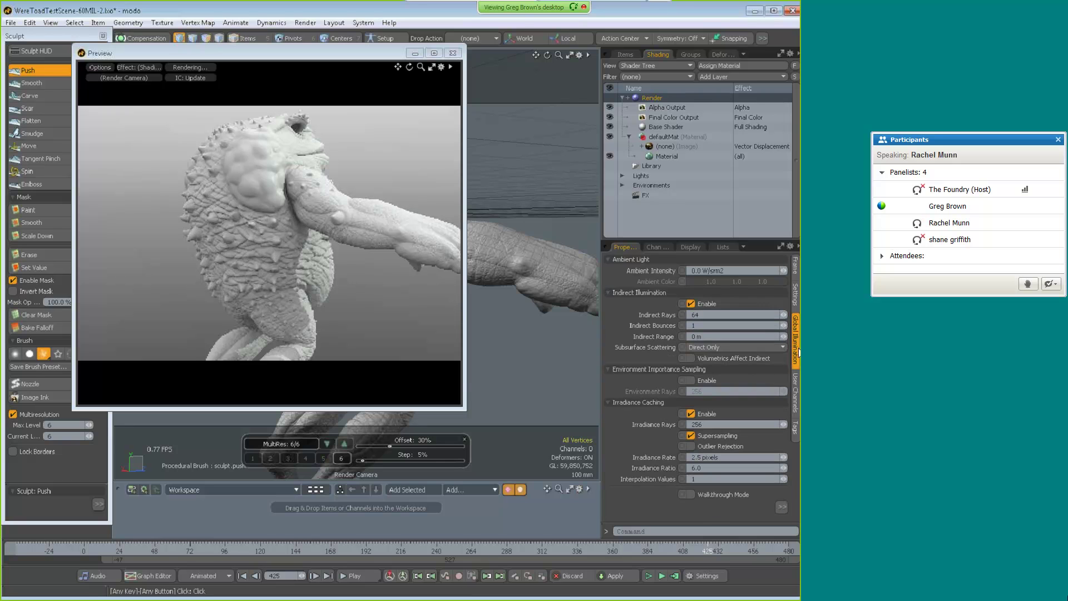
{"action": "left_click", "coordinate": [733, 346]}
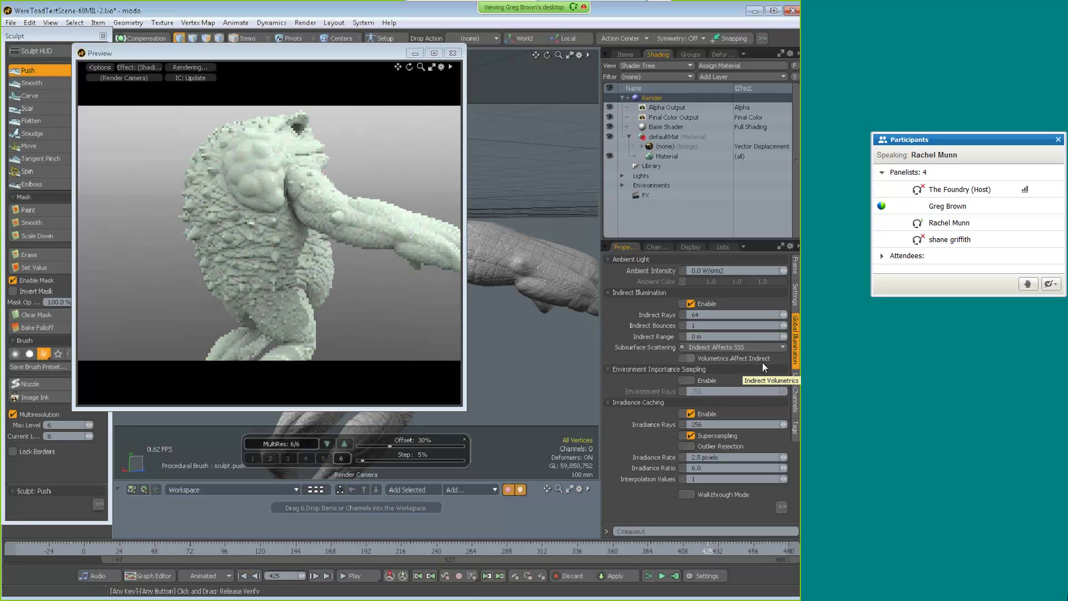
{"action": "left_click_drag", "start_coordinate": [339, 217], "coordinate": [253, 257], "text": "alt"}
- Set the toad material's specular amount to 0% and reflection amount to 10%, and enable Blurry Reflection
{"action": "left_click", "coordinate": [666, 157]}
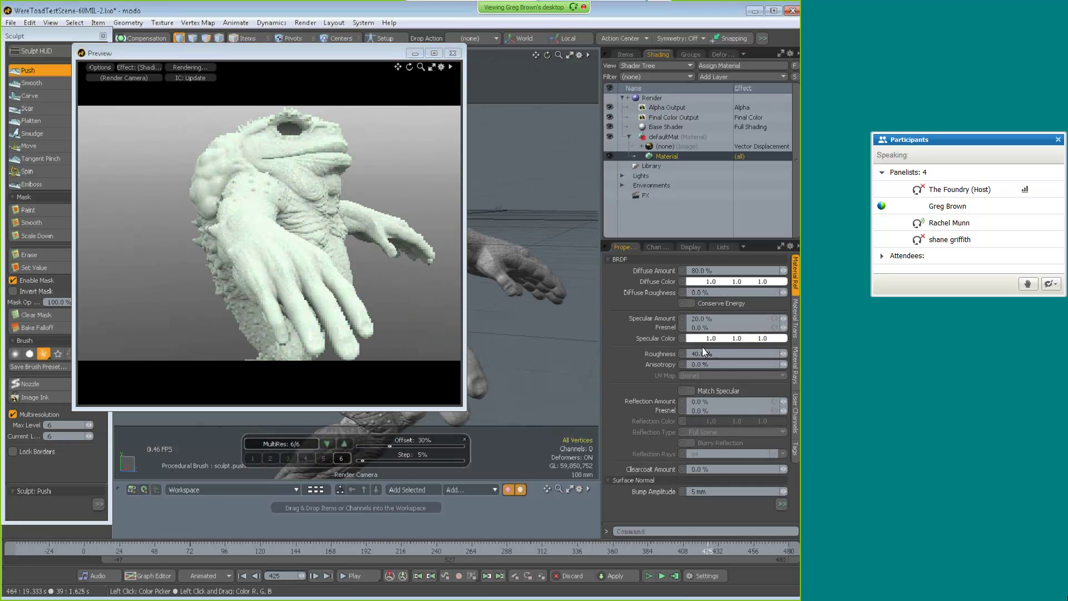
{"action": "left_click", "coordinate": [716, 322]}
{"action": "type", "text": "0"}
{"action": "key", "text": "Return"}
{"action": "left_click", "coordinate": [716, 402]}
{"action": "type", "text": "10"}
{"action": "key", "text": "Return"}
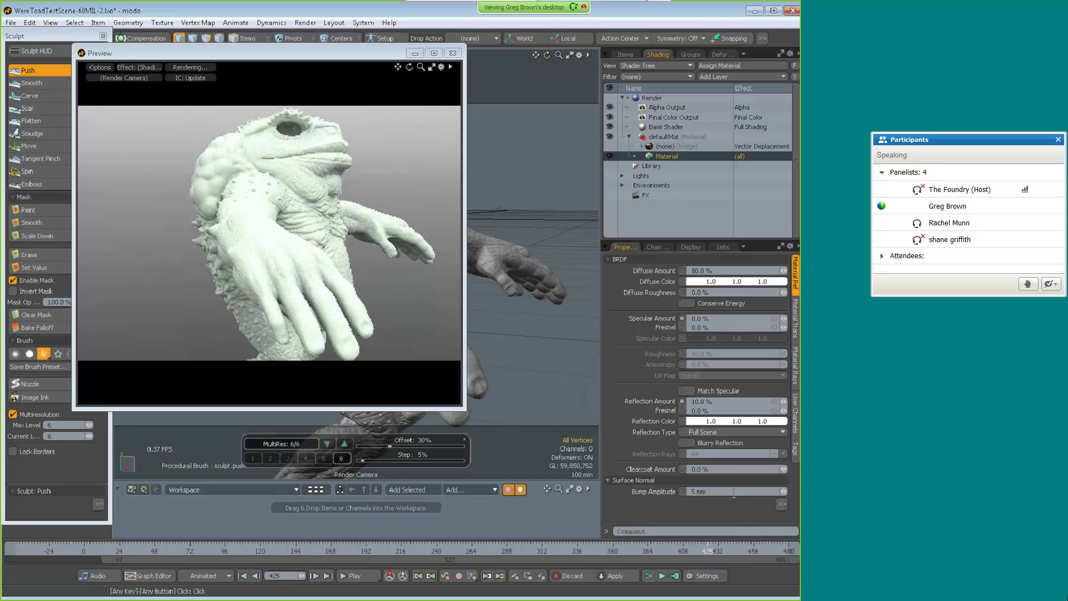
{"action": "left_click", "coordinate": [692, 443]}
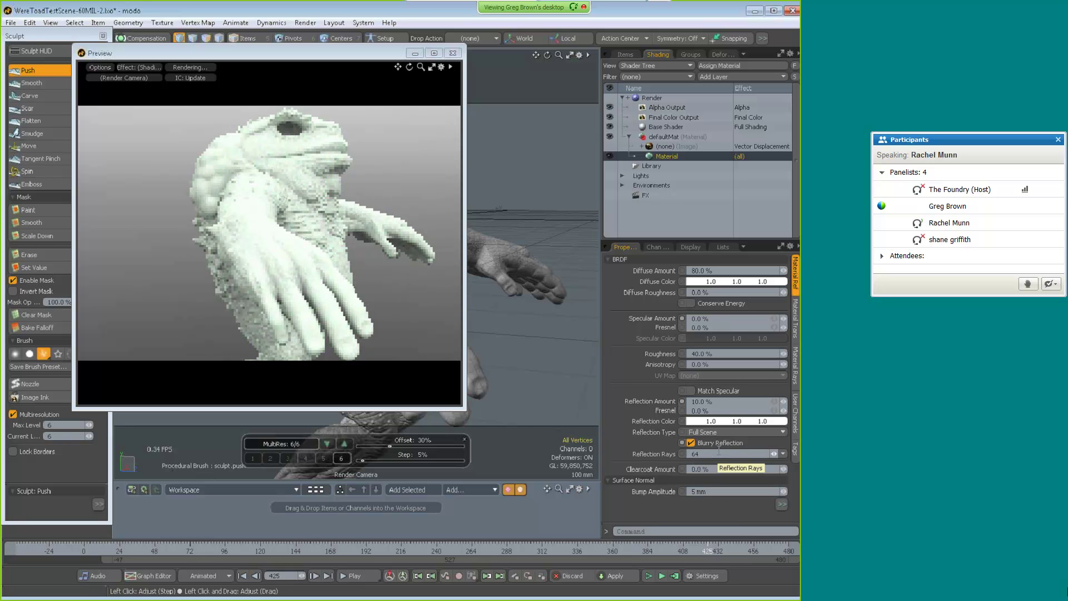
- Enable Physical Sun in the Directional Light's additional properties
{"action": "left_click", "coordinate": [378, 281]}
{"action": "left_click_drag", "start_coordinate": [378, 282], "coordinate": [319, 275], "text": "alt"}
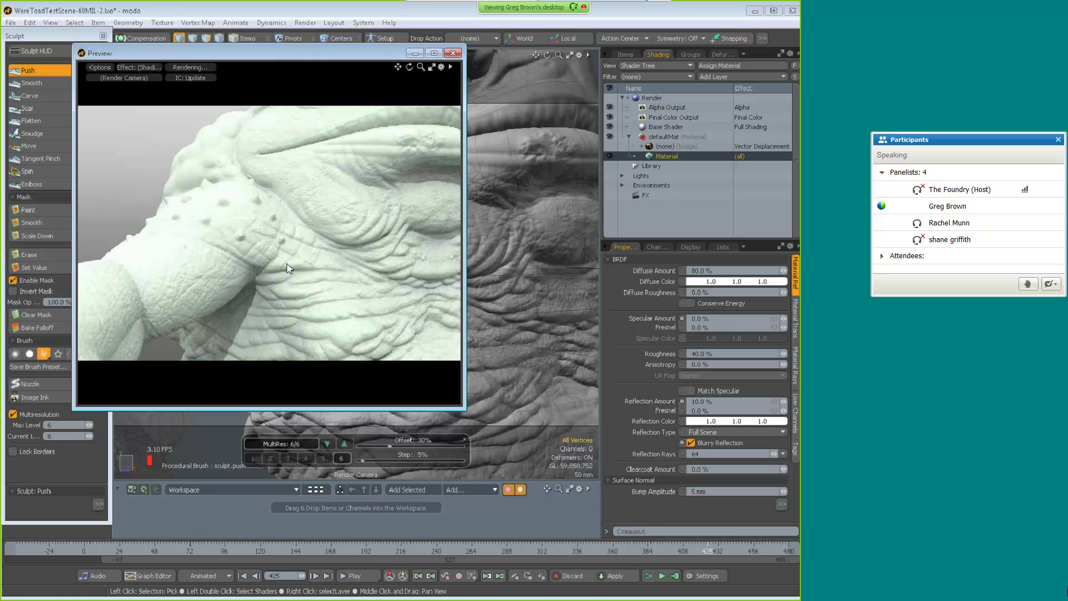
{"action": "left_click_drag", "start_coordinate": [288, 269], "coordinate": [379, 295], "text": "alt"}
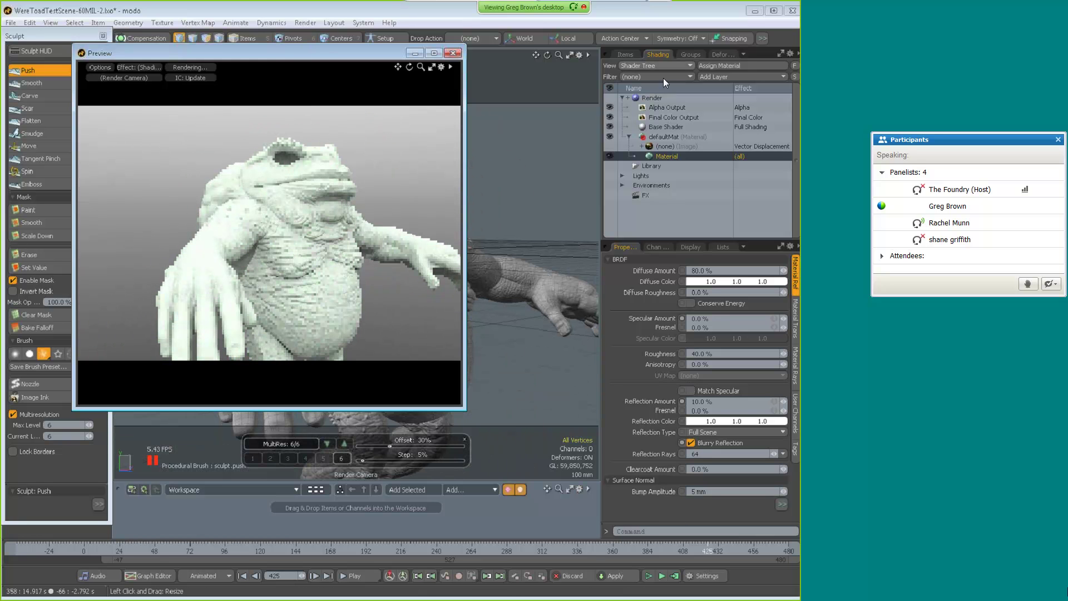
{"action": "left_click", "coordinate": [623, 56]}
{"action": "left_click", "coordinate": [678, 125]}
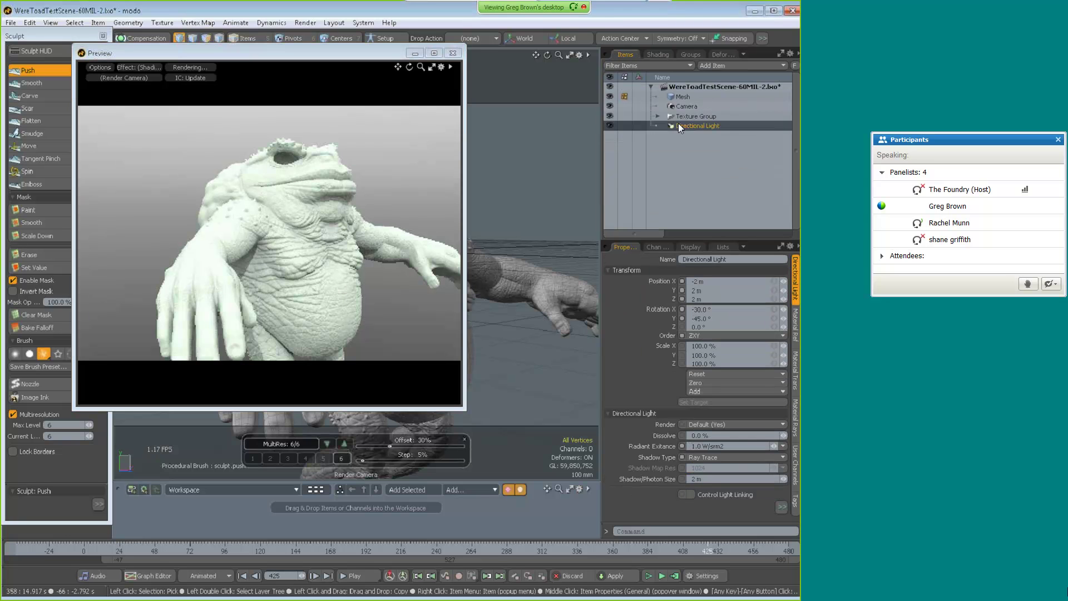
{"action": "left_click", "coordinate": [783, 508]}
{"action": "left_click", "coordinate": [631, 436]}
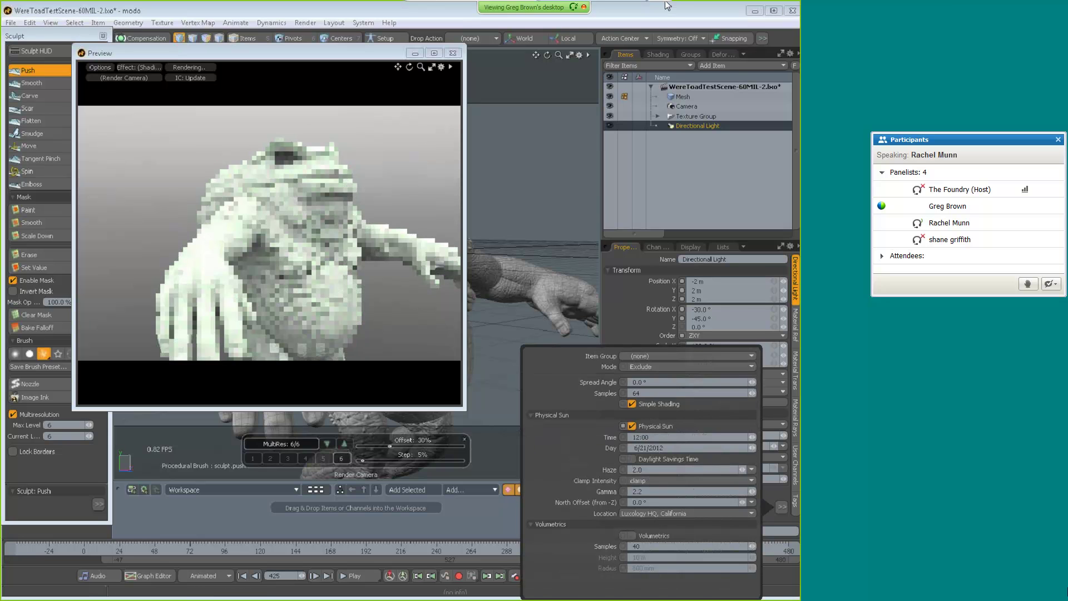
{"action": "left_click", "coordinate": [652, 25]}
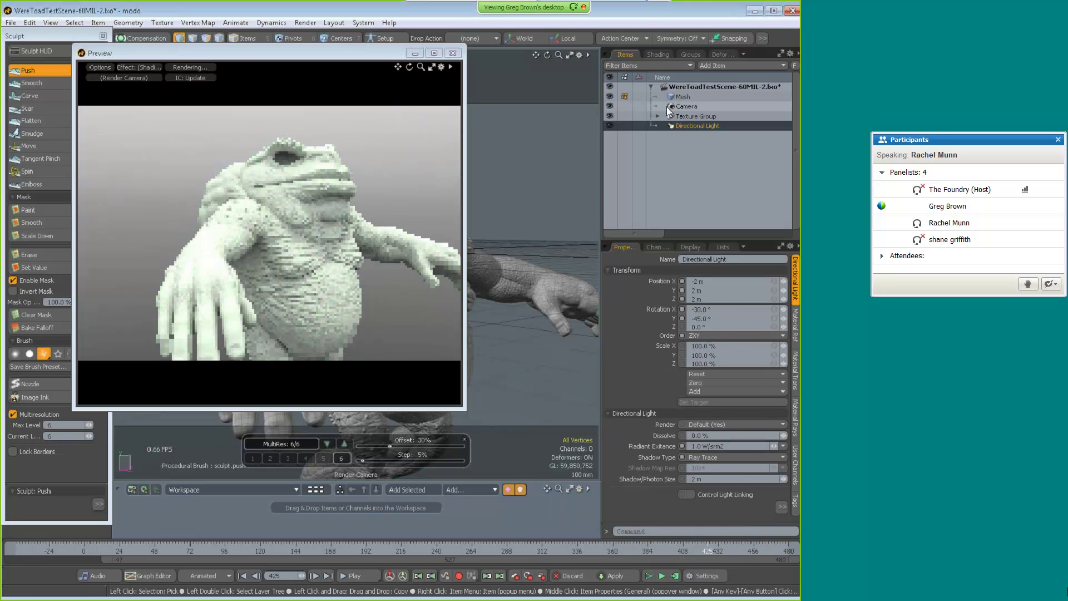
- Set the Environment Material's environment type to Physically-based Daylight
{"action": "left_click", "coordinate": [657, 54]}
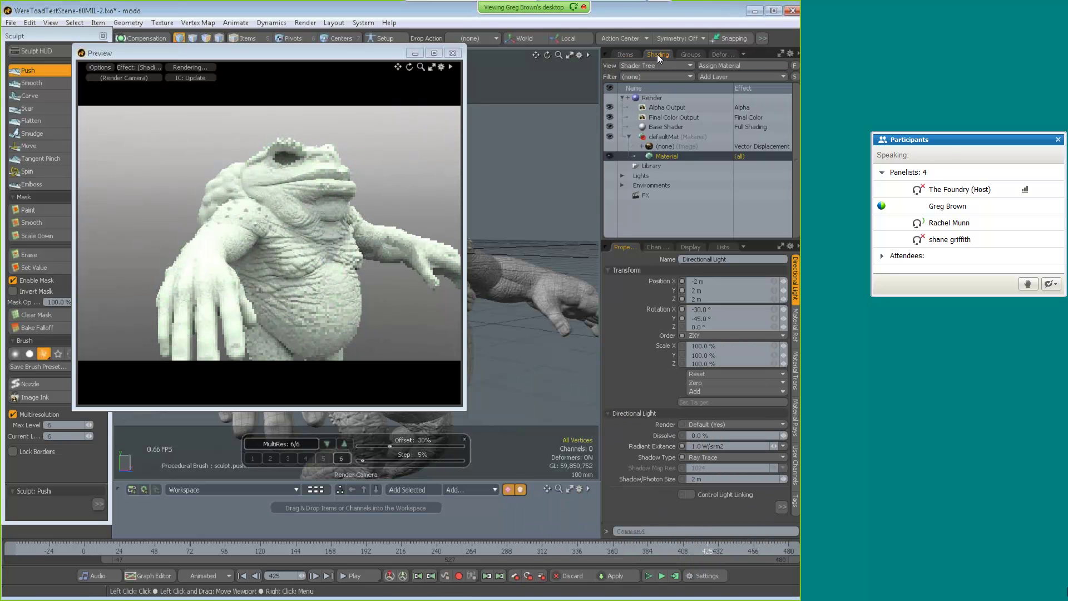
{"action": "left_click", "coordinate": [622, 184]}
{"action": "left_click", "coordinate": [660, 194]}
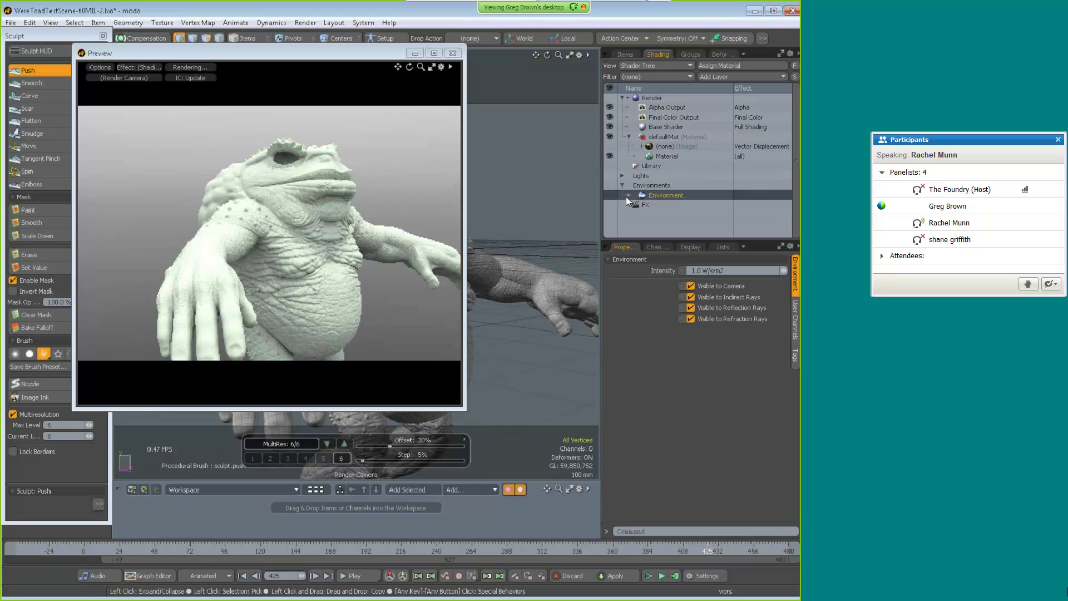
{"action": "left_click", "coordinate": [629, 194]}
{"action": "left_click", "coordinate": [662, 205]}
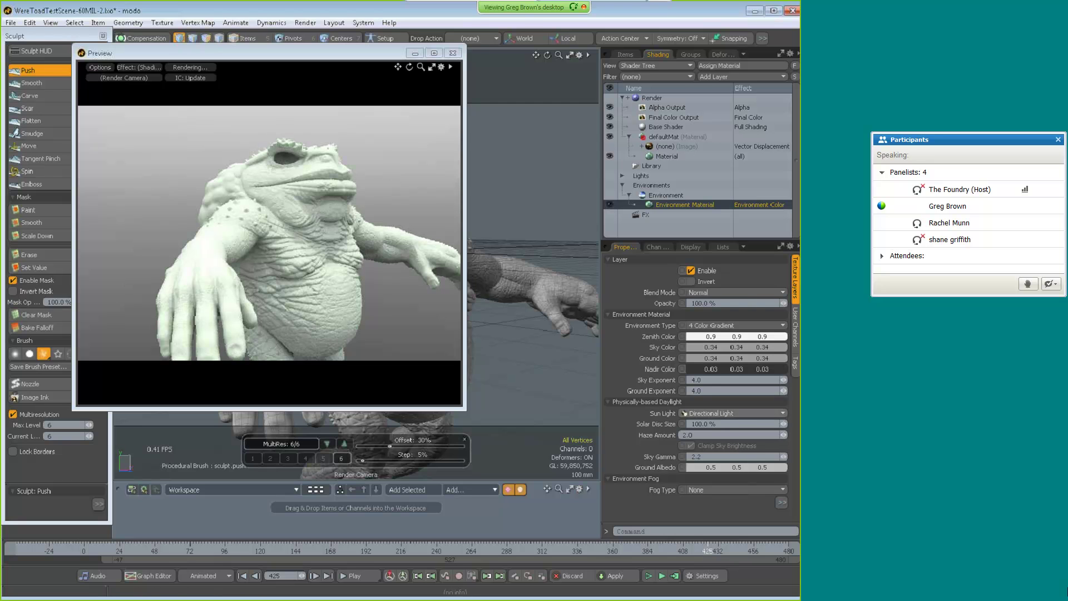
{"action": "left_click", "coordinate": [708, 326]}
{"action": "left_click", "coordinate": [707, 346]}
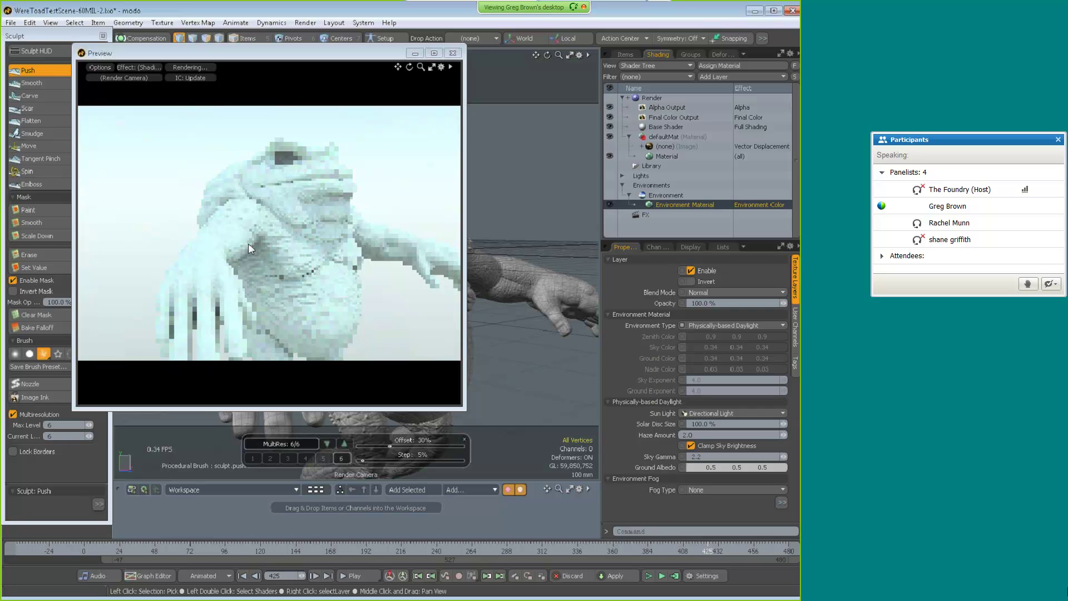
{"action": "left_click_drag", "start_coordinate": [340, 227], "coordinate": [372, 284], "text": "alt"}
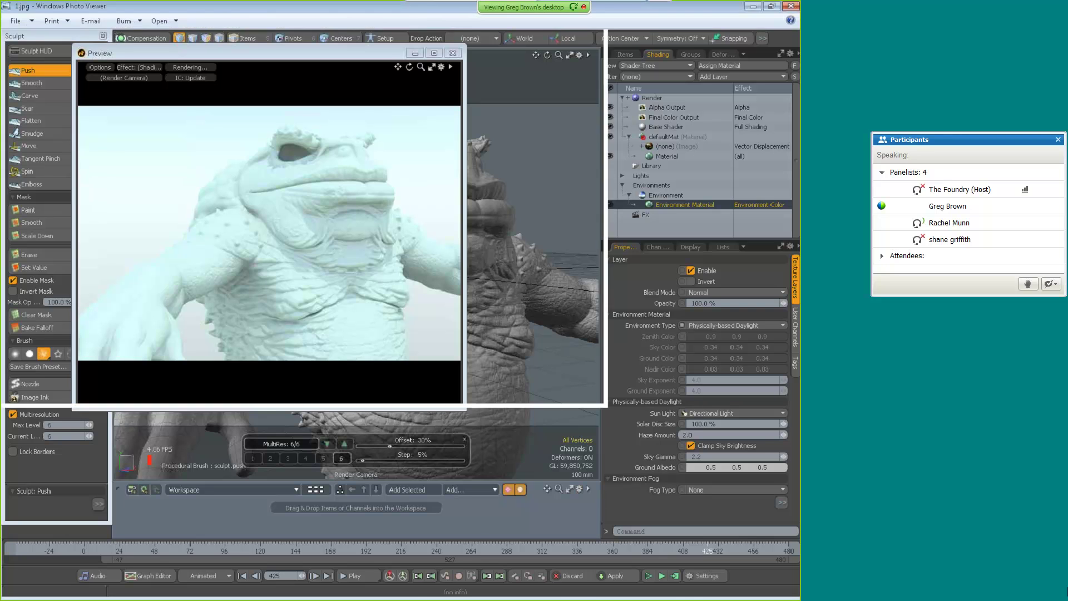
- Switch to Windows Photo Viewer and go through the torso armor images from 1.jpg to the multires detail image
{"action": "key", "text": "alt+Tab"}
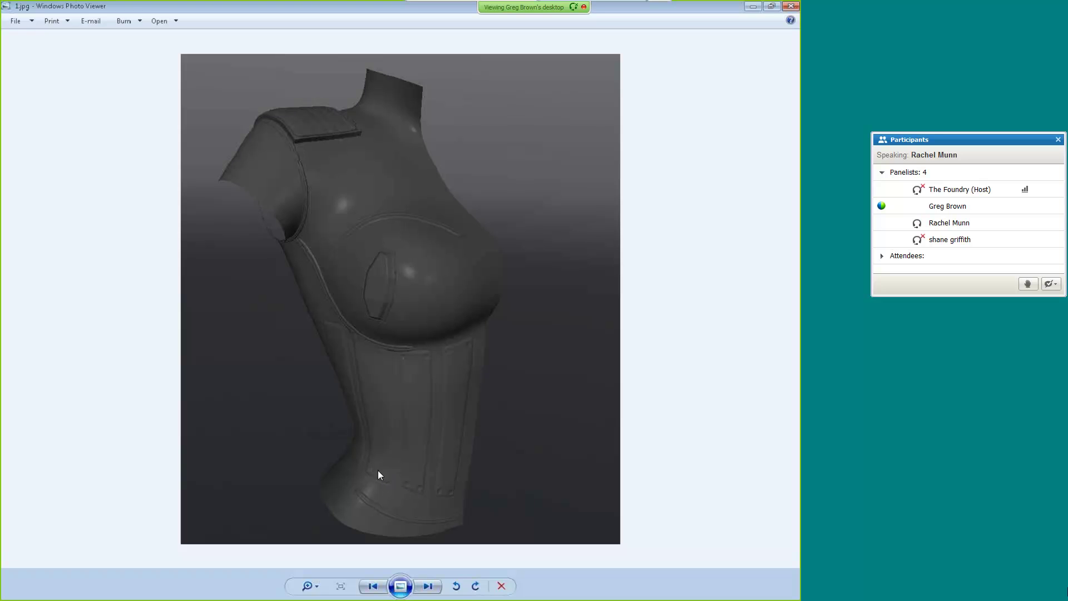
{"action": "left_click", "coordinate": [437, 584]}
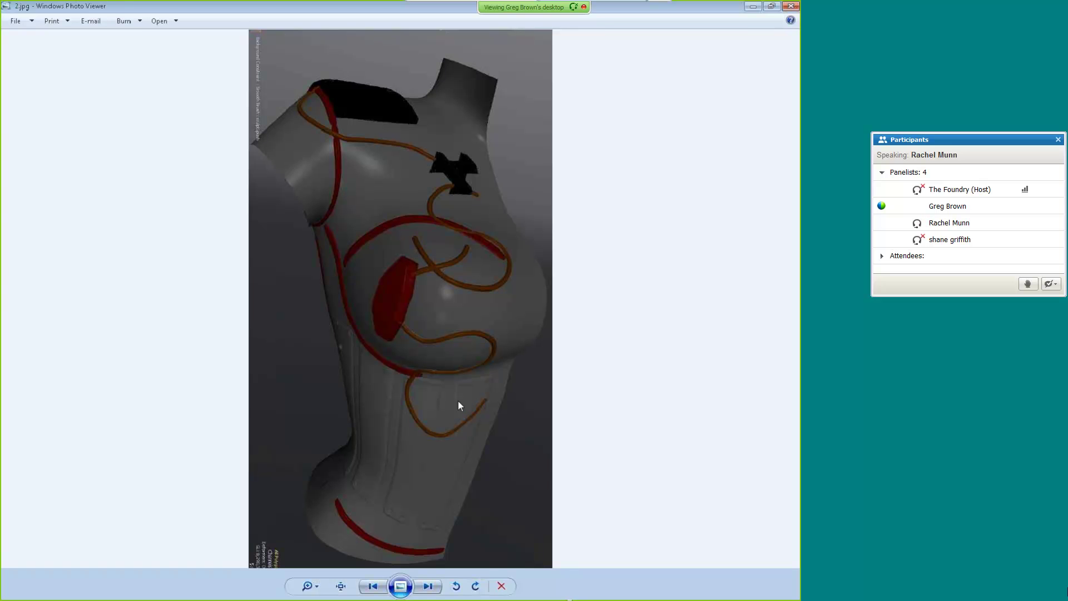
{"action": "left_click", "coordinate": [427, 586]}
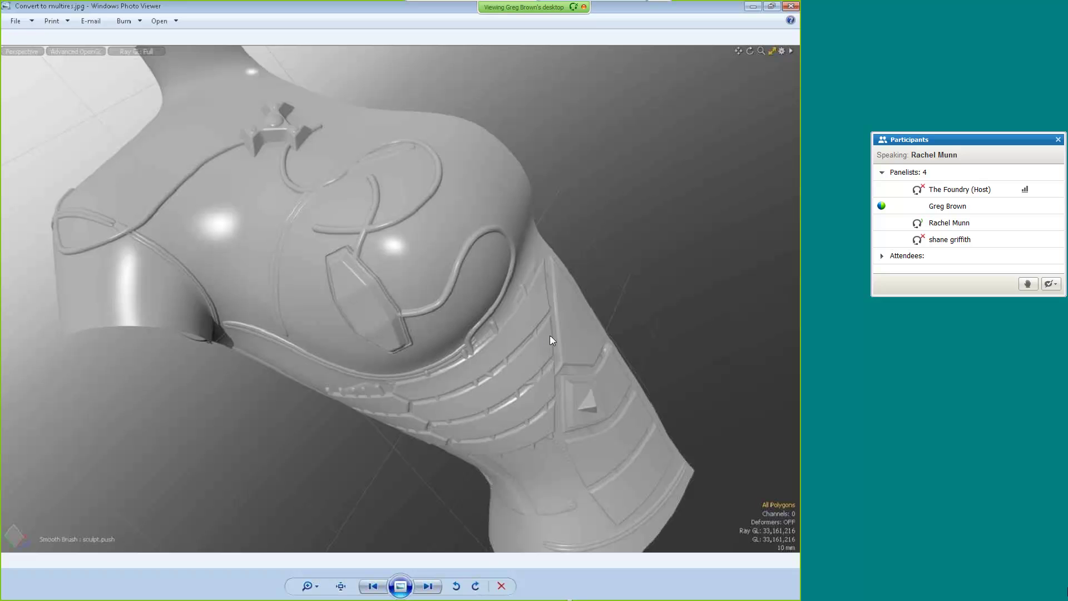
{"action": "left_click", "coordinate": [428, 587]}
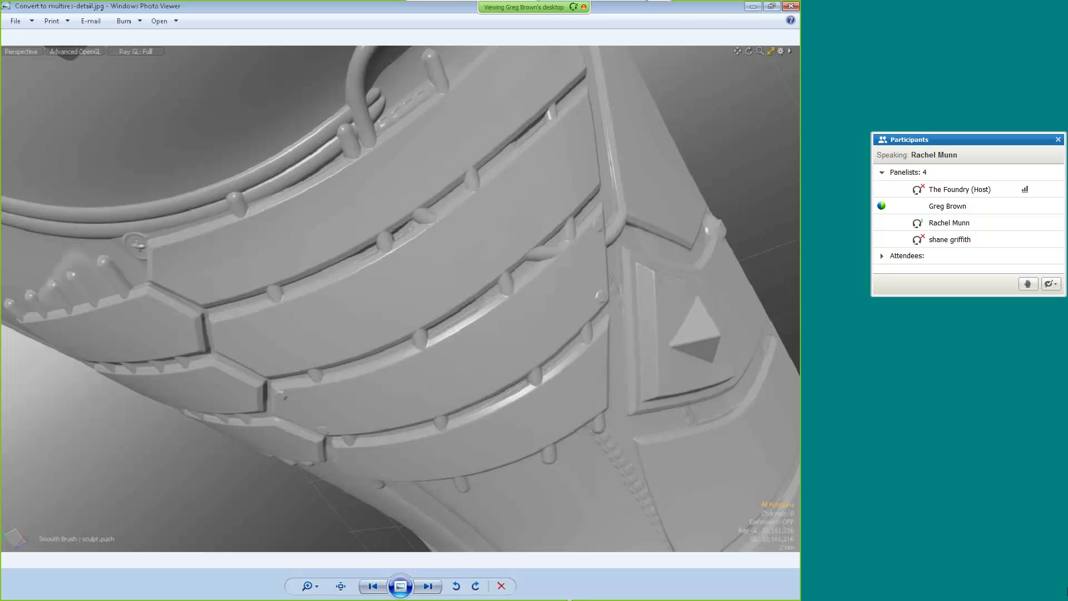
- Minimize the photo viewer and switch to the closing webinar slides in PowerPoint
{"action": "left_click", "coordinate": [755, 6]}
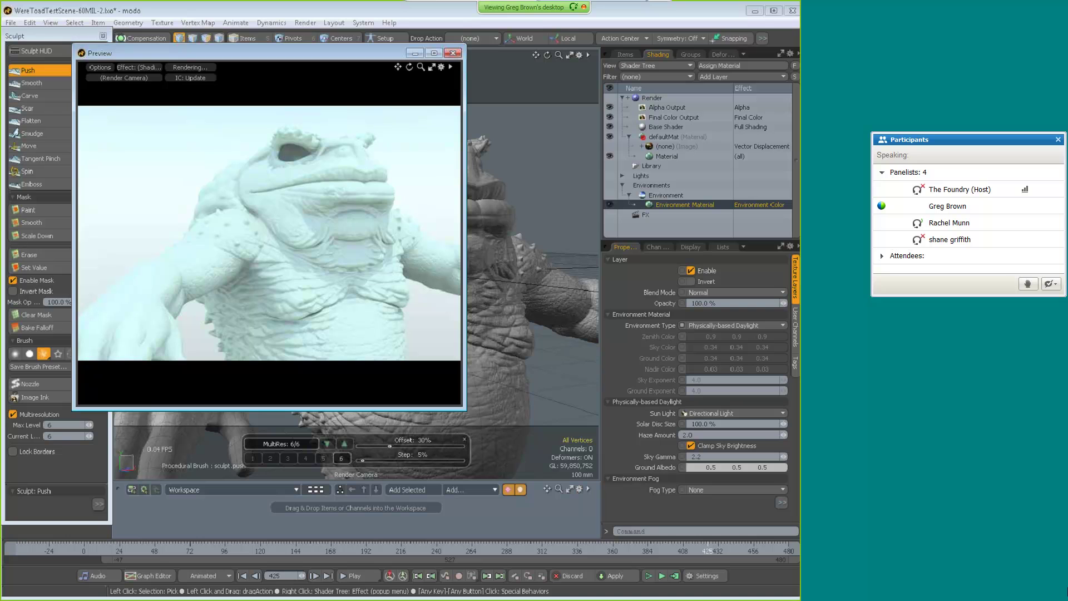
{"action": "key", "text": "alt+Tab"}
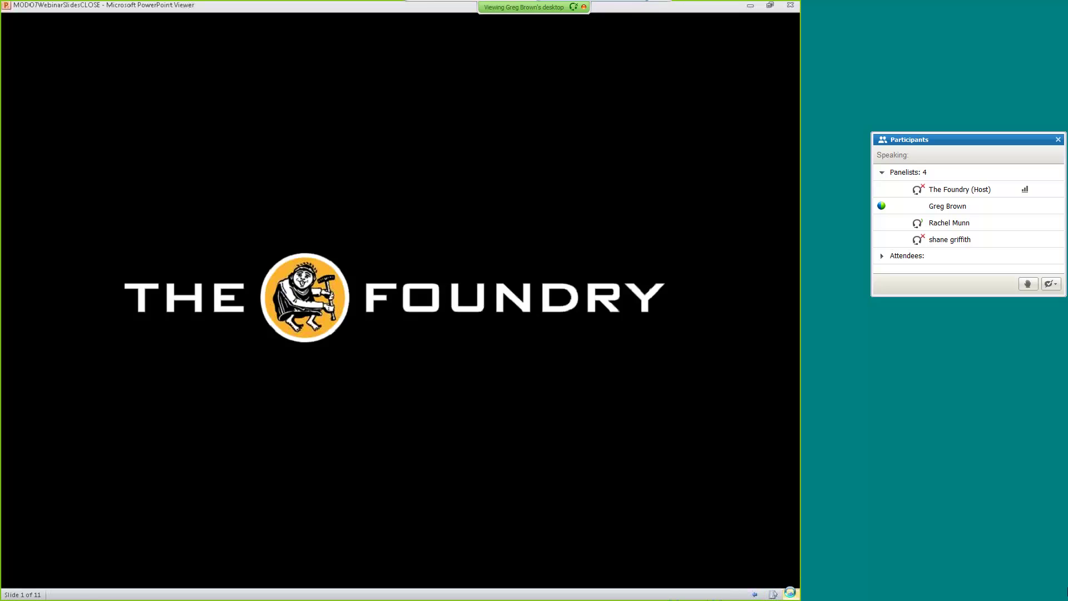
- Go through the closing slides to slide 11 and return to the MODO 701 license pricing slide
{"action": "left_click", "coordinate": [791, 594]}
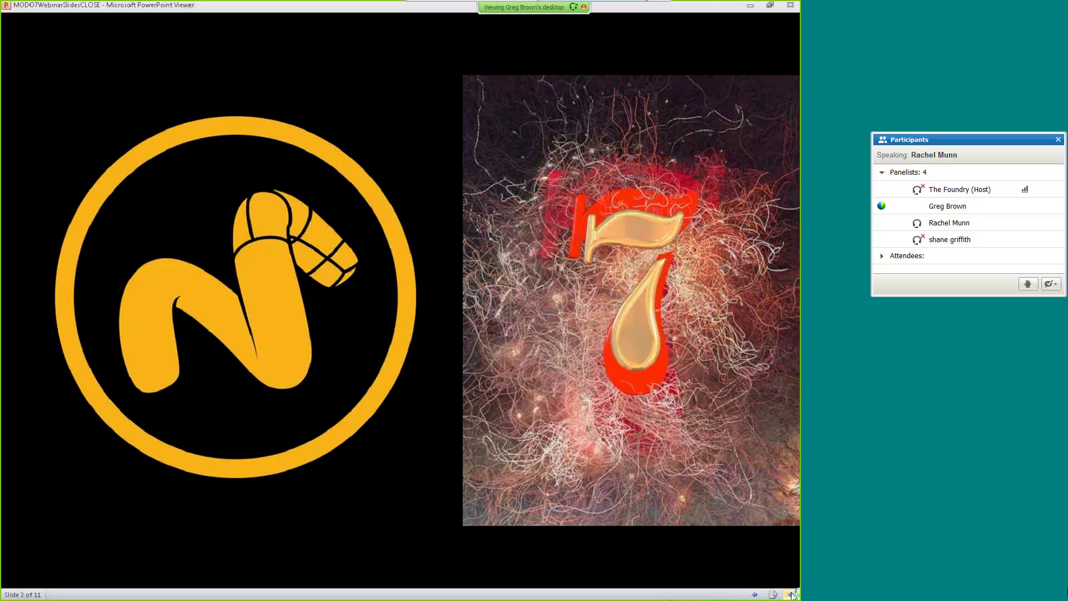
{"action": "left_click", "coordinate": [791, 594]}
{"action": "left_click", "coordinate": [792, 594]}
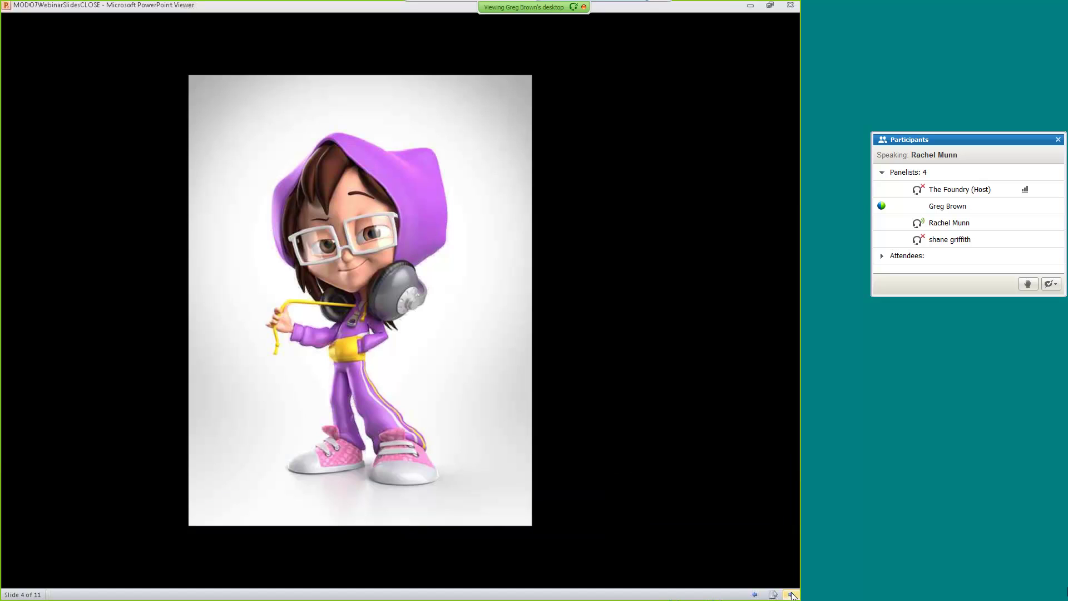
{"action": "left_click", "coordinate": [792, 594]}
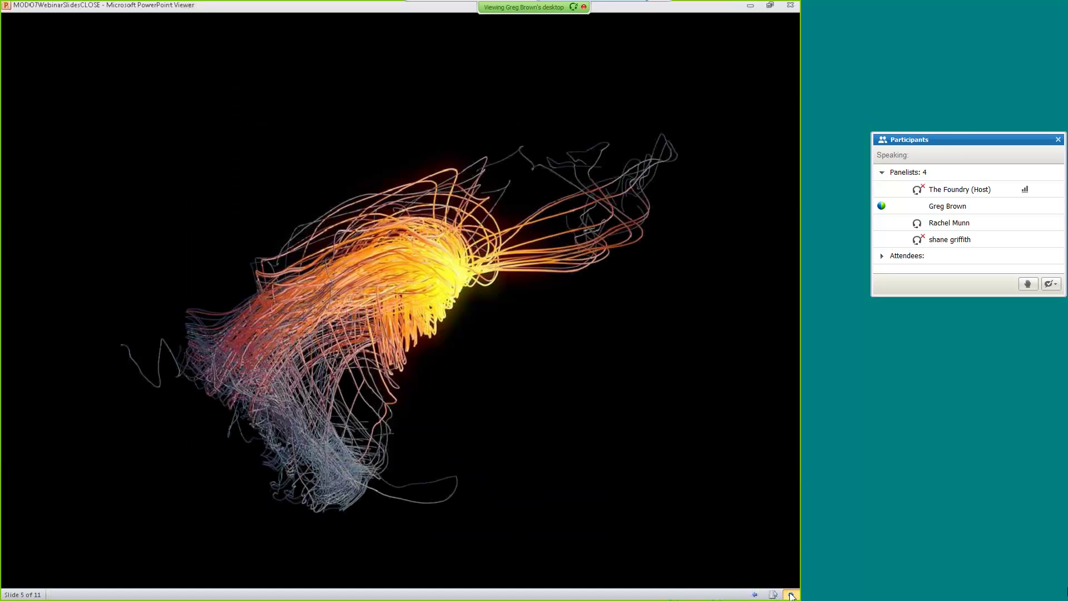
{"action": "left_click", "coordinate": [791, 594]}
{"action": "left_click", "coordinate": [792, 594]}
{"action": "left_click", "coordinate": [791, 595]}
{"action": "left_click", "coordinate": [791, 595]}
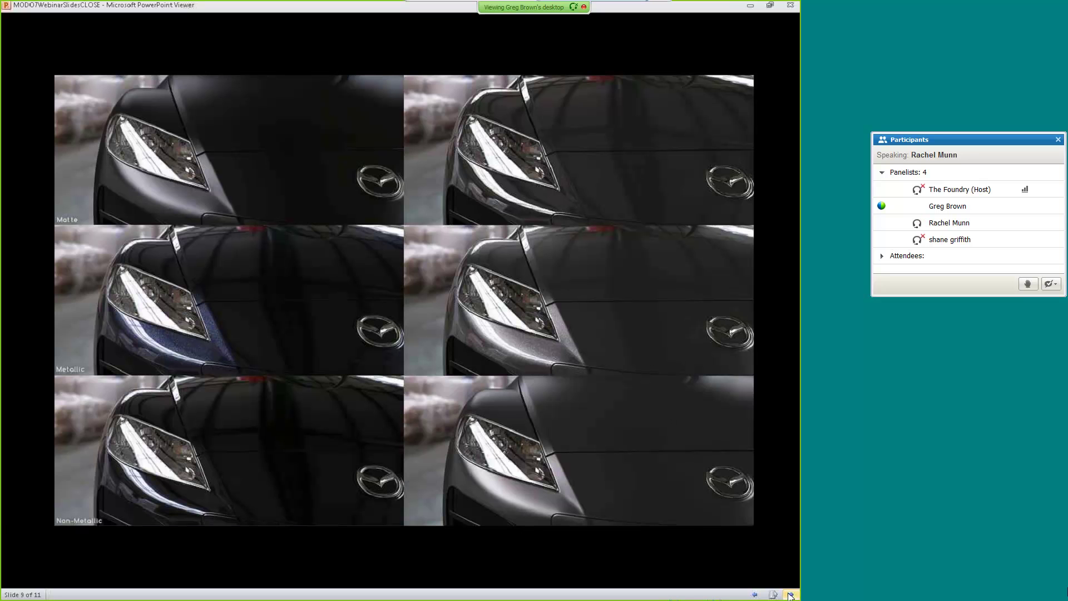
{"action": "left_click", "coordinate": [791, 594]}
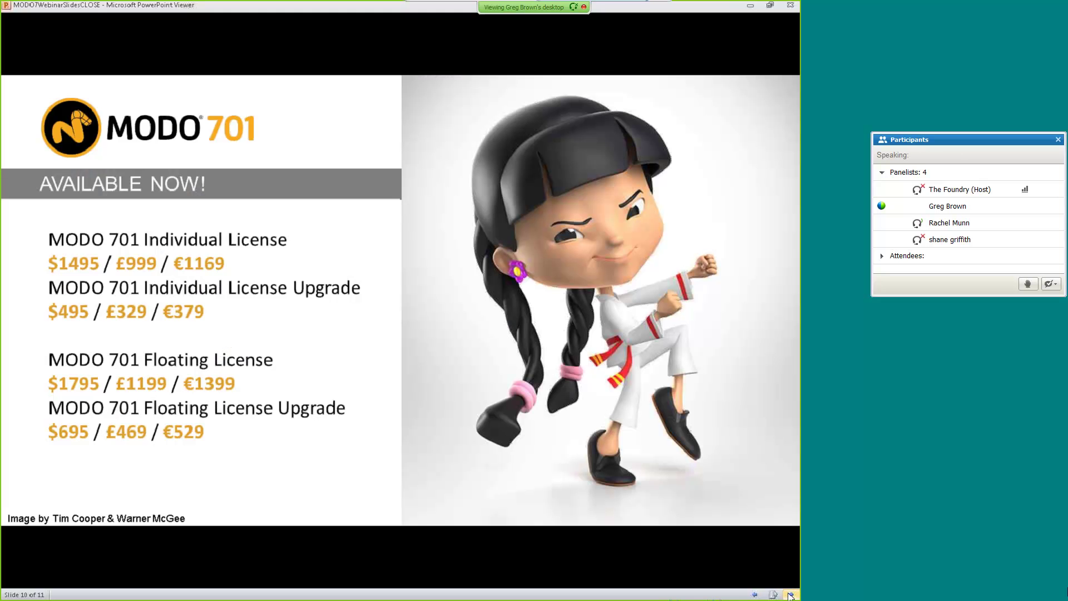
{"action": "left_click", "coordinate": [791, 594]}
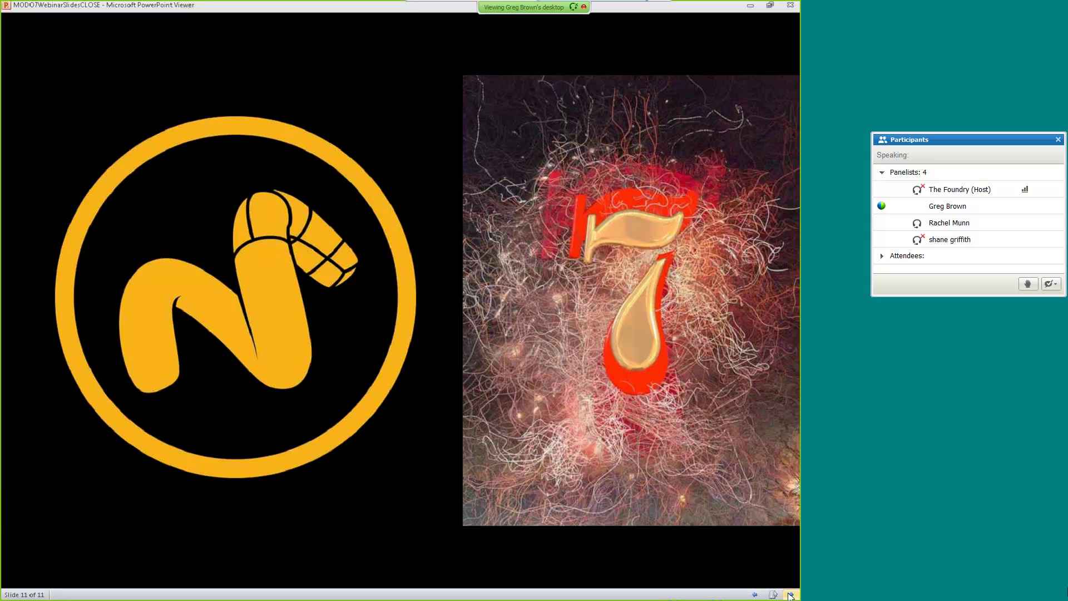
{"action": "left_click", "coordinate": [756, 595]}
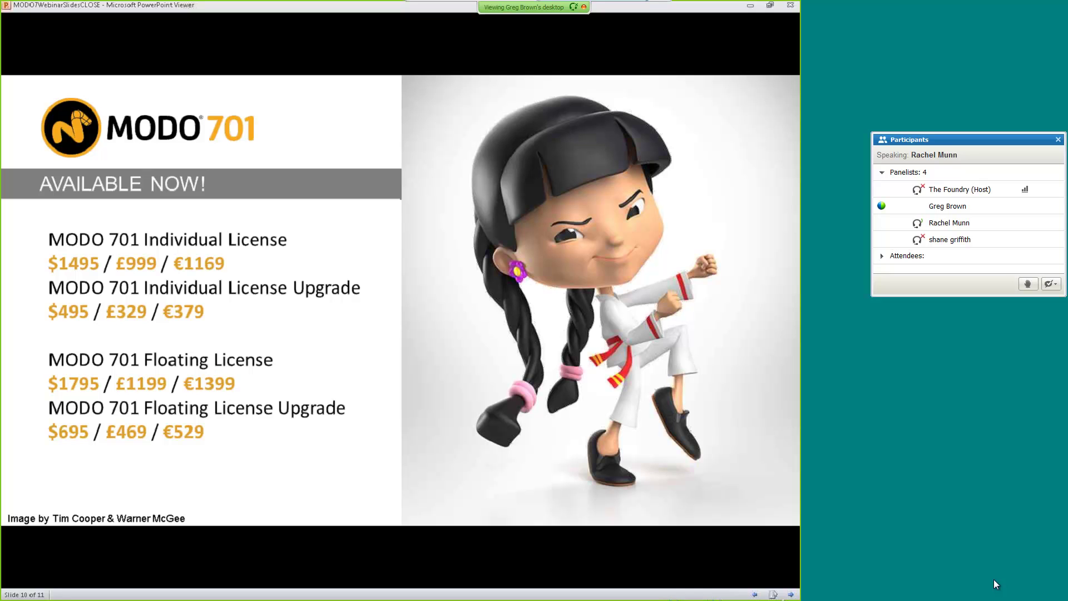
- Look at the local disks in the Windows Computer window, check drive C:, and close the window
{"action": "key", "text": "super"}
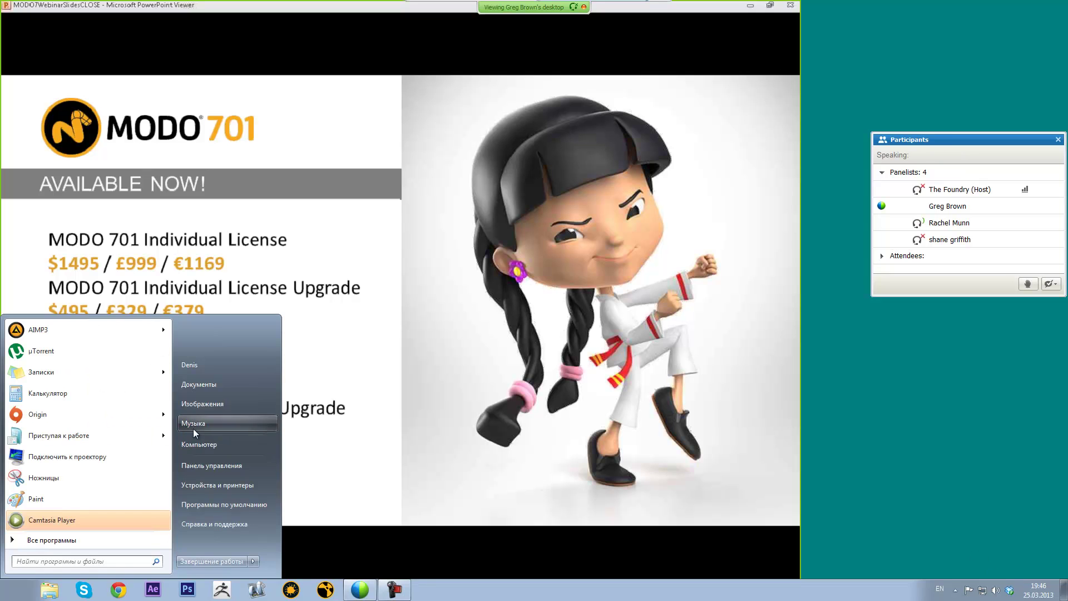
{"action": "left_click", "coordinate": [192, 445]}
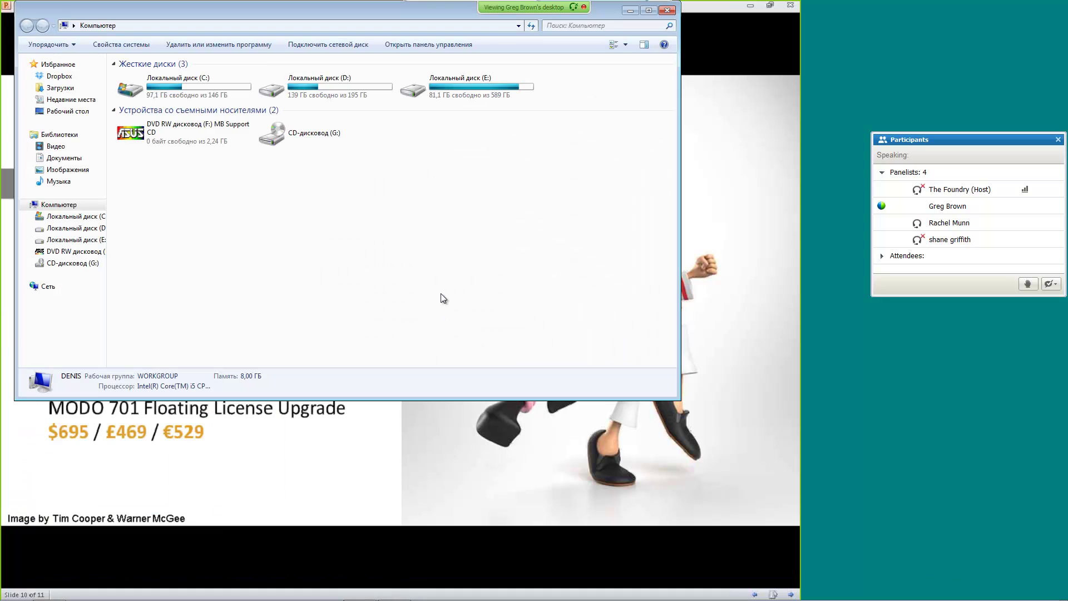
{"action": "double_click", "coordinate": [179, 92]}
{"action": "left_click", "coordinate": [26, 25]}
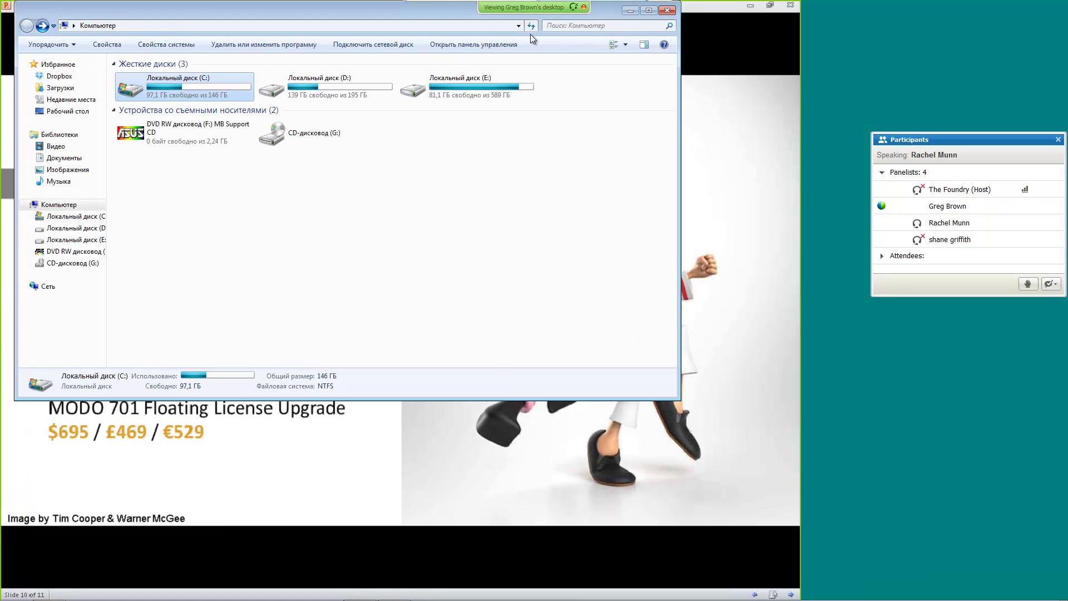
{"action": "left_click", "coordinate": [667, 11]}
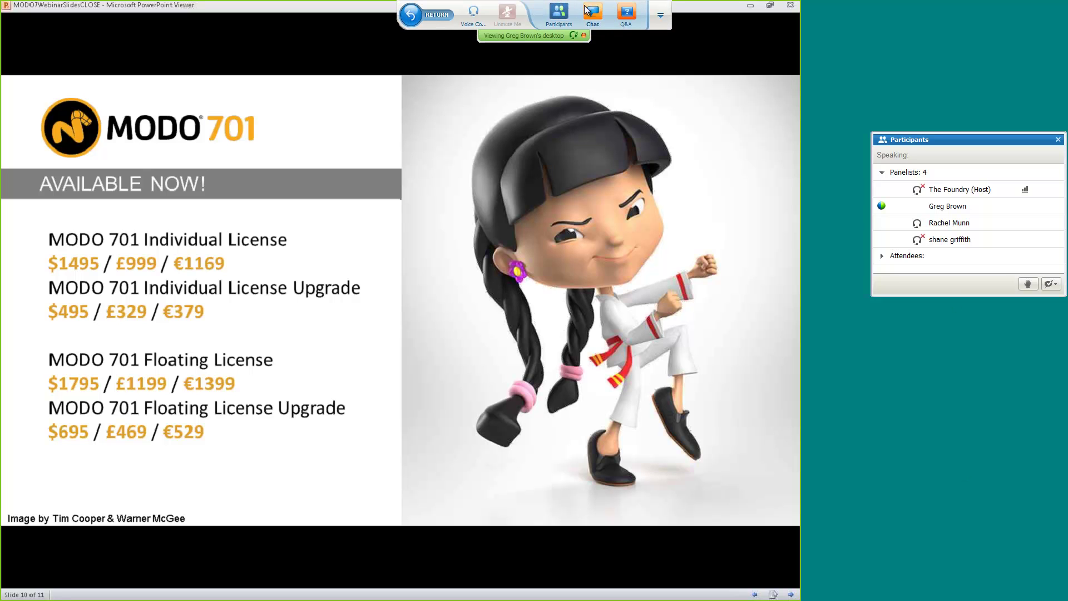
- Show the webinar chat panel and place it slightly below the Participants panel
{"action": "left_click", "coordinate": [593, 11]}
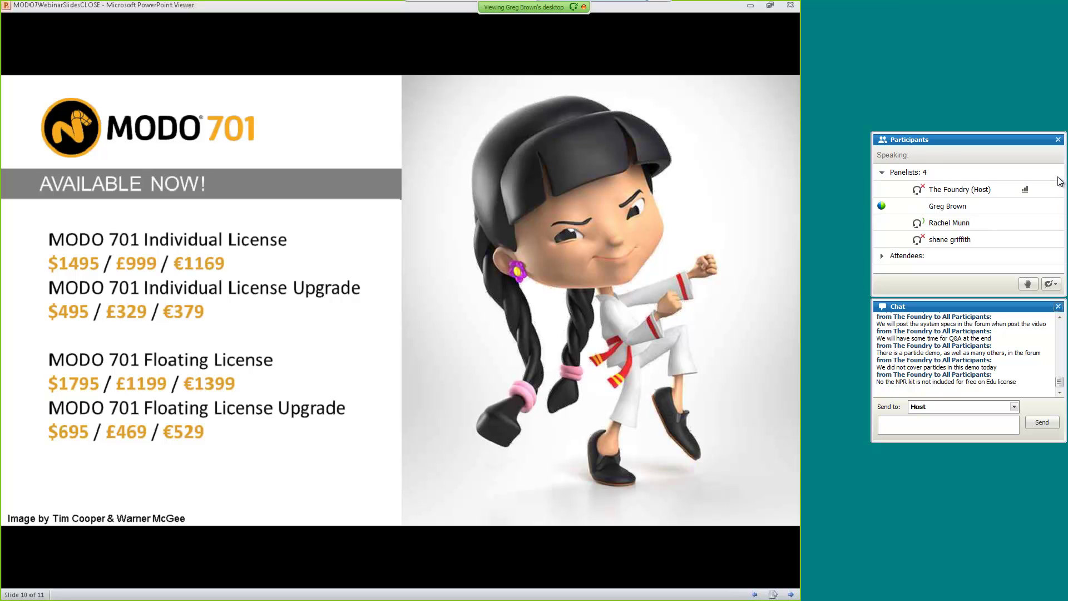
{"action": "mouse_move", "coordinate": [1003, 312]}
{"action": "left_mouse_down"}
{"action": "mouse_move", "coordinate": [999, 351]}
{"action": "mouse_move", "coordinate": [1006, 323]}
{"action": "left_mouse_up"}
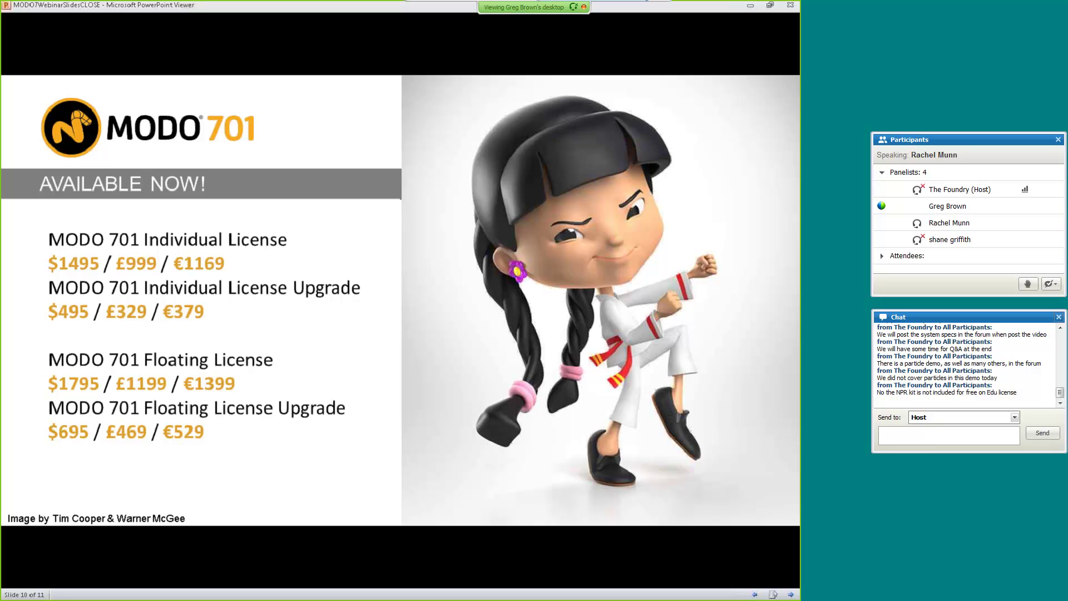
- Set the chat message recipient to the panelist who is presenting
{"action": "left_click", "coordinate": [993, 433]}
{"action": "left_click", "coordinate": [1011, 418]}
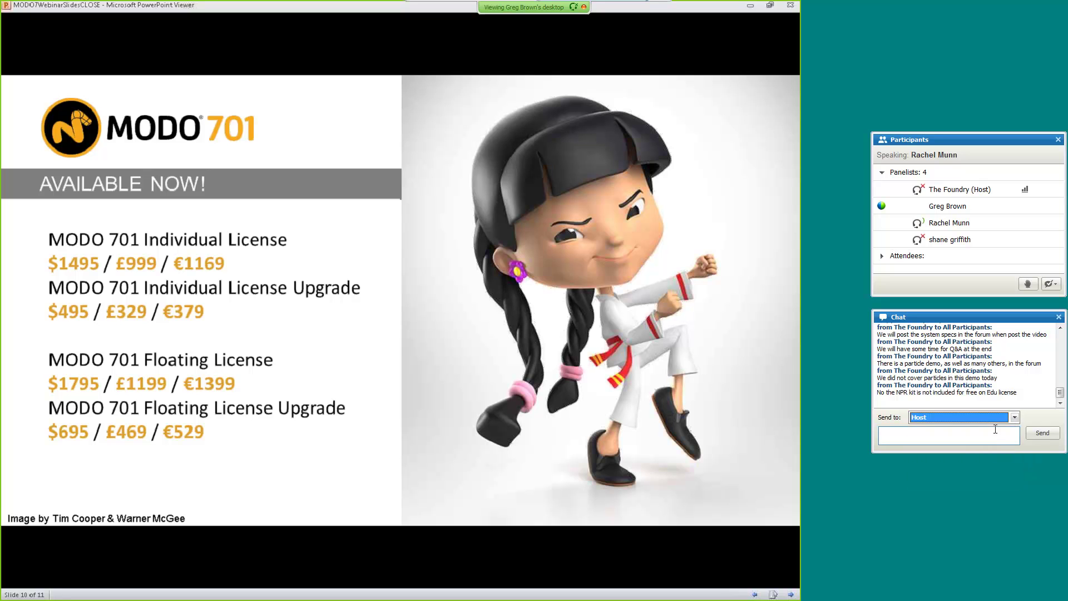
{"action": "scroll", "coordinate": [973, 454], "scroll_direction": "down", "scroll_amount": 1}
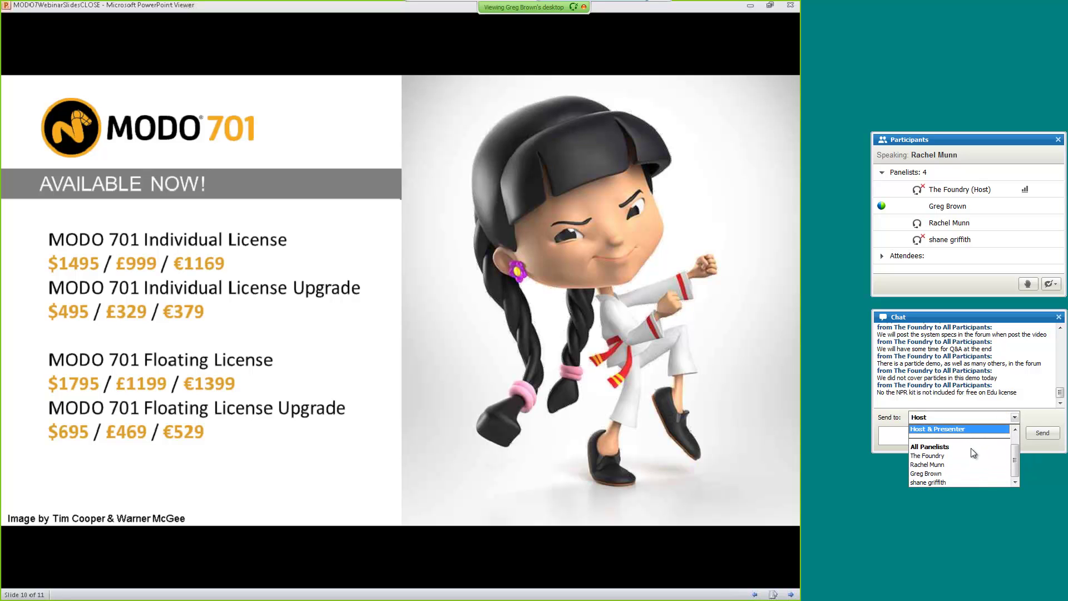
{"action": "left_click", "coordinate": [961, 473]}
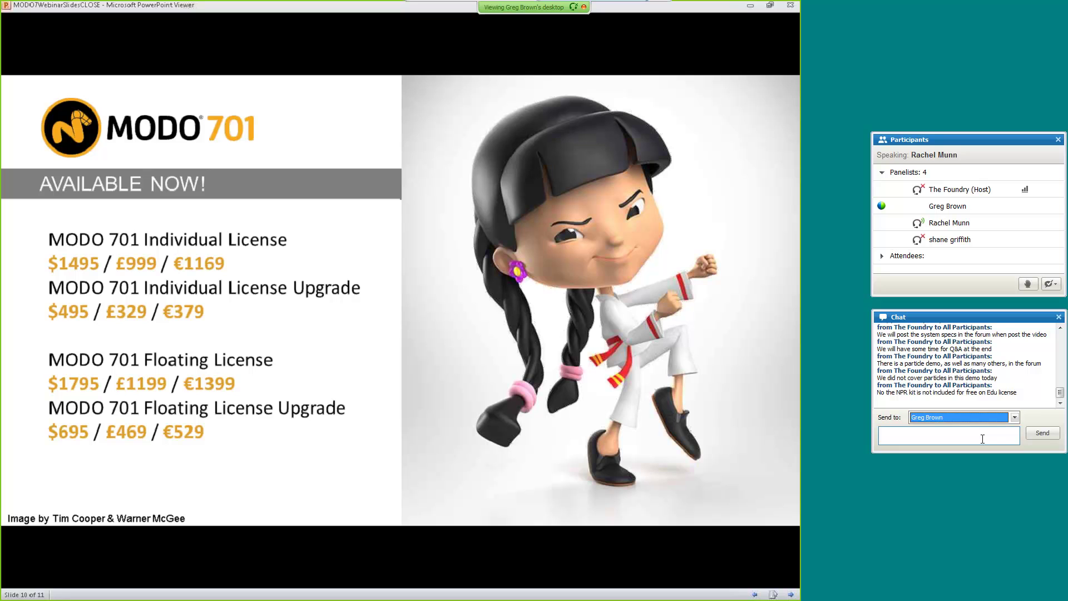
- Enlarge the chat panel downward to show more messages and set the message recipient to The Foundry
{"action": "left_click_drag", "start_coordinate": [1064, 448], "coordinate": [1064, 559]}
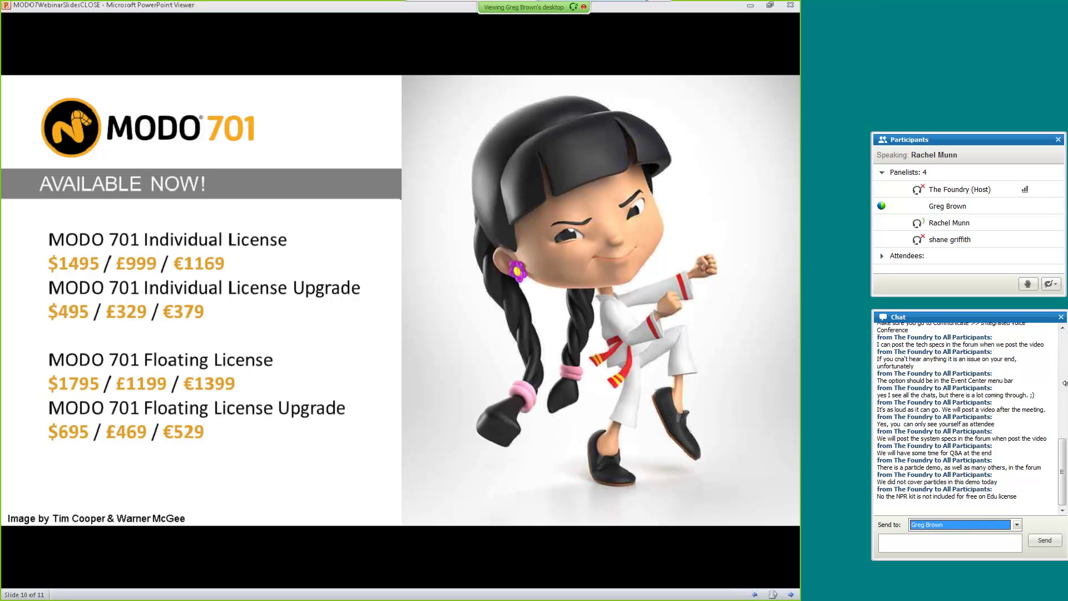
{"action": "left_click", "coordinate": [1008, 526]}
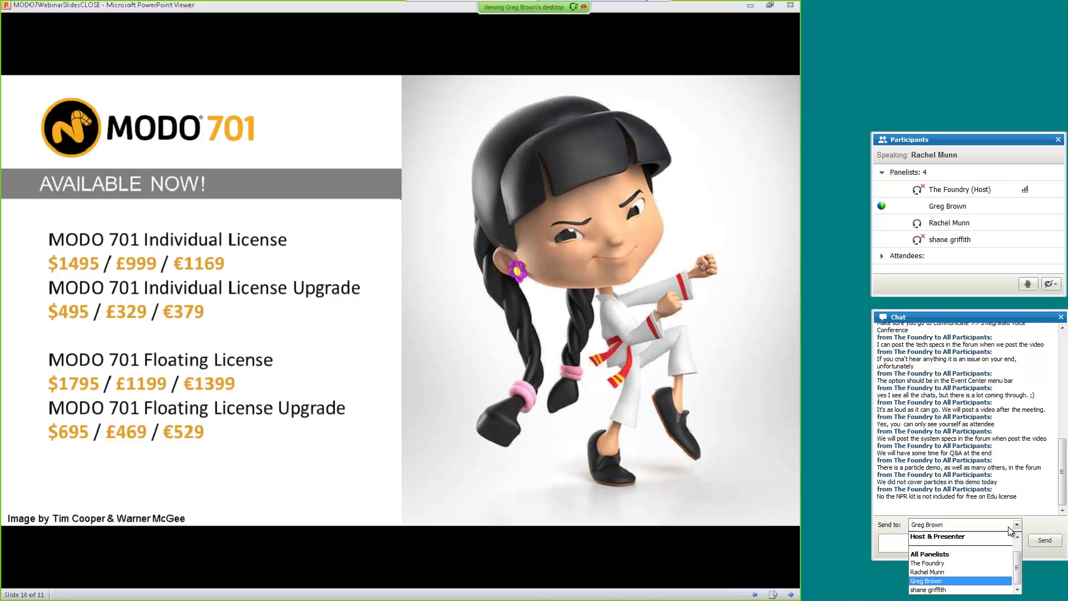
{"action": "left_click", "coordinate": [980, 563]}
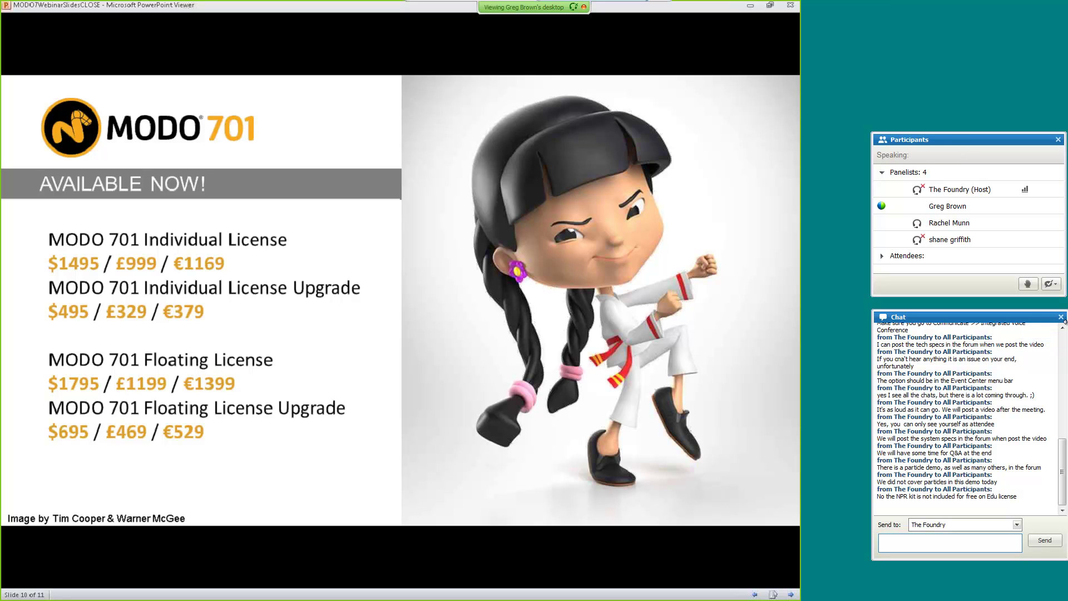
{"action": "mouse_move", "coordinate": [626, 17]}
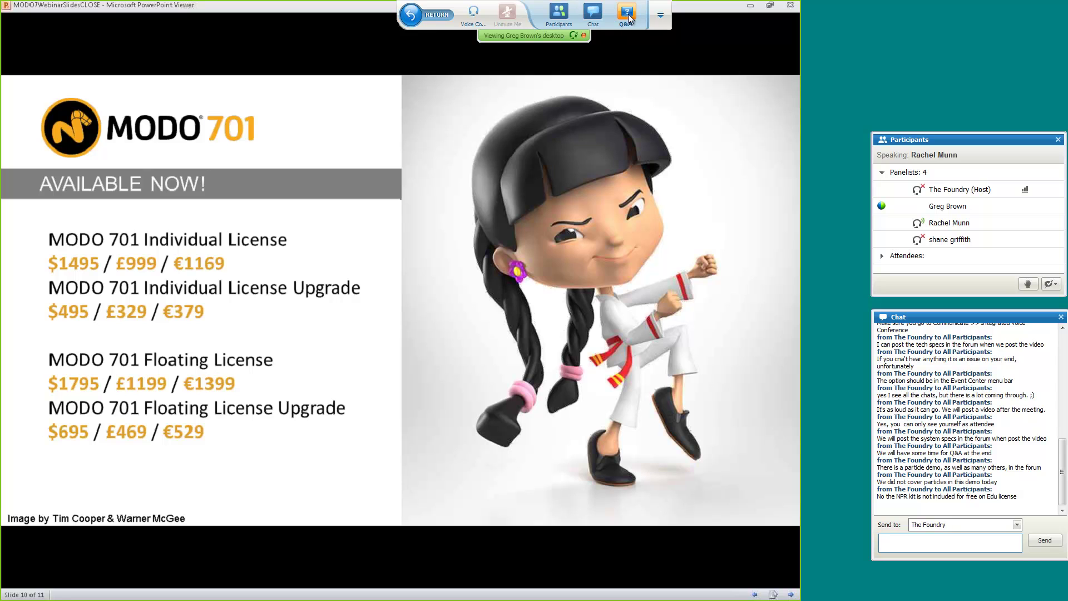
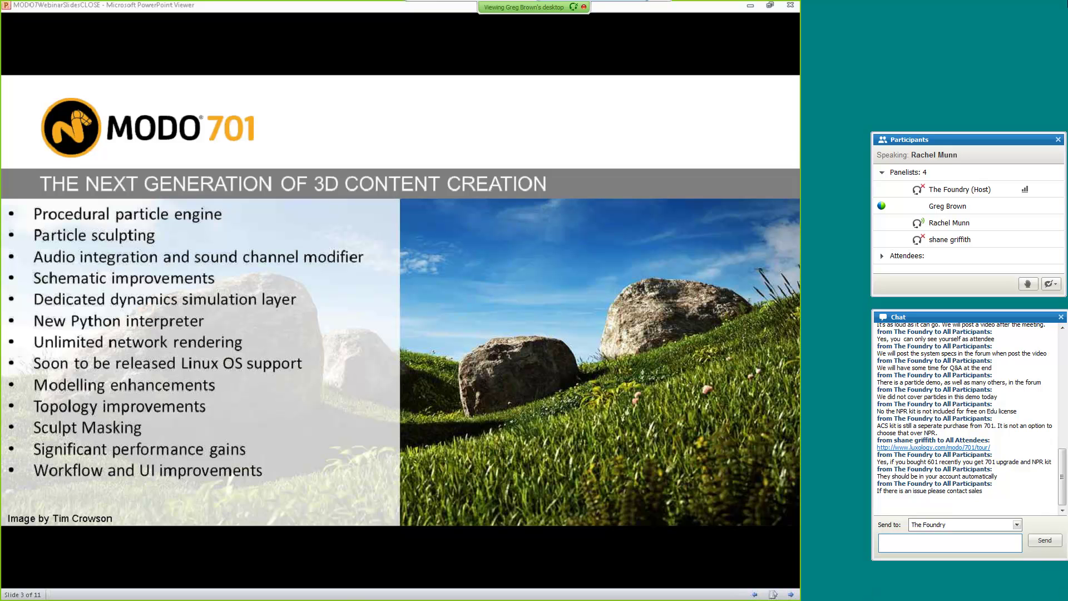
{"action": "mouse_move", "coordinate": [611, 4]}
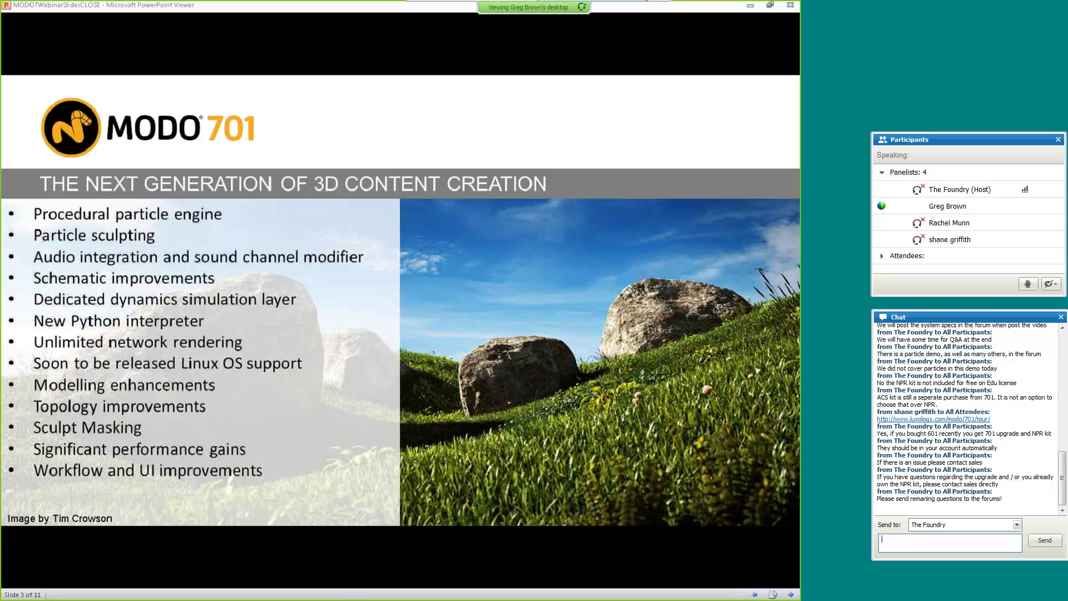
{"action": "key", "text": "super"}
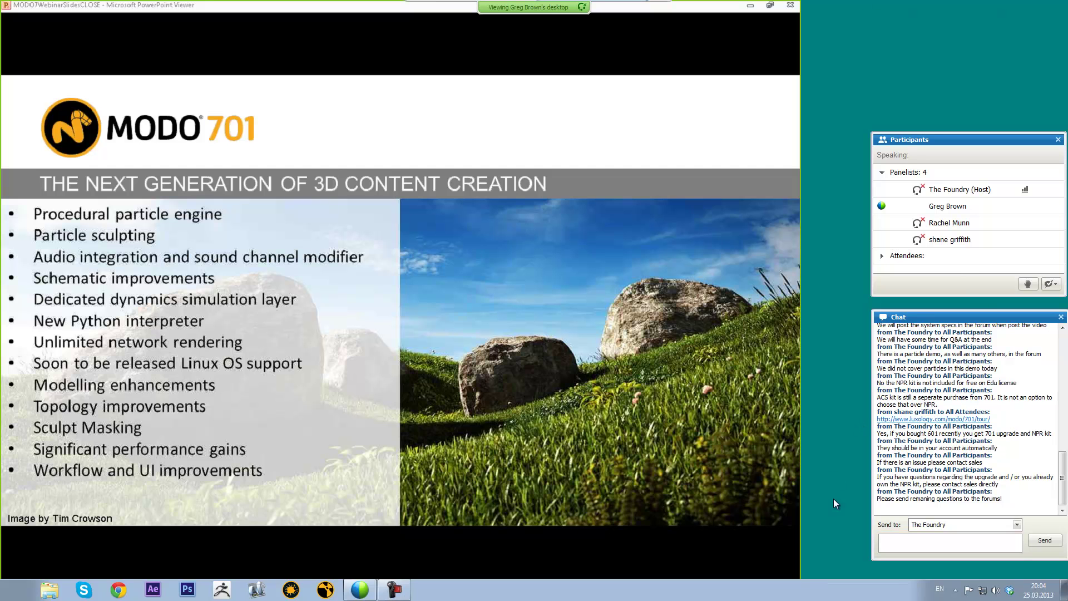
{"action": "key", "text": "super"}
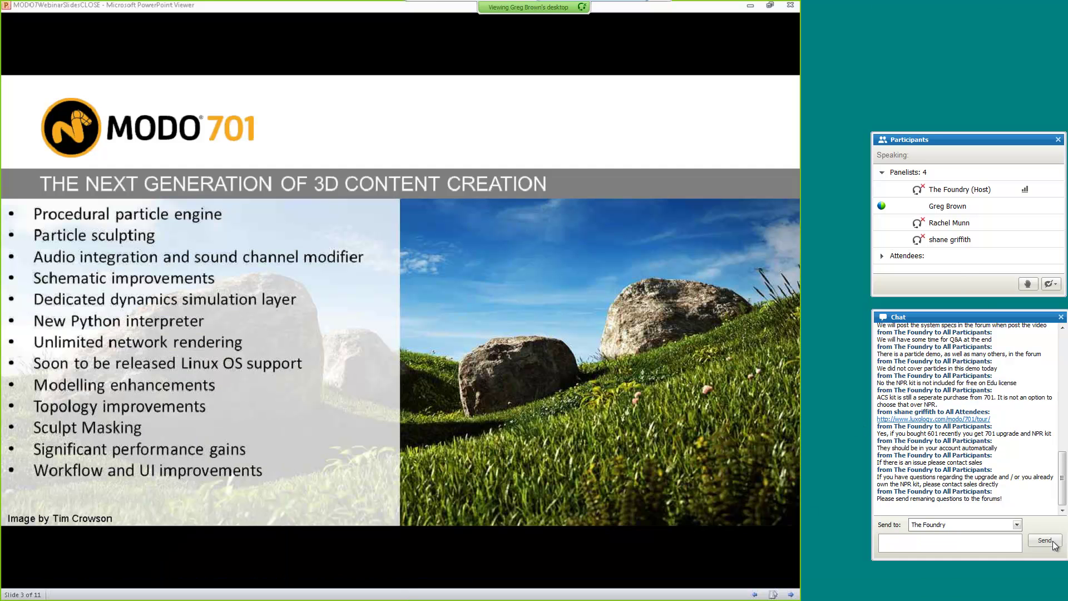